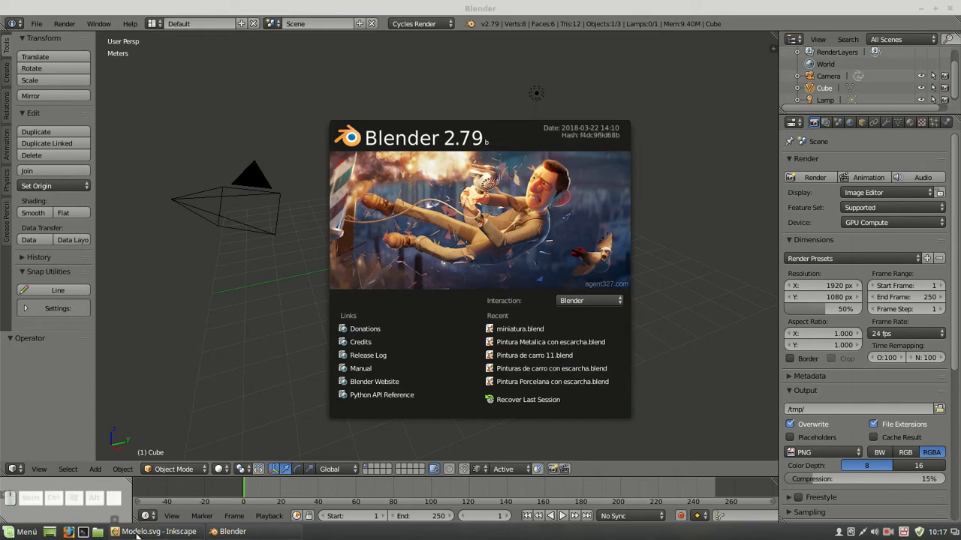
Switch to the Modelo.svg drawing in Inkscape, show Layer 2 and examine the highlighted half-tab segment within the 120° sector
left_click(141, 532)
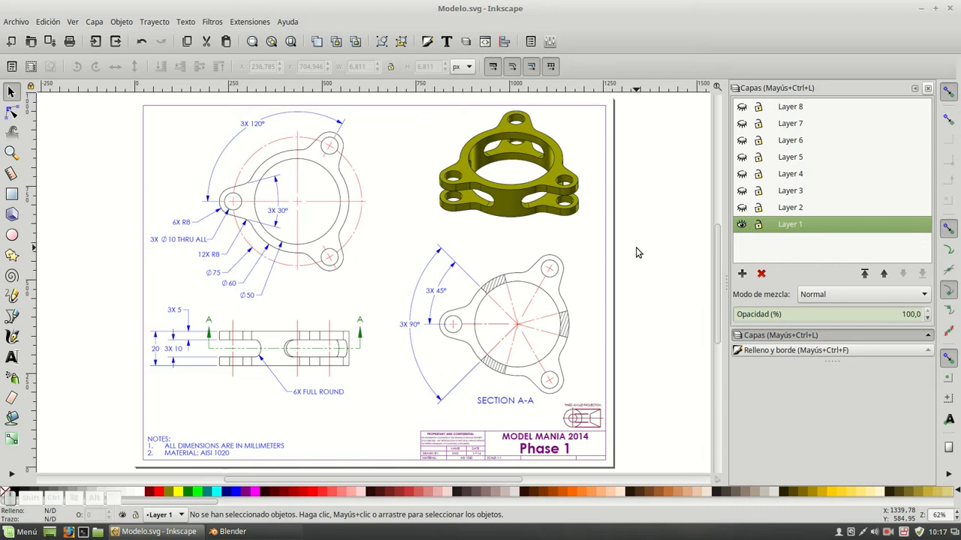
left_click(778, 211)
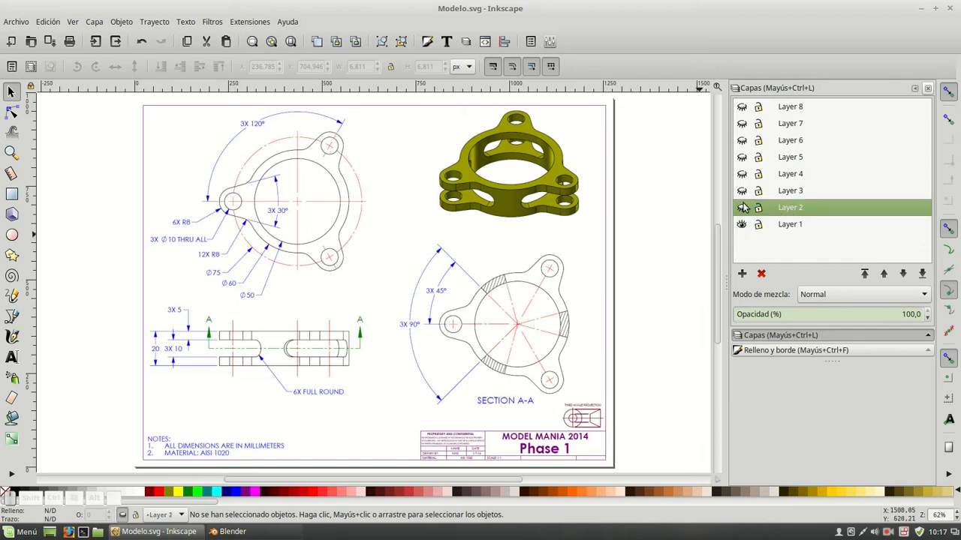
left_click(742, 208)
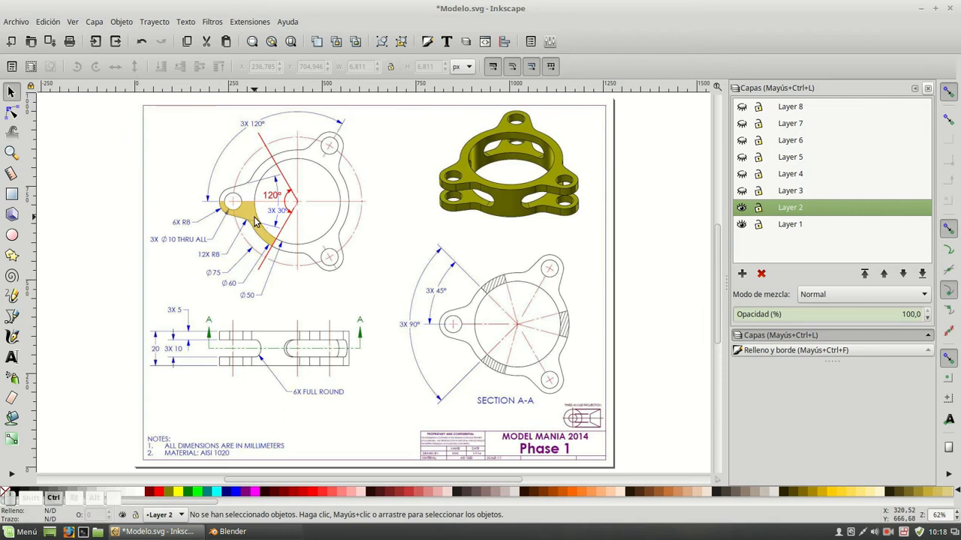
scroll(255, 220, "up", 4, "ctrl")
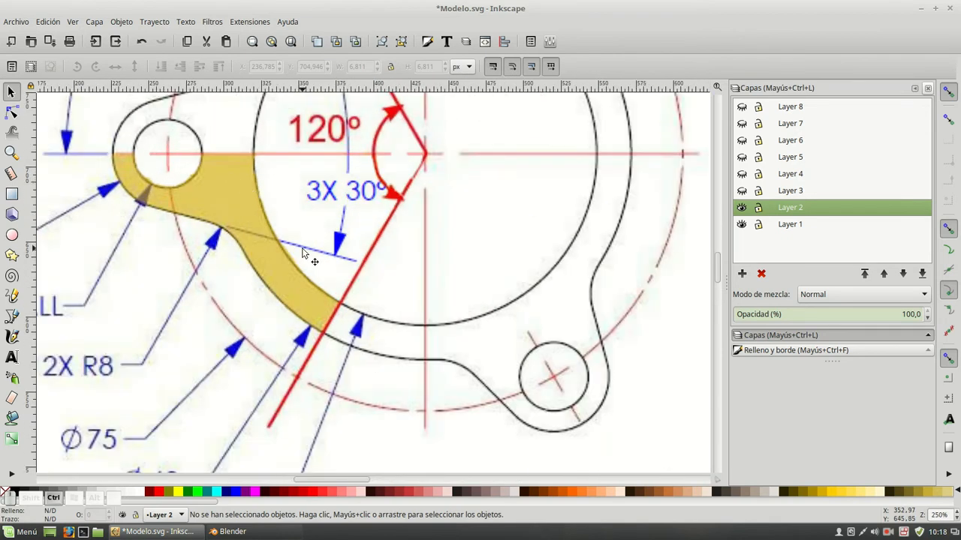
scroll(303, 252, "down", 3, "ctrl")
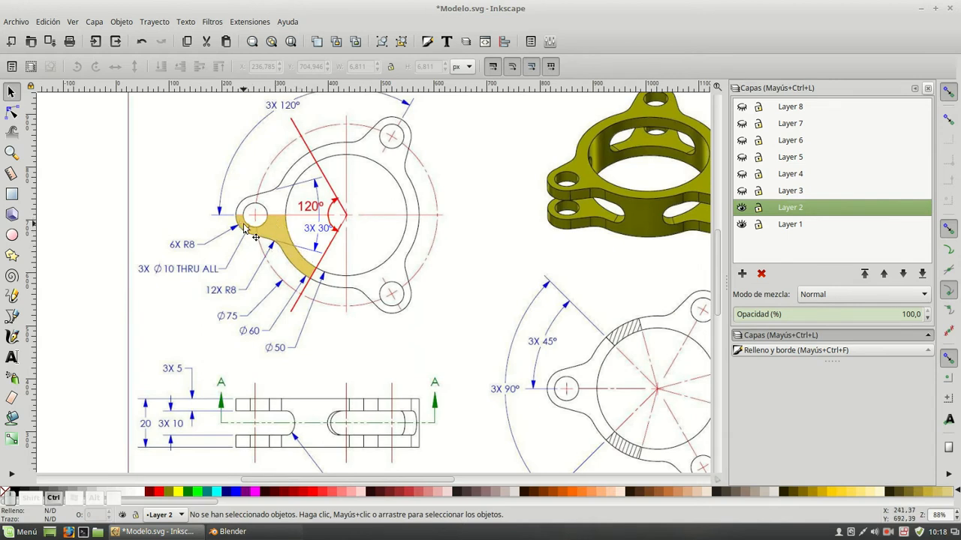
Show Layer 3, make it the current layer and inspect the 75° arc around the tab's hole
left_click(743, 191)
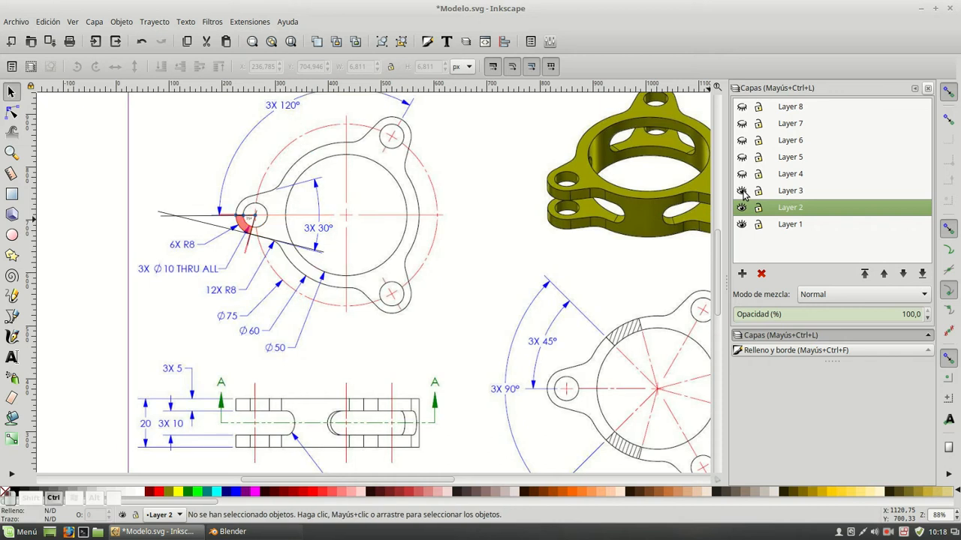
left_click(789, 194)
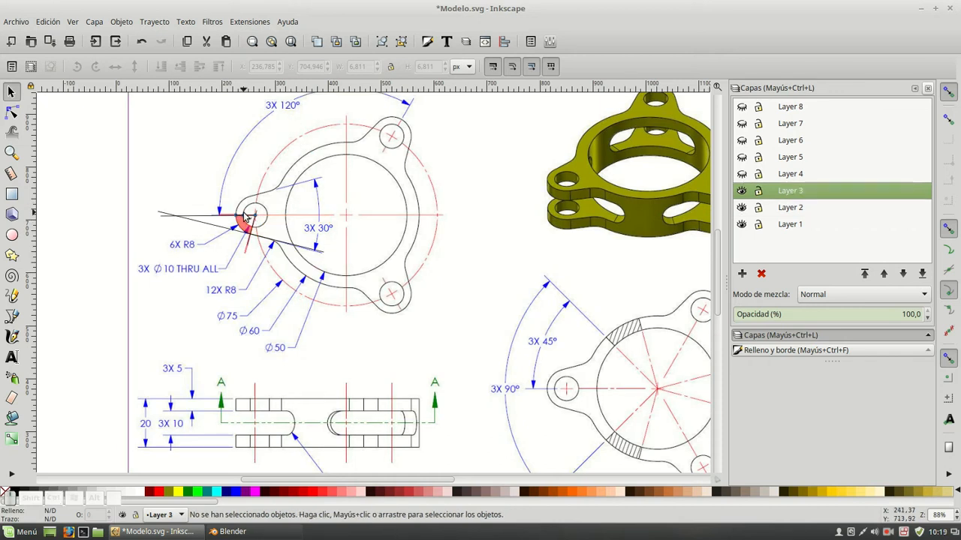
scroll(241, 225, "up", 3, "ctrl")
middle_click_drag(241, 177, 405, 208)
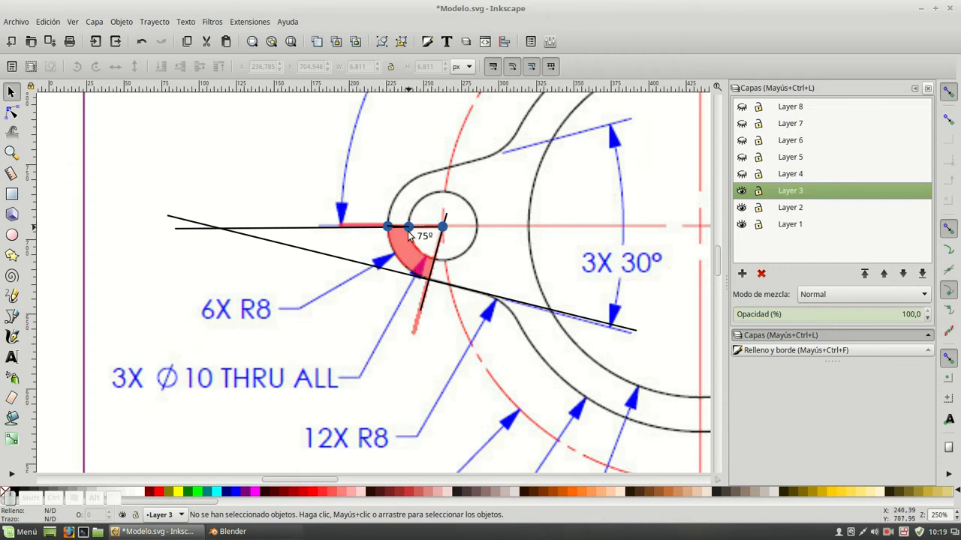
key("alt")
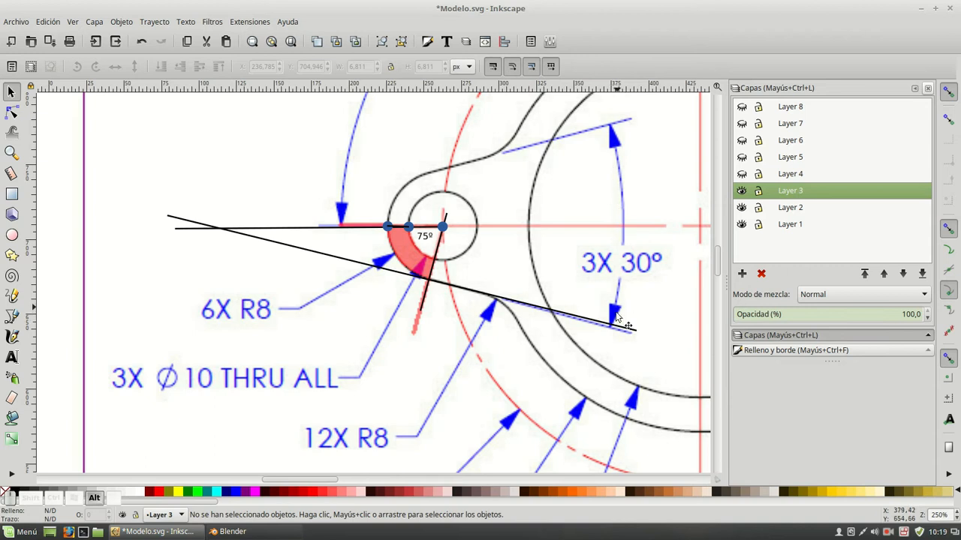
left_click(261, 245)
left_click_drag(262, 245, 249, 317)
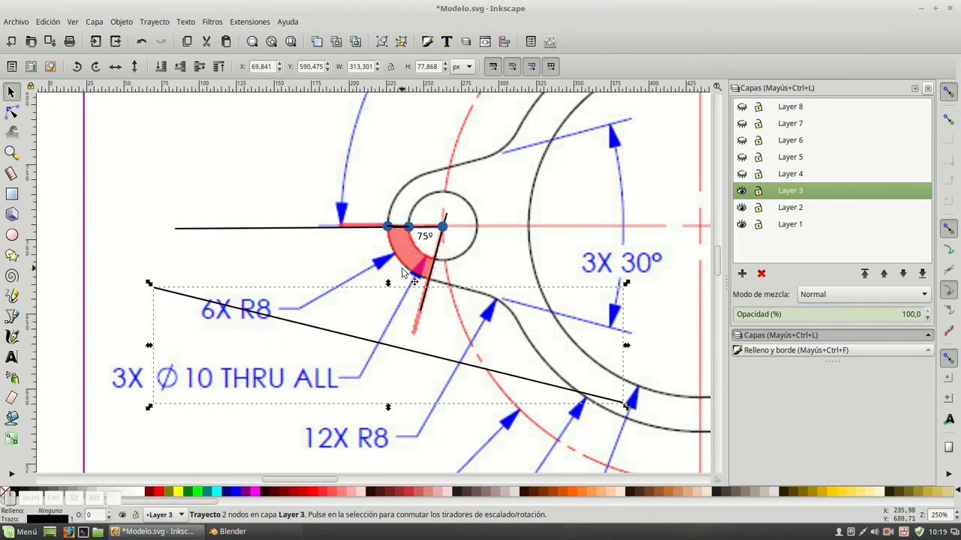
key("ctrl+z")
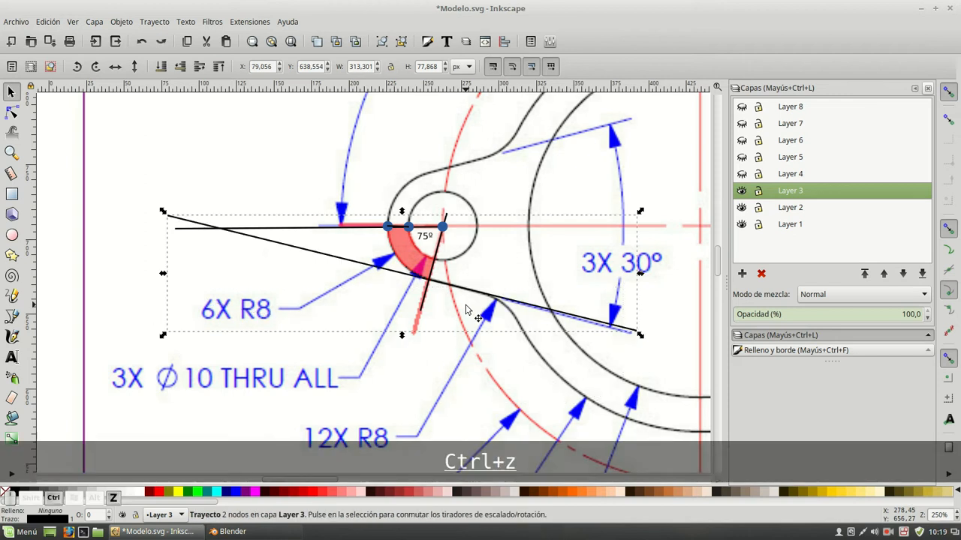
Examine the three construction points on the tab's horizontal axis, the 75° arc, and the hole and Ø75 circle dimensions
key("alt")
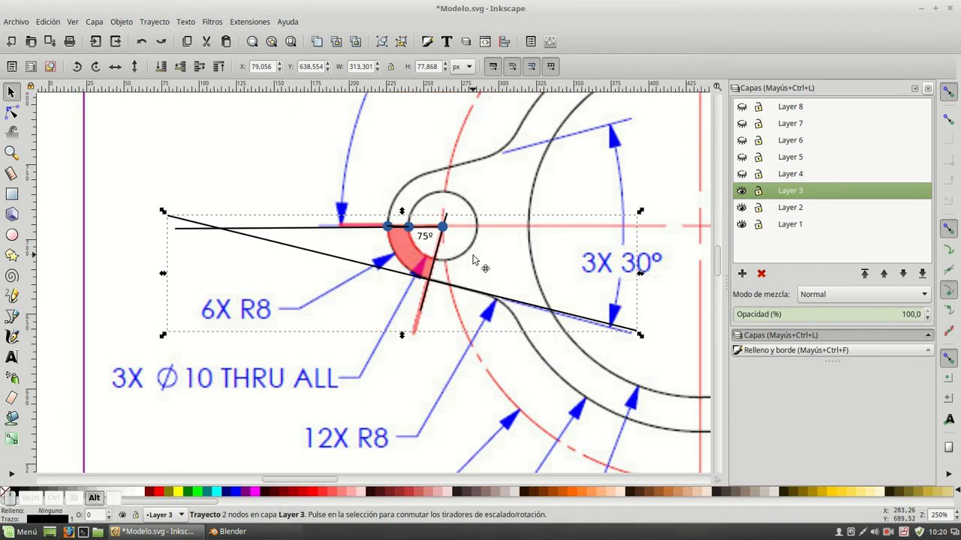
left_click(445, 233, "alt")
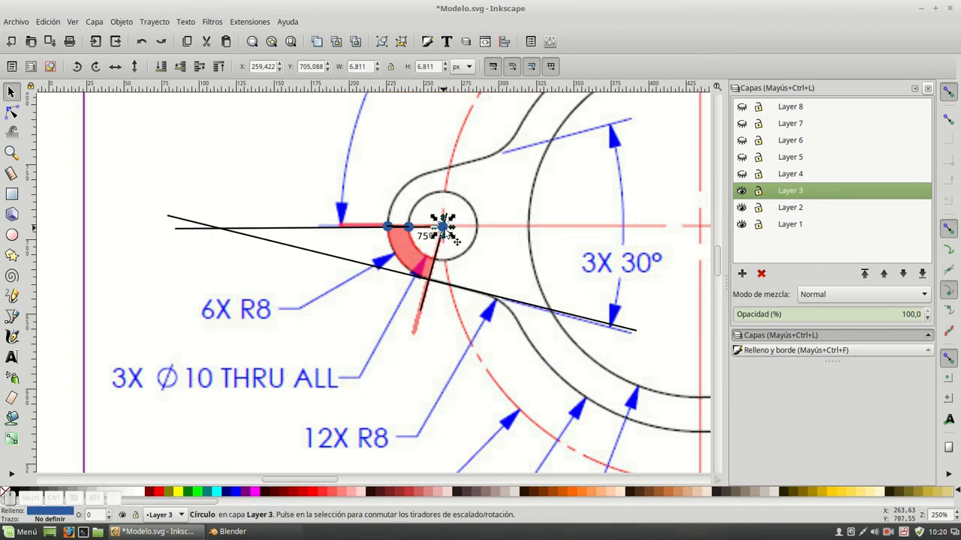
left_click(444, 225, "alt")
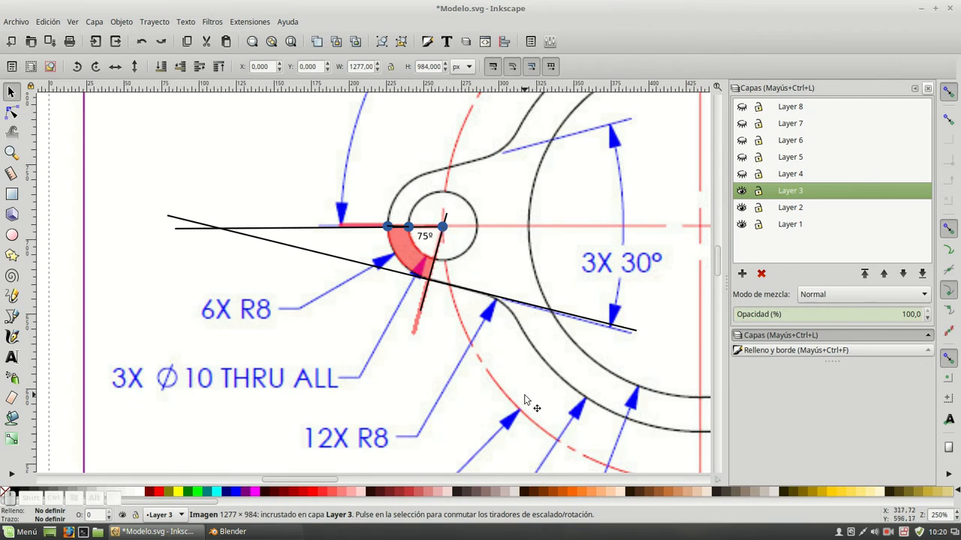
scroll(526, 405, "down", 6)
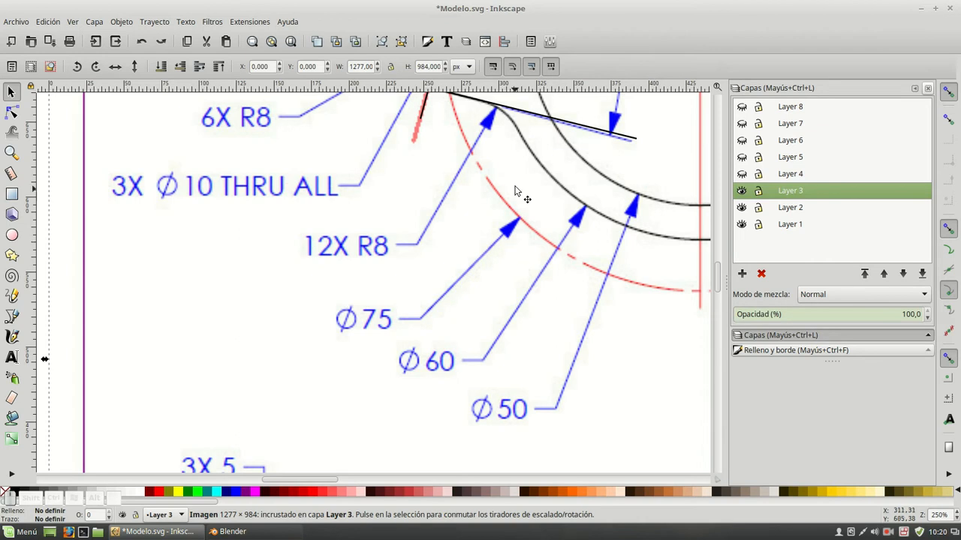
scroll(516, 165, "up", 5)
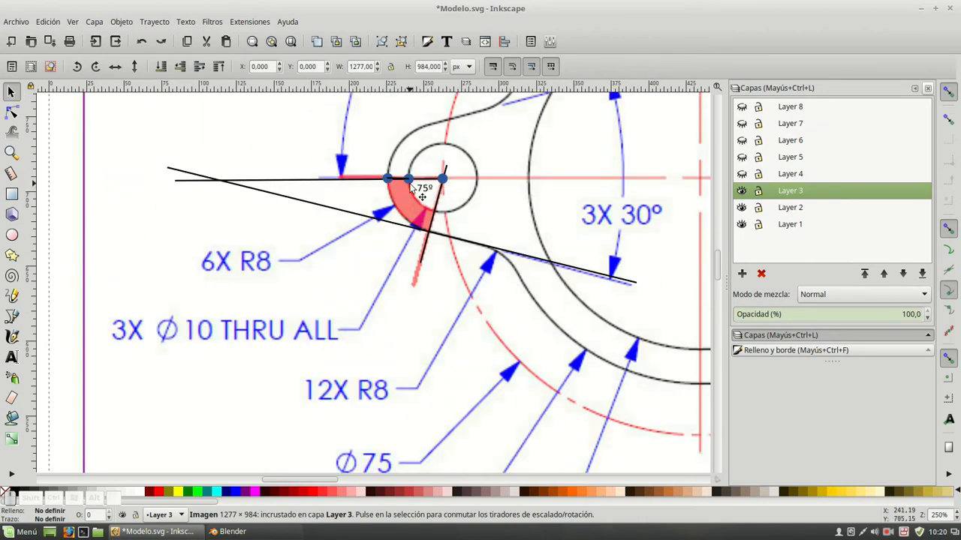
key("alt")
key("alt")
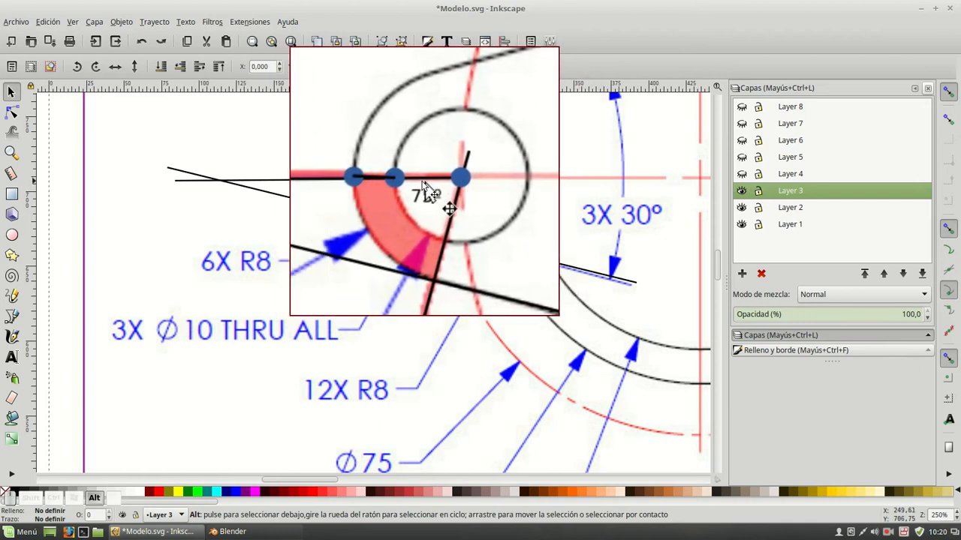
left_click(408, 187, "alt")
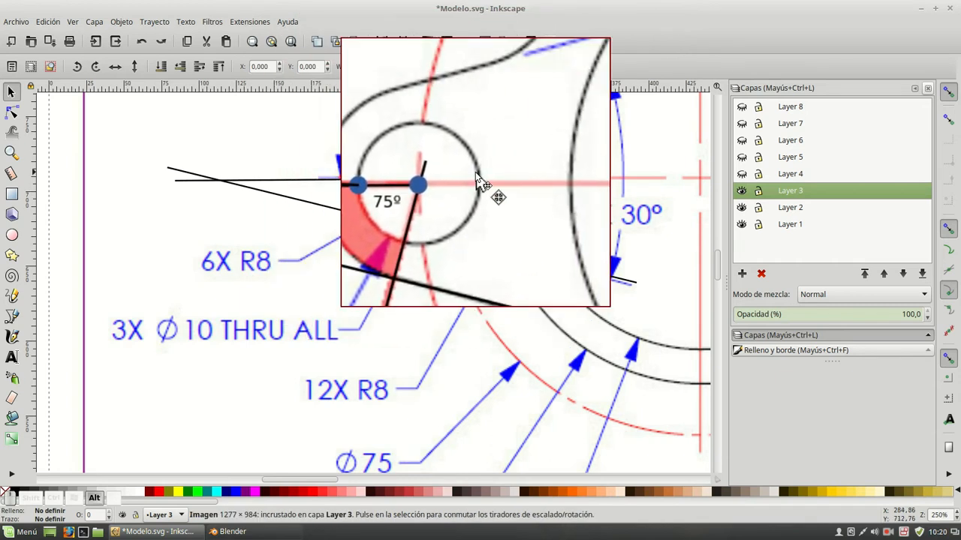
scroll(444, 173, "down", 3, "alt")
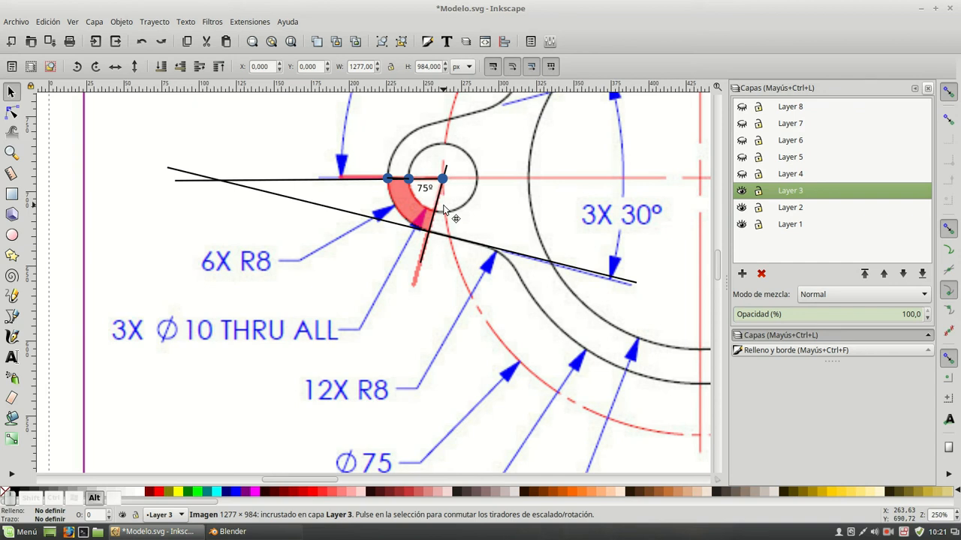
Switch to Blender and delete all of the default cube's vertices except one
key("alt+Tab")
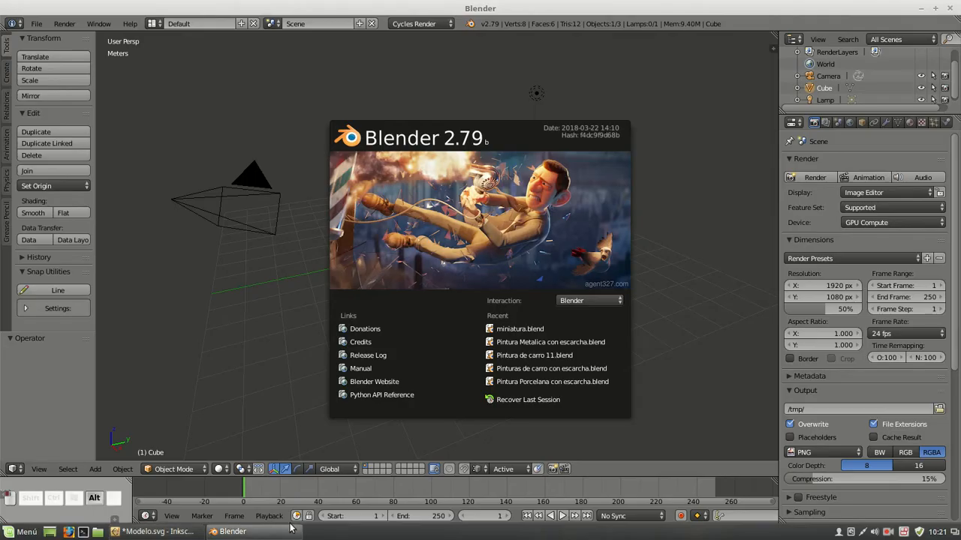
left_click(500, 180)
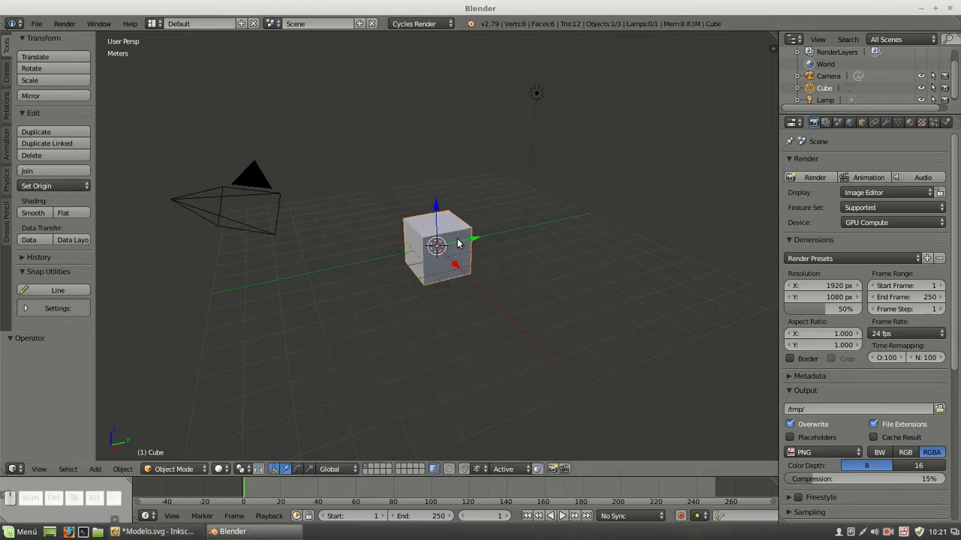
key("Tab")
right_click(434, 240)
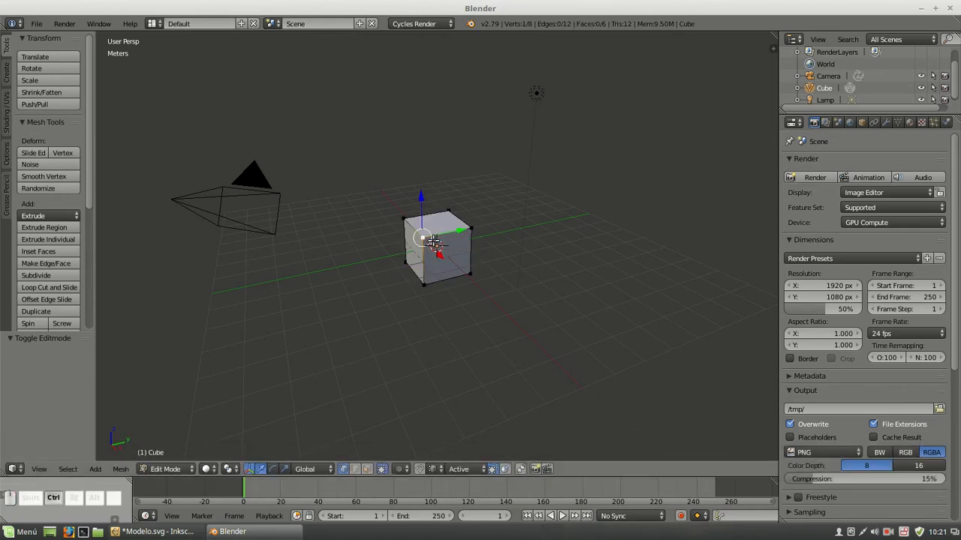
key("ctrl+i")
key("Delete")
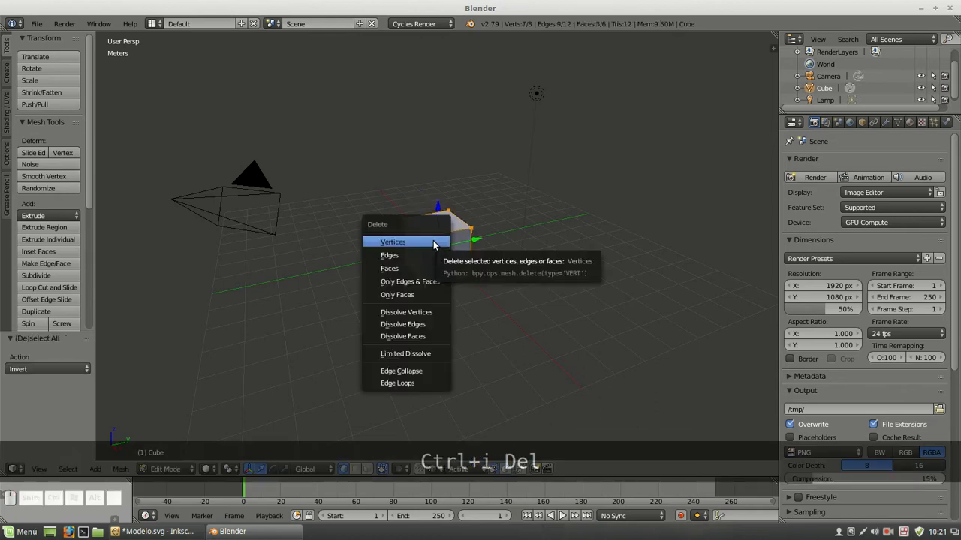
left_click(434, 242)
In top orthographic view, place the remaining vertex at local coordinates X 0, Y 0, Z 0
key("KP_7")
key("KP_5")
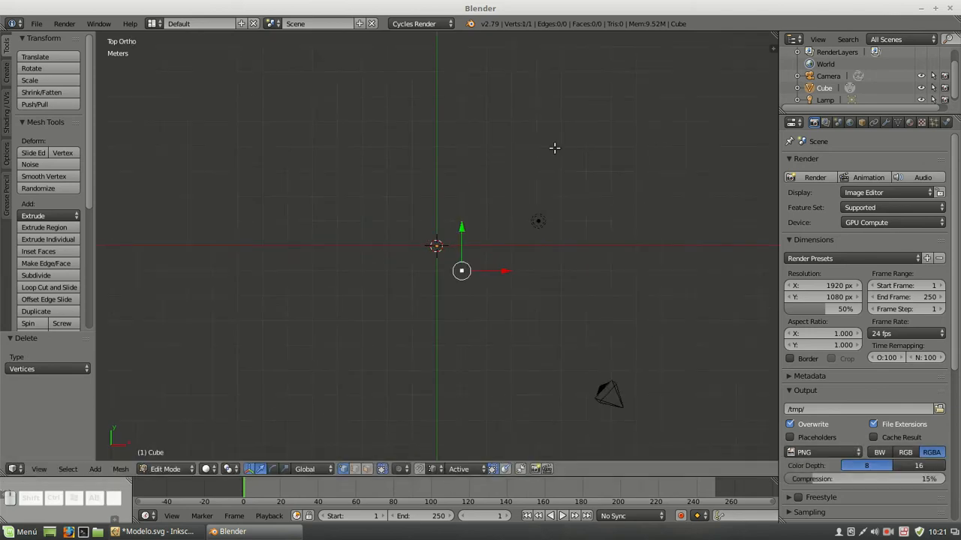
key("n")
left_click(739, 68)
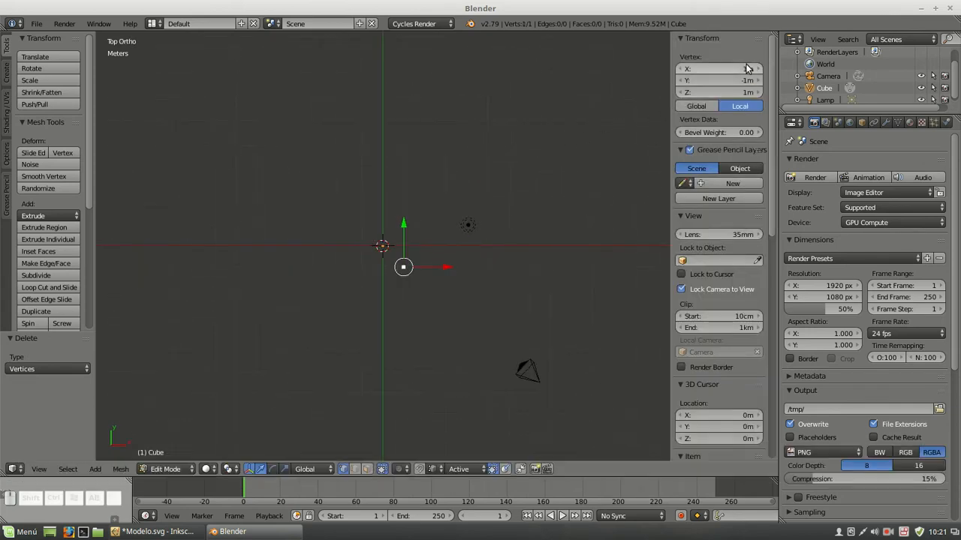
type("0")
key("Tab")
type("0")
key("Tab")
type("0")
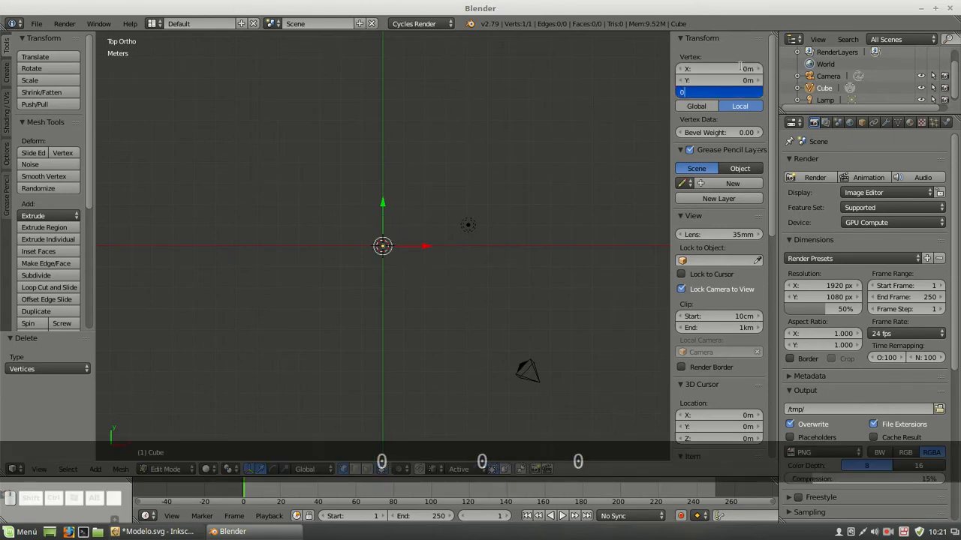
key("Return")
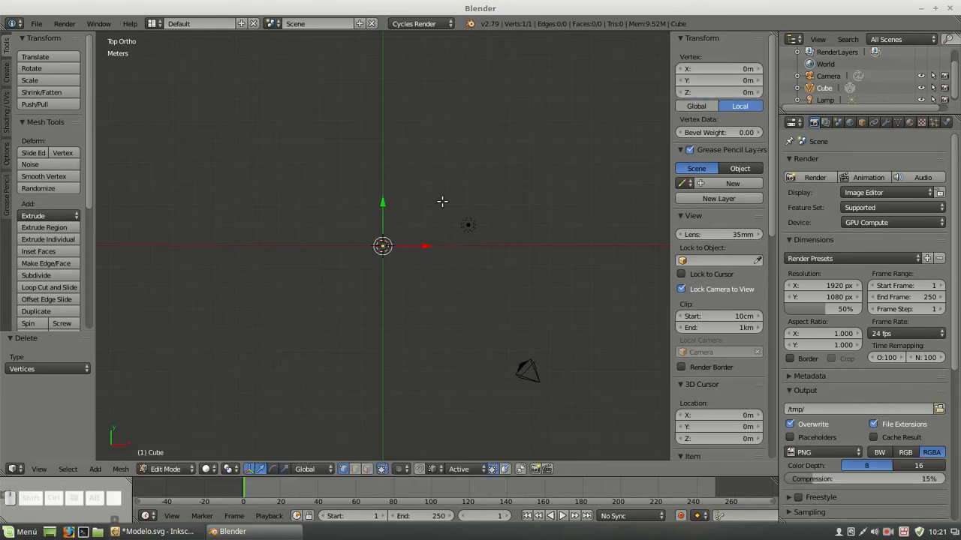
Set the vertex's local X coordinate to -75/2 mm
scroll(400, 259, "up", 5)
left_click(717, 68)
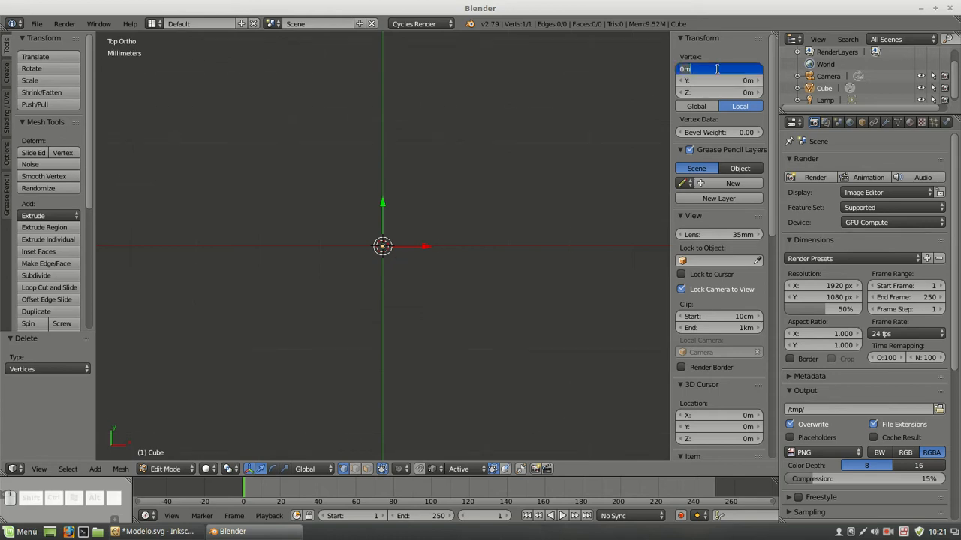
type("-7")
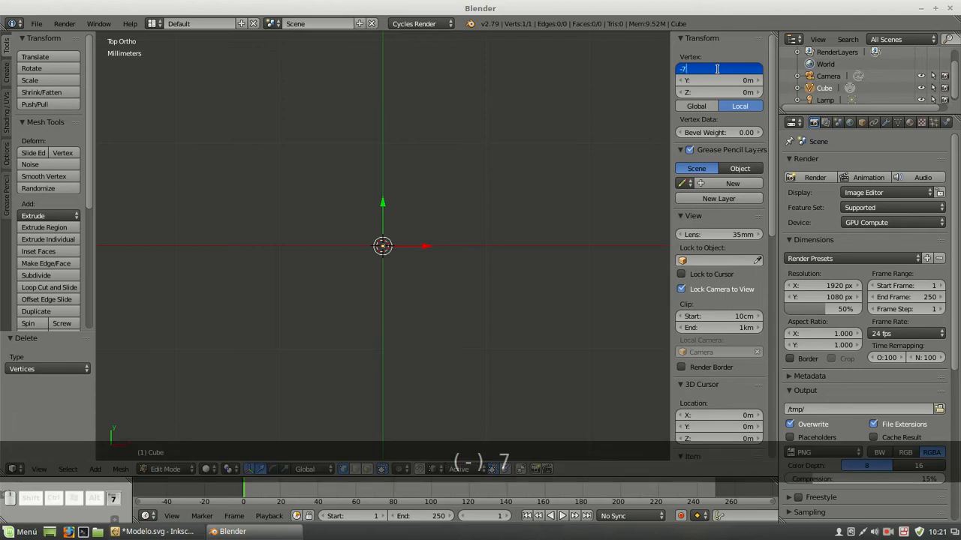
type("5/2mm")
key("Return")
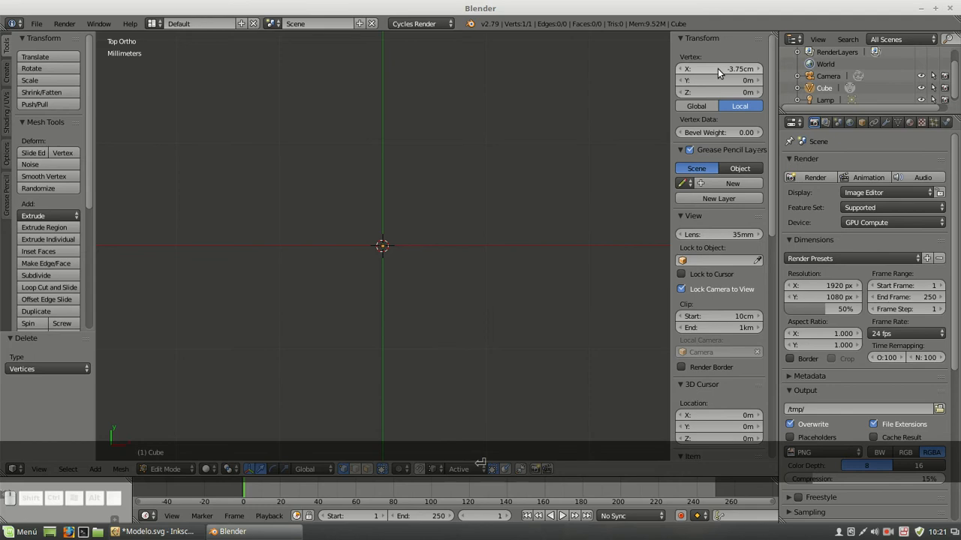
scroll(412, 241, "down", 5)
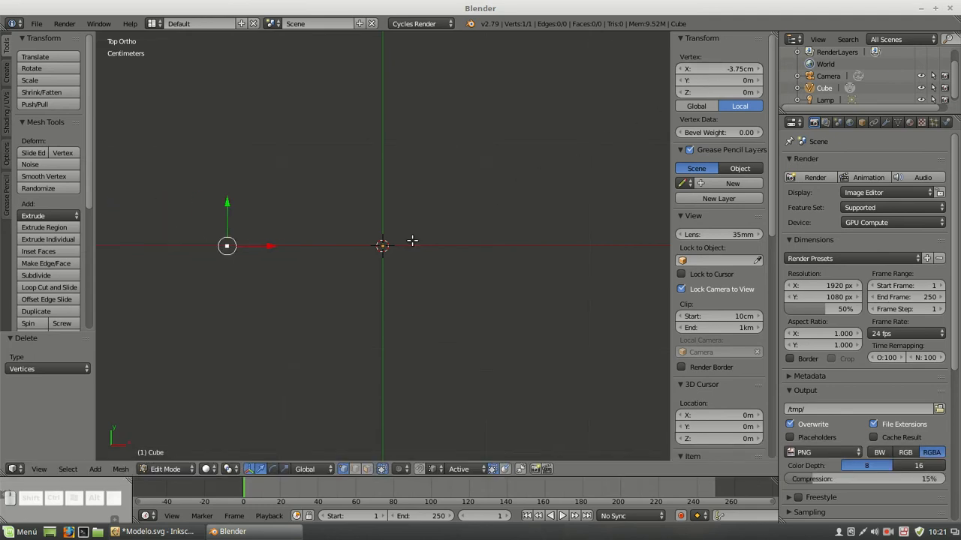
scroll(372, 231, "down", 1)
middle_click_drag(313, 180, 459, 188, "shift")
scroll(460, 188, "down", 1, "shift")
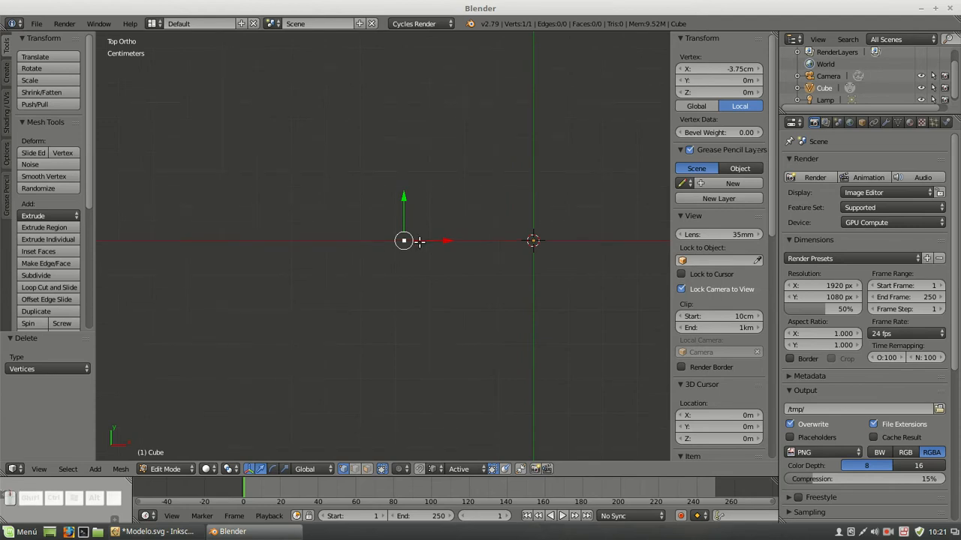
Duplicate the vertex in place and offset the copy's local X coordinate by -5 mm
key("shift+d")
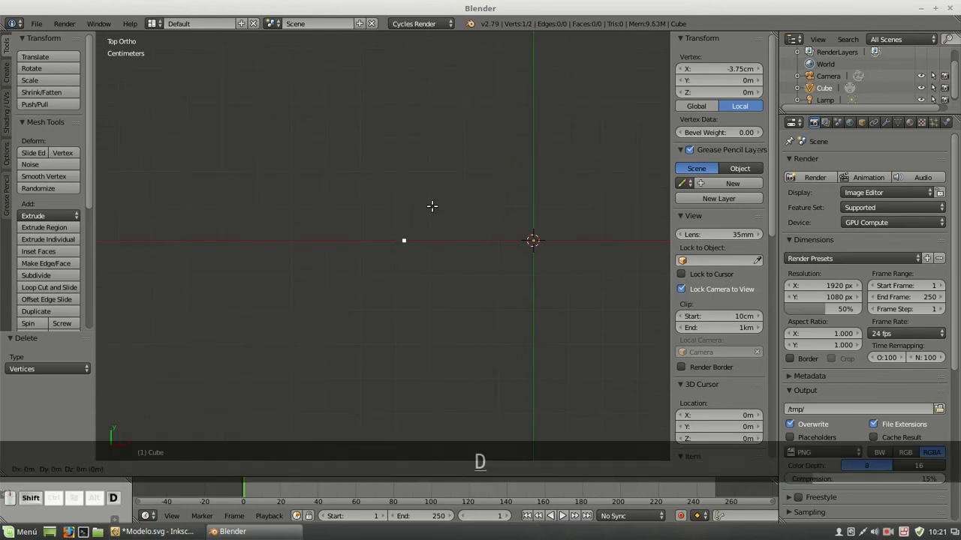
right_click(411, 165)
left_click(721, 69)
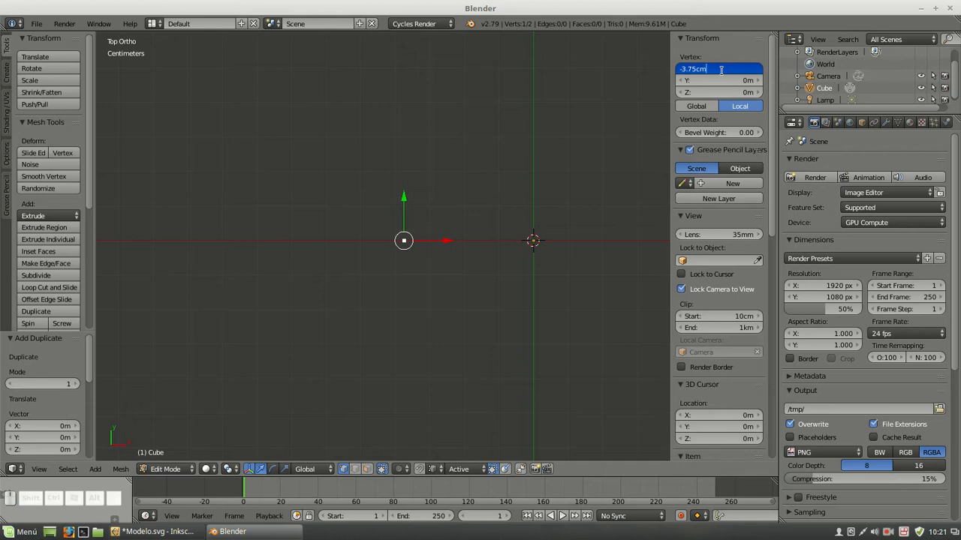
type("-5mm")
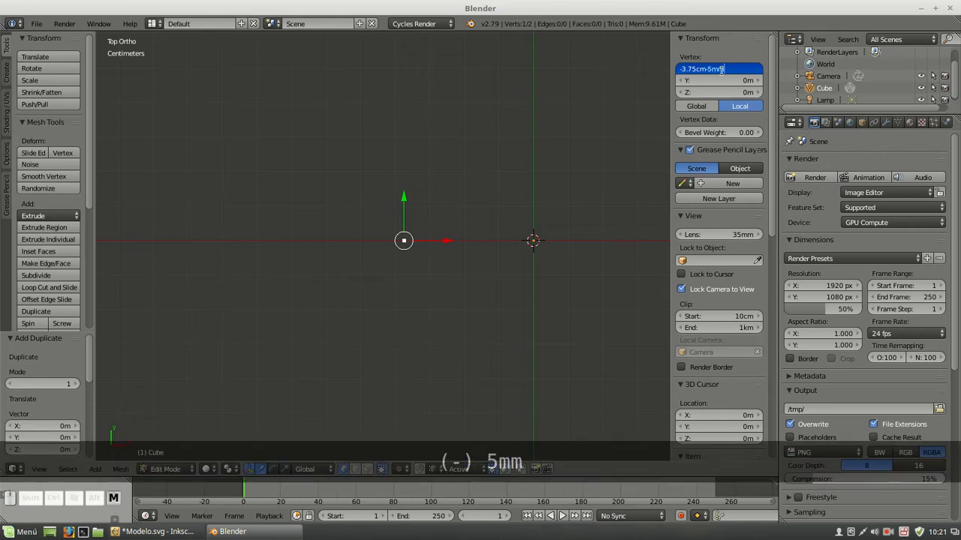
key("Return")
Extrude the duplicated vertex -3 mm along the global X axis
scroll(378, 232, "up", 3)
scroll(377, 232, "down", 1)
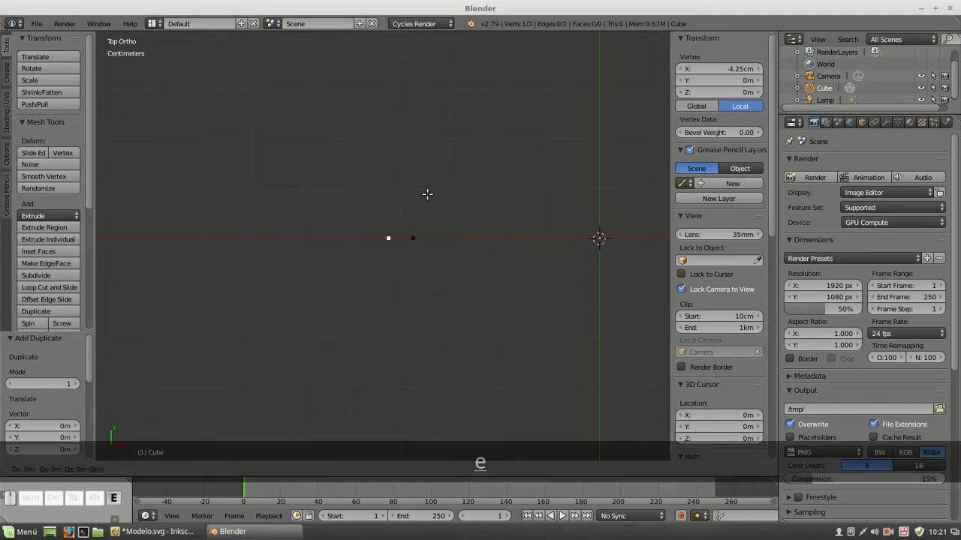
key("e")
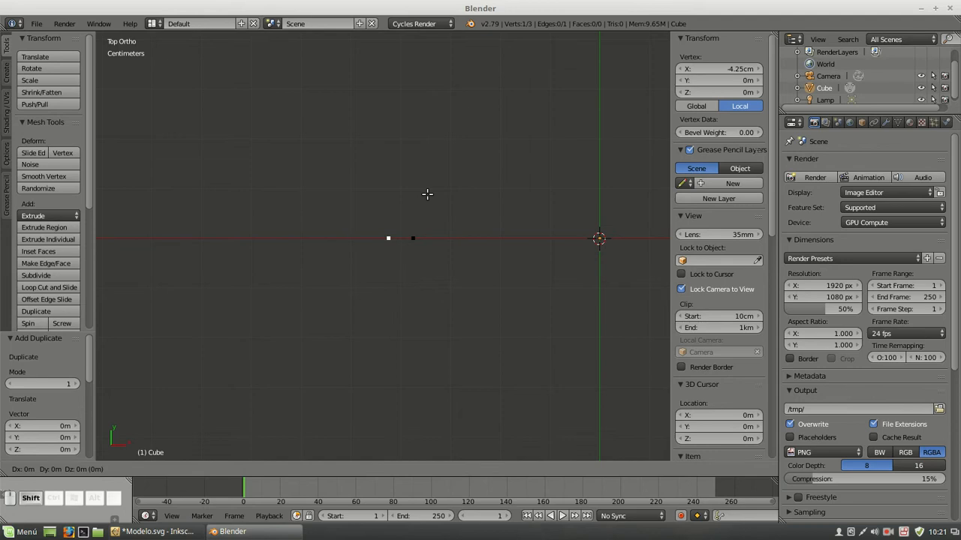
key("x")
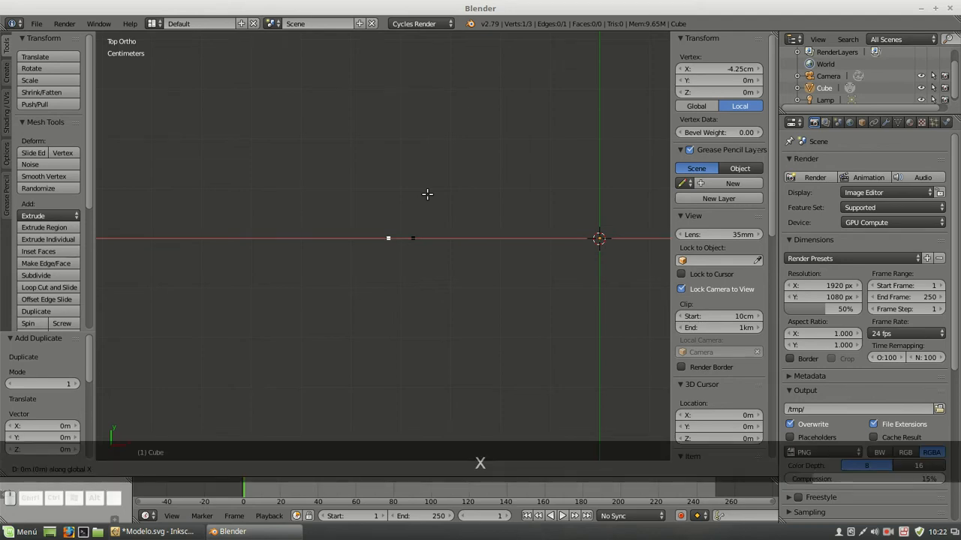
key("equal")
type("-3")
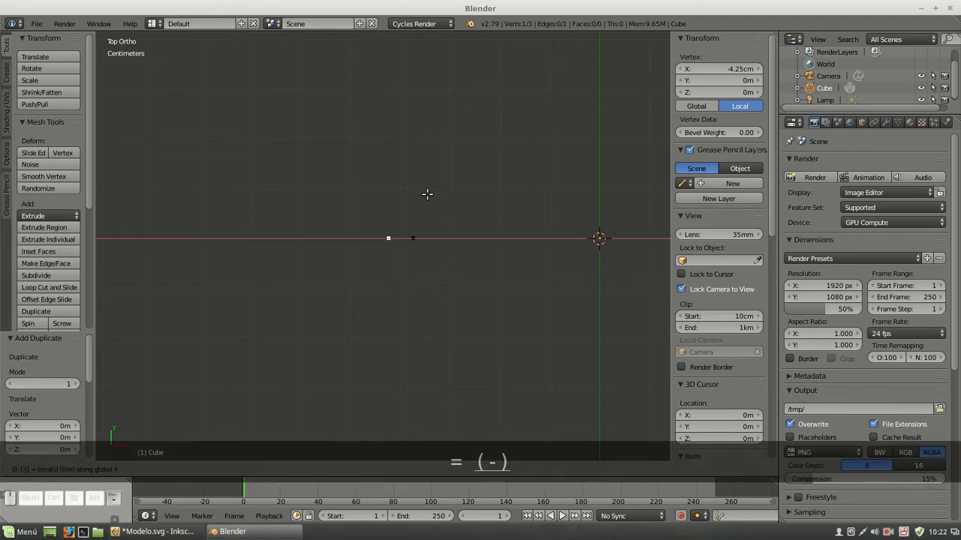
type("mm")
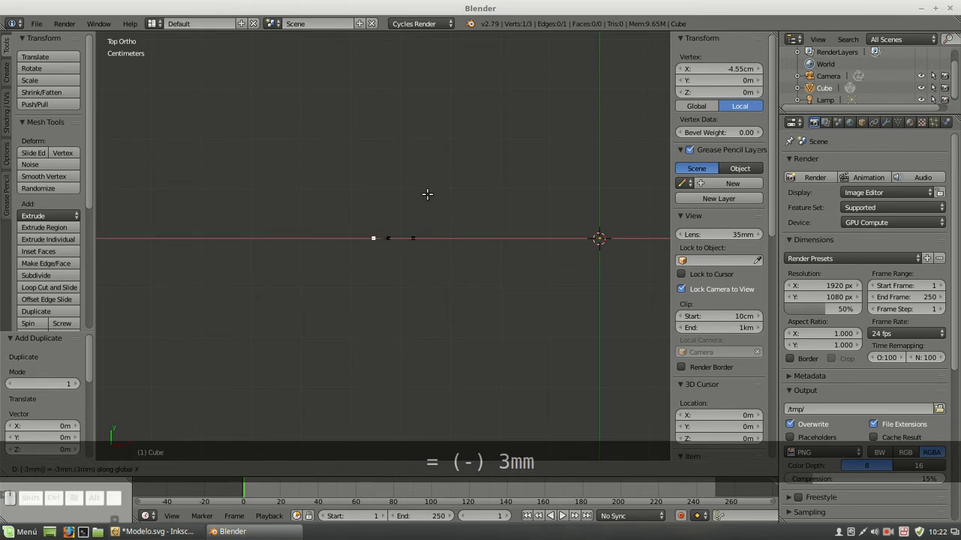
key("Return")
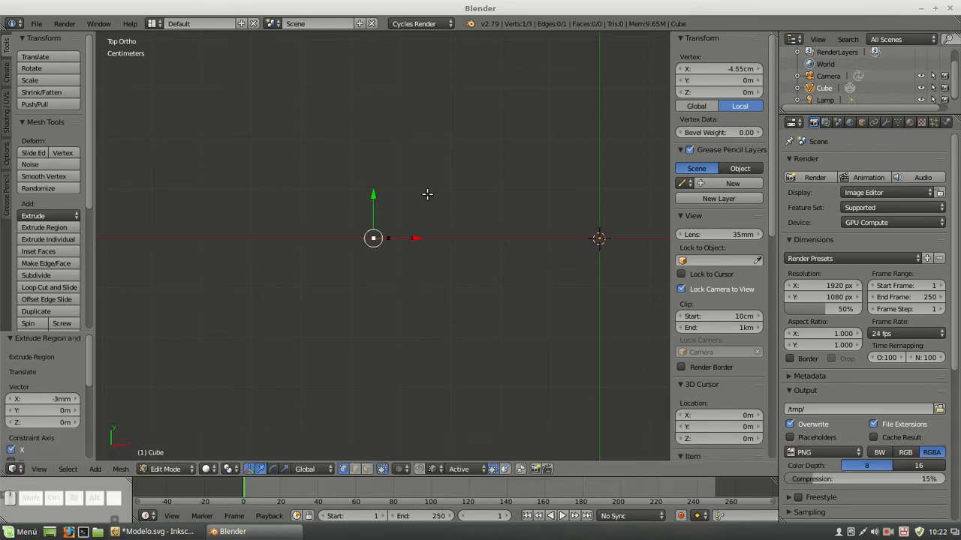
Snap the 3D cursor to the tab's centre vertex, the one nearest the object's origin
right_click(411, 237)
key("shift+s")
left_click(422, 259)
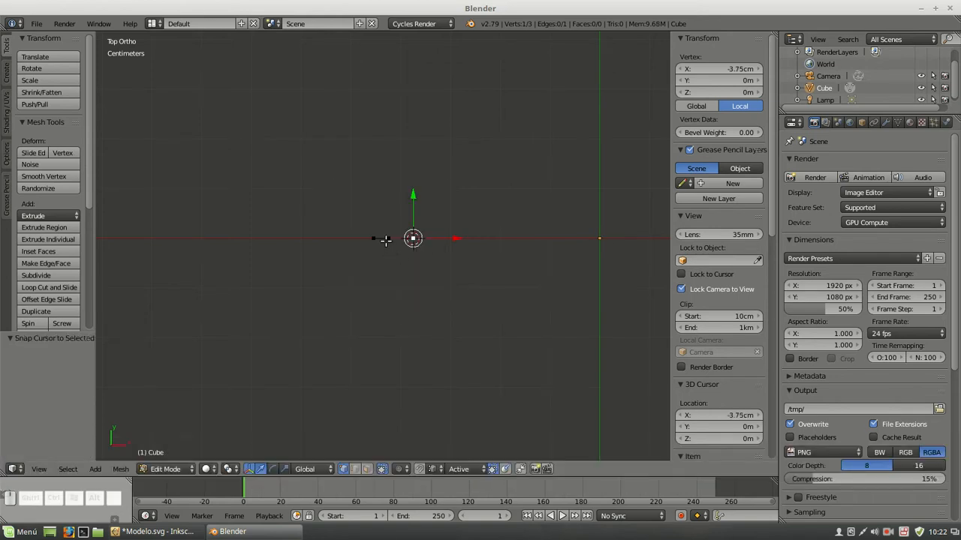
Select the two outer vertices, set the pivot point to the 3D cursor, and spin the edge around it
right_click(386, 240)
right_click(366, 238, "shift")
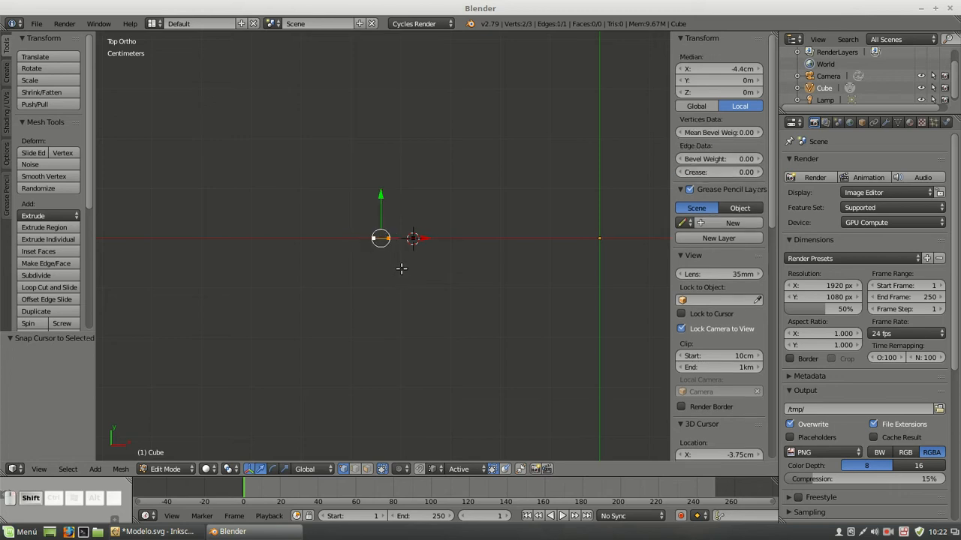
scroll(473, 227, "up", 5)
scroll(455, 276, "up", 2)
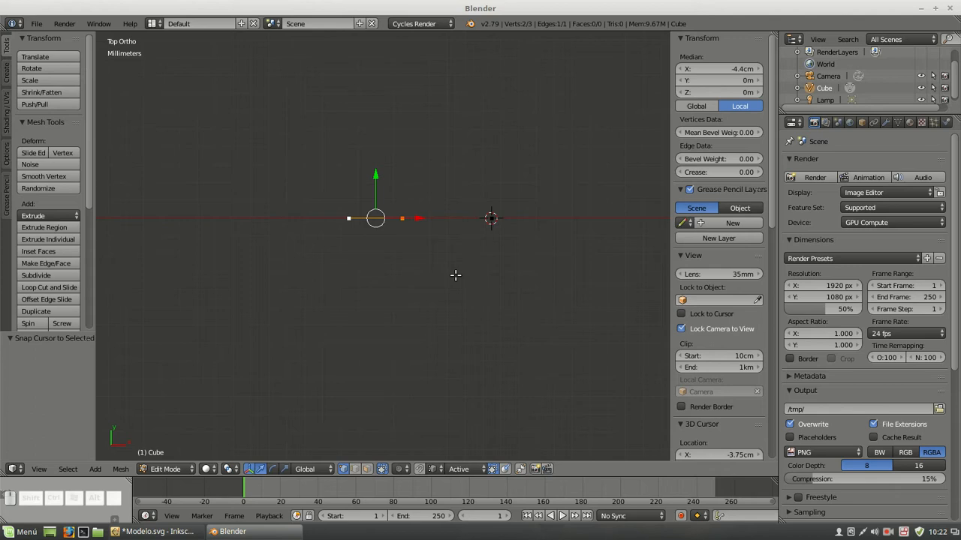
key("period")
key("alt")
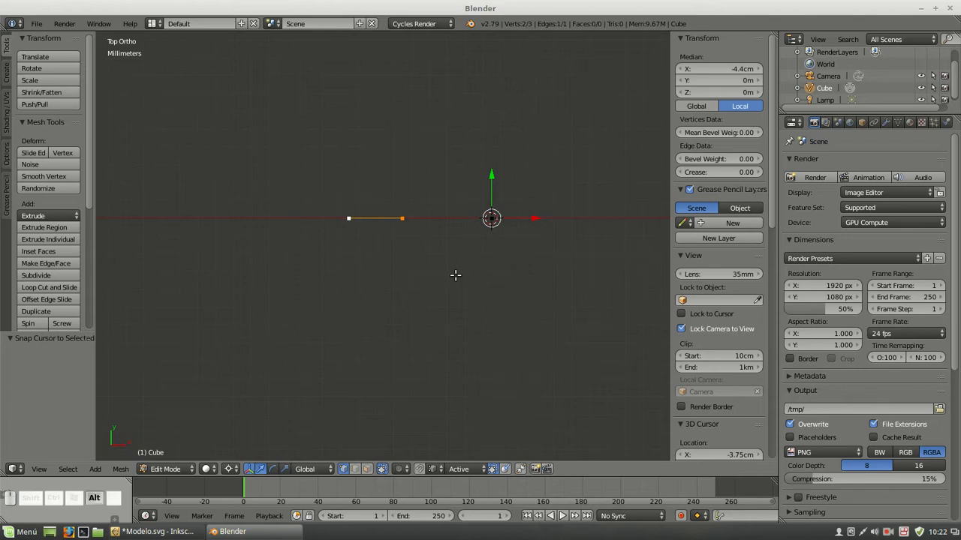
key("alt+r")
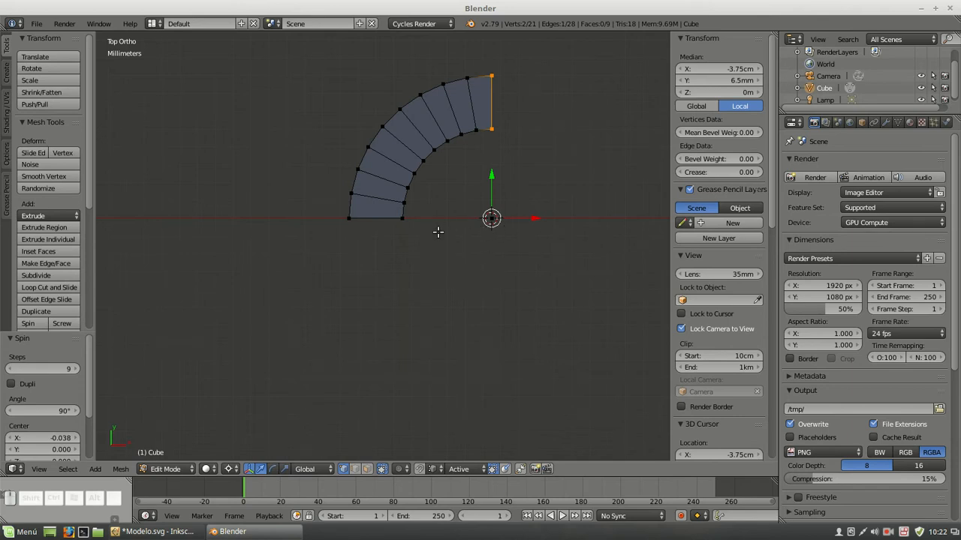
Set the spin's angle to -75° and its number of steps to 6
left_click(49, 413)
type("-75")
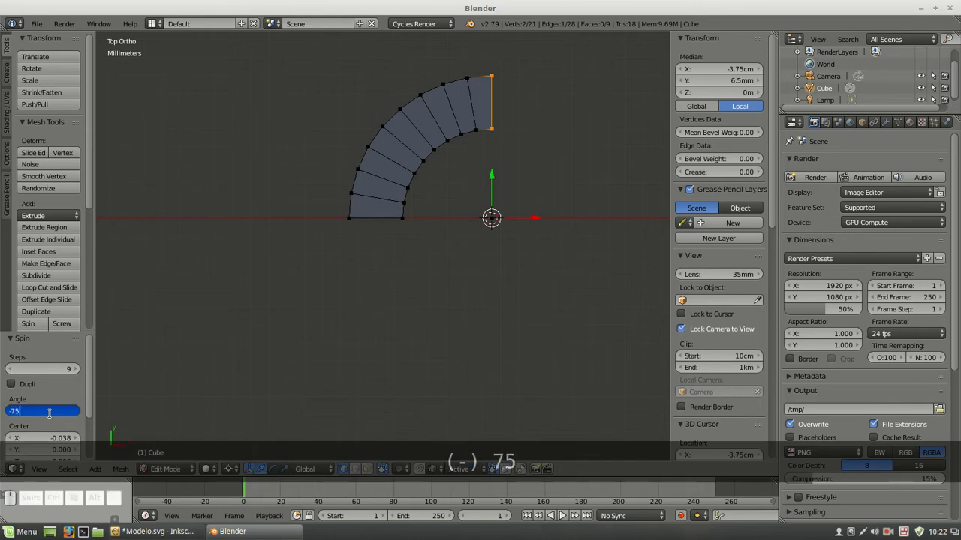
key("Return")
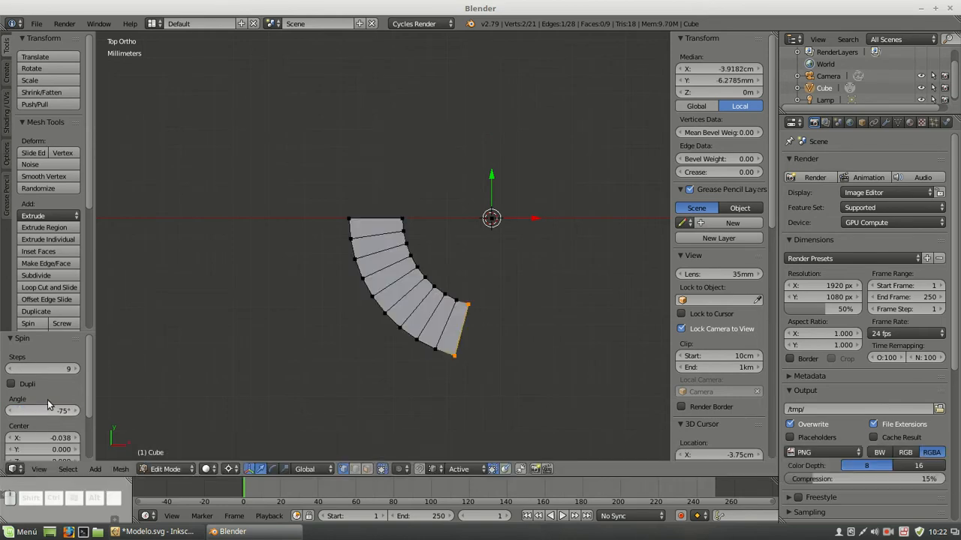
left_click(47, 368)
type("6")
key("Return")
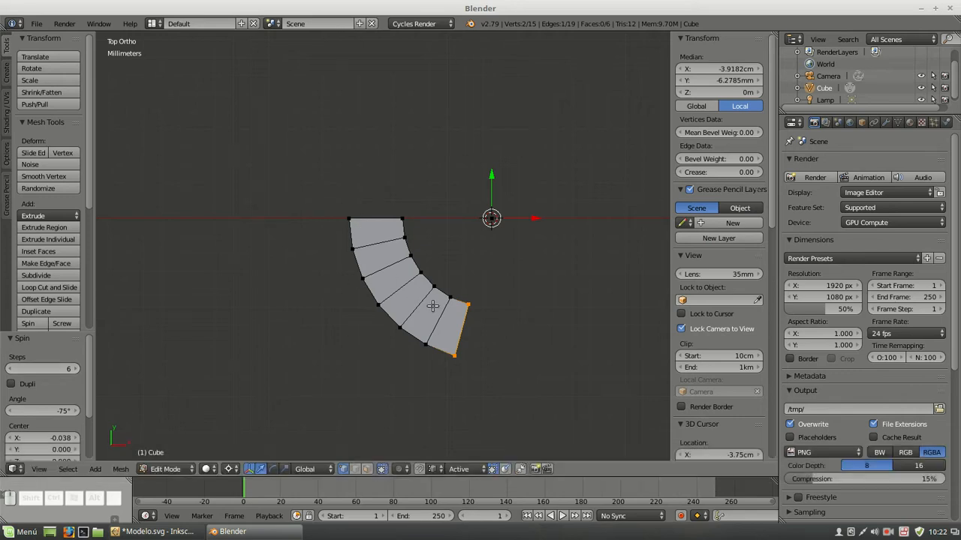
scroll(491, 302, "down", 4)
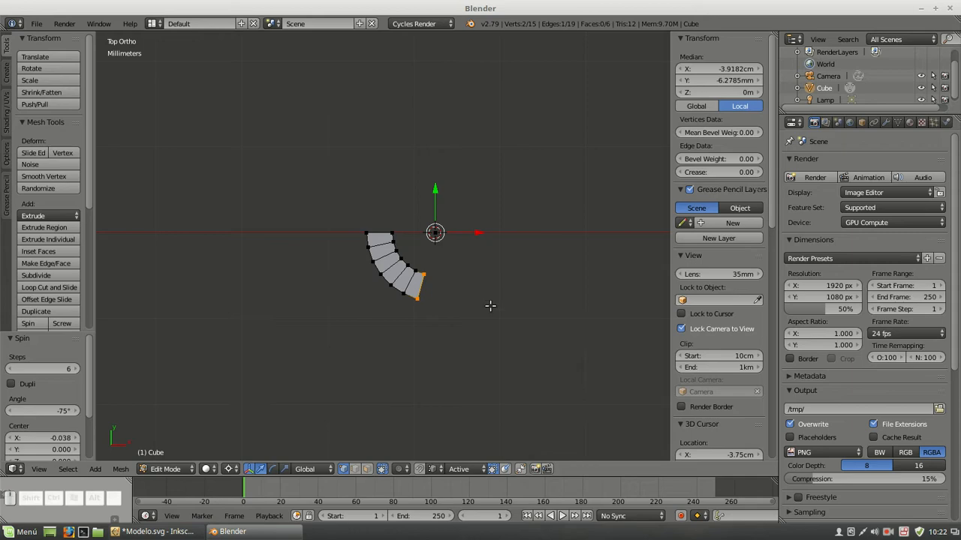
Switch to Inkscape, show Layer 4, and examine the green tangent line starting at the end of the 75° arc
left_click(151, 532)
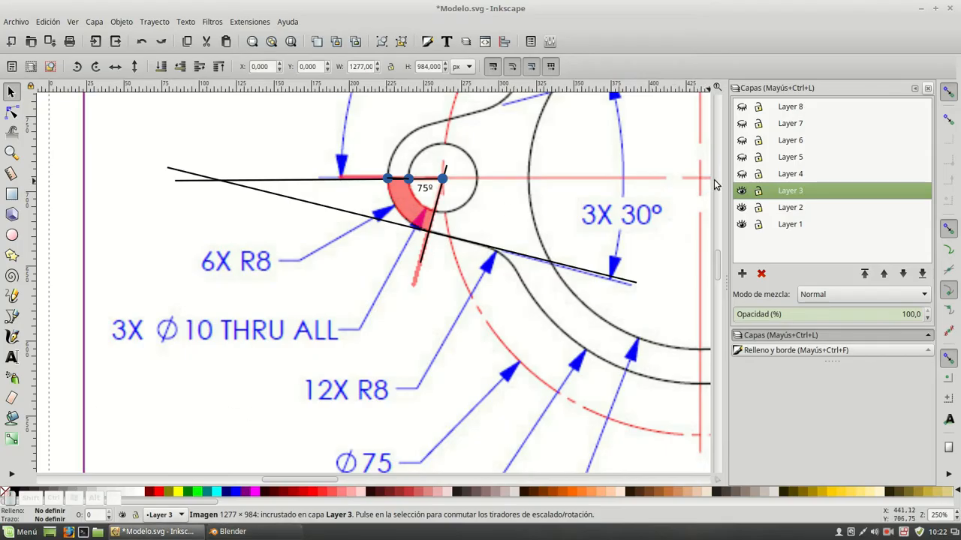
left_click(741, 173)
left_click(791, 174)
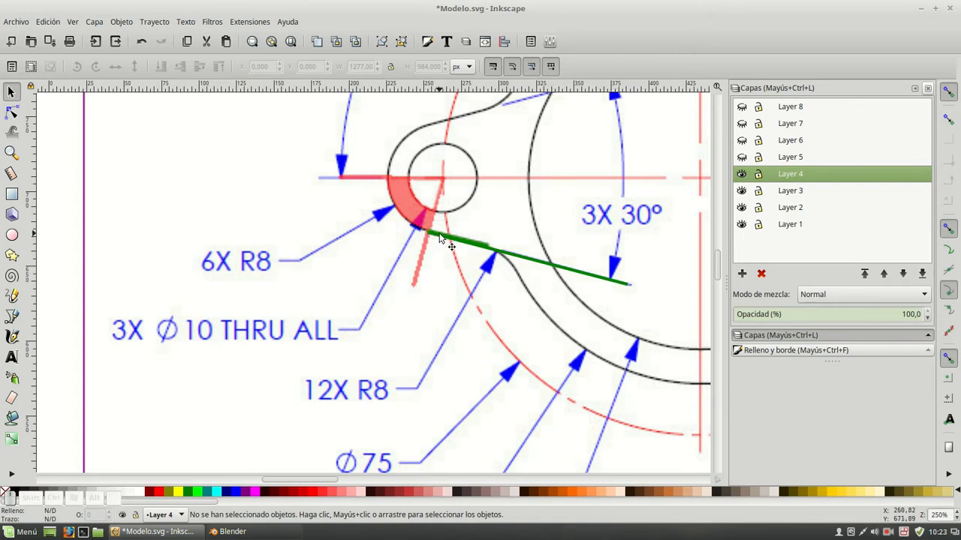
left_click(486, 249)
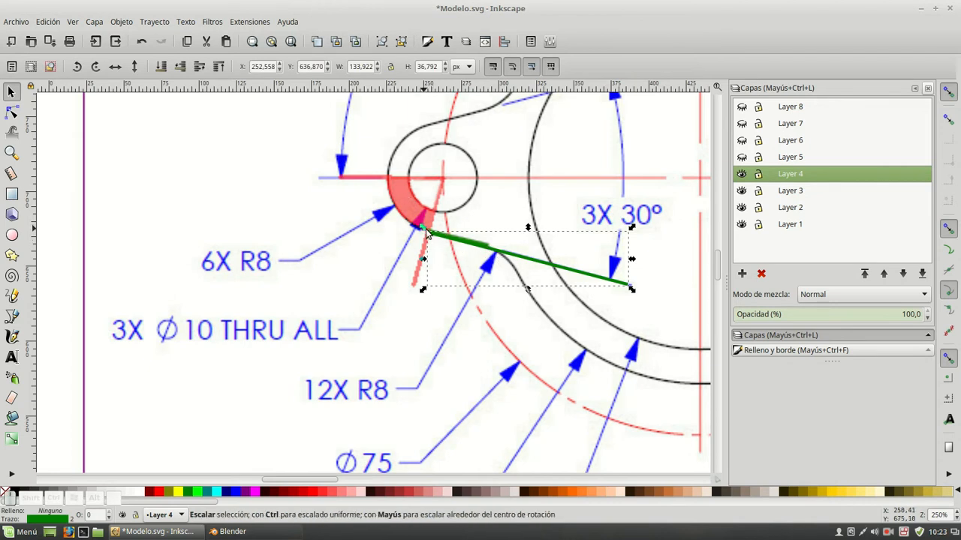
key("alt")
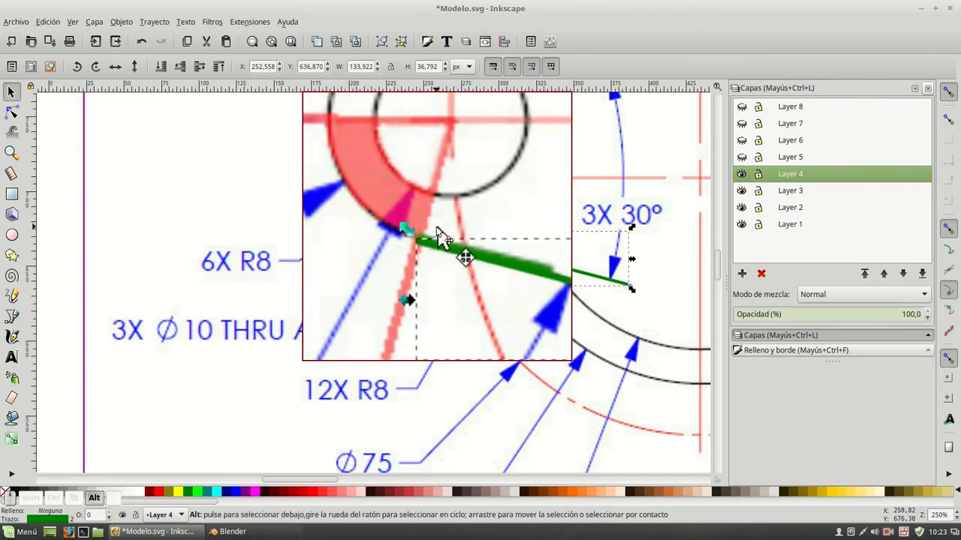
Switch to Blender and snap the 3D cursor to the outer vertex at the spun arc's lower end
left_click(238, 532)
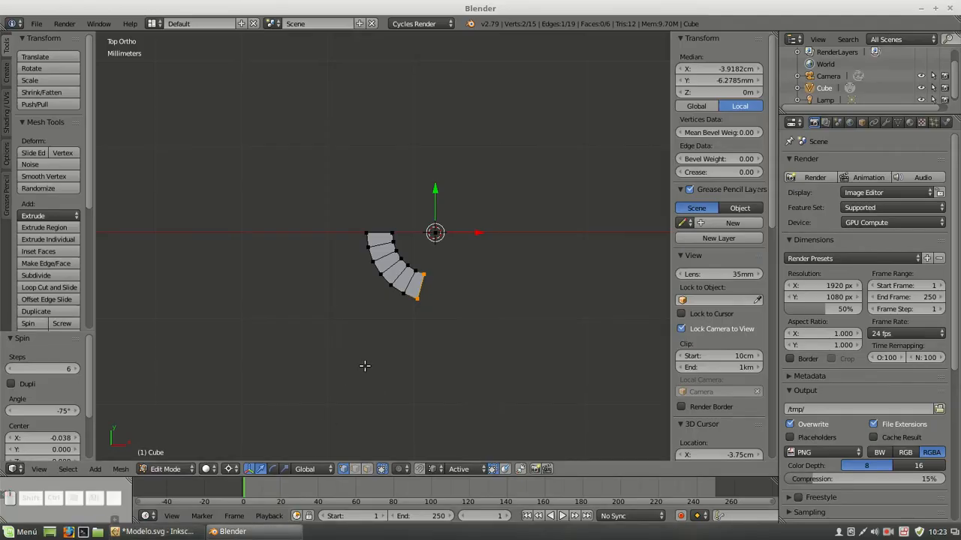
right_click(418, 300)
key("shift+s")
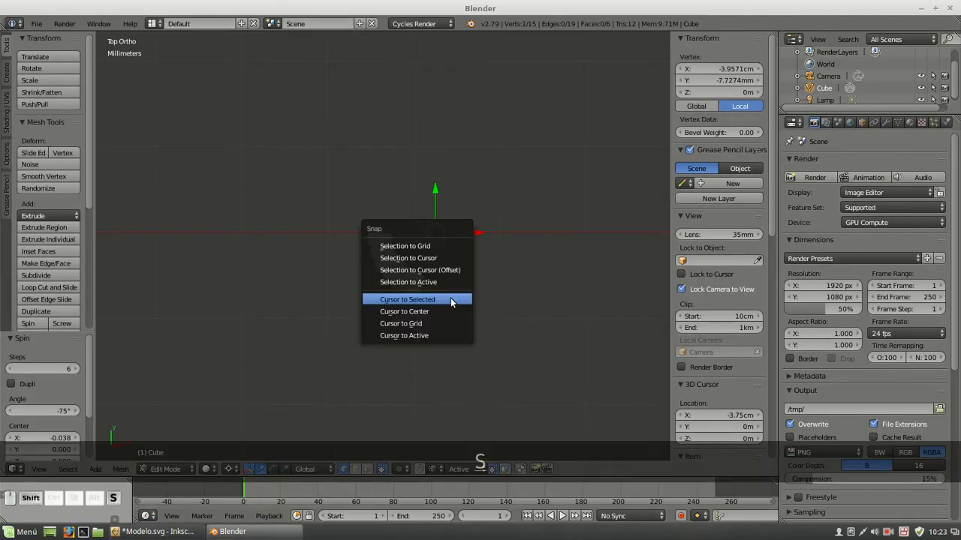
left_click(451, 298)
Duplicate the inner vertex at the arc's end, rotate it 90° about the 3D cursor, and join it to the outer end vertex
right_click(436, 276)
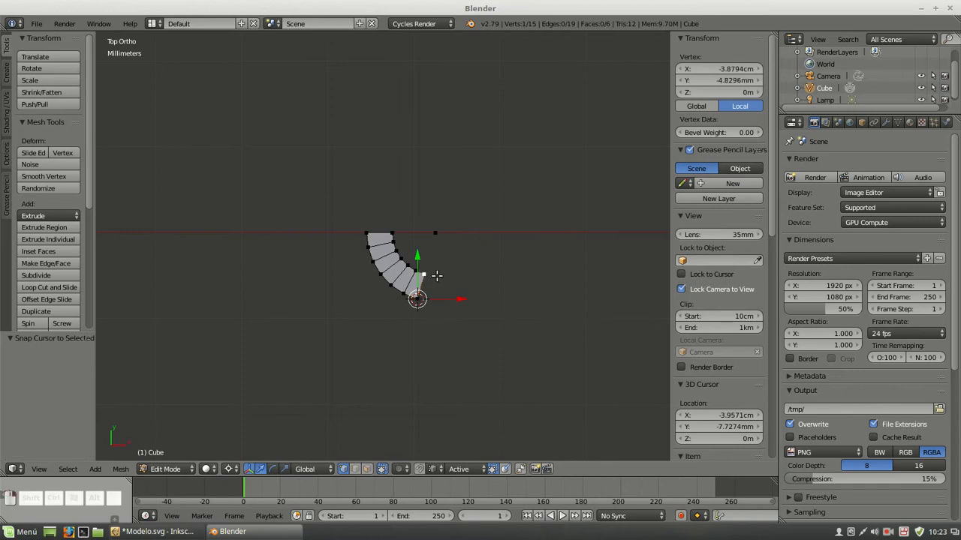
key("shift+d")
right_click(441, 263)
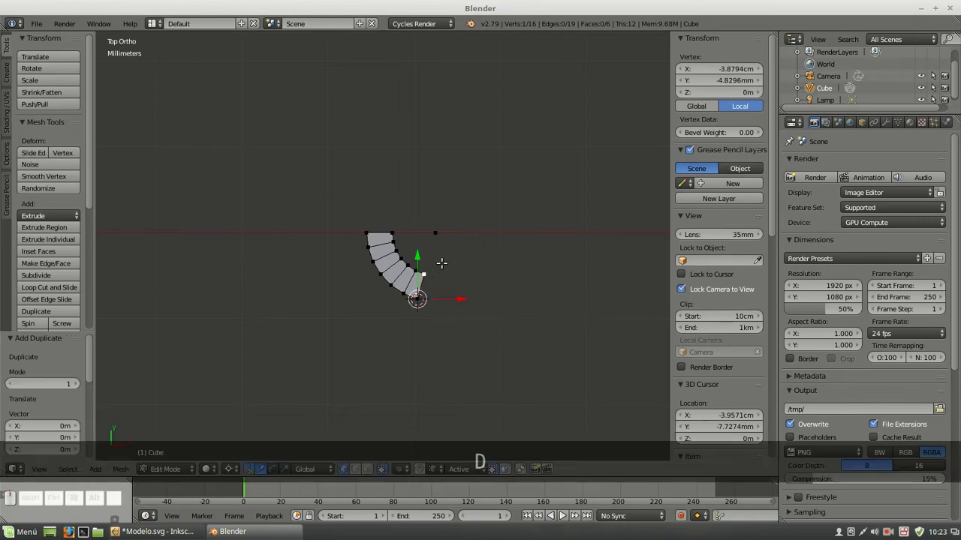
type("r90")
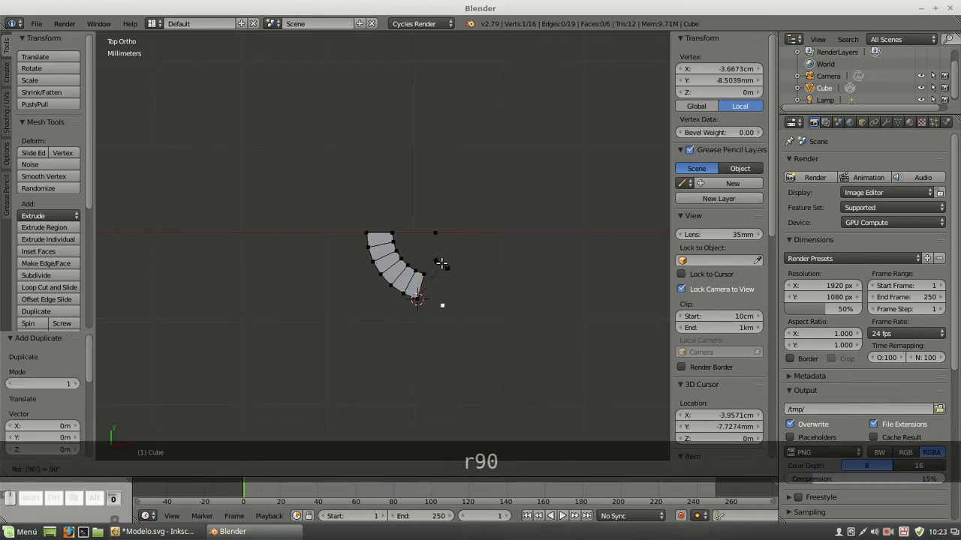
key("Return")
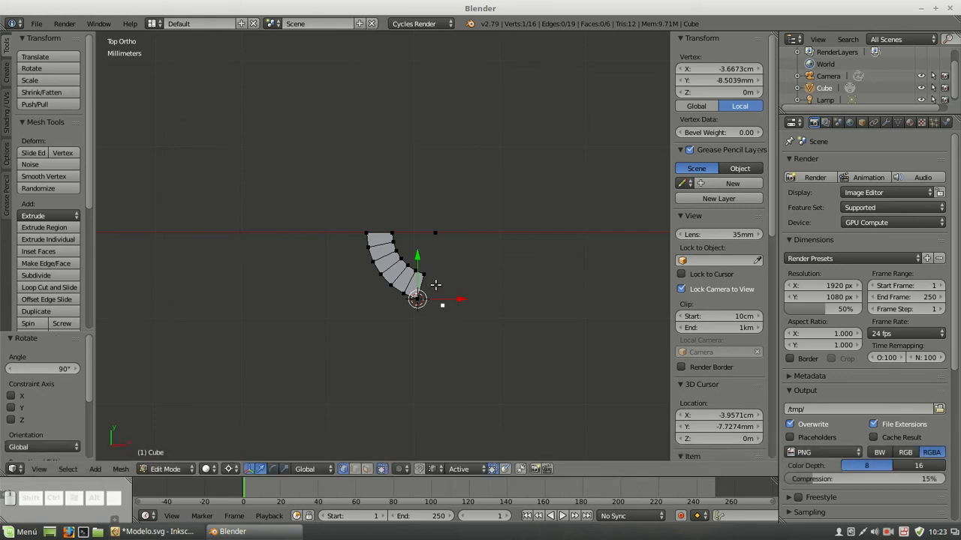
right_click(418, 299, "shift")
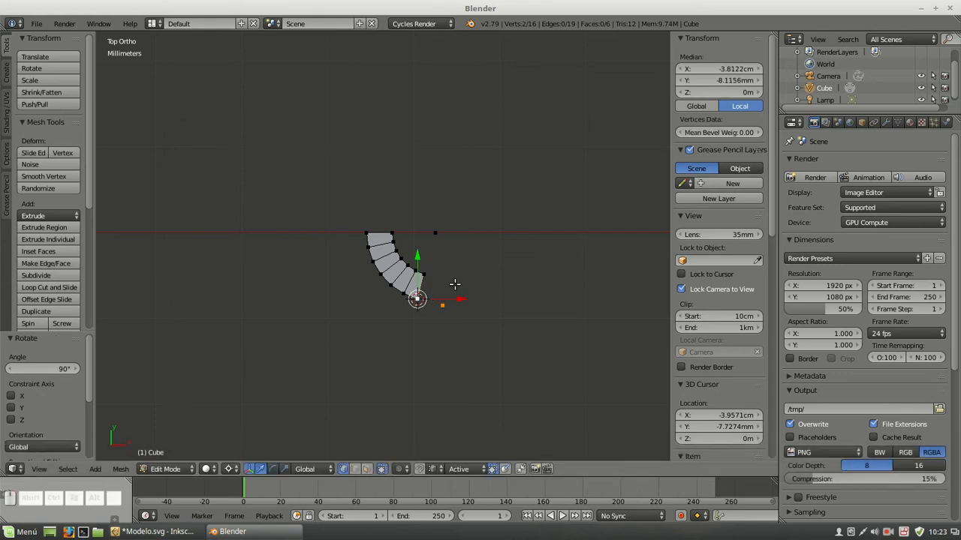
key("f")
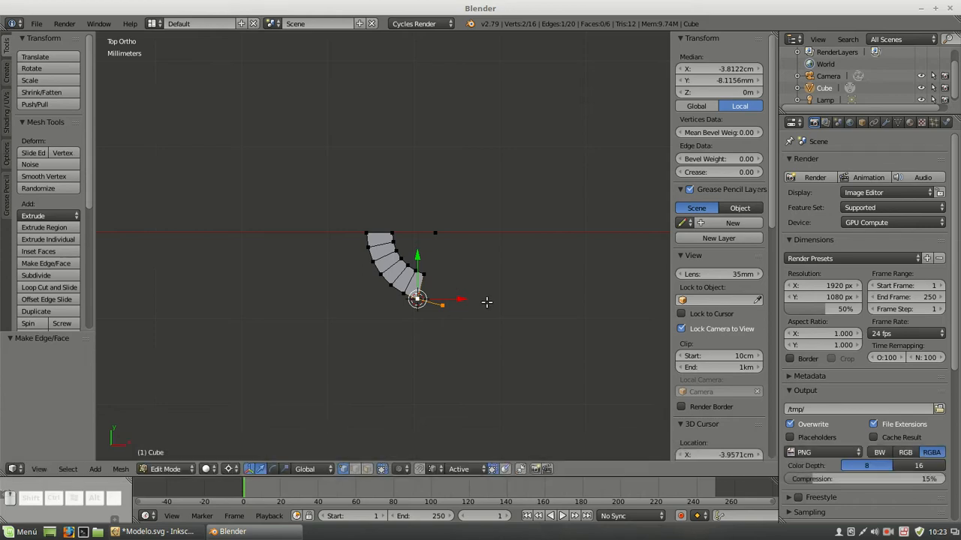
Use the Snap Utilities Line tool to extend the short edge at the arc's lower end with a long collinear line
scroll(526, 302, "up", 3)
middle_click_drag(564, 304, 374, 209, "shift")
scroll(374, 208, "down", 6)
middle_click_drag(455, 253, 410, 200, "shift")
scroll(365, 188, "up", 5)
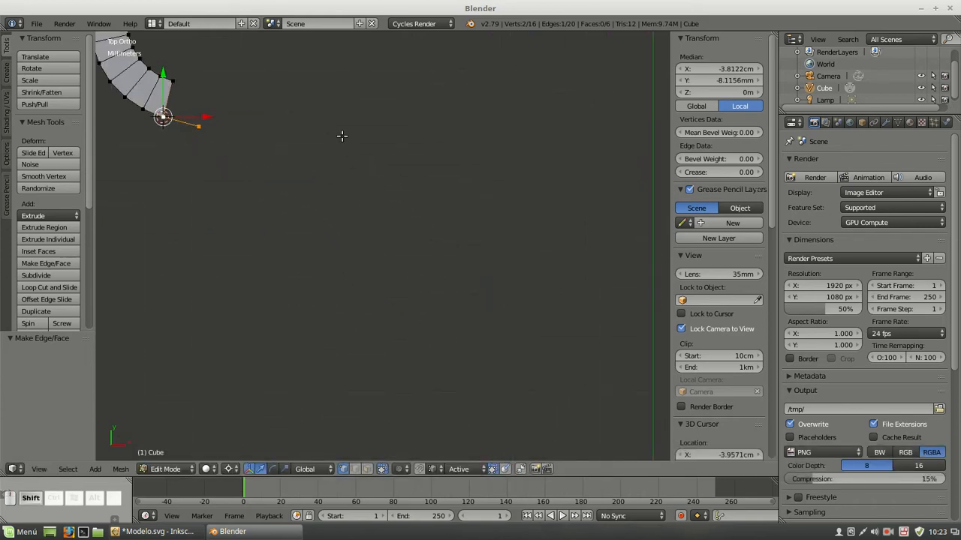
middle_click_drag(341, 135, 393, 249, "shift")
scroll(394, 249, "down", 3)
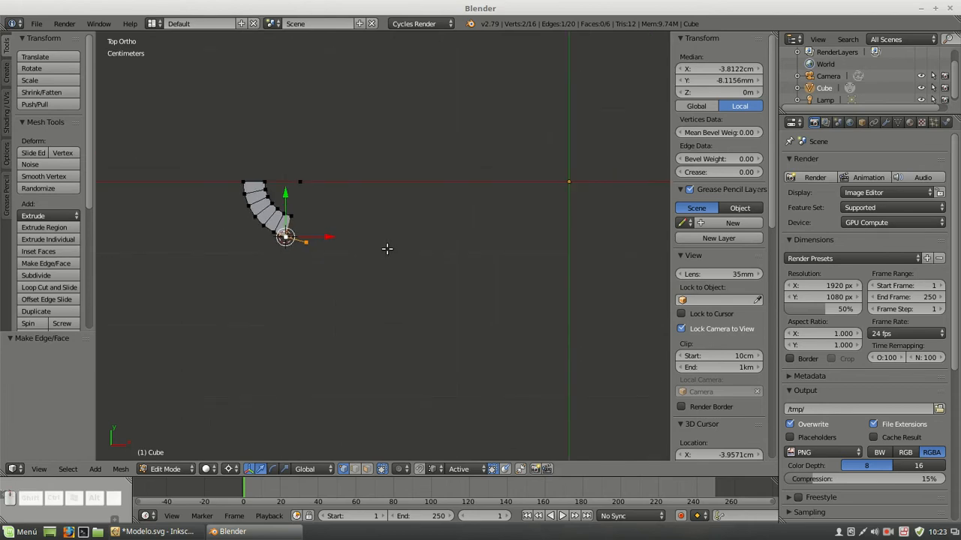
key("a")
scroll(58, 256, "down", 7)
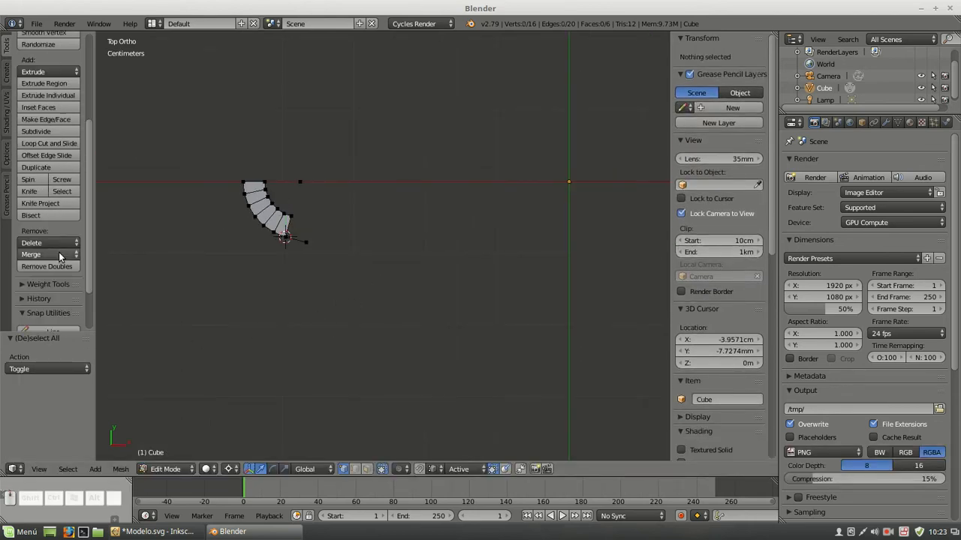
left_click(46, 273)
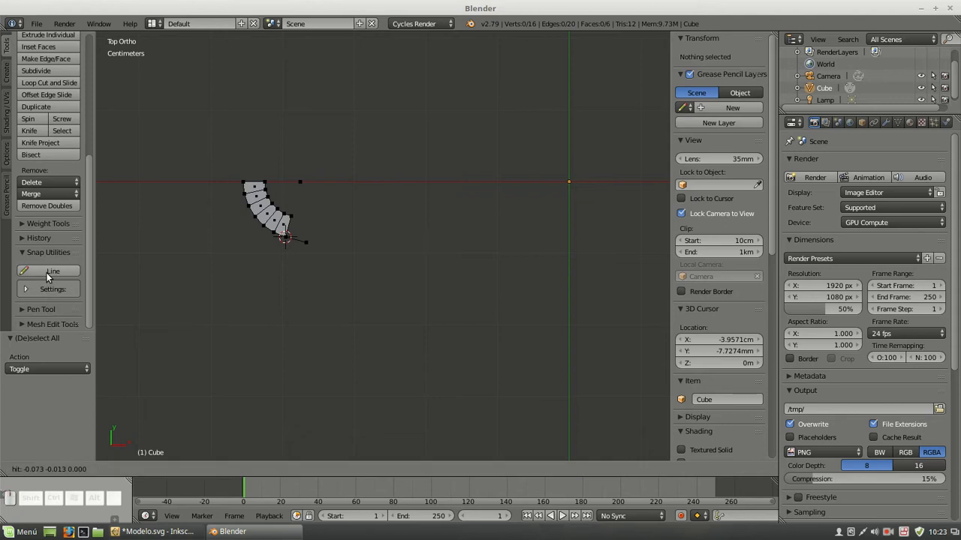
left_click(308, 254)
left_click(302, 264)
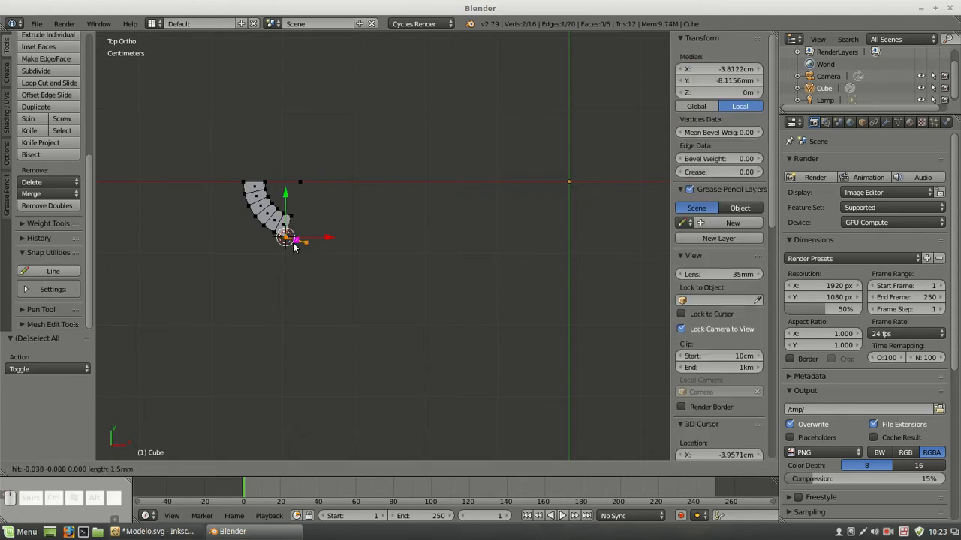
key("shift")
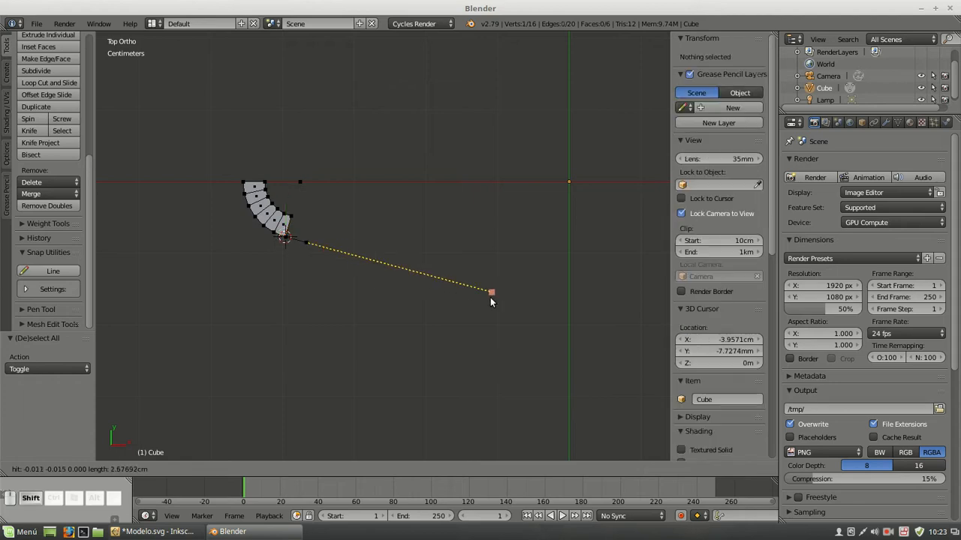
left_click(501, 296)
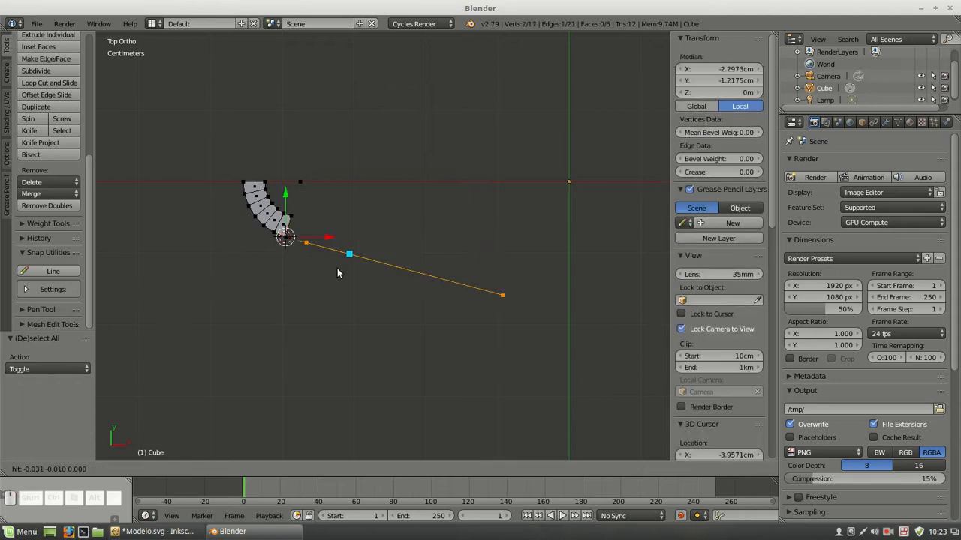
Dissolve the intermediate vertex between the short edge and the new line so they form one straight tangent edge
right_click(308, 244)
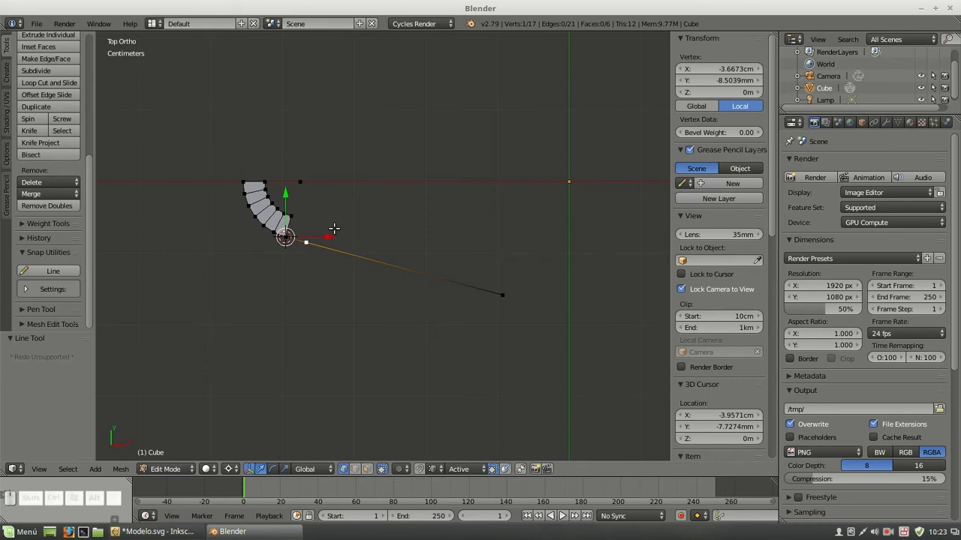
key("Delete")
left_click(338, 299)
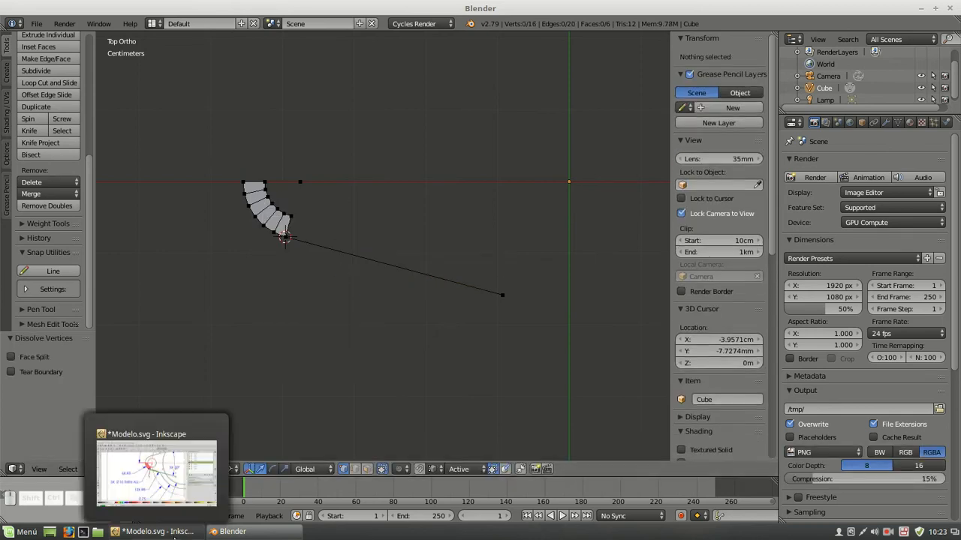
Switch to Inkscape, show Layer 5 in the reference drawing, and make it the active layer
left_click(172, 533)
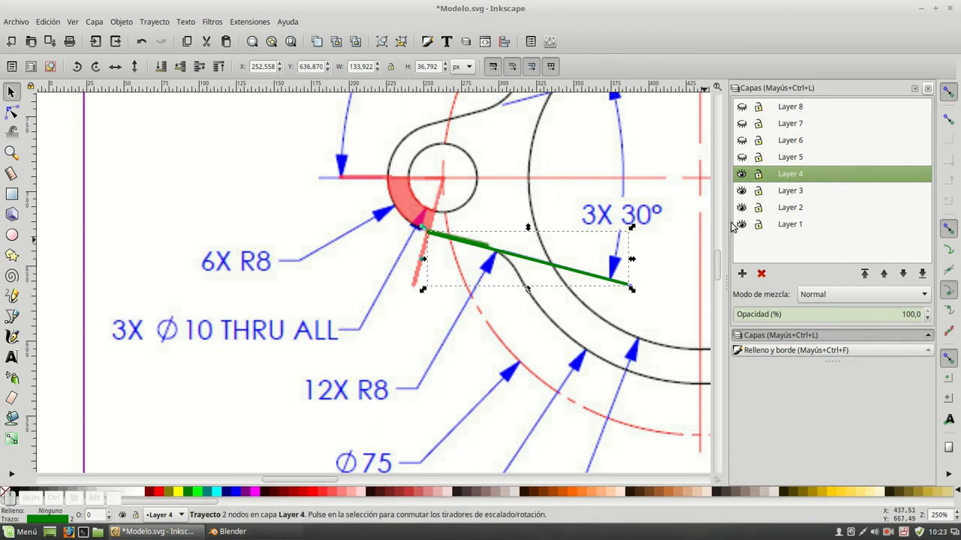
left_click(741, 158)
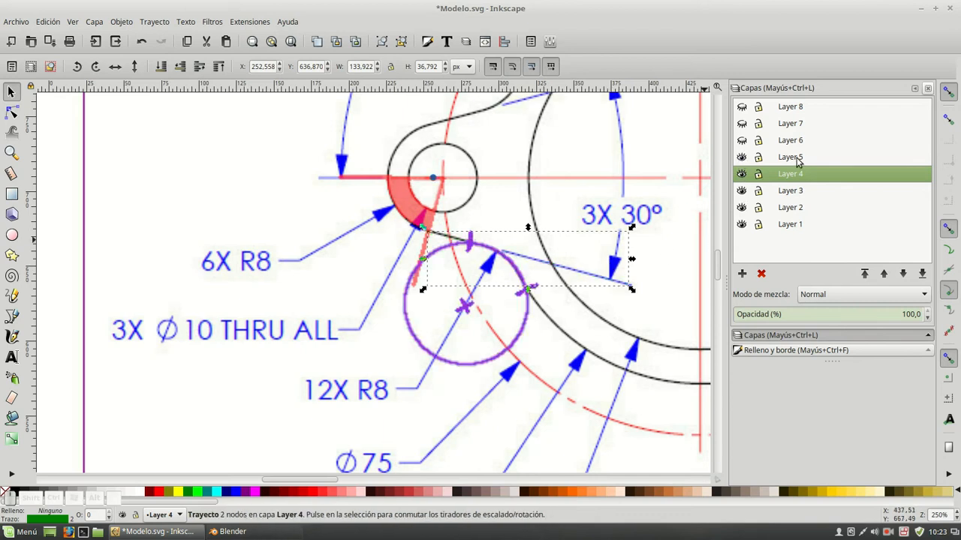
left_click(773, 158)
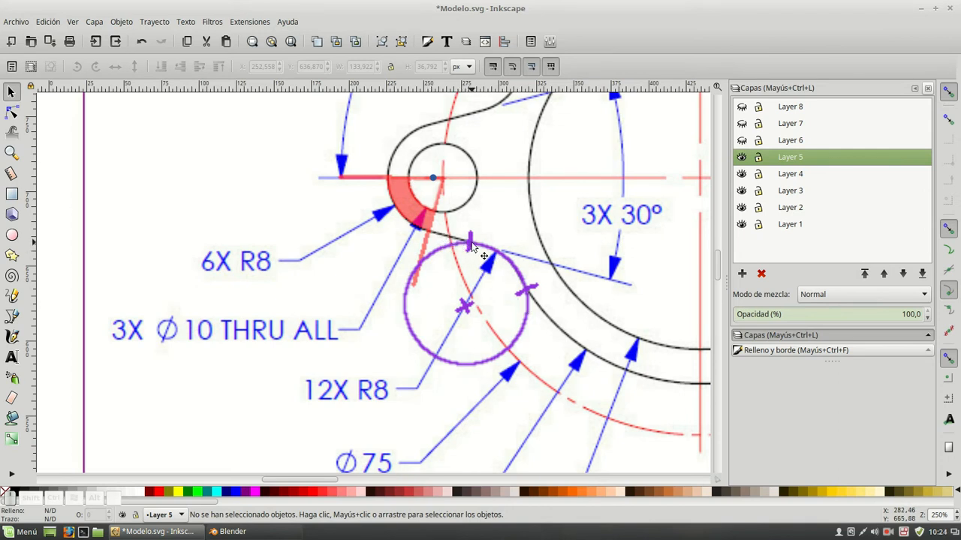
Examine the purple R8 circle's center and tangent points, the neighbouring arcs, and their diameter dimensions in the reference drawing
key("alt")
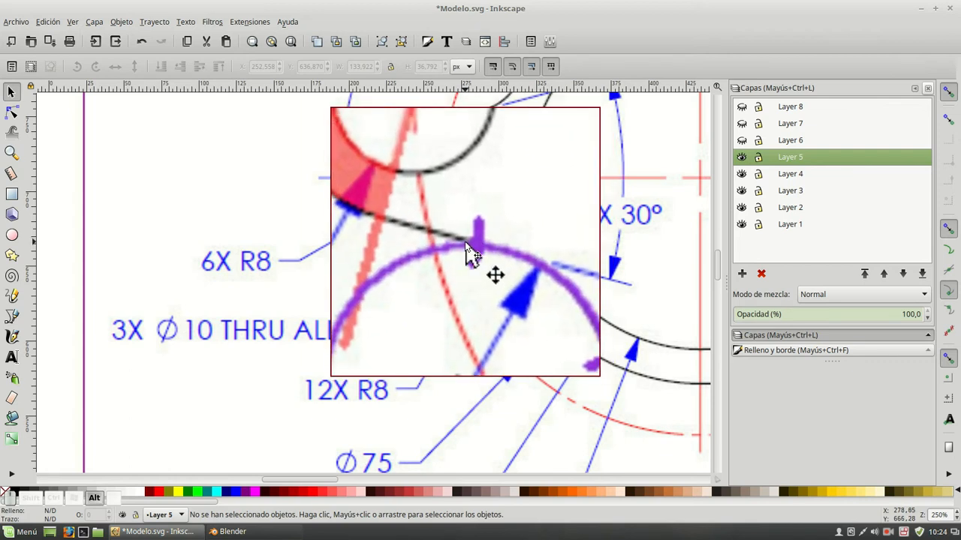
key("alt")
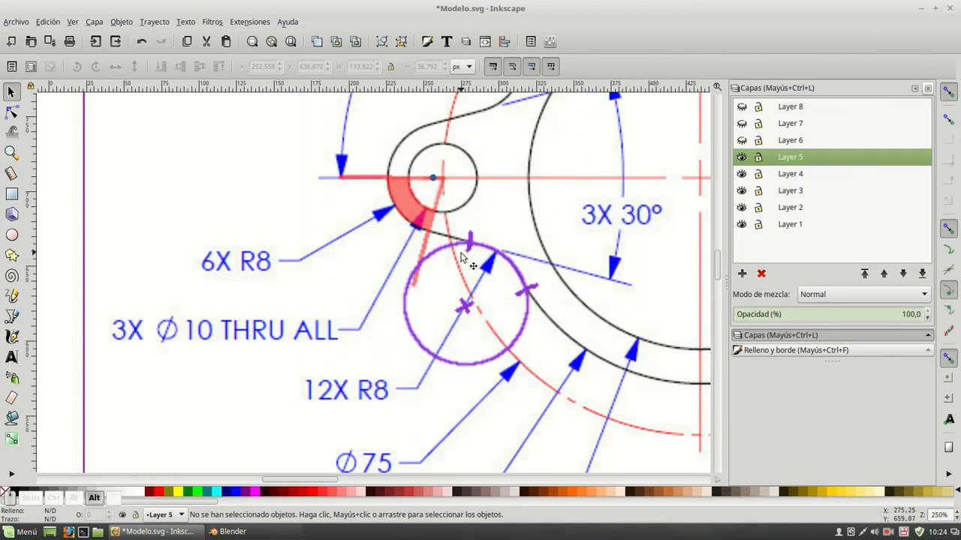
left_click(433, 178)
left_click(484, 156)
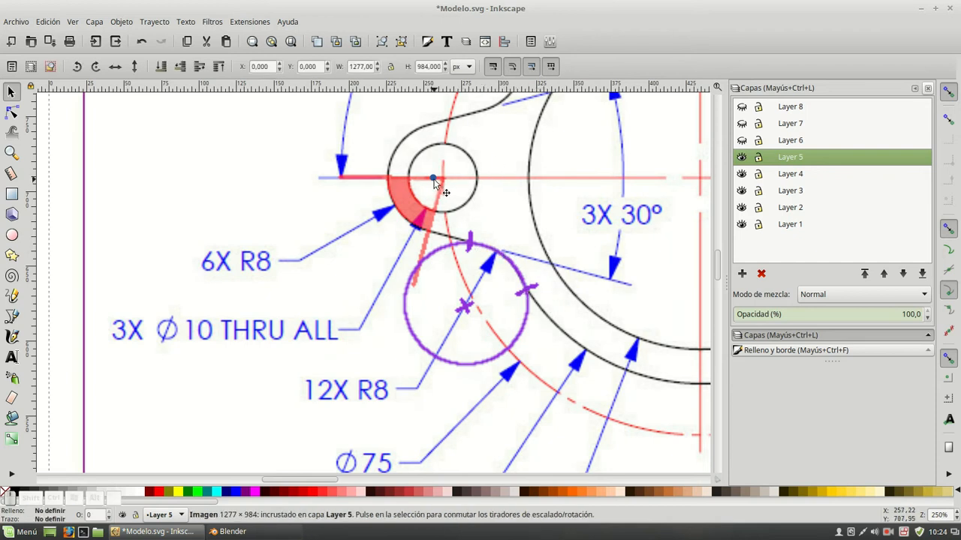
key("alt")
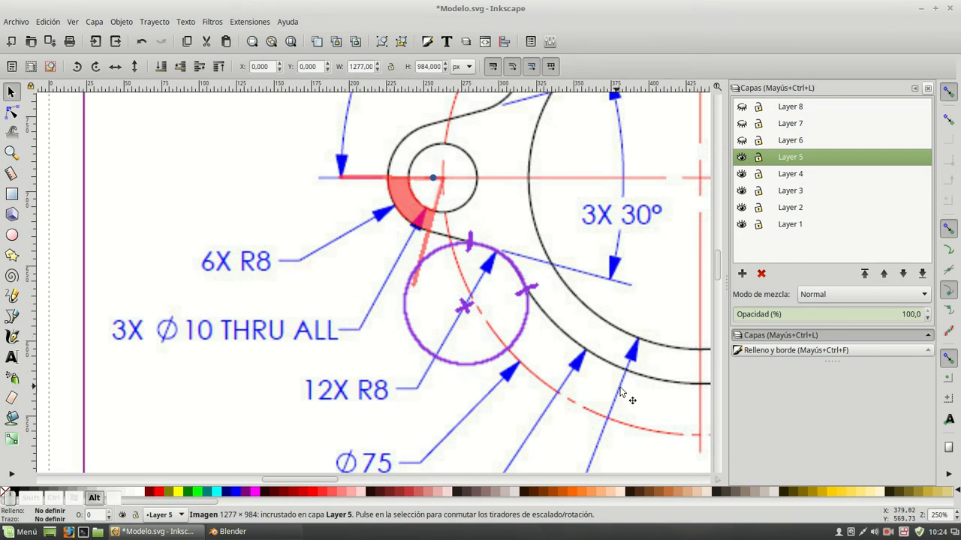
key("alt")
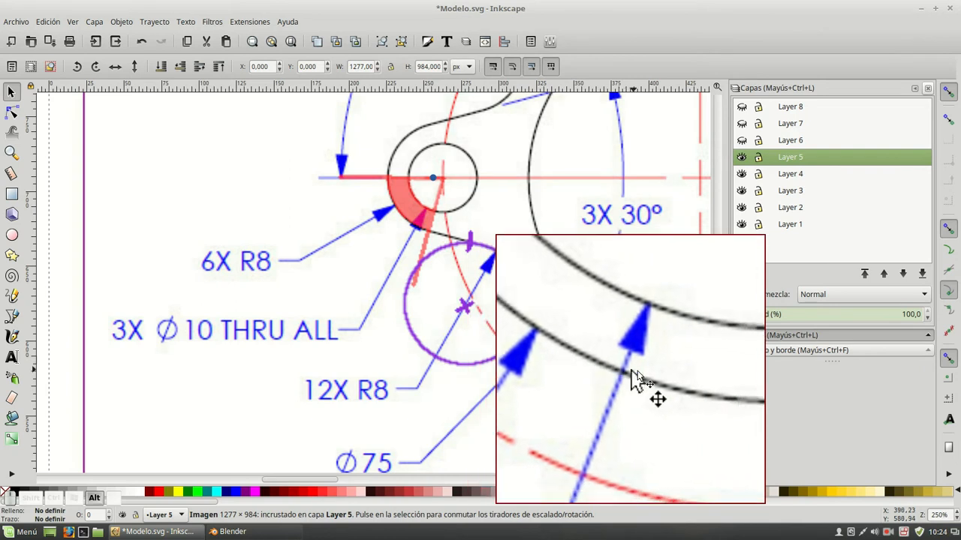
scroll(579, 334, "down", 7, "alt")
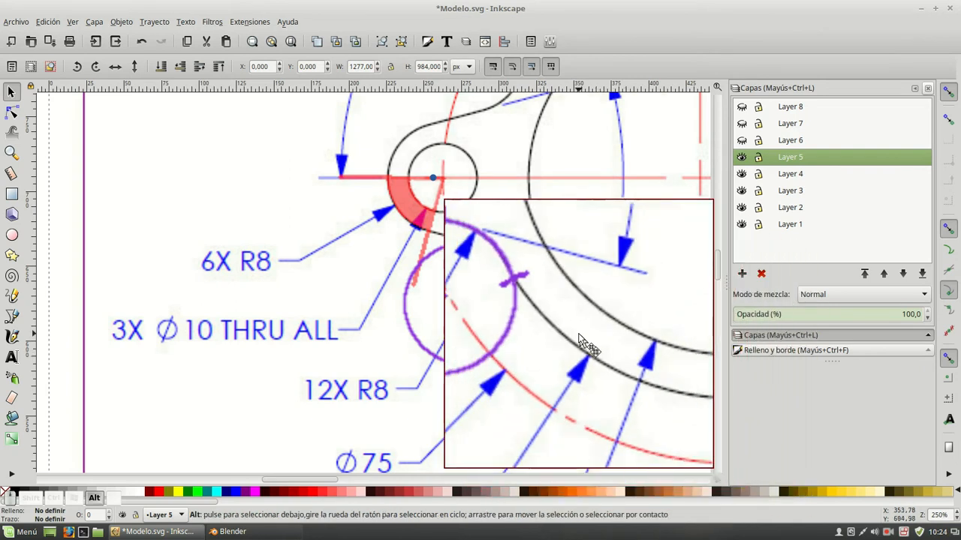
middle_click_drag(571, 392, 553, 221)
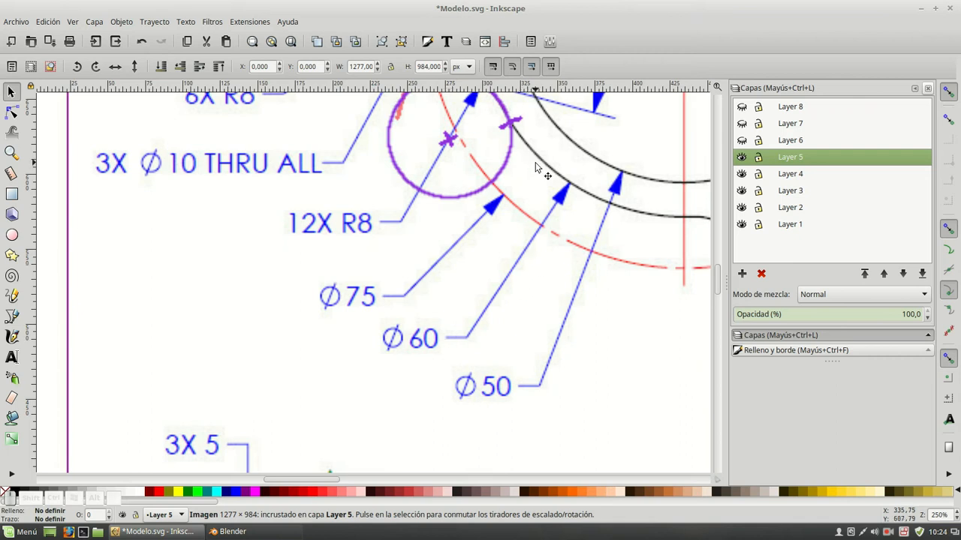
middle_click_drag(535, 162, 523, 350)
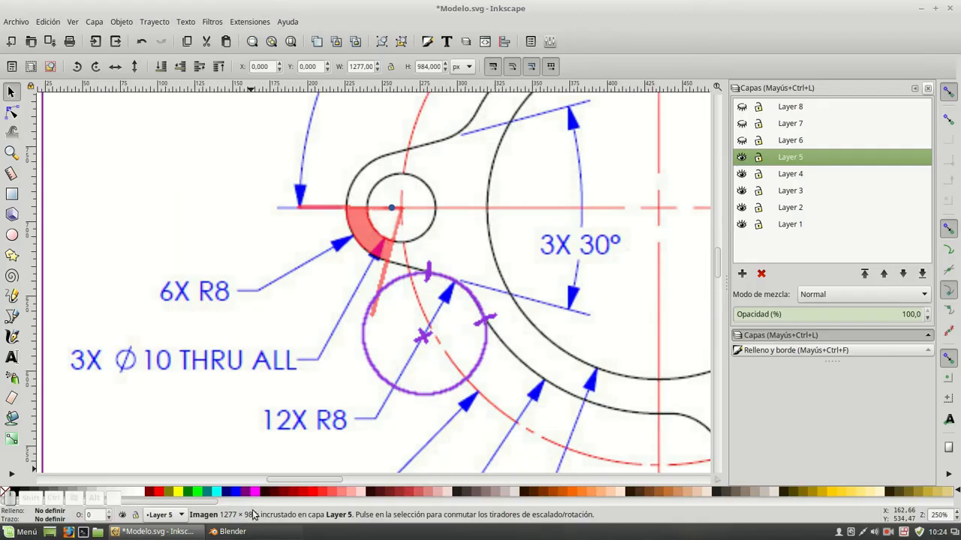
Switch to Blender, duplicate the tab hole's center vertex on the X axis, and set the copy's X coordinate to -38 mm
left_click(229, 531)
right_click(314, 194)
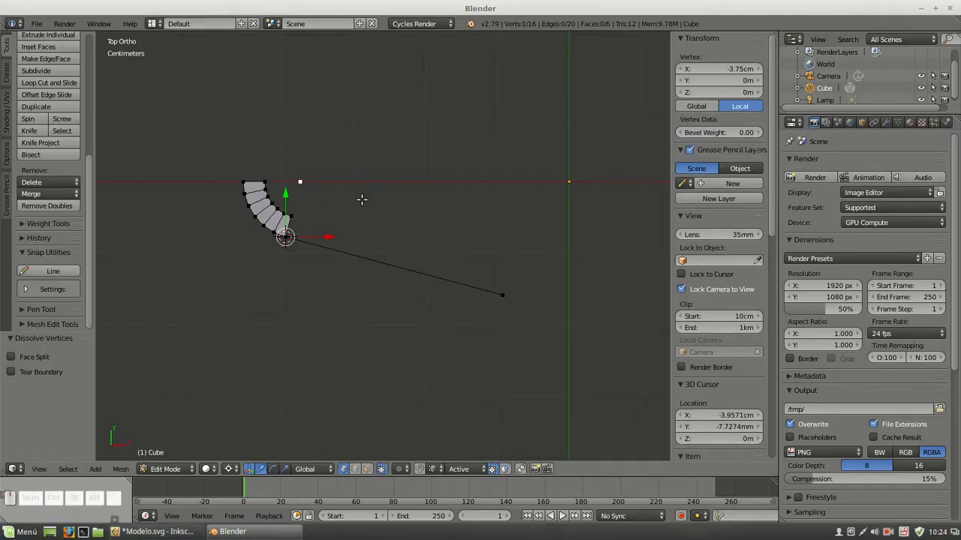
key("shift+d")
right_click(364, 157)
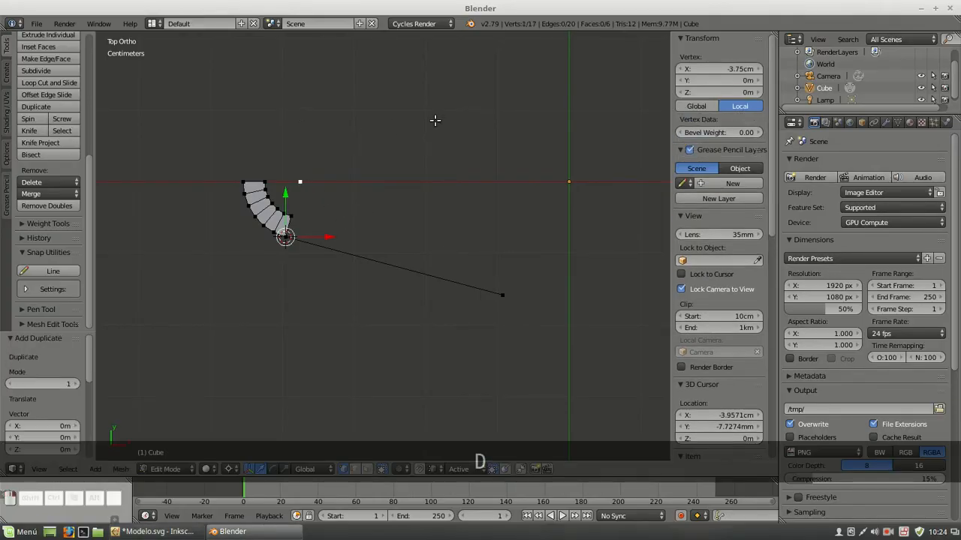
left_click(716, 69)
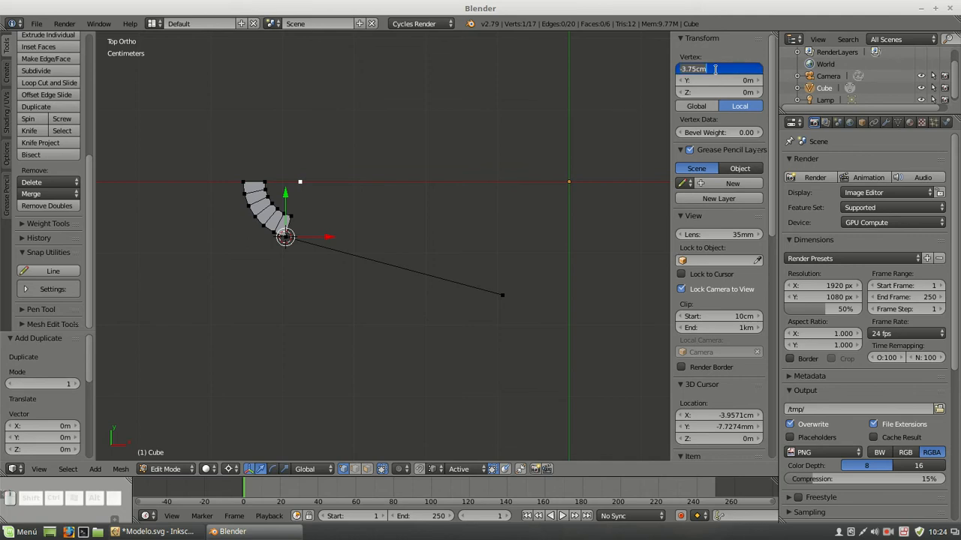
type("-38mm")
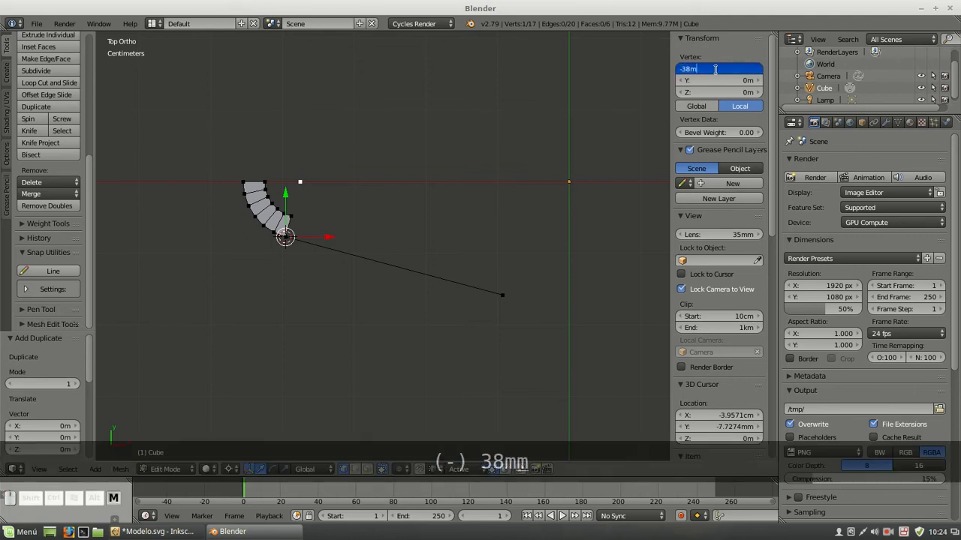
key("Return")
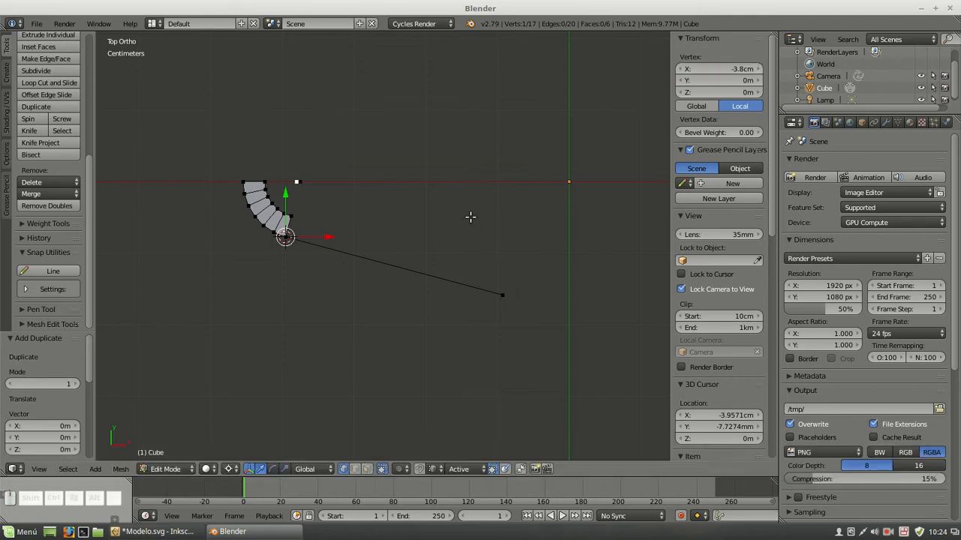
Snap the 3D cursor to the center and spin the duplicated vertex around it by -45° in 18 steps
key("shift+s")
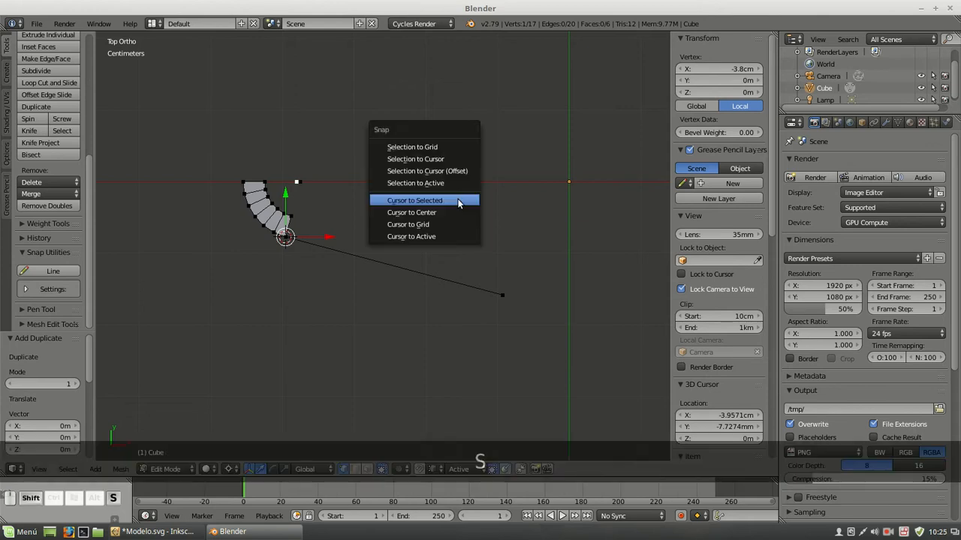
left_click(451, 213)
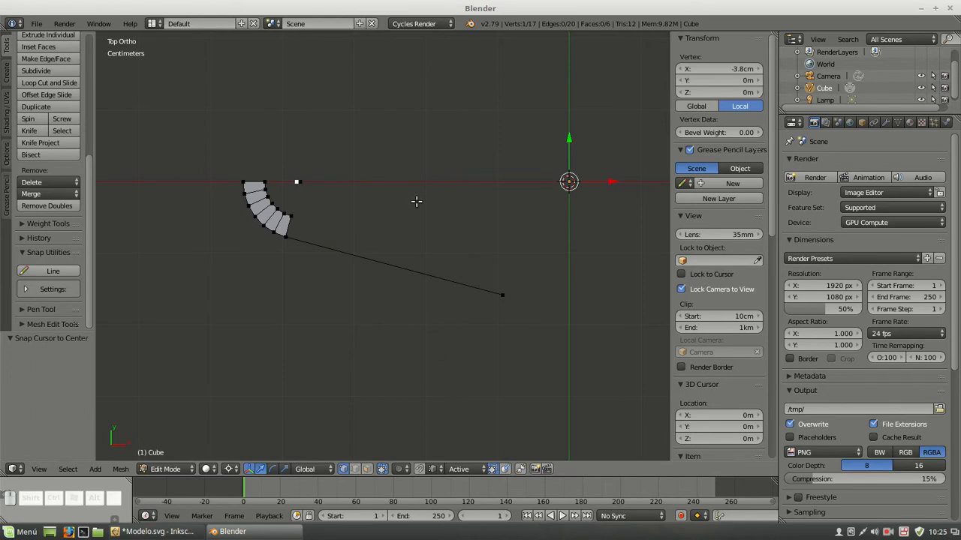
key("alt+r")
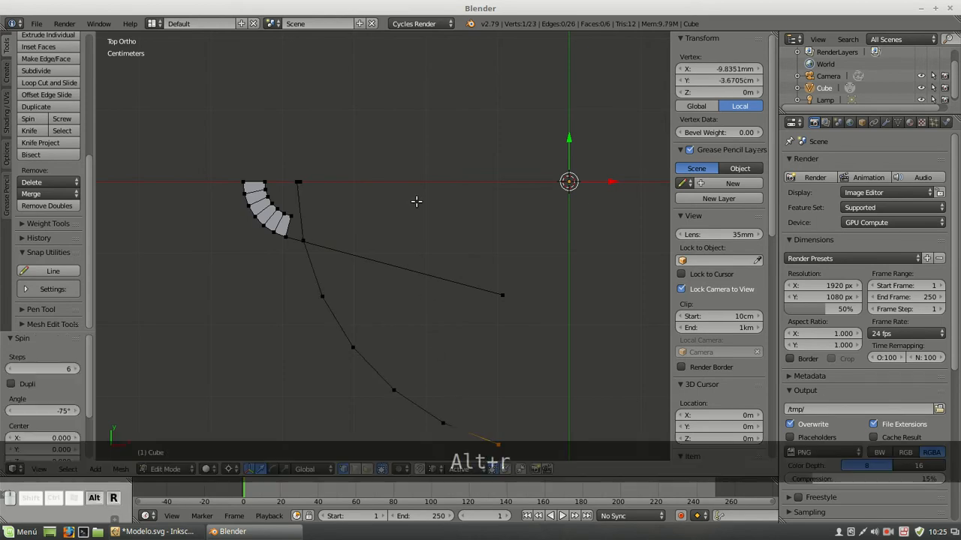
left_click(46, 413)
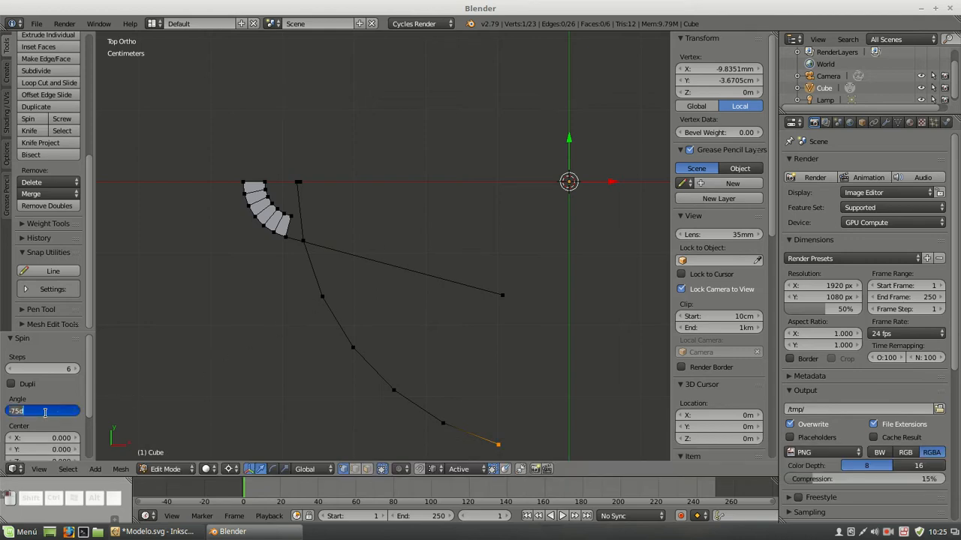
type("-45")
key("Return")
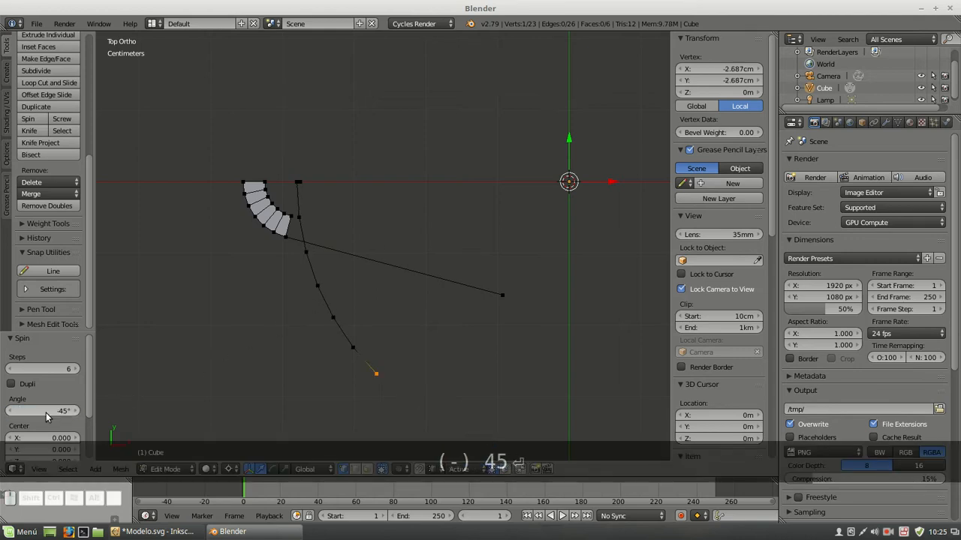
left_click(59, 369)
type("18")
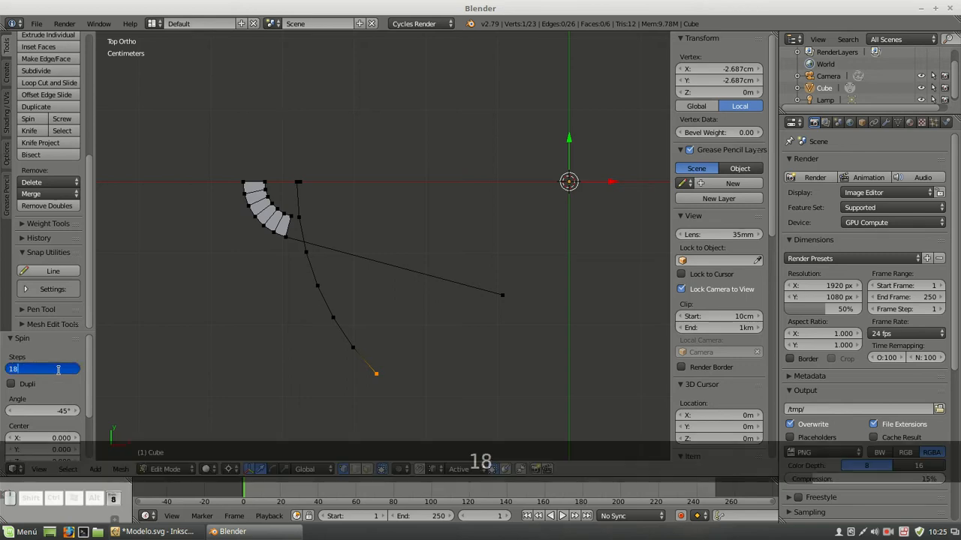
key("Return")
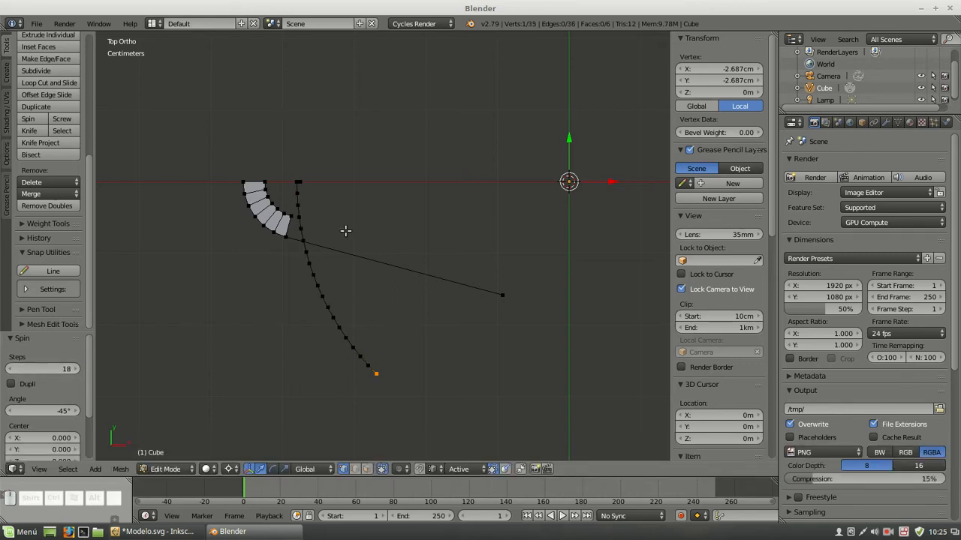
Select the long slanted edge tangent to the tab's outer arc and create a parallel copy with Offset Edges at width 0.008
key("a")
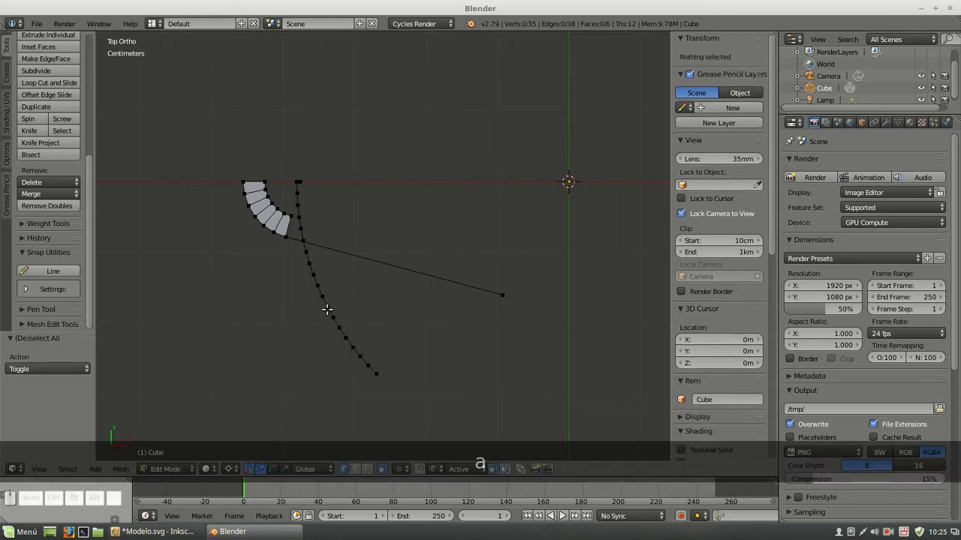
left_click(293, 251)
left_click(481, 296, "shift")
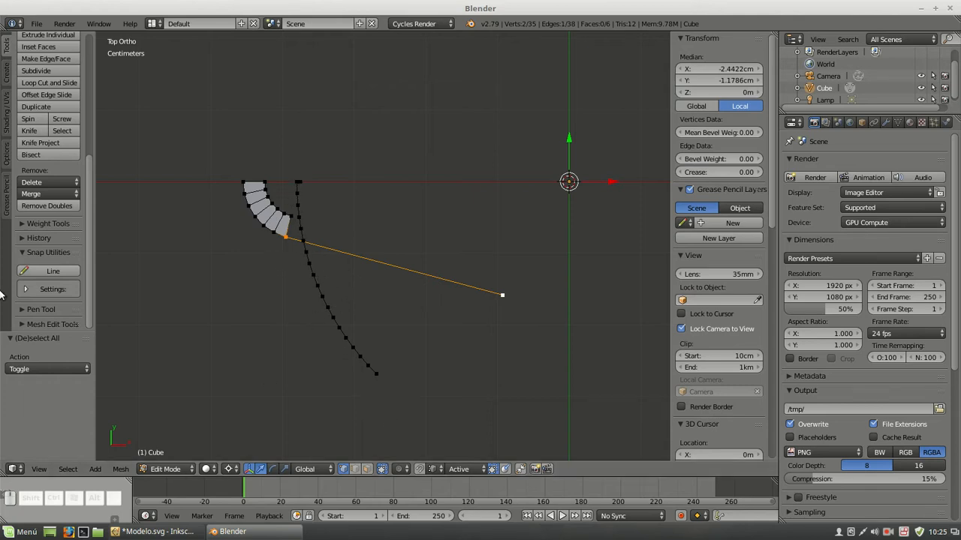
left_click(23, 324)
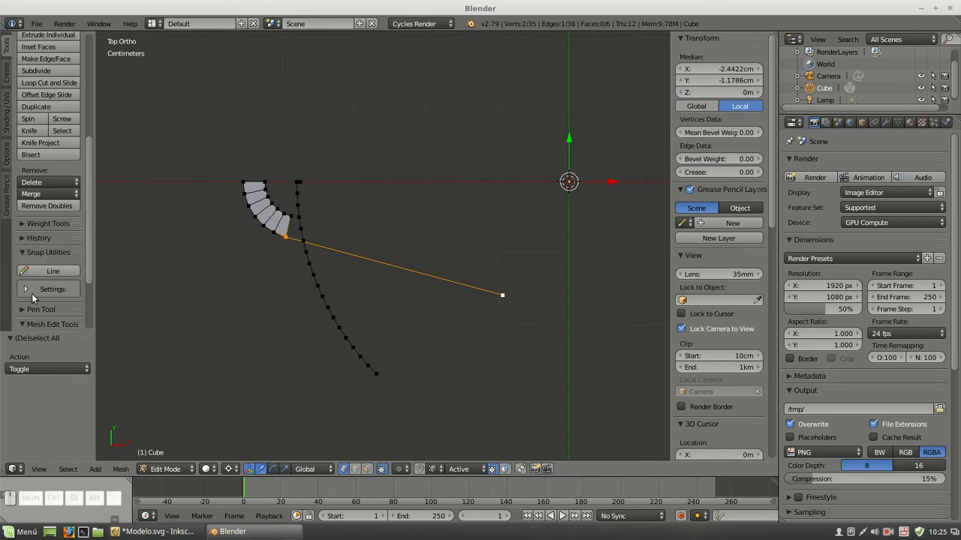
scroll(32, 298, "down", 3)
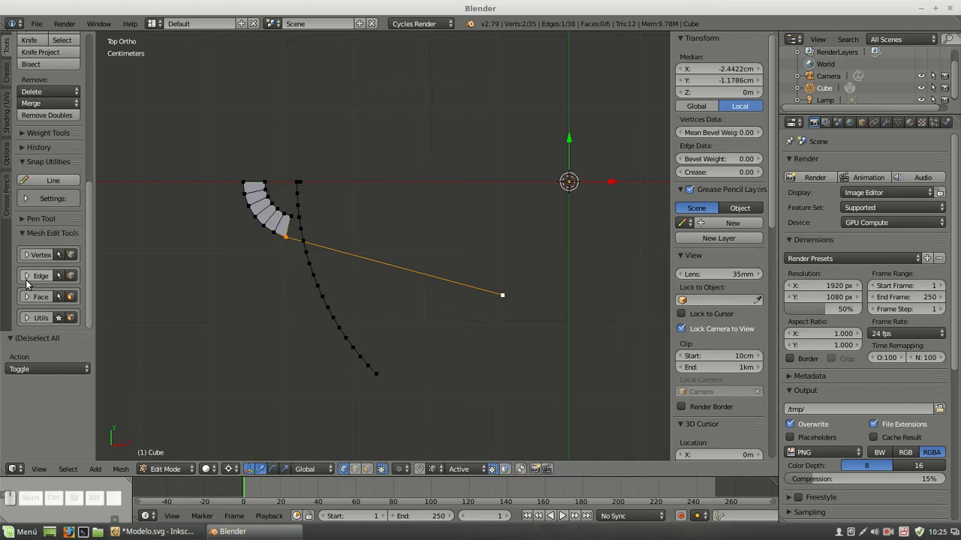
left_click(27, 277)
scroll(31, 284, "down", 3)
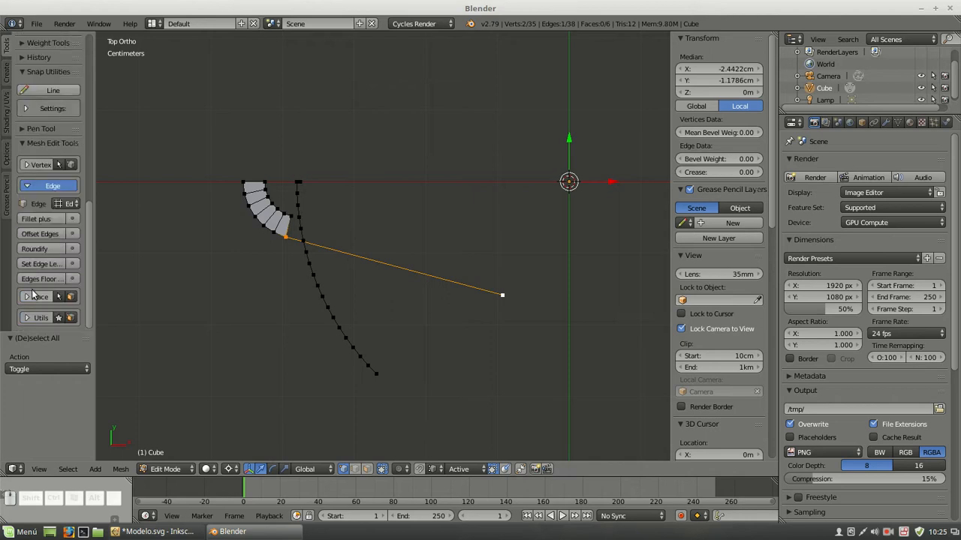
left_click(41, 233)
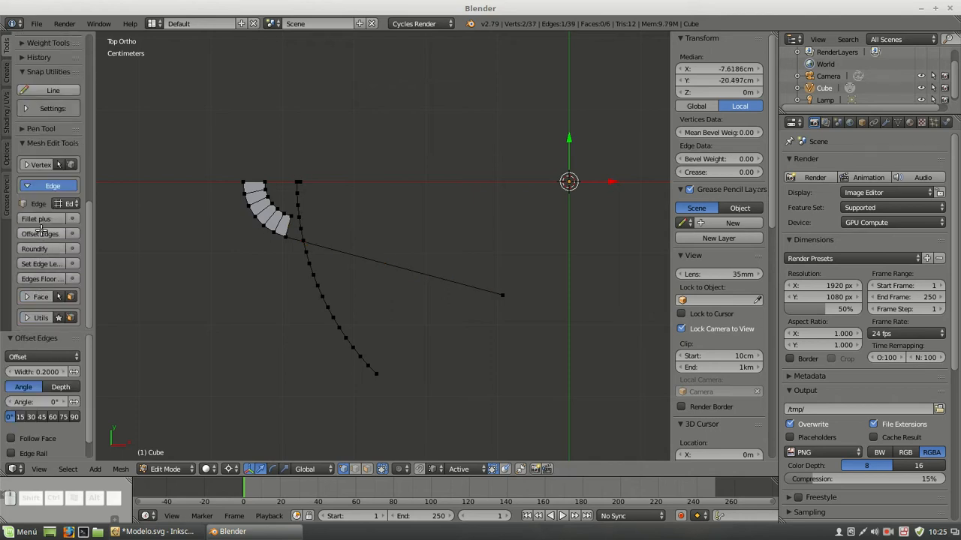
left_click(27, 370)
type("0.008")
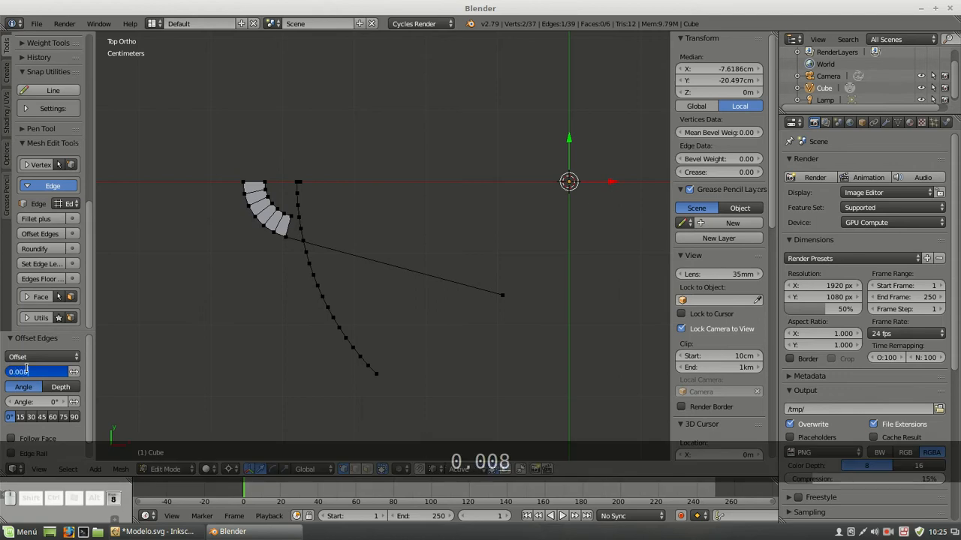
key("Return")
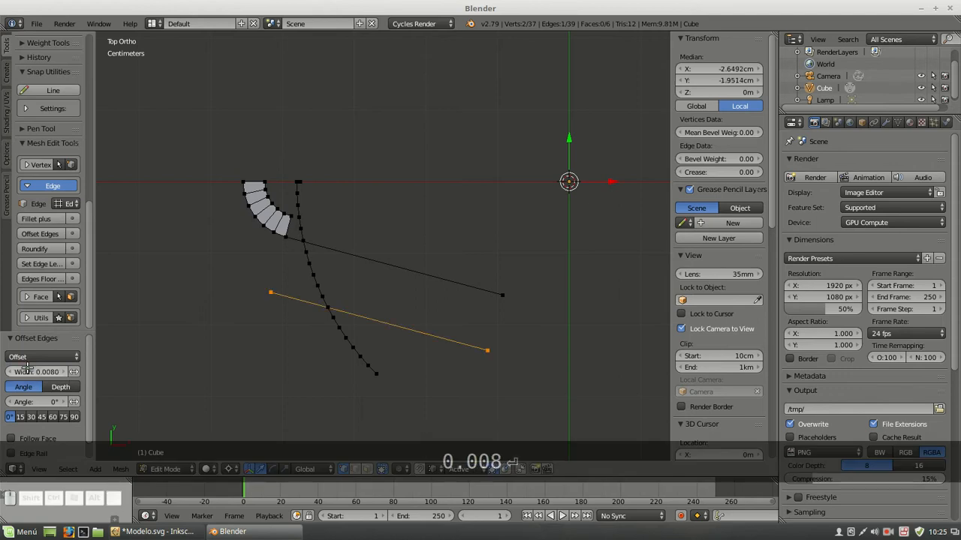
Add a vertex where the offset edge crosses the 38 mm construction arc, using TinyCAD's V2X vertex at intersection
scroll(371, 317, "up", 7)
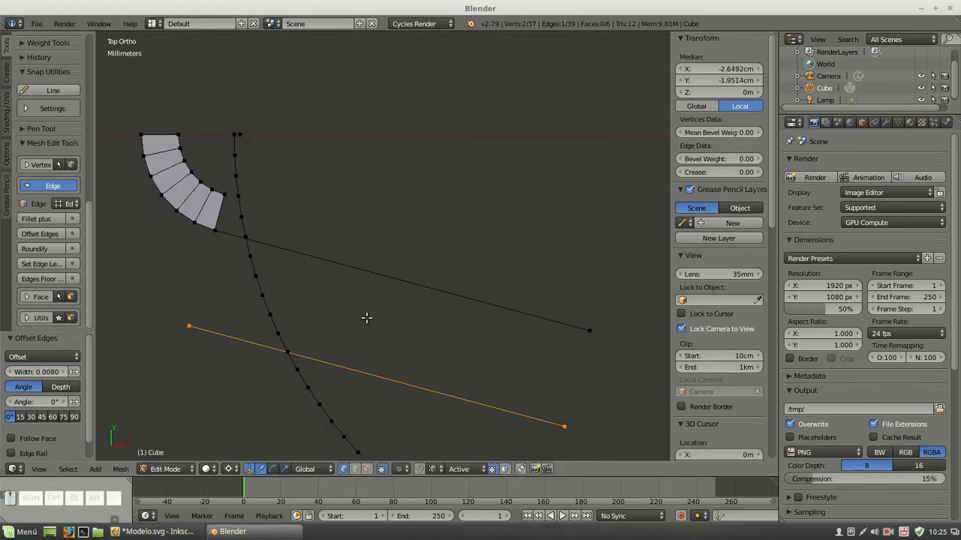
middle_click_drag(259, 378, 418, 307, "shift")
scroll(361, 175, "up", 5)
scroll(315, 215, "up", 7)
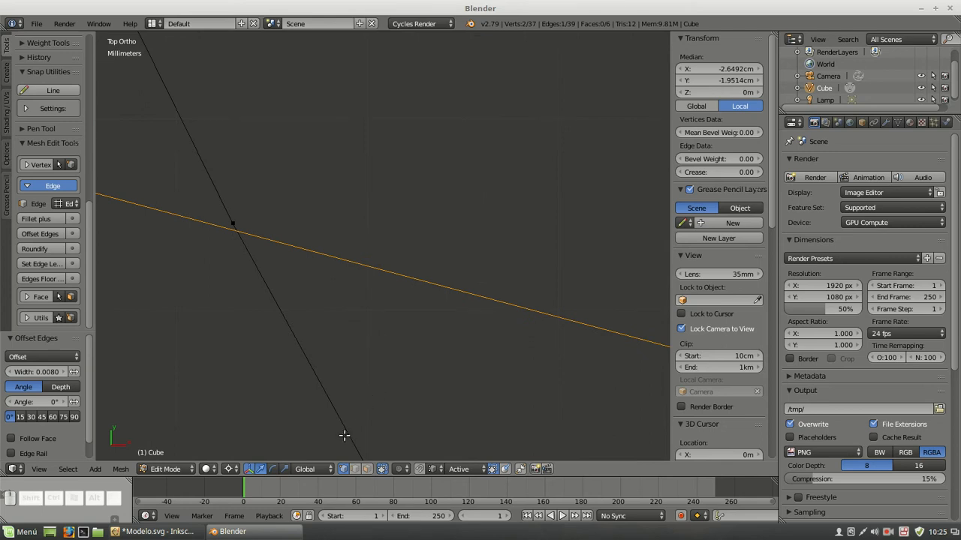
left_click(356, 469)
left_click(256, 257)
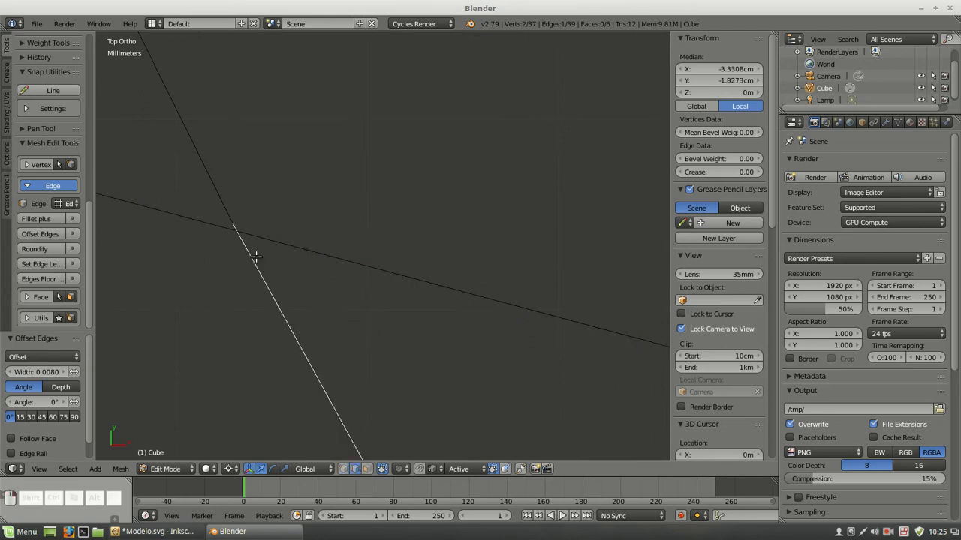
left_click(305, 248, "shift")
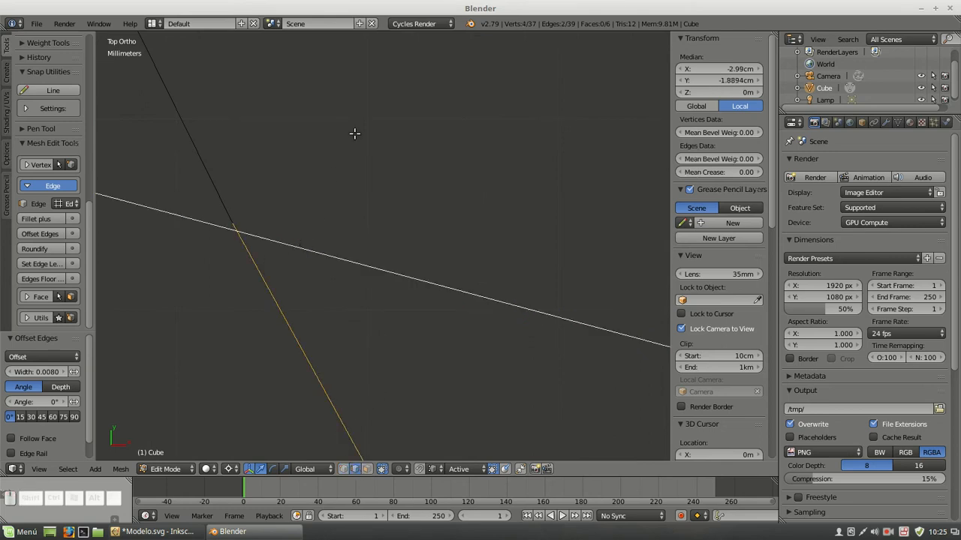
key("w")
mouse_move(356, 158)
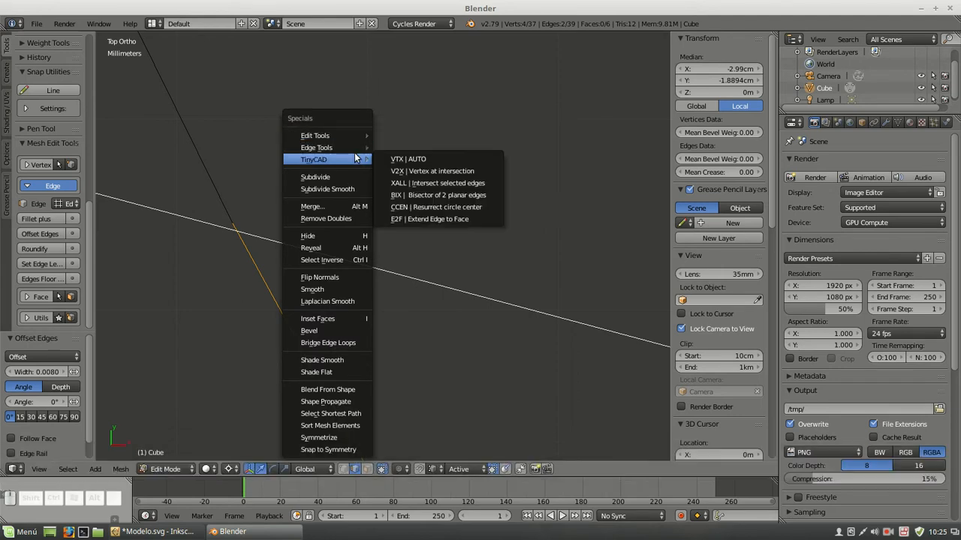
left_click(440, 171)
scroll(337, 182, "down", 5)
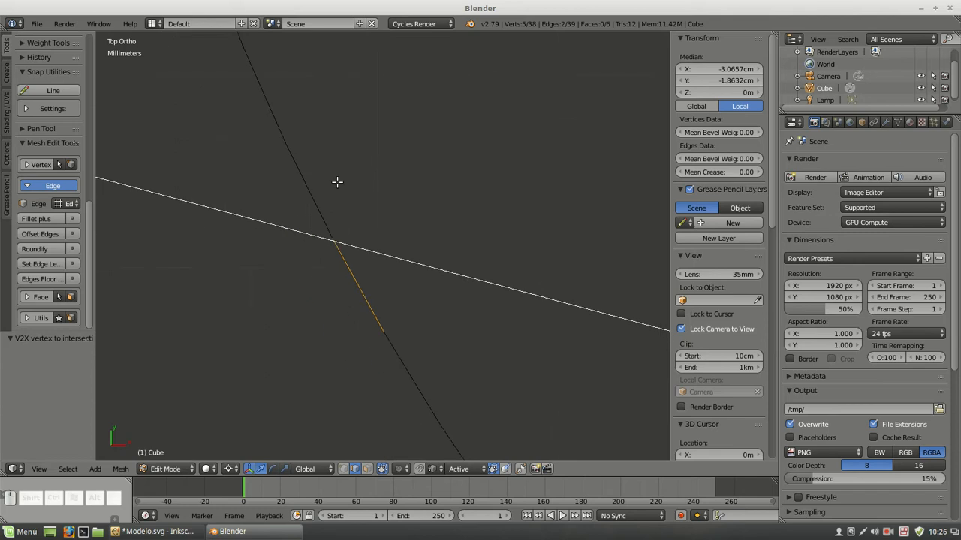
Delete the vertices of the construction arc and the offset line, keeping the separate intersection vertex
left_click(343, 470)
right_click(361, 208)
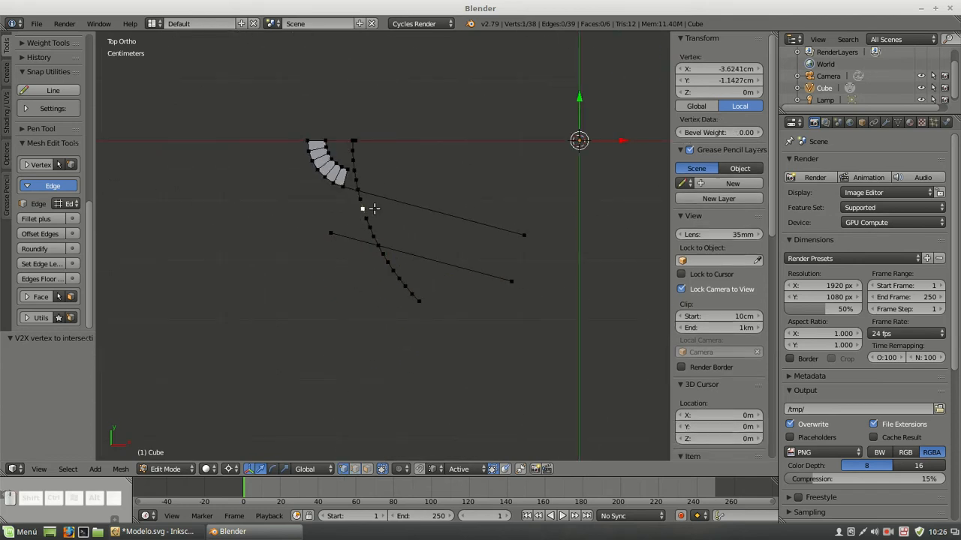
key("ctrl+l")
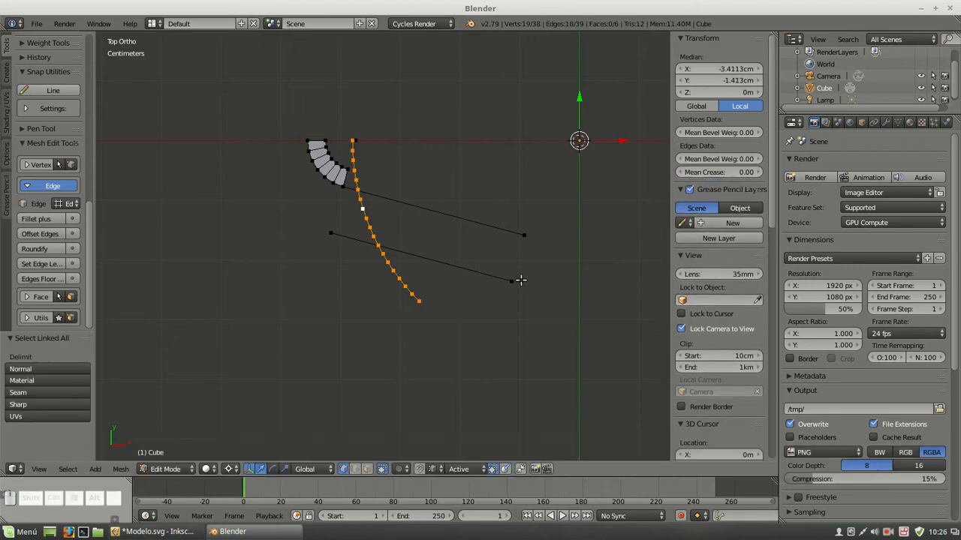
key("l")
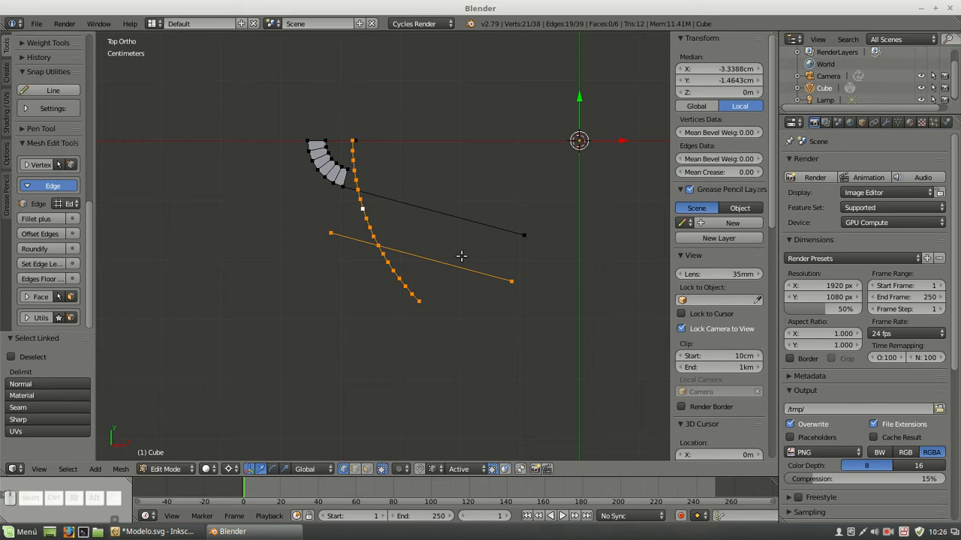
key("Delete")
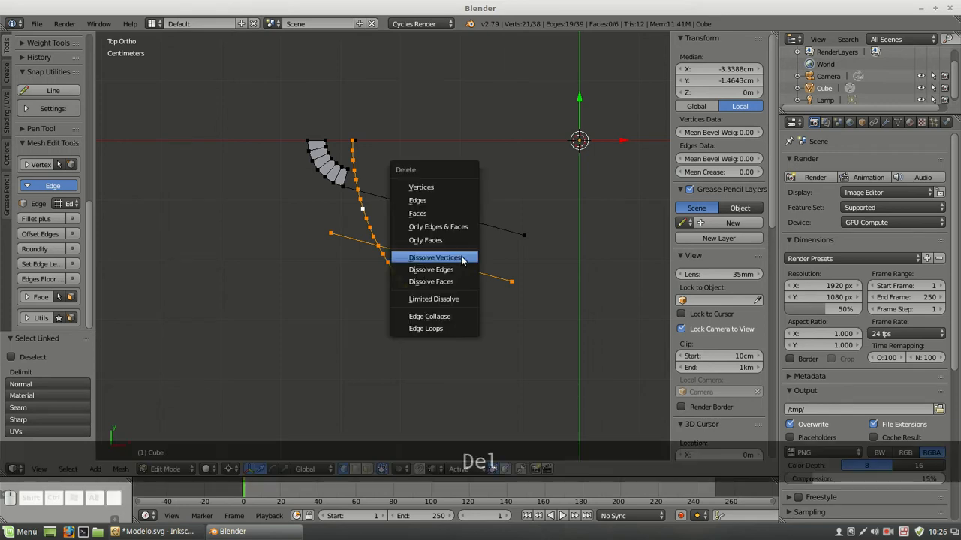
left_click(440, 187)
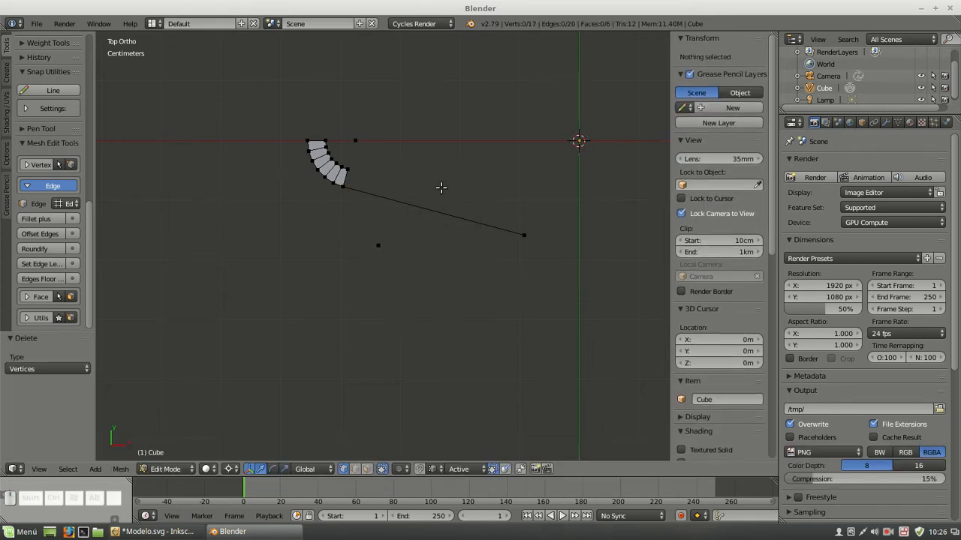
Snap the 3D cursor to the intersection vertex and add a 32-vertex circle with an 8 mm radius there
right_click(380, 249)
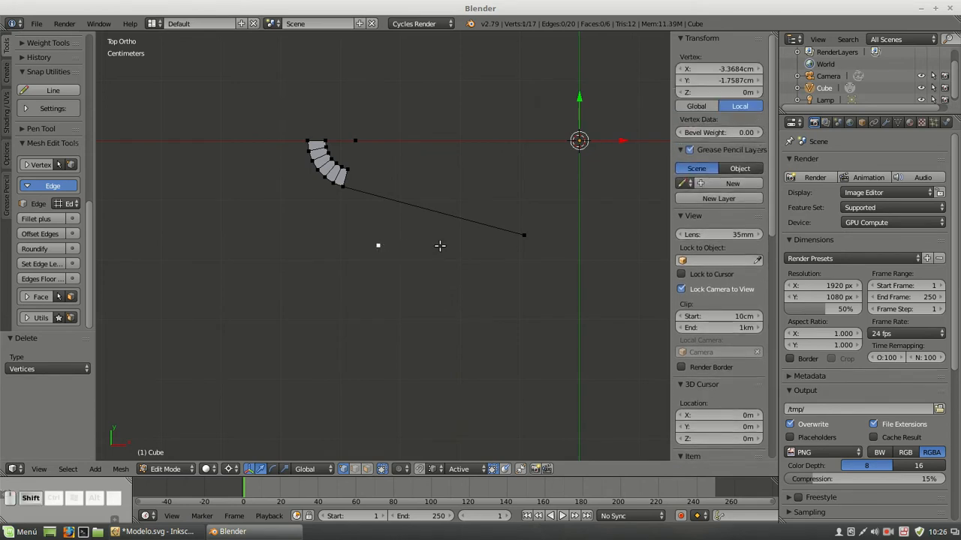
key("shift+s")
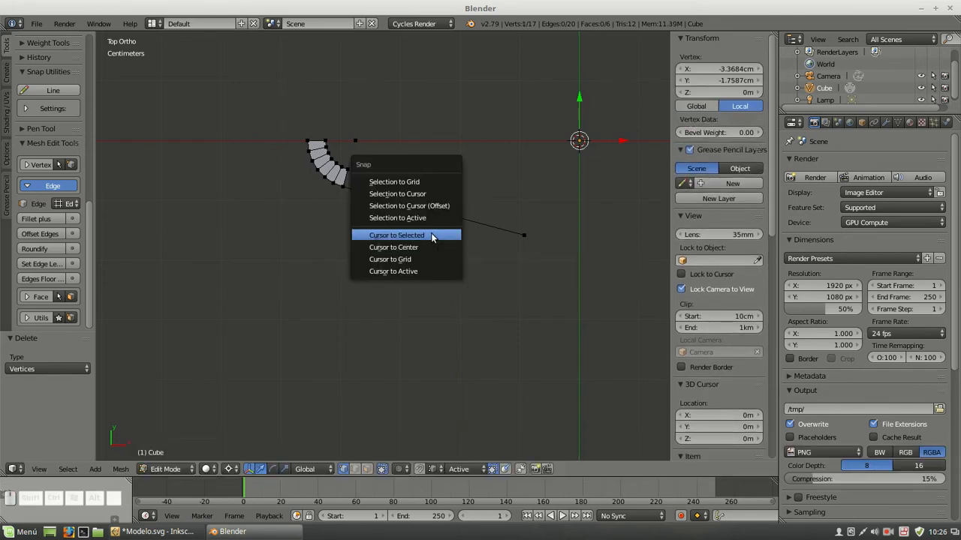
left_click(430, 235)
key("shift+a")
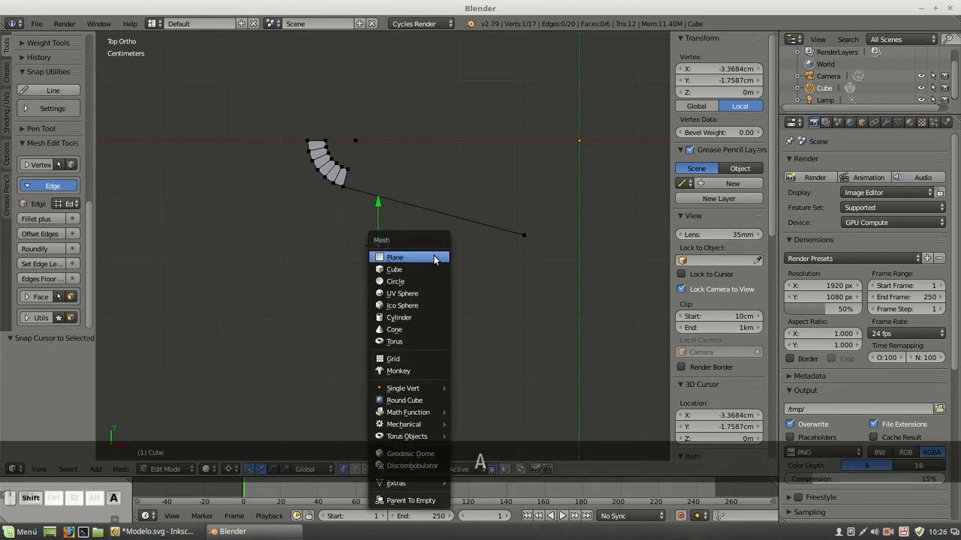
left_click(421, 281)
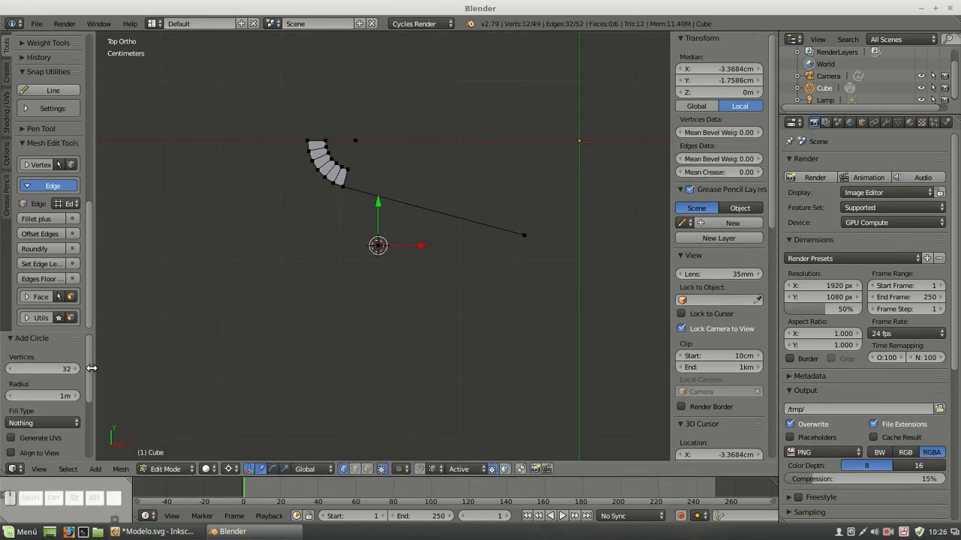
left_click(50, 398)
type("8mm")
key("Return")
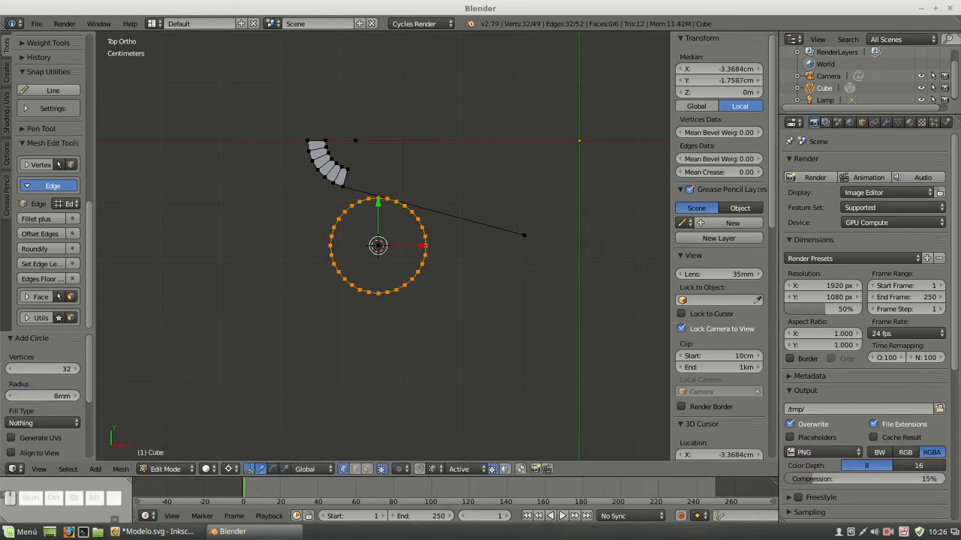
Switch to Inkscape and examine where the R8 circle meets the ring's outer arc, and that arc's diameter dimension
left_click(170, 535)
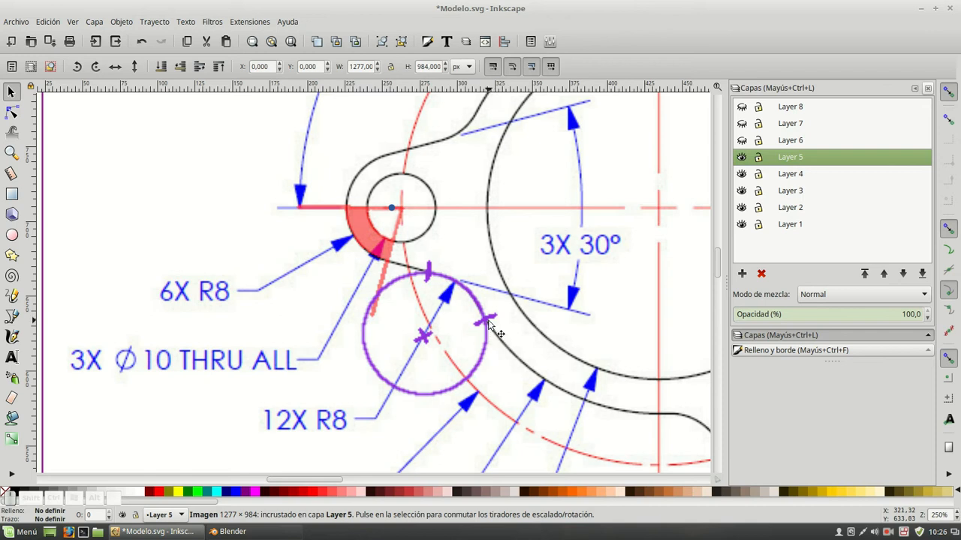
key("alt")
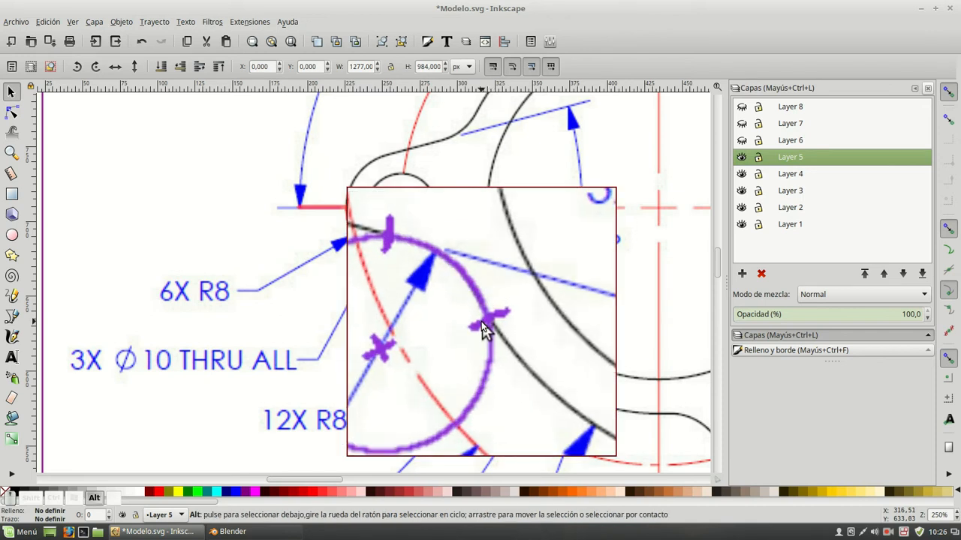
scroll(484, 319, "down", 6, "alt")
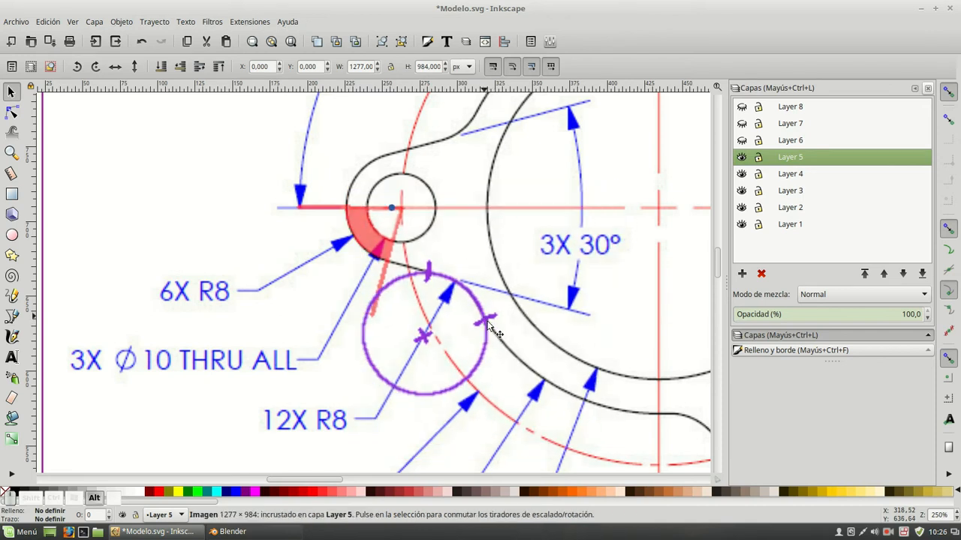
scroll(499, 345, "up", 5, "alt")
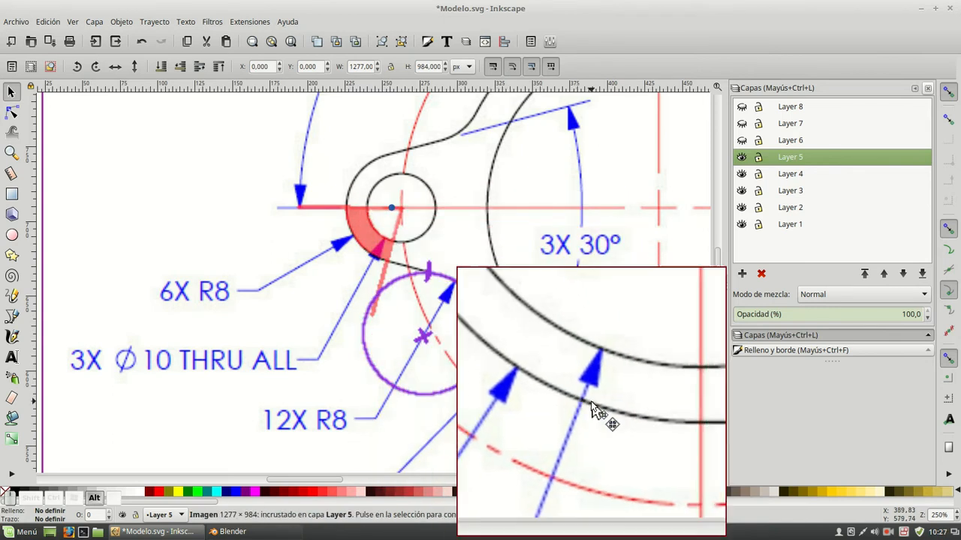
scroll(550, 374, "down", 5, "alt")
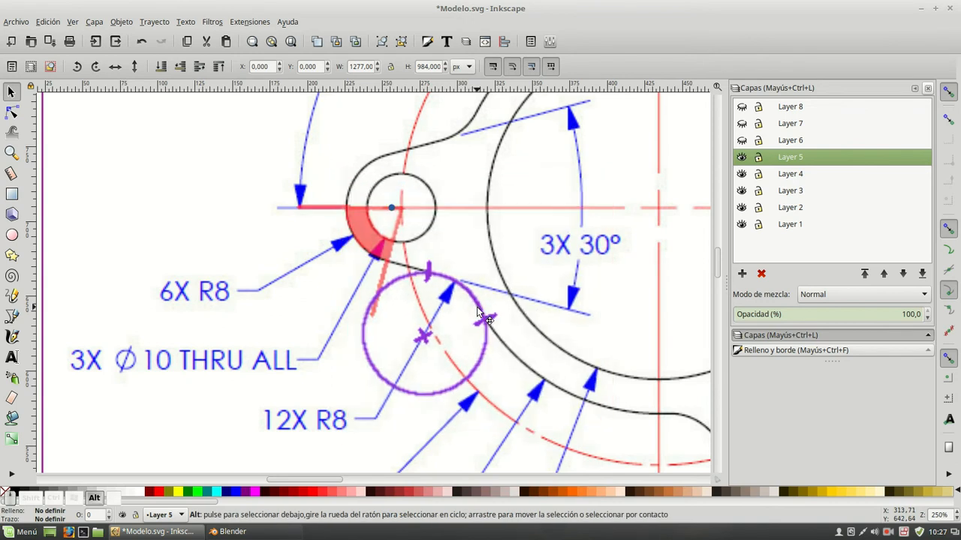
scroll(499, 338, "down", 6)
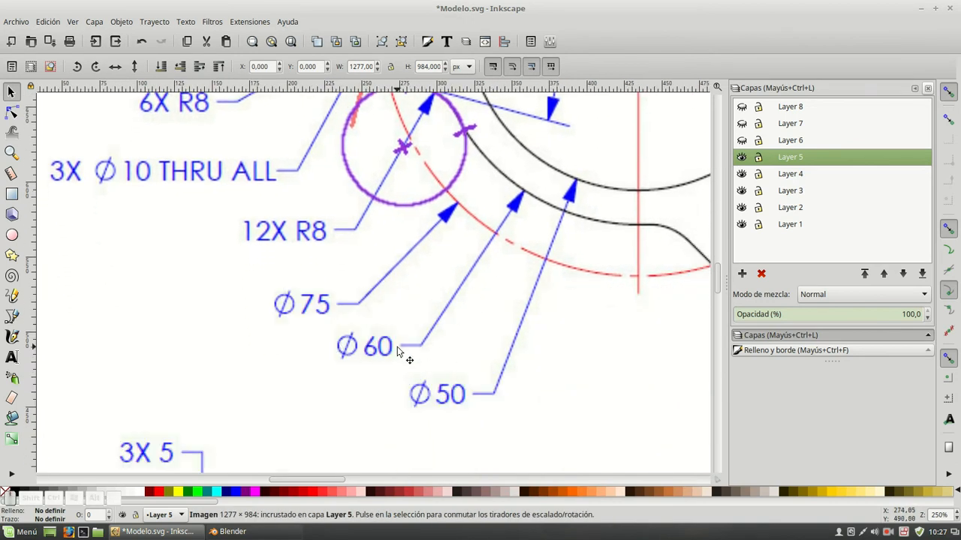
Switch to Blender, duplicate the tab hole's center vertex in place, and set the copy's X coordinate to -30 mm
left_click(246, 531)
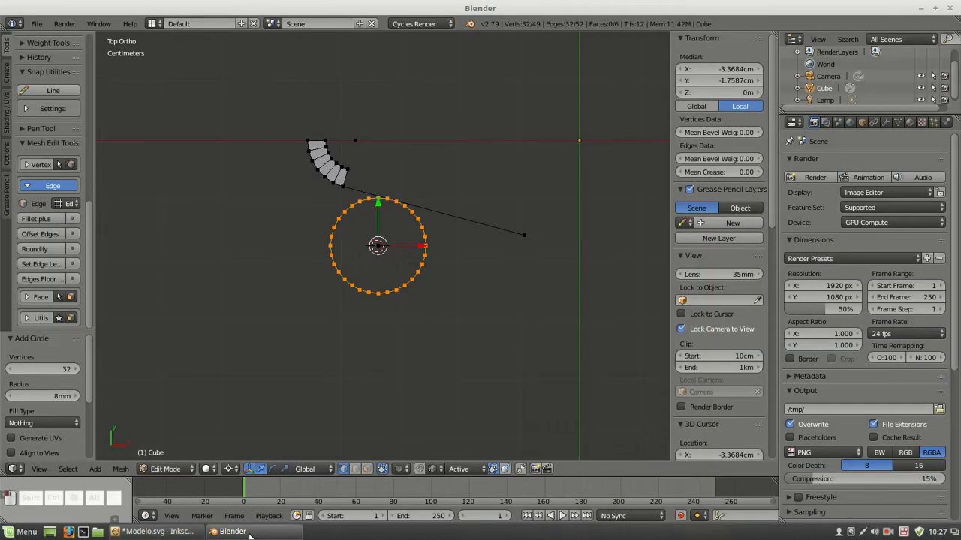
right_click(368, 141)
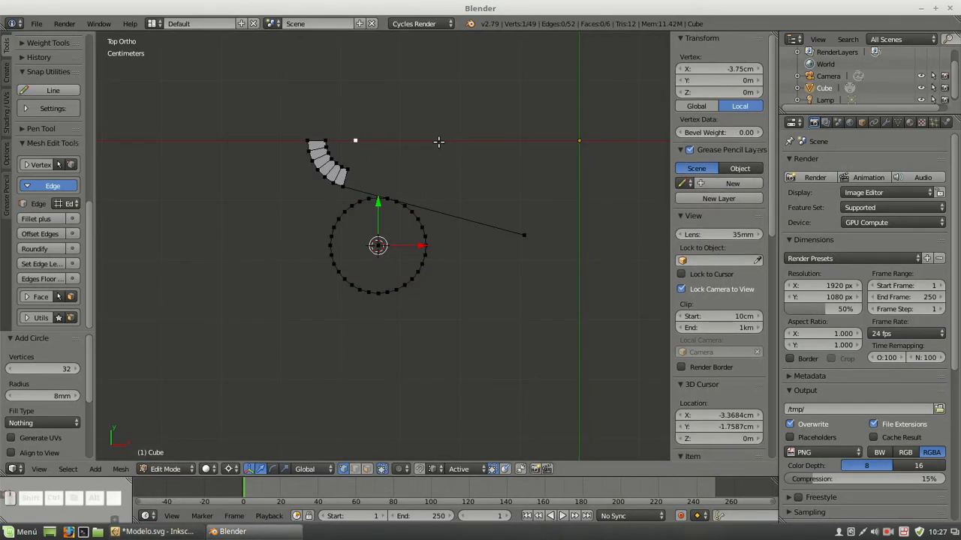
key("shift+d")
right_click(450, 112)
left_click(725, 71)
type("-30mm")
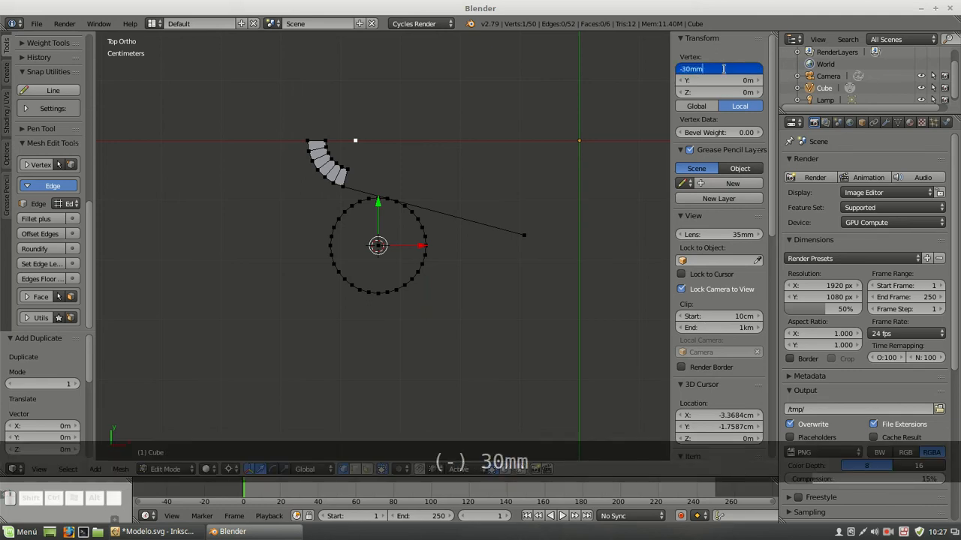
key("Return")
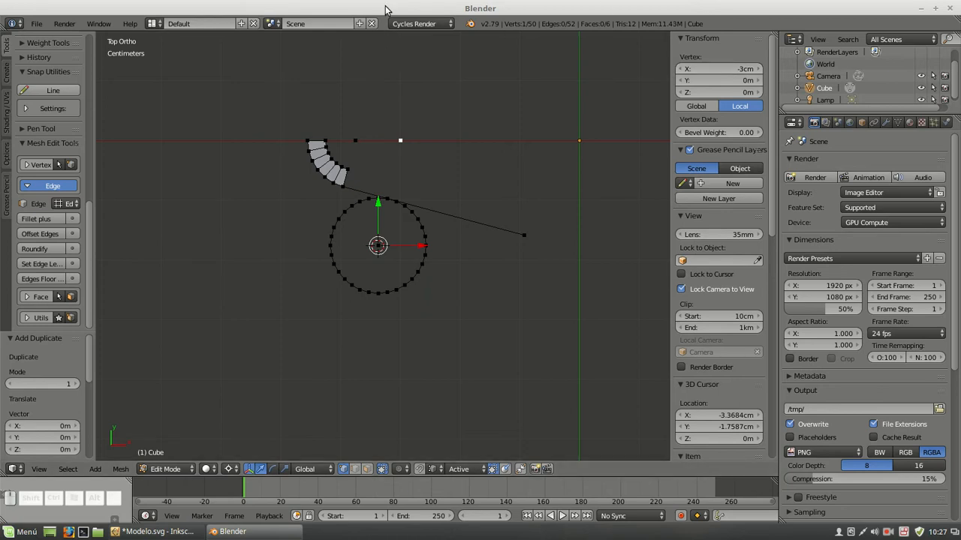
Snap the 3D cursor to the world center and spin the copied vertex -45° around it in 18 steps
key("shift+s")
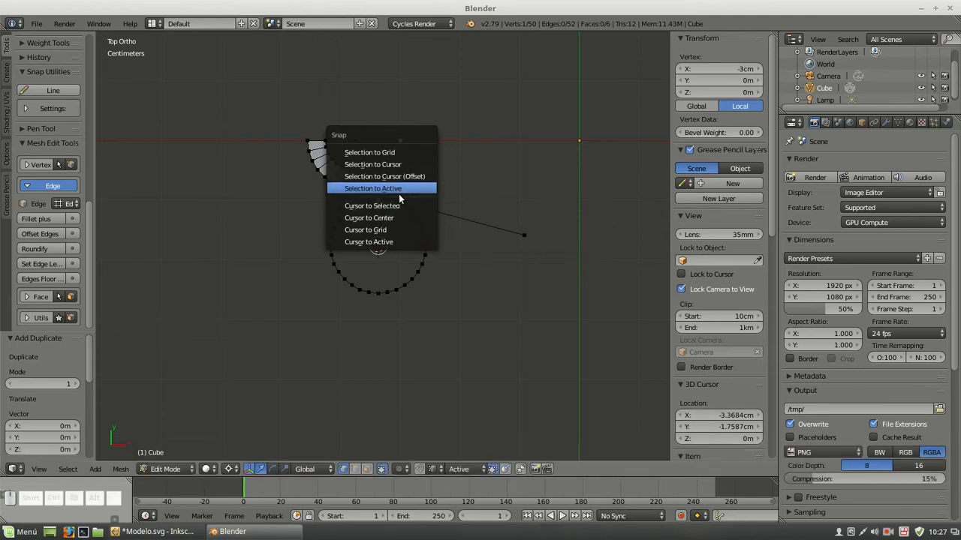
left_click(385, 218)
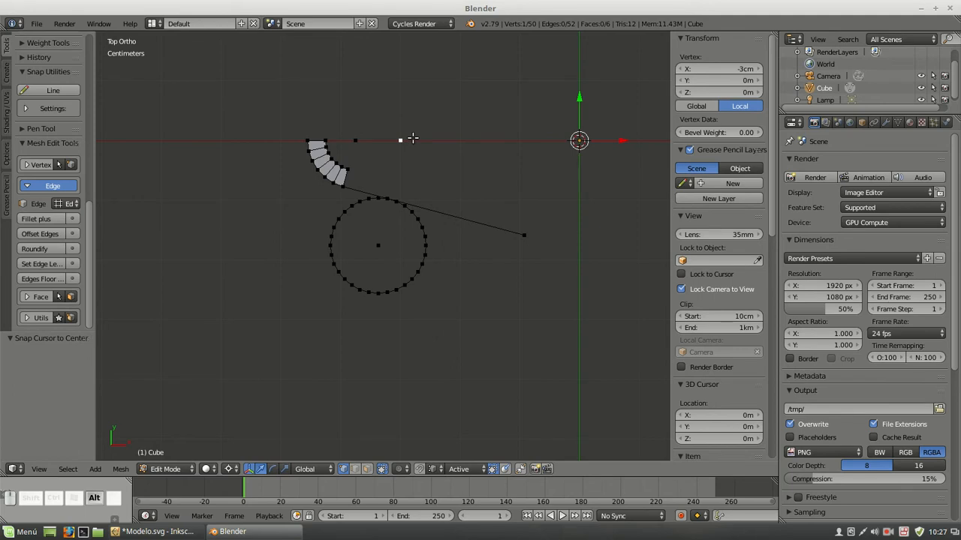
key("alt+r")
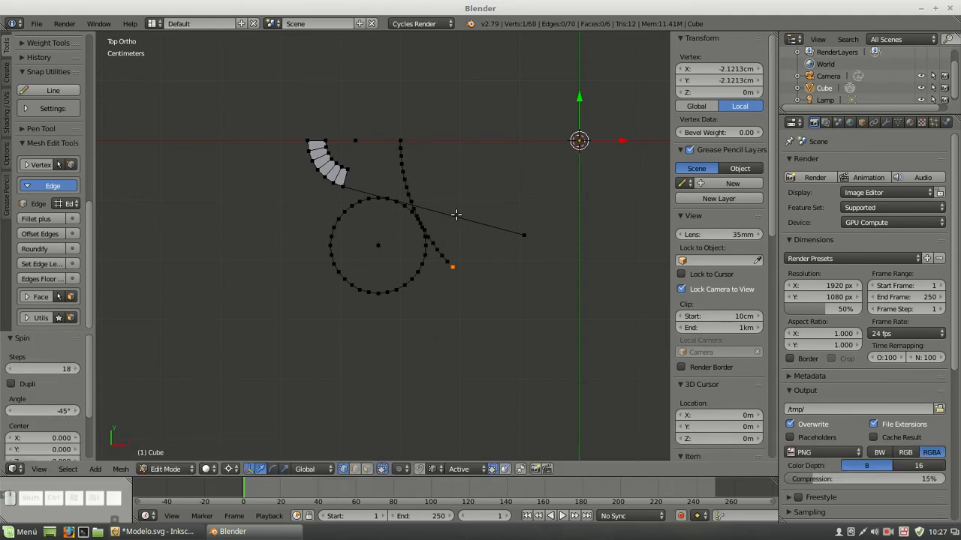
Snap the 3D cursor to the R8 circle's center vertex and rotate the linked circle about -16.6°, snapping a vertex onto the spun arc
scroll(456, 214, "up", 4)
right_click(377, 245)
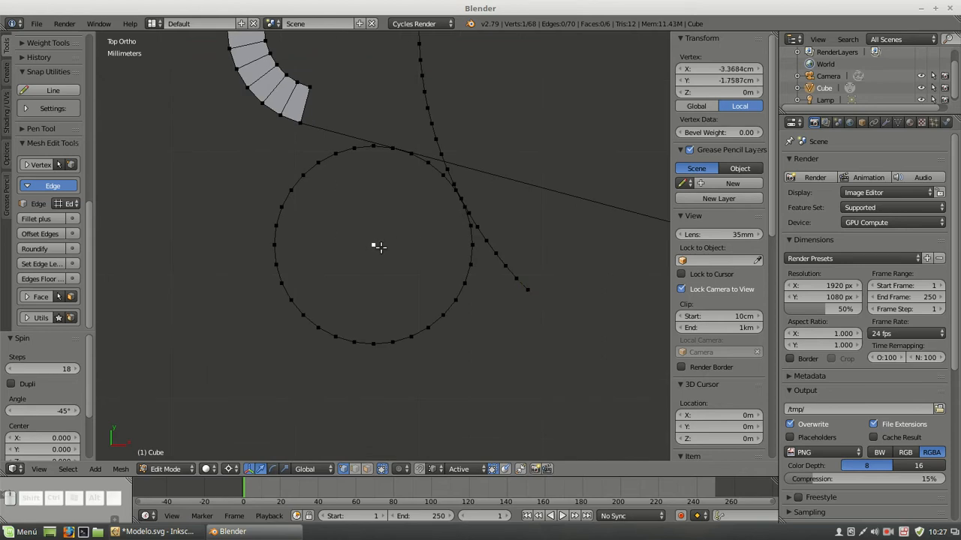
key("shift+s")
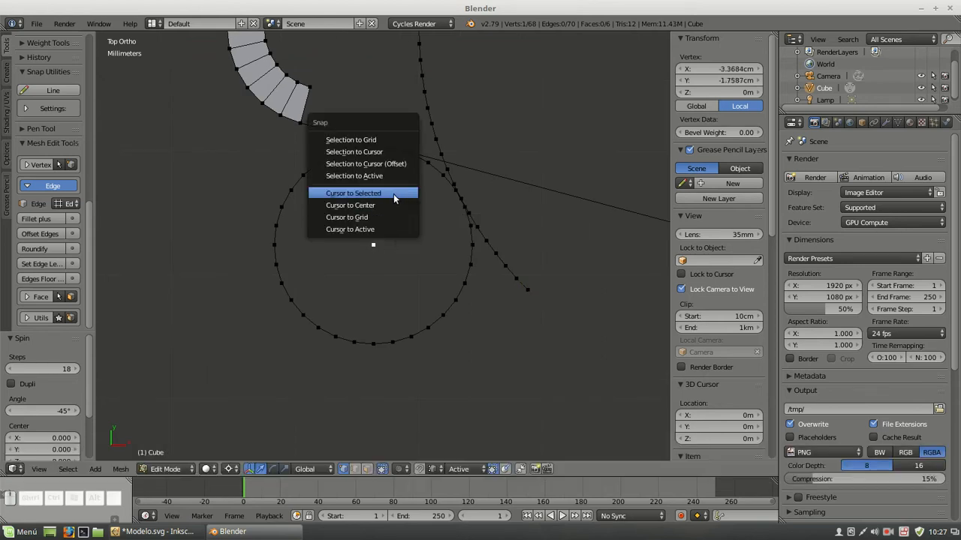
left_click(393, 194)
right_click(467, 227)
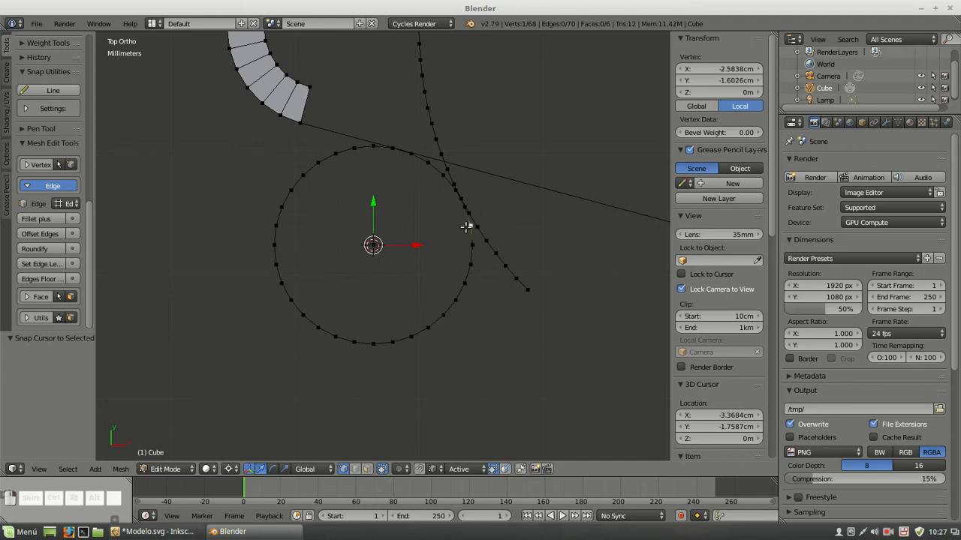
key("ctrl")
key("ctrl+l")
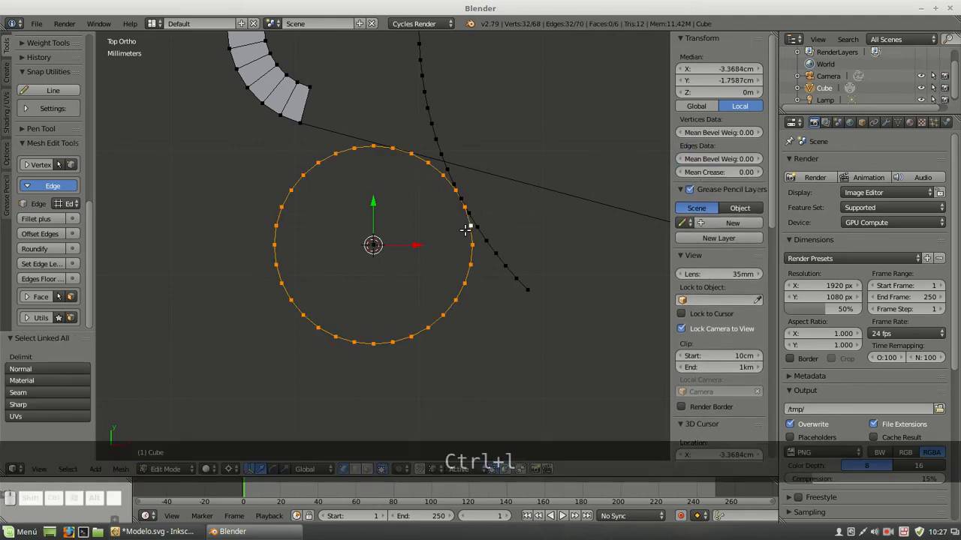
key("r")
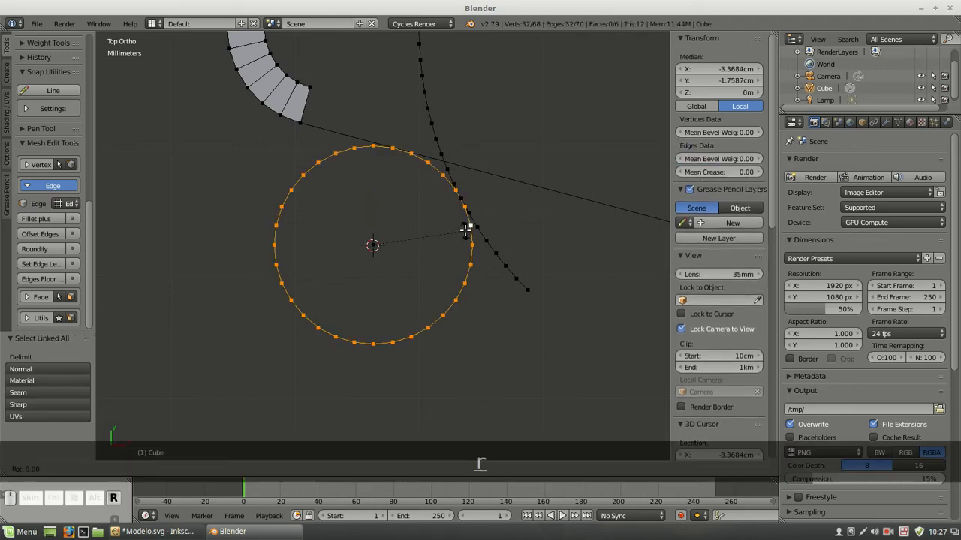
key("ctrl")
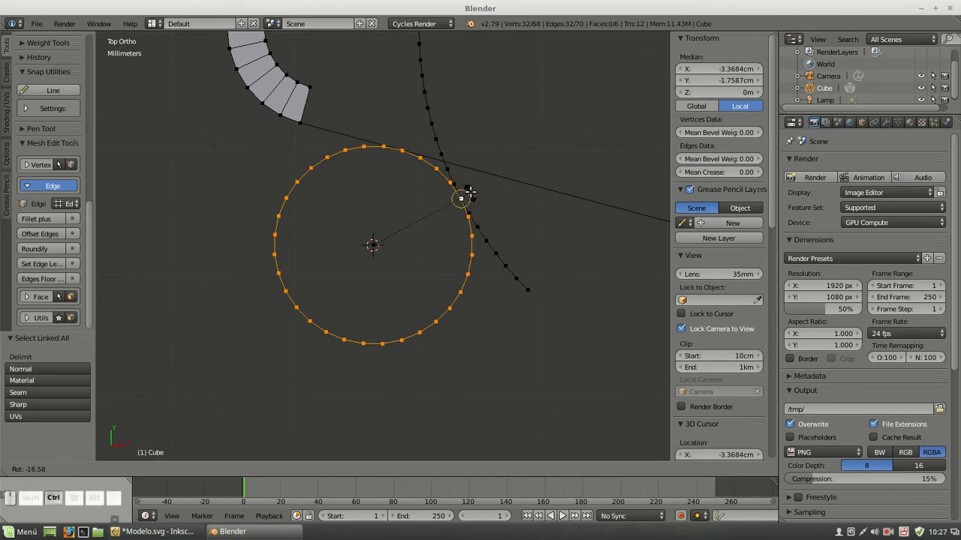
left_click(470, 191)
Select the circle vertex at the tangent line, set the snap element to Vertex, and clear the selection
scroll(483, 195, "up", 3)
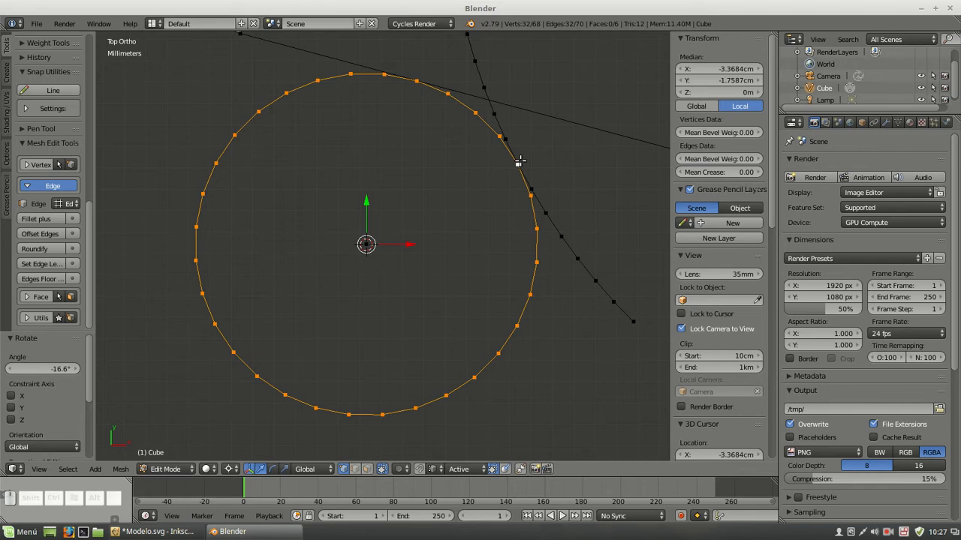
right_click(414, 78)
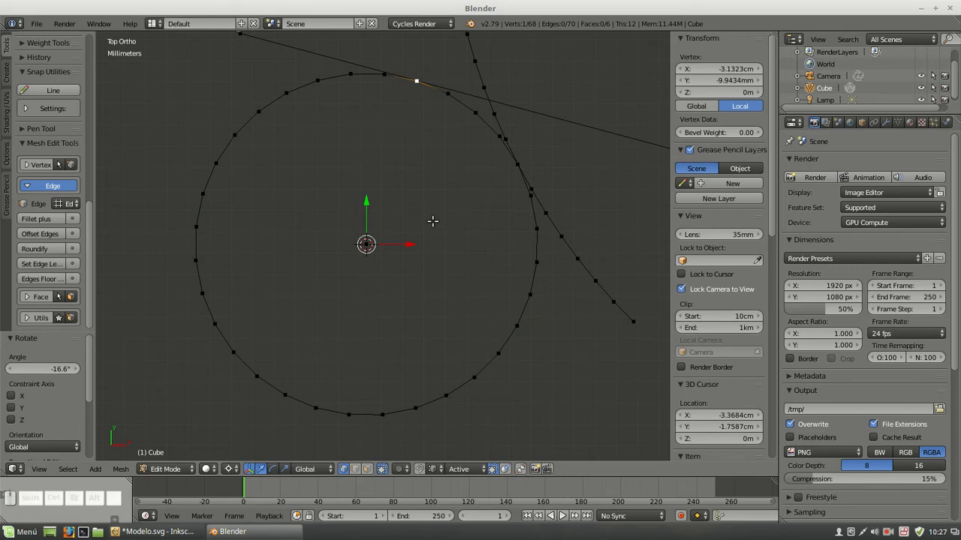
left_click(437, 470)
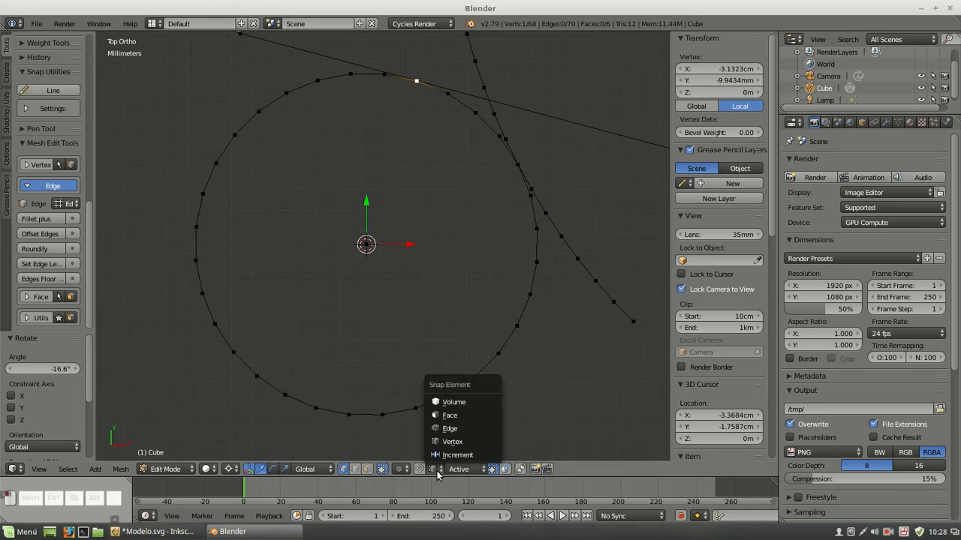
left_click(443, 443)
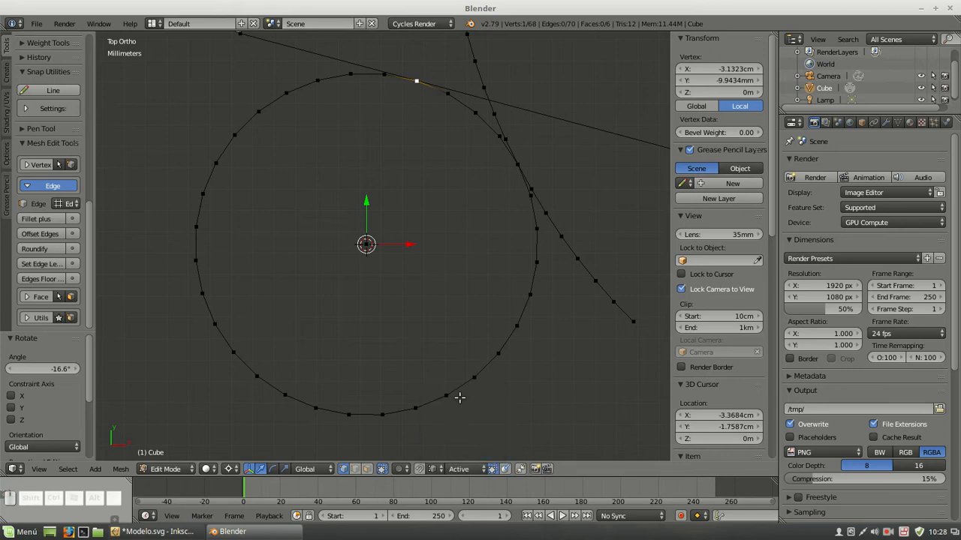
key("a")
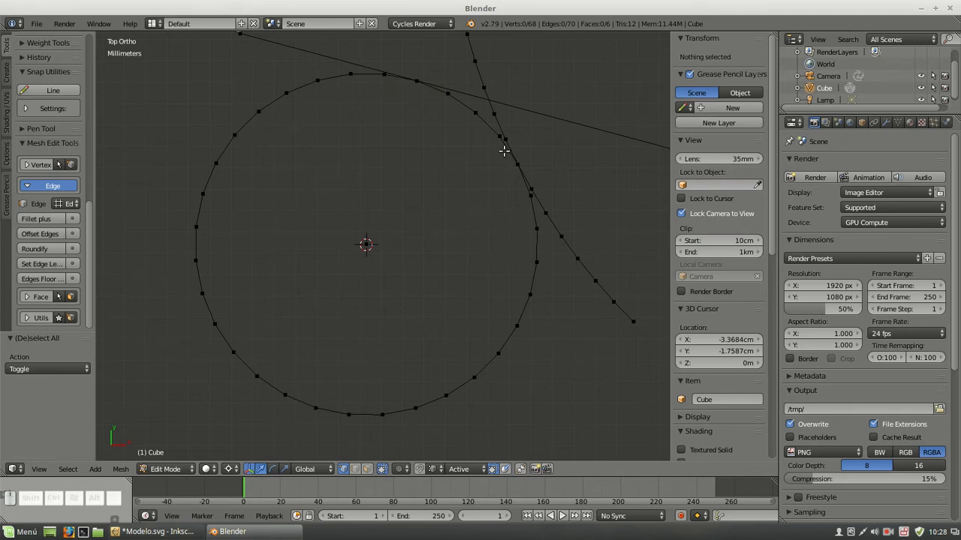
Delete the part of the R8 circle outside its two tangent points, together with its center vertex
right_click(528, 193)
key("Delete")
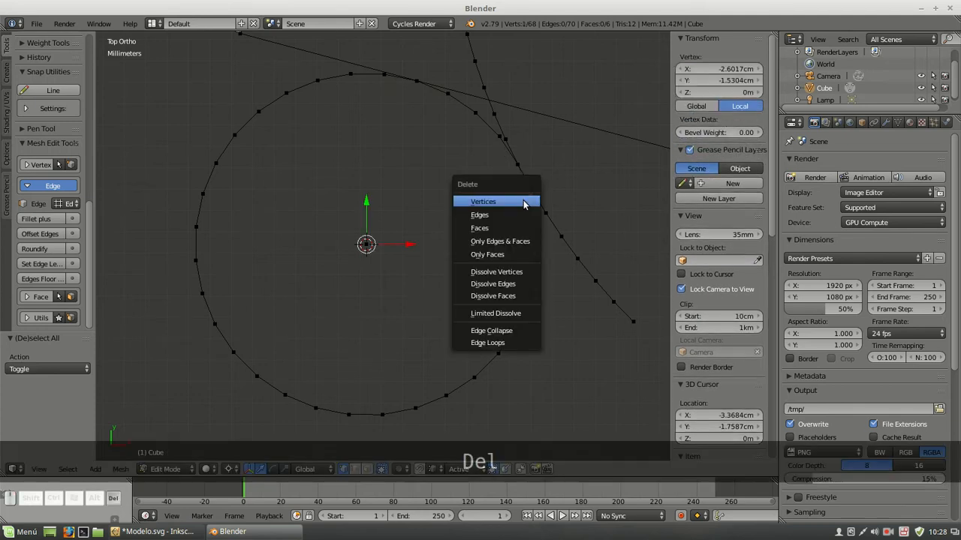
left_click(518, 200)
right_click(368, 80)
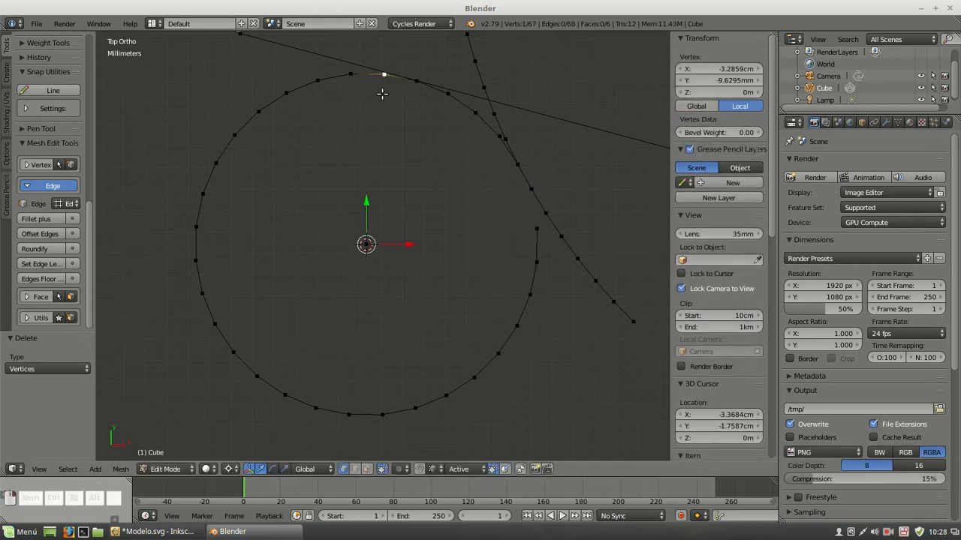
key("Delete")
left_click(384, 97)
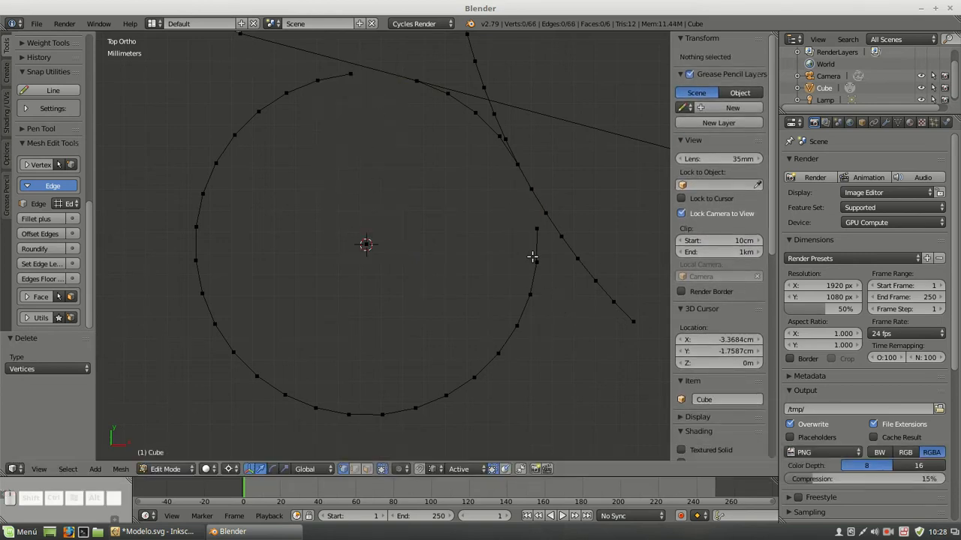
key("l")
key("Delete")
left_click(476, 263)
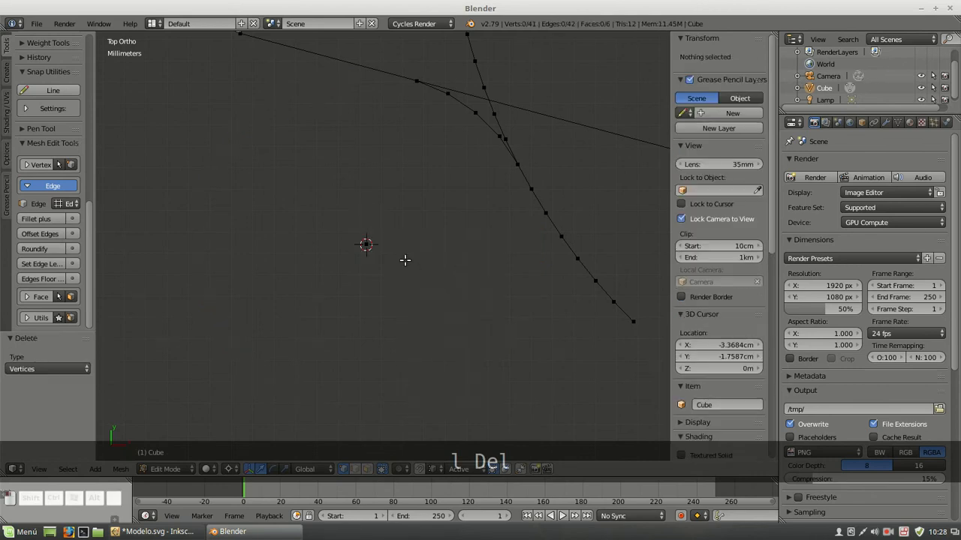
right_click(392, 240)
key("Delete")
left_click(395, 237)
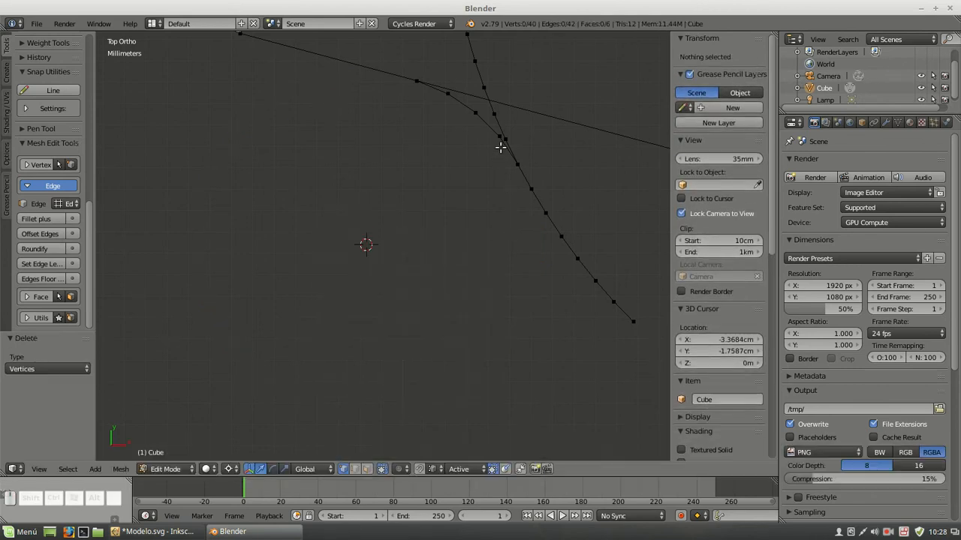
Delete the spun arc's vertices above its tangent point with the R8 fillet
right_click(500, 146)
key("Delete")
left_click(543, 131)
scroll(462, 169, "down", 3)
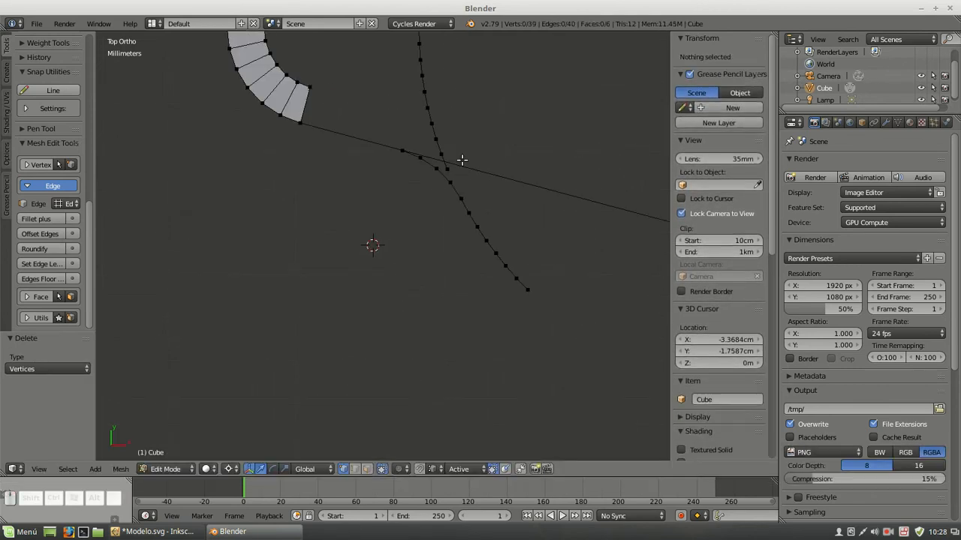
key("l")
key("Delete")
left_click(436, 120)
scroll(436, 120, "down", 3)
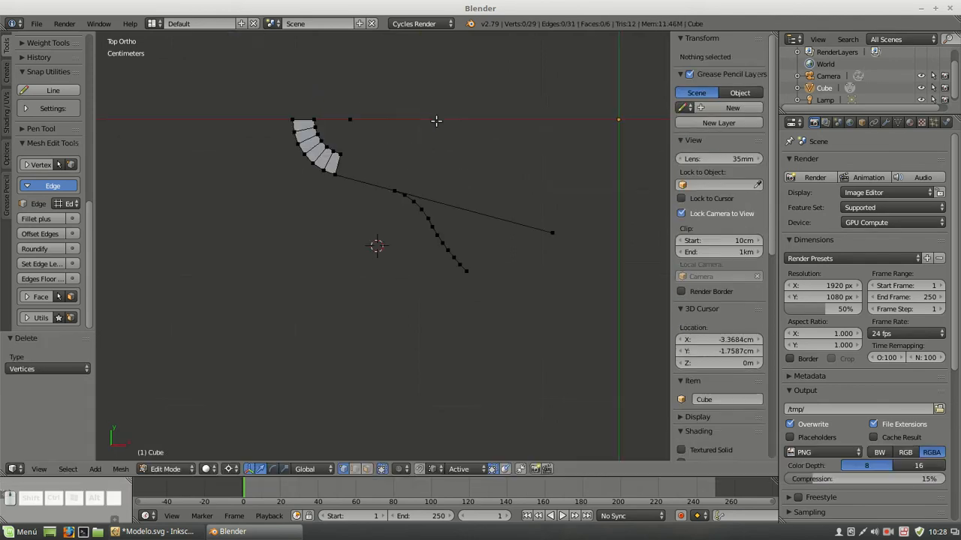
Merge the tangent line's far end vertex into the fillet's first vertex using At Last
right_click(553, 237)
scroll(497, 205, "up", 4)
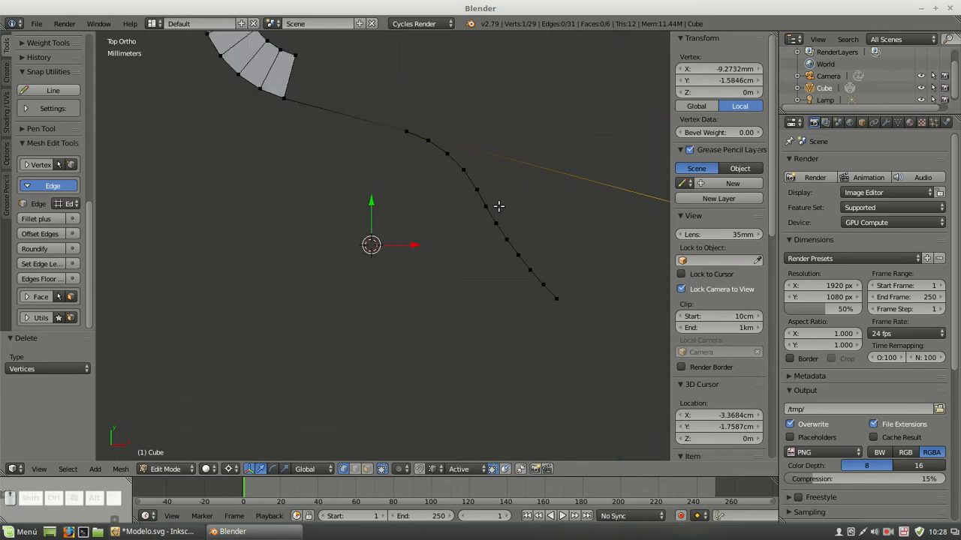
right_click(400, 143, "shift")
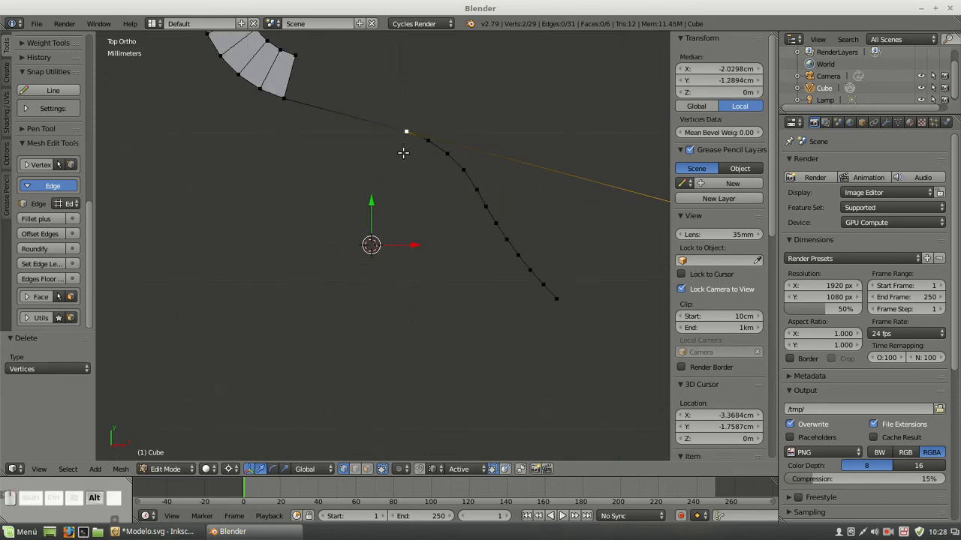
key("alt+m")
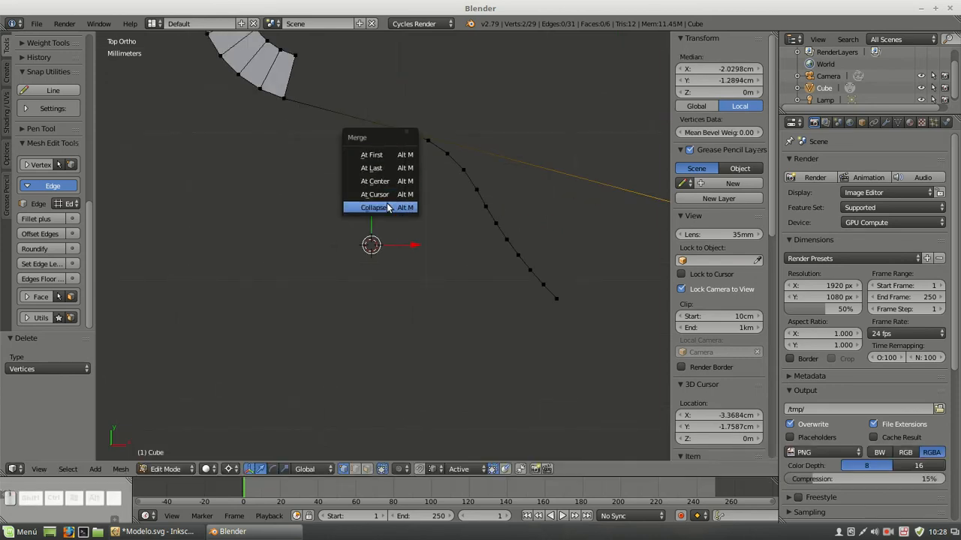
left_click(384, 167)
Remove doubles across the whole mesh with a 0.1 mm merge distance, and clear the selection
key("a")
key("a")
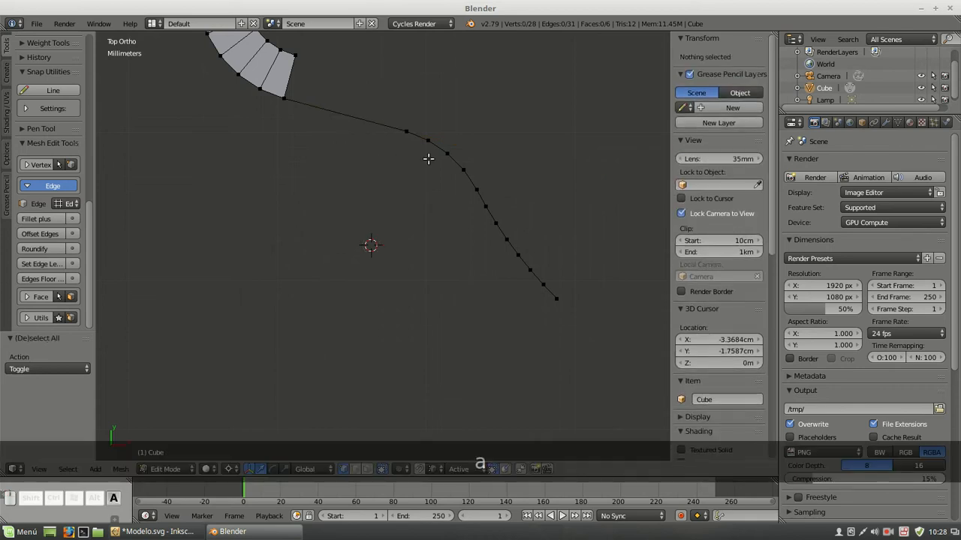
key("w")
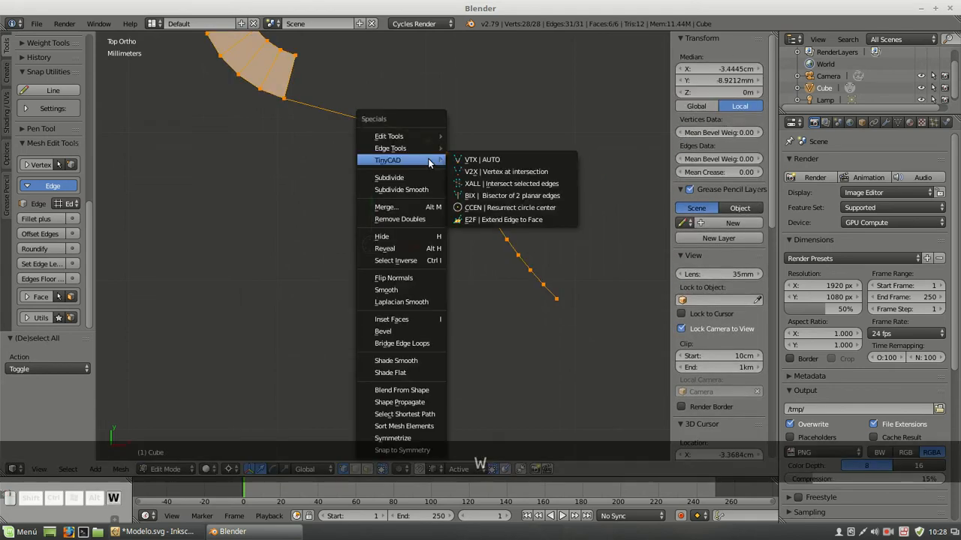
left_click(412, 220)
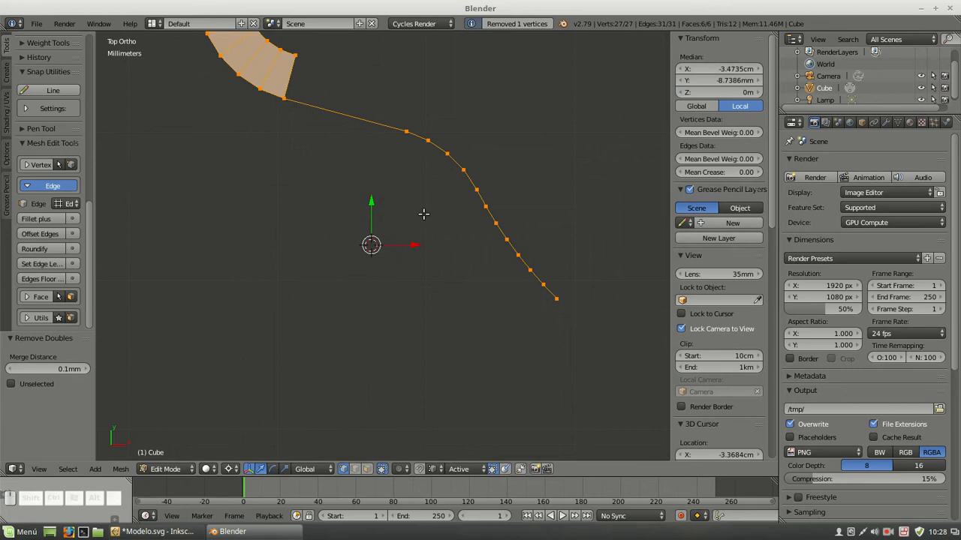
key("a")
scroll(422, 215, "down", 4)
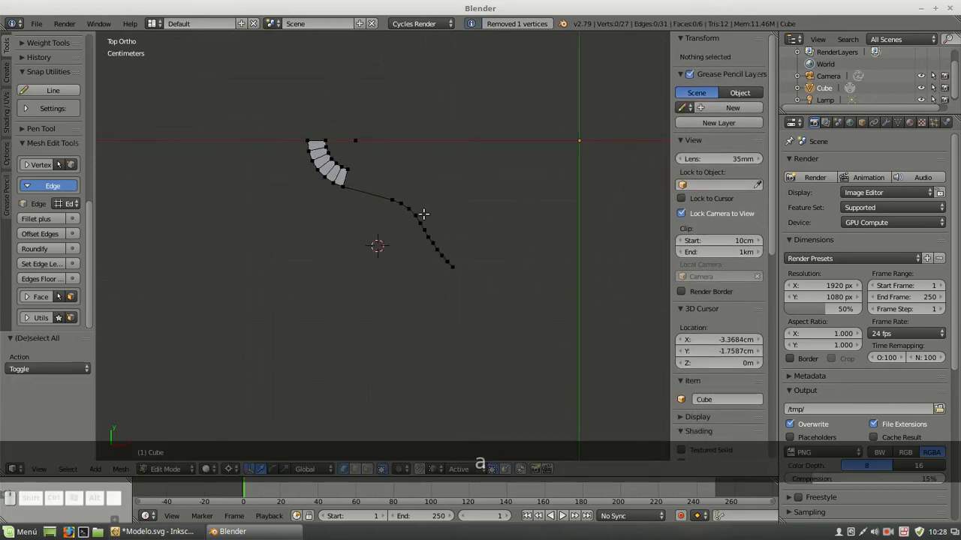
Switch to Inkscape, show Layer 6, and examine the ring's diameters, the side view and the highlighted sector in Section A-A
left_click(179, 532)
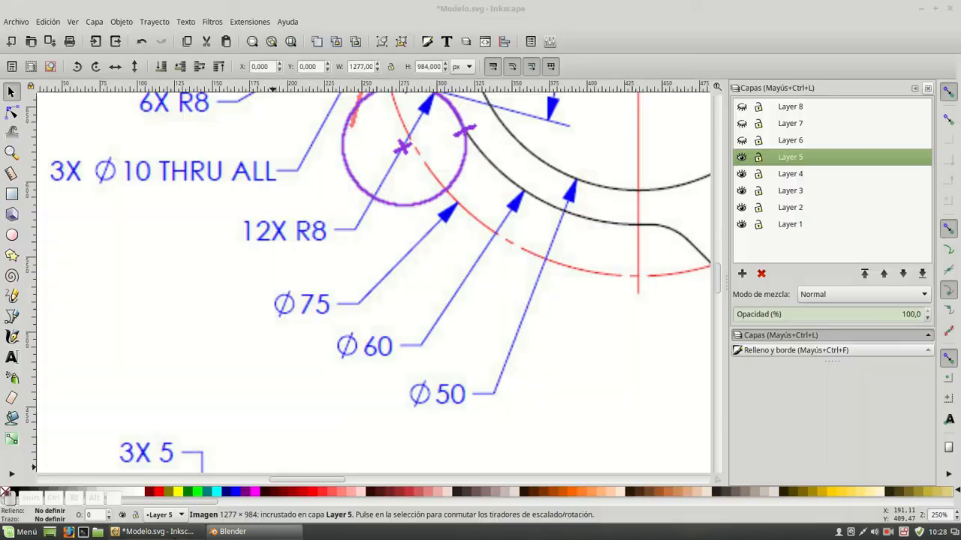
scroll(448, 246, "down", 5)
scroll(449, 250, "down", 2)
scroll(449, 250, "up", 8)
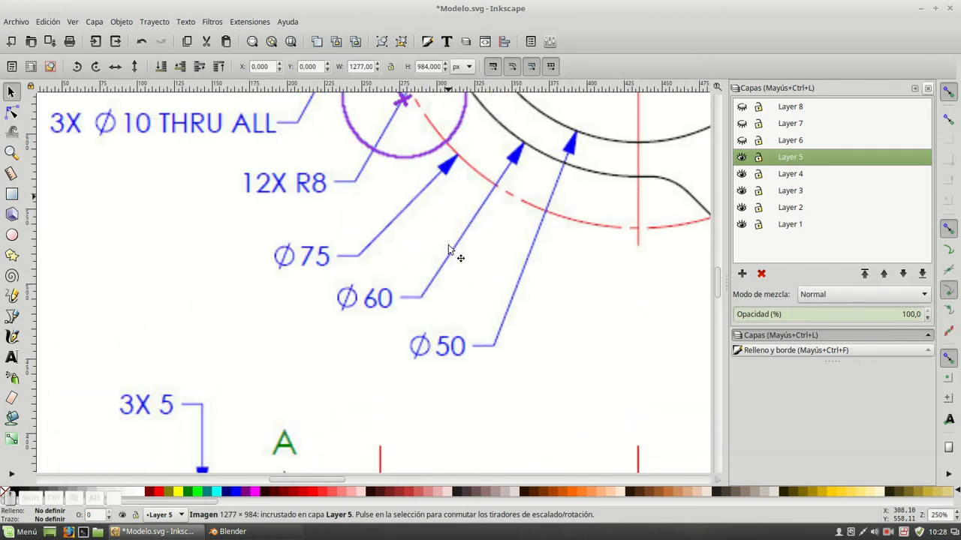
scroll(449, 249, "down", 2, "ctrl")
scroll(449, 249, "down", 1, "ctrl")
scroll(449, 249, "up", 1, "ctrl")
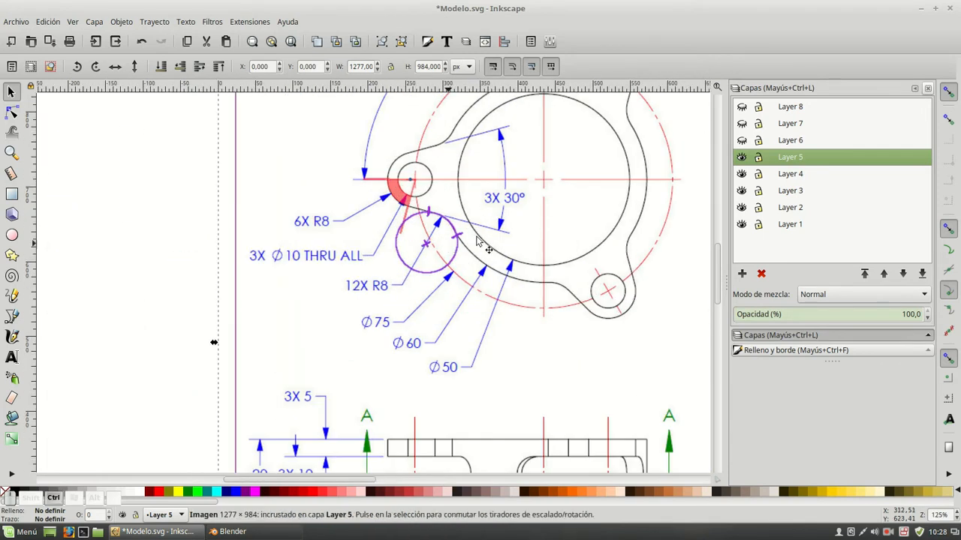
left_click(742, 141)
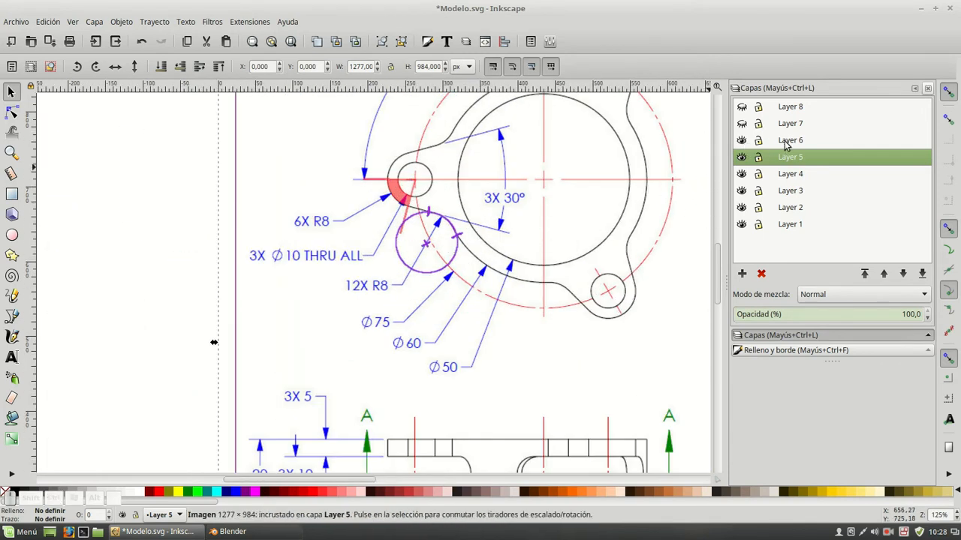
scroll(547, 208, "down", 5)
scroll(546, 213, "down", 3, "ctrl")
scroll(637, 230, "down", 2, "ctrl")
scroll(635, 279, "up", 4)
scroll(635, 279, "up", 2, "ctrl")
scroll(550, 182, "up", 3, "ctrl")
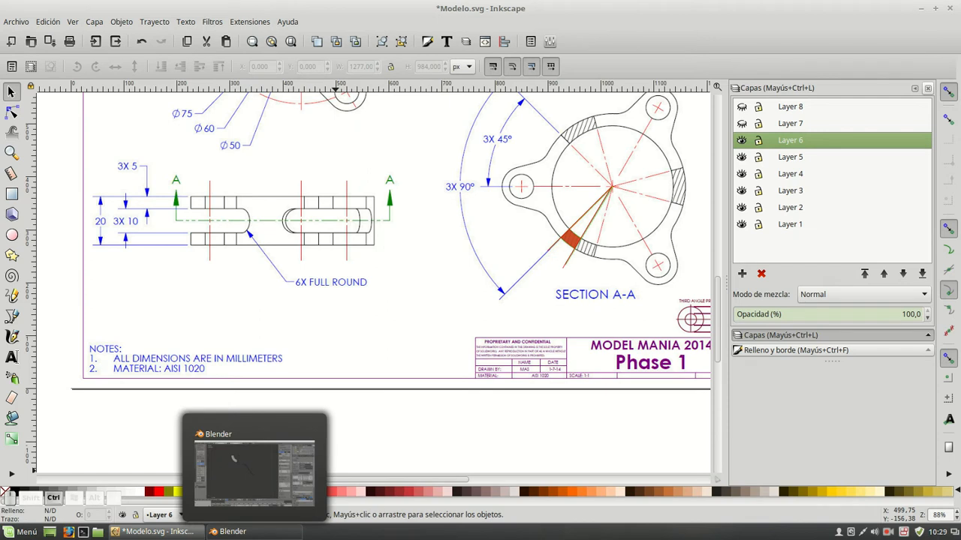
Switch to Blender and add a separate vertex at X -25 mm, Y 0 for the ring's inner radius
left_click(229, 532)
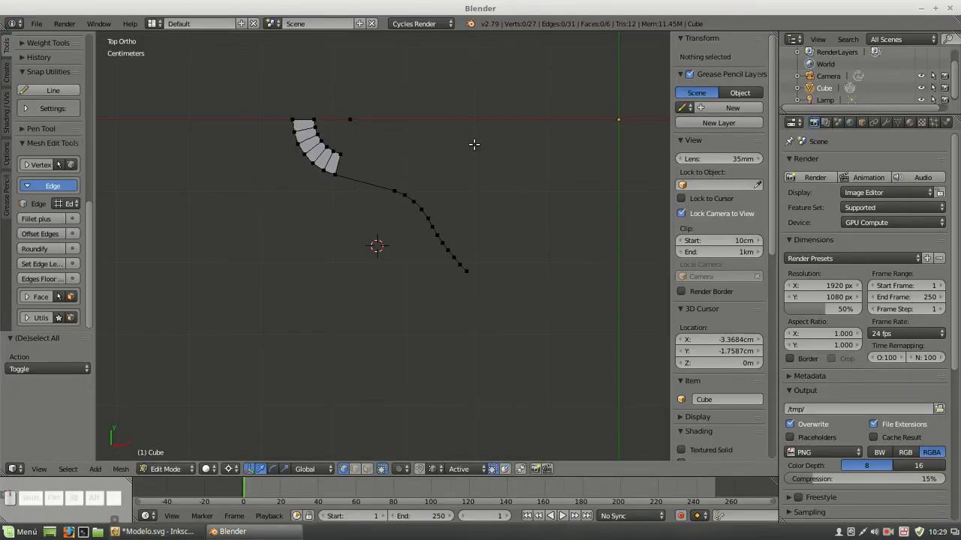
key("ctrl")
right_click(478, 111, "ctrl")
double_click(715, 68)
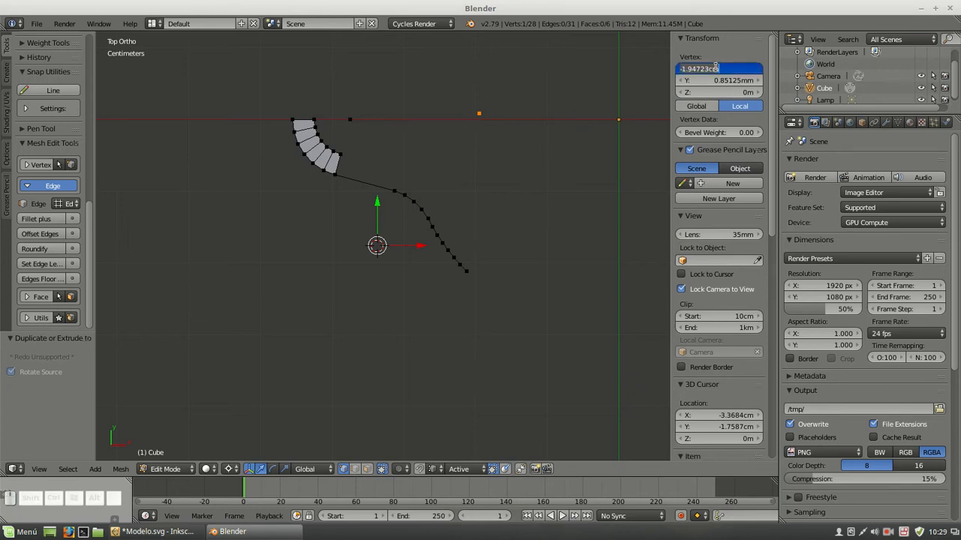
type("-25mm")
key("Return")
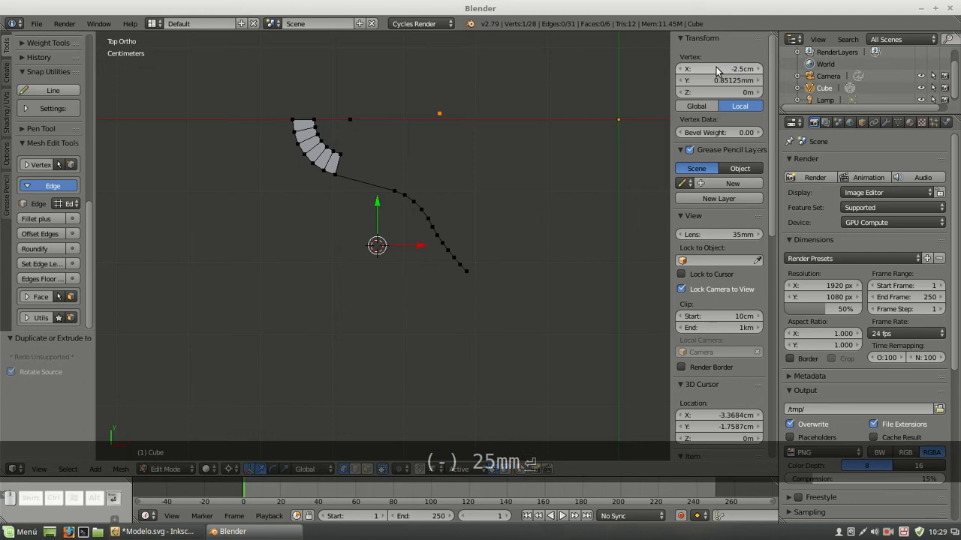
double_click(707, 81)
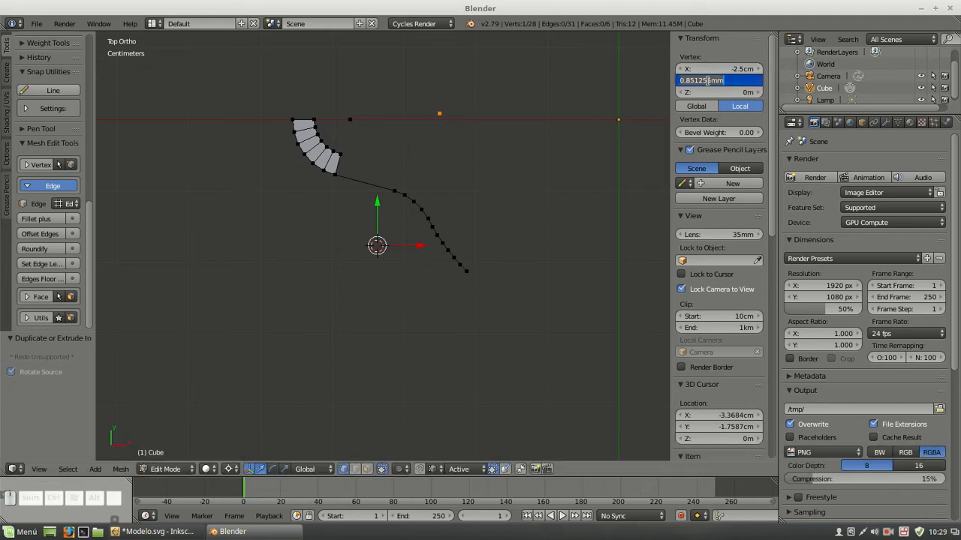
type("0")
key("Return")
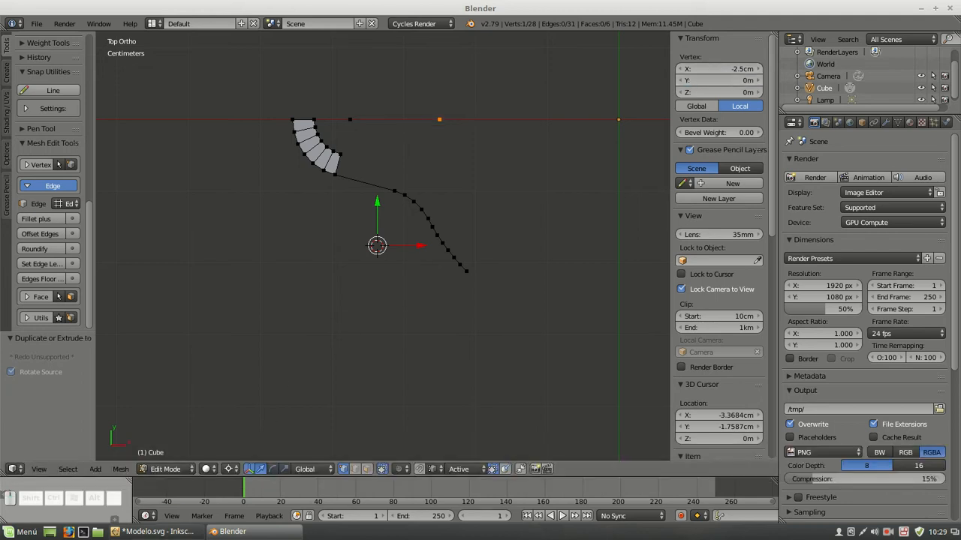
Switch to Inkscape and examine the ring's Ø50 and Ø60 diameters in the dimensioned front view
left_click(157, 532)
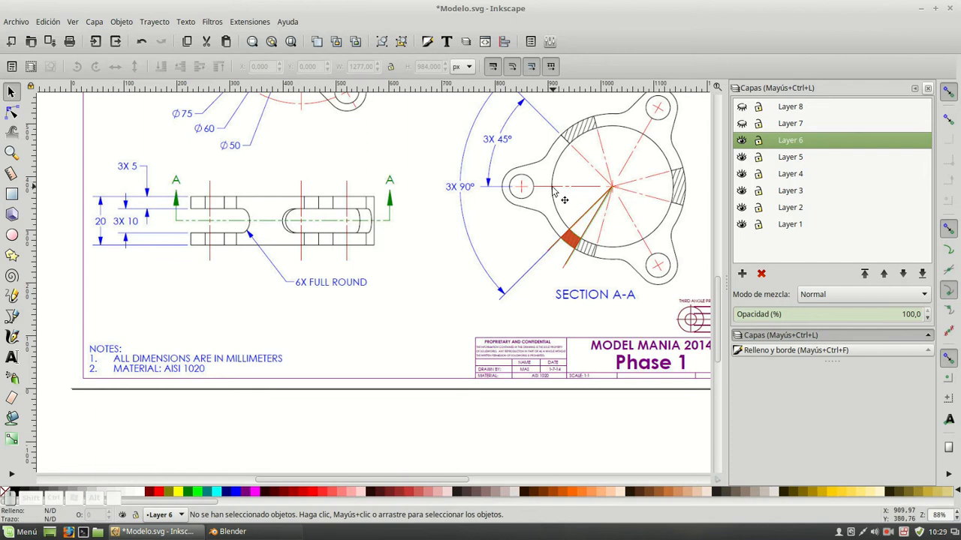
mouse_move(347, 137)
middle_mouse_down()
mouse_move(373, 277)
mouse_move(389, 291)
middle_mouse_up()
scroll(329, 238, "up", 5, "alt")
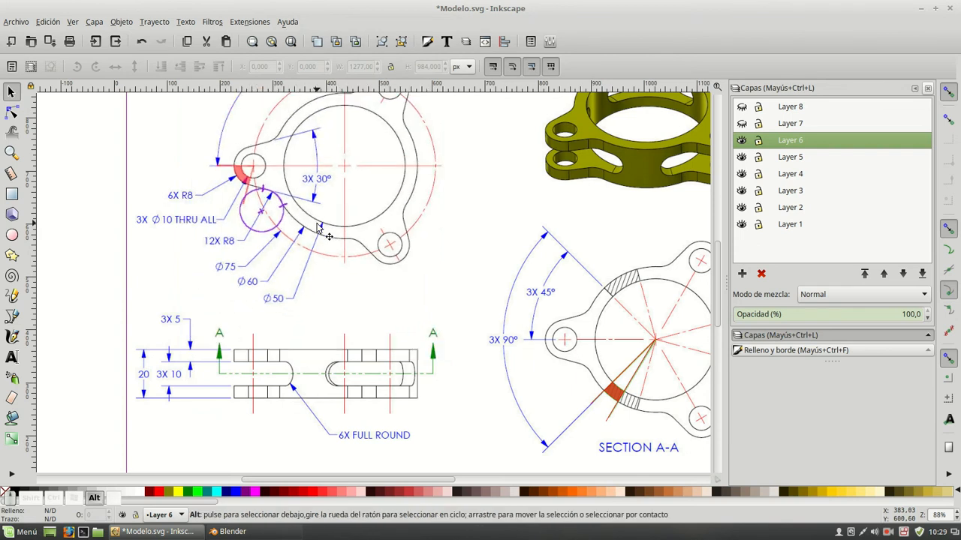
key("alt+Tab")
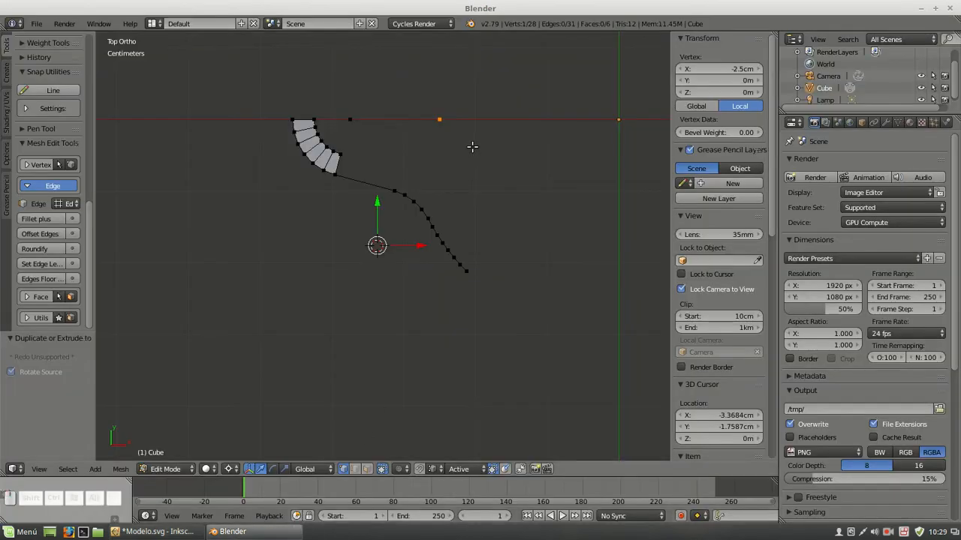
key("alt+Tab")
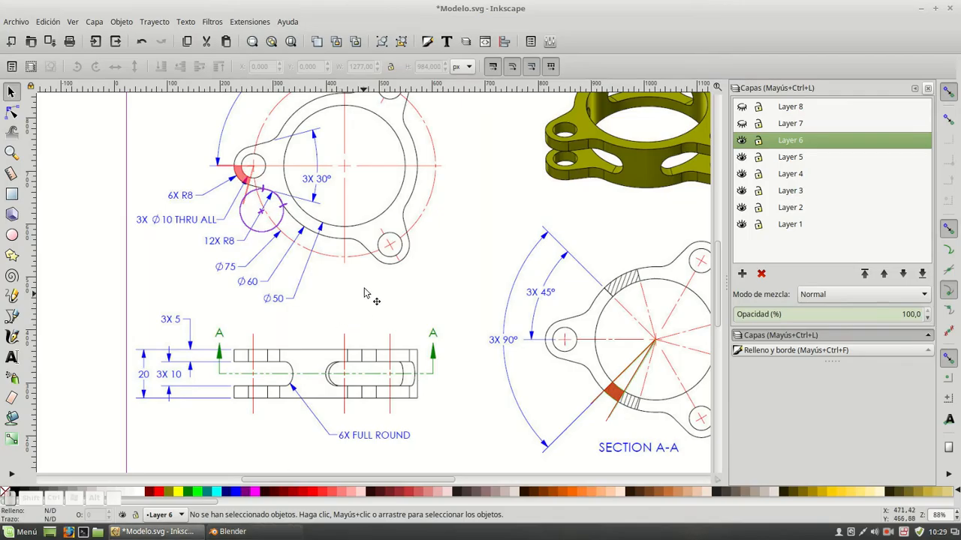
scroll(314, 229, "up", 5, "alt")
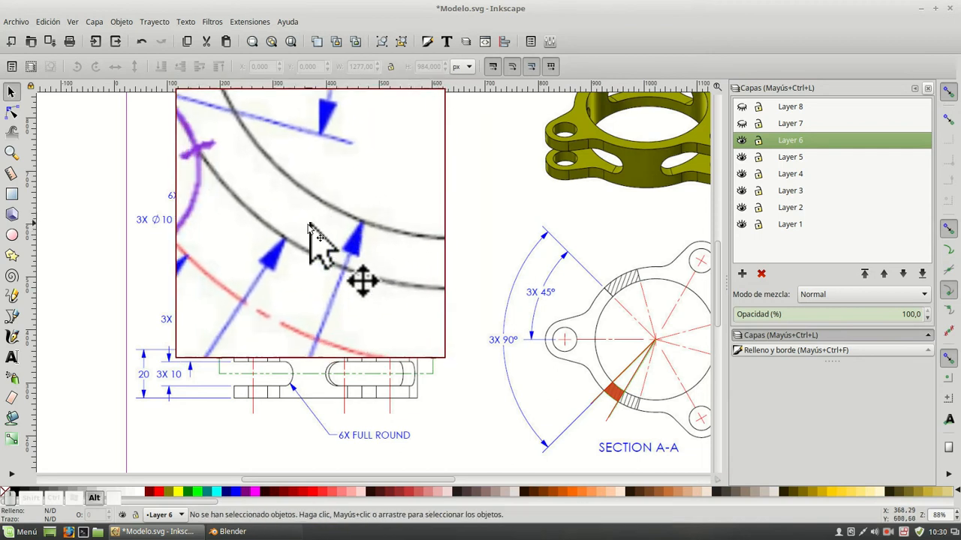
scroll(304, 228, "down", 4, "alt")
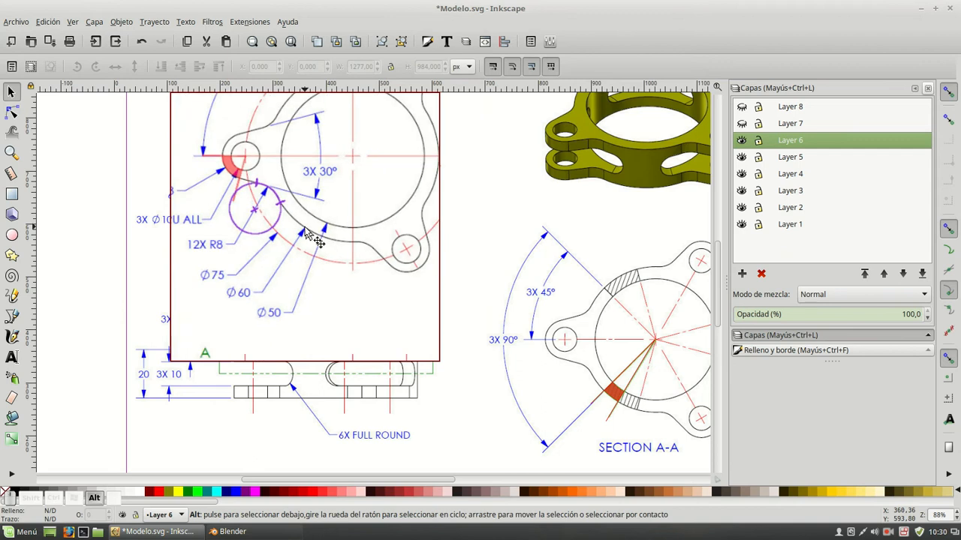
scroll(300, 255, "down", 2, "alt")
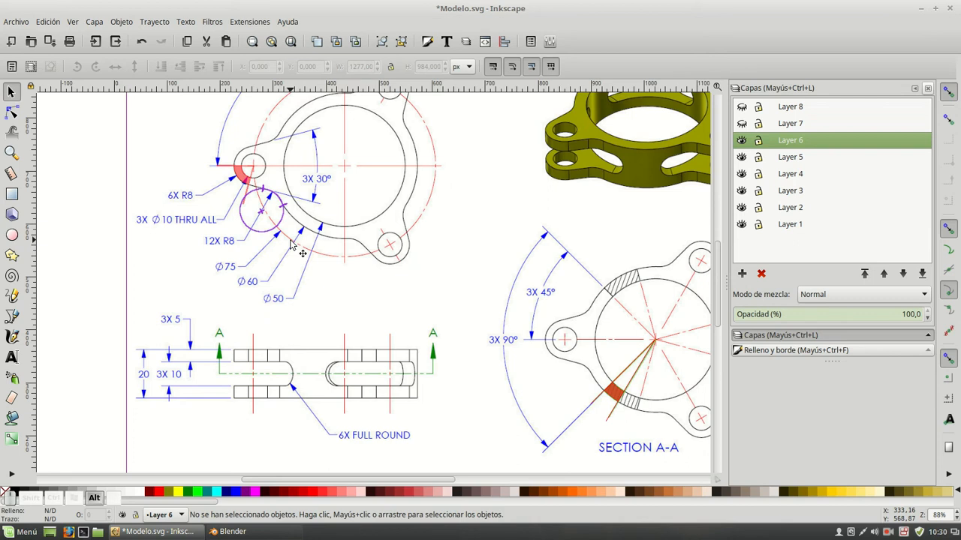
Switch to Blender and extrude the inner-radius vertex -5 mm along X to form the ring's radial edge
key("alt+Tab")
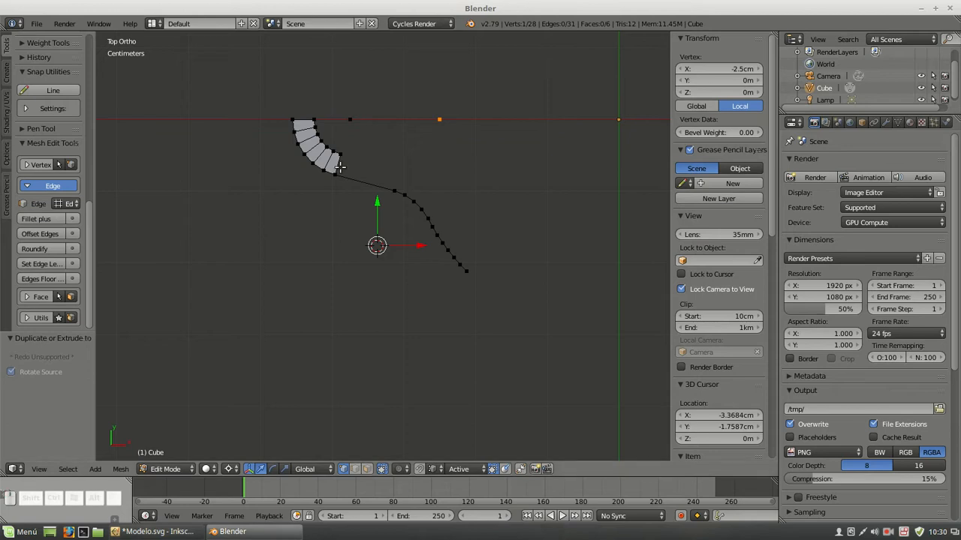
right_click(440, 120)
key("e")
key("x")
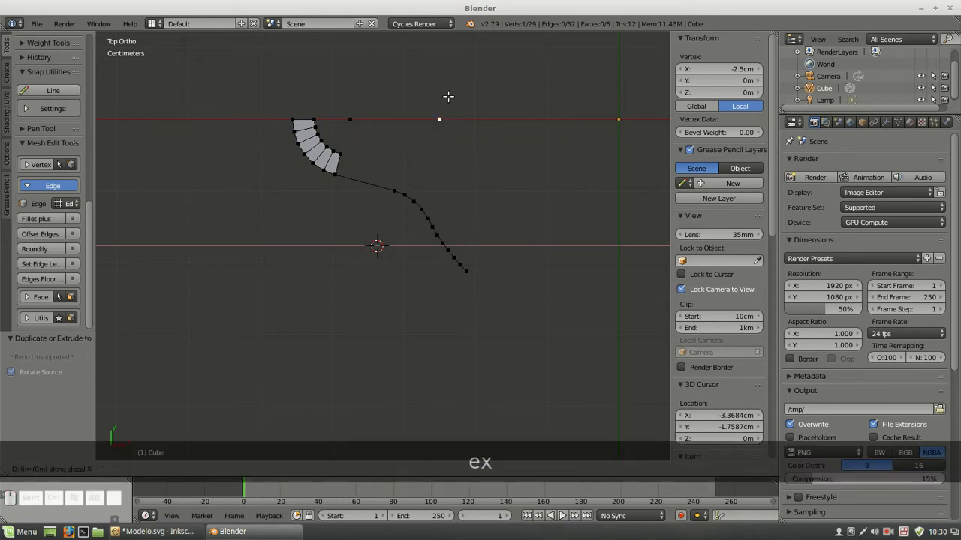
key("equal")
type("5")
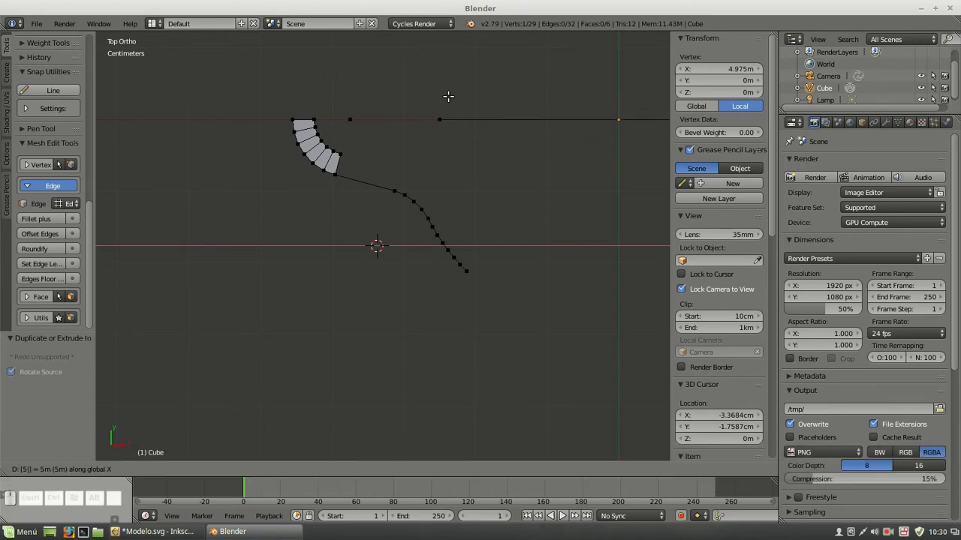
key("Home")
key("minus")
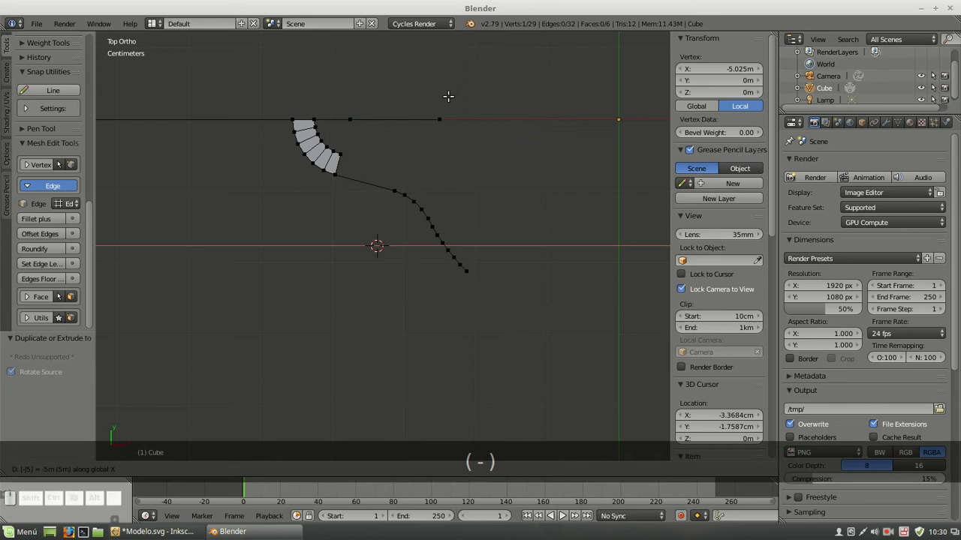
key("Right")
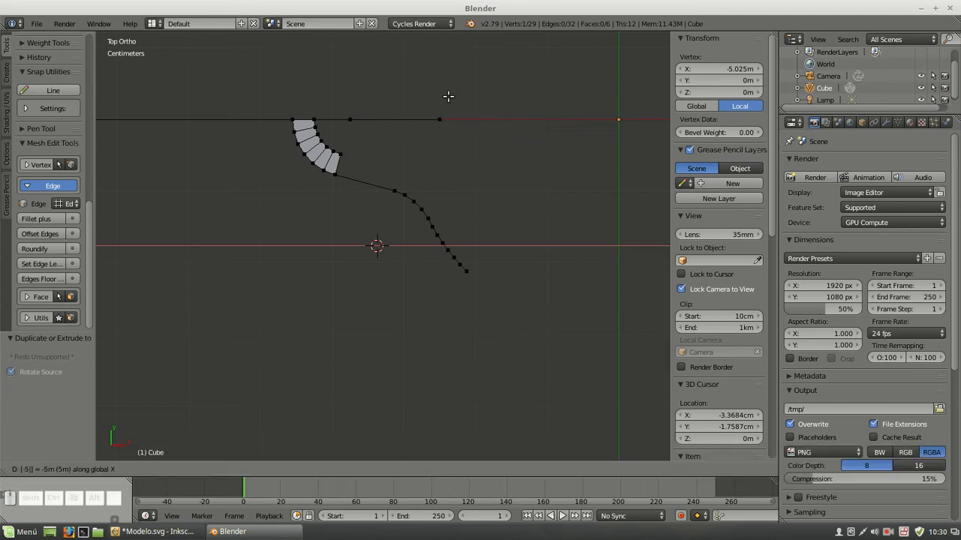
type("mm")
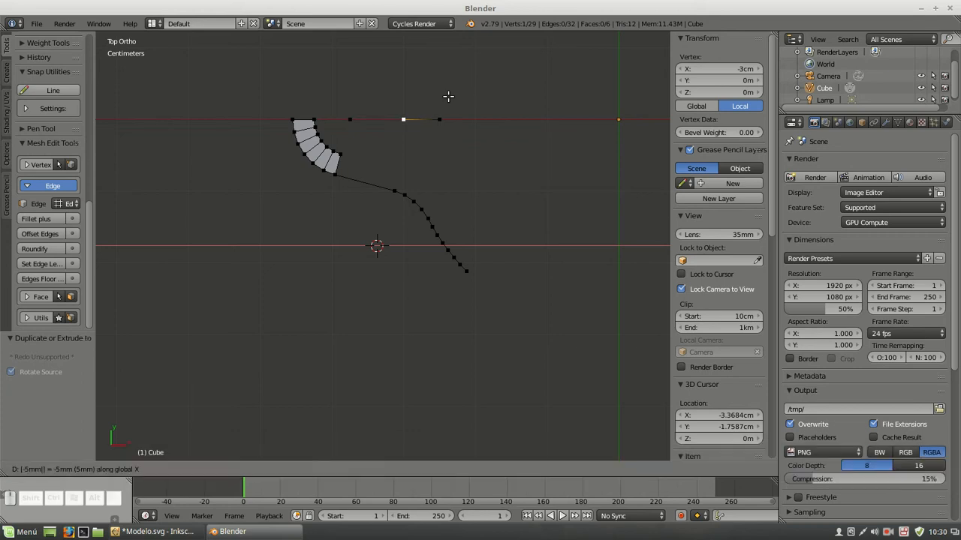
key("Return")
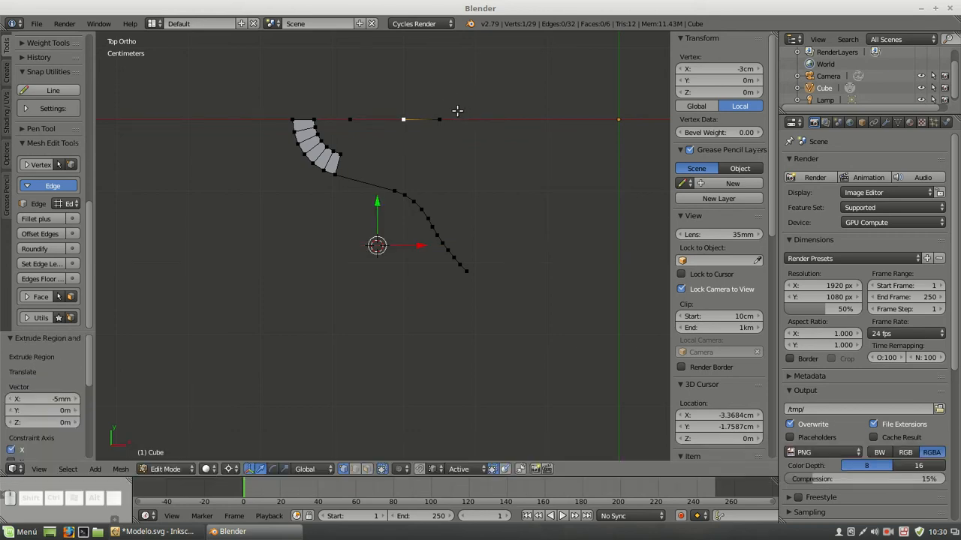
Snap the 3D cursor to the center and rotate the radial edge -60° around it
key("shift+s")
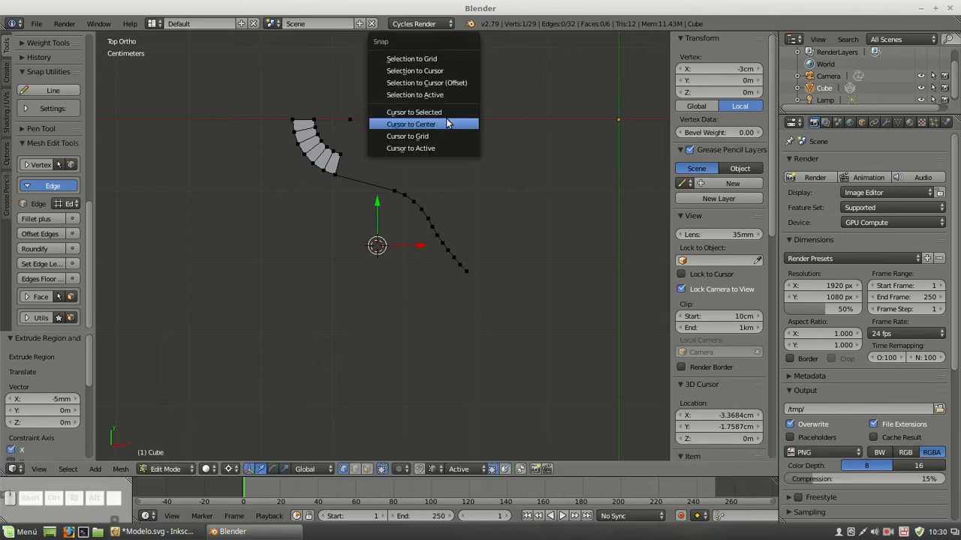
left_click(458, 121)
right_click(442, 119, "shift")
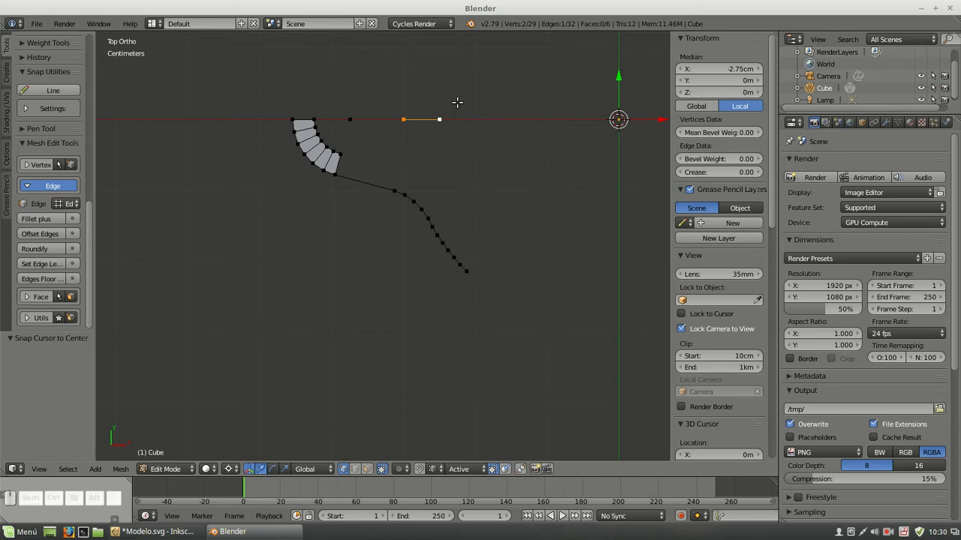
key("r")
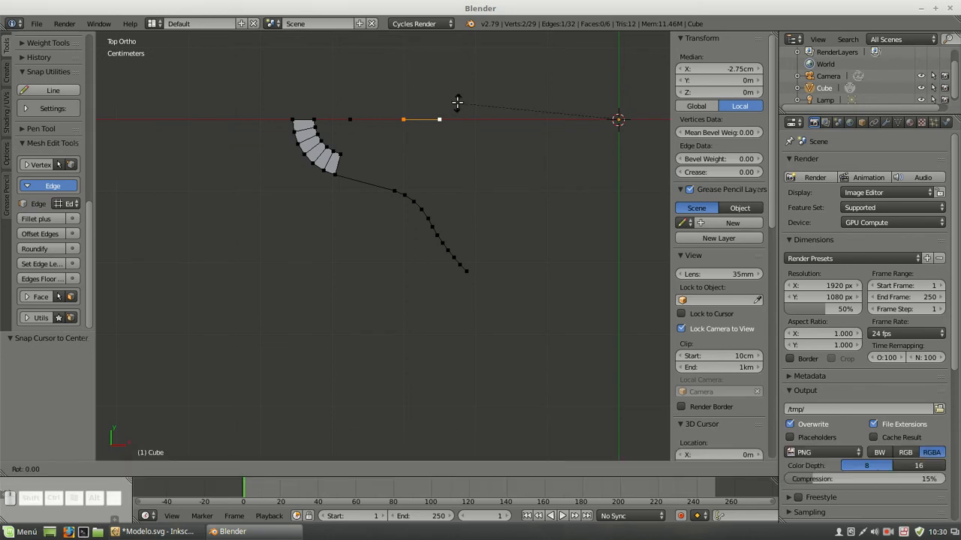
type("-60")
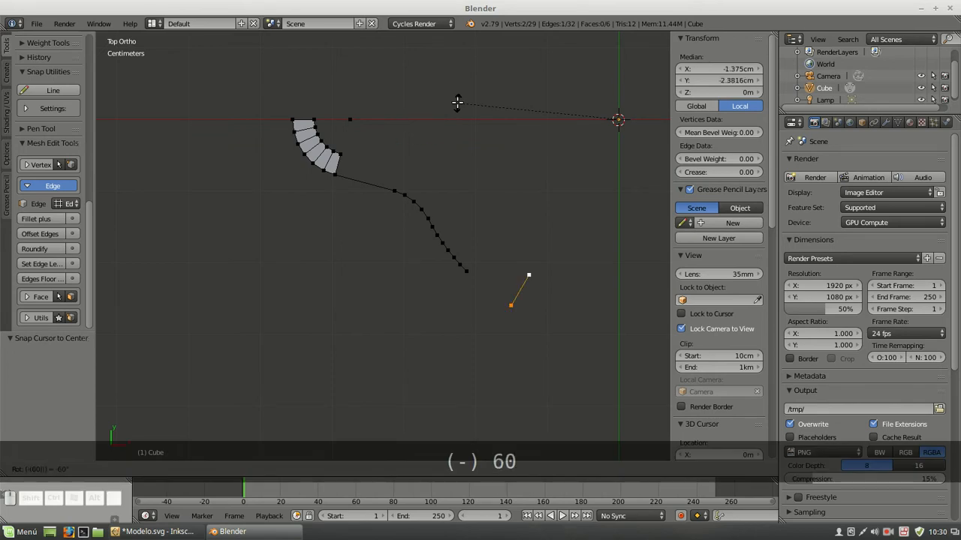
key("Return")
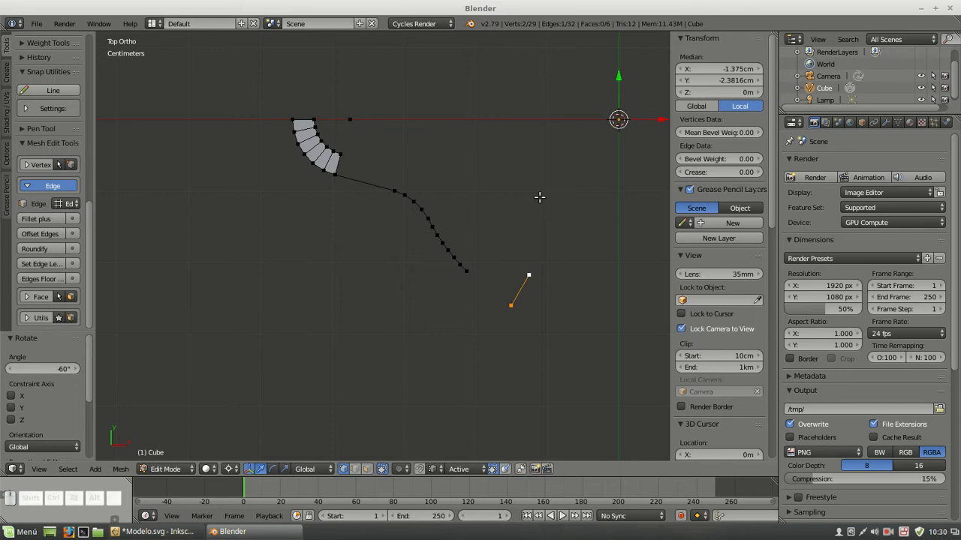
Spin the radial edge 15° around the center in 5 steps toward the end of the fillet profile
key("alt+r")
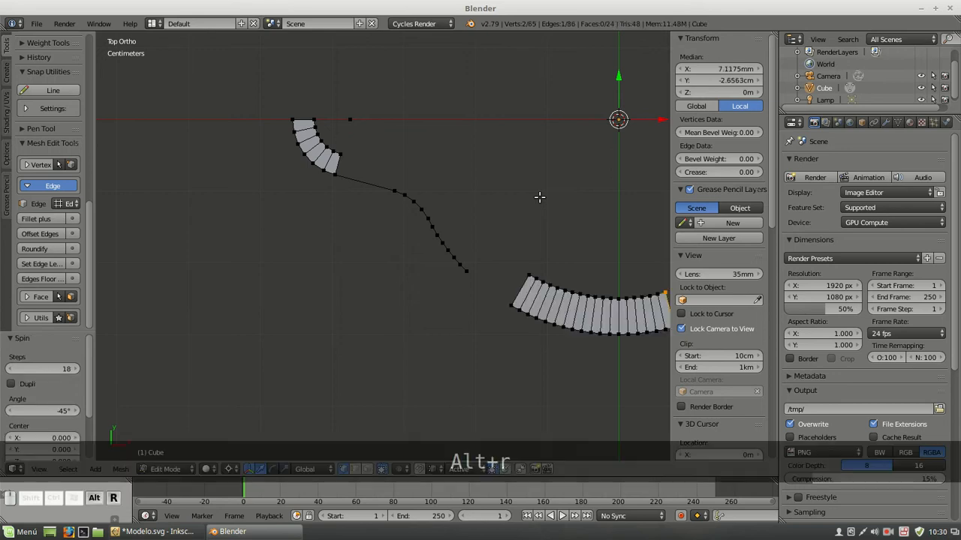
left_click(50, 410)
type("15")
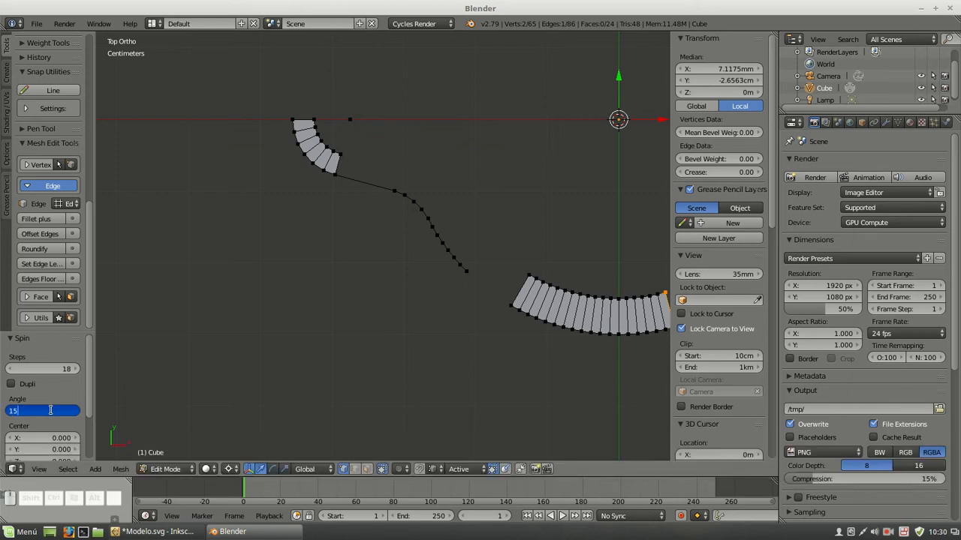
key("Return")
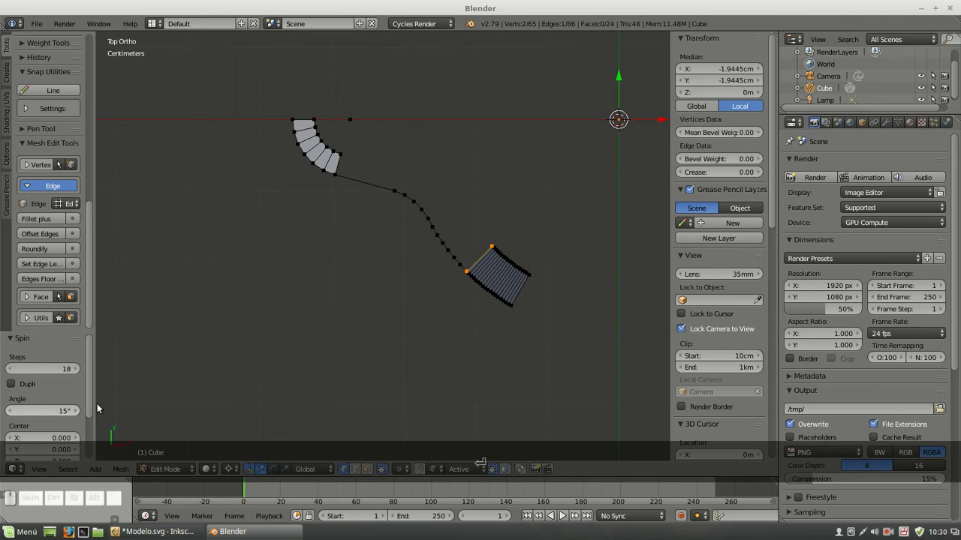
left_click(59, 369)
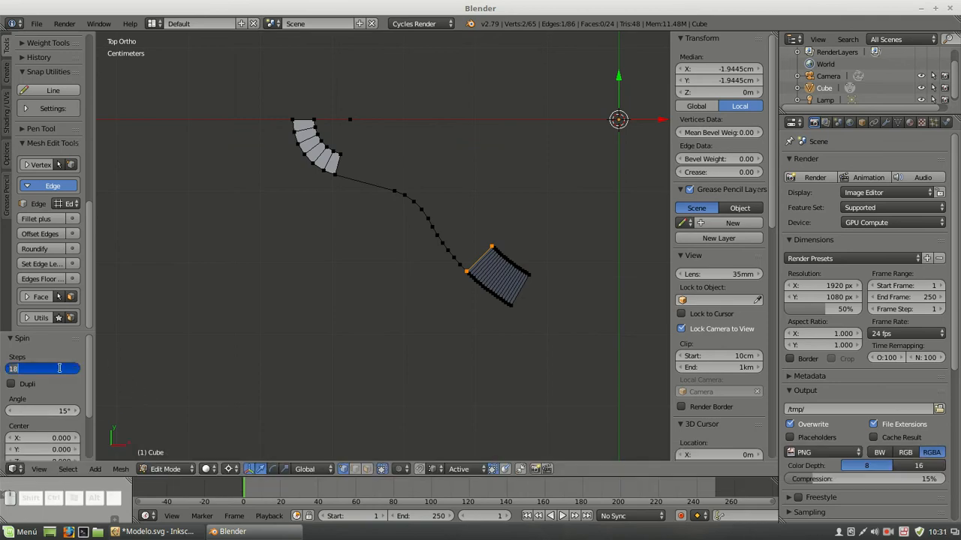
type("5")
key("Return")
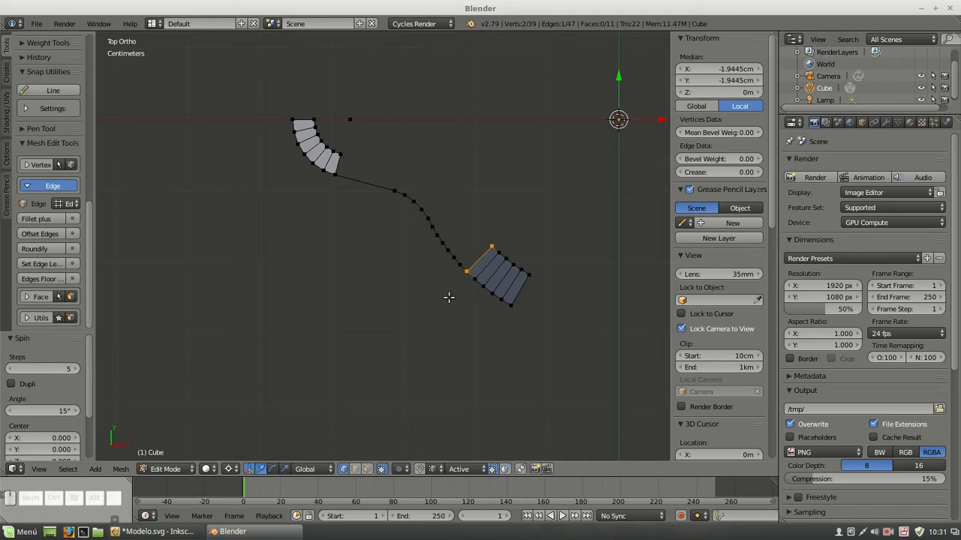
Switch to Inkscape, show and select Layer 7, and examine its green 45° rib markings
left_click(162, 532)
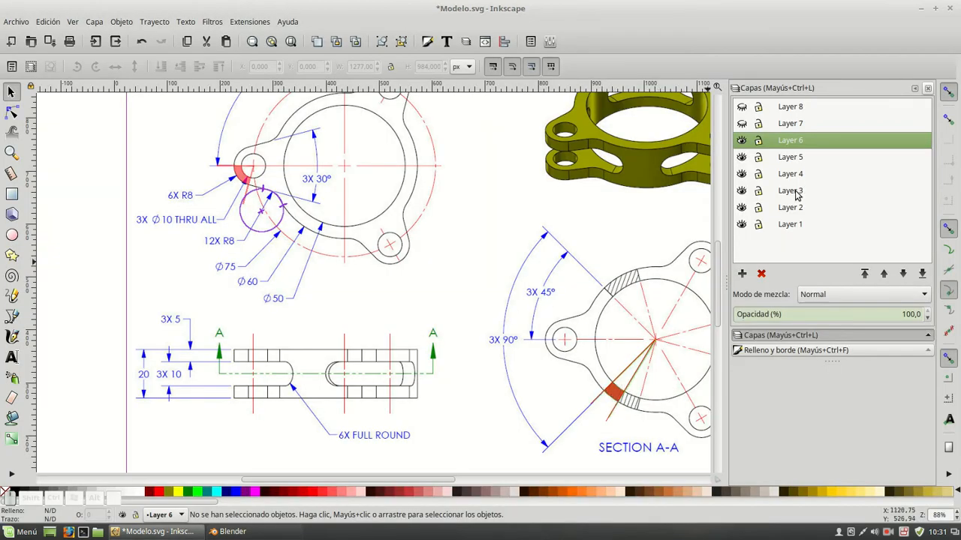
left_click(742, 124)
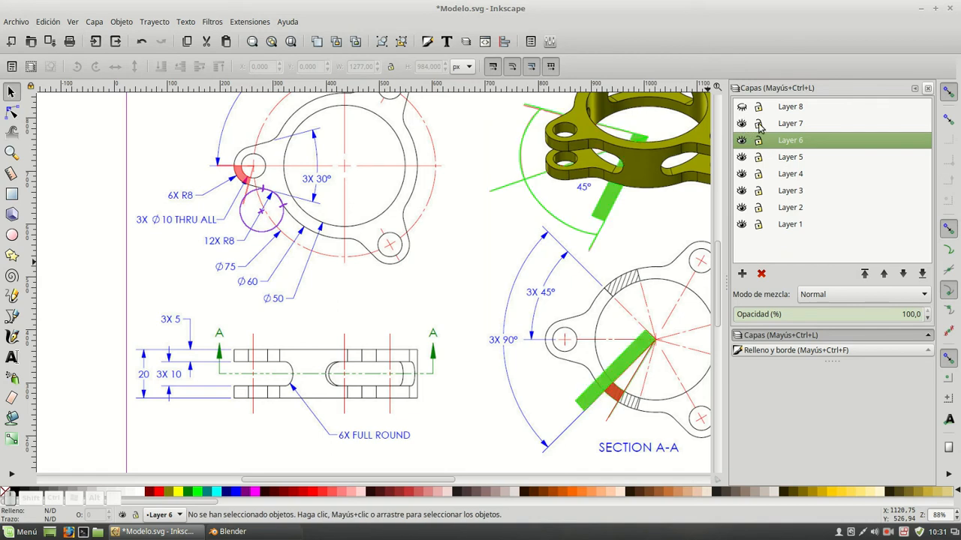
left_click(782, 125)
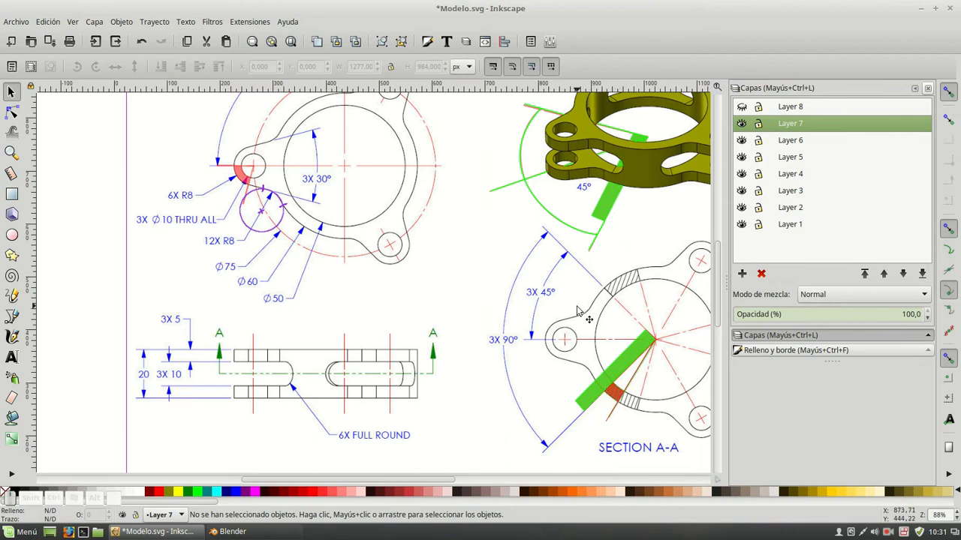
Hide Layers 7 through 3 to examine the highlighted profile and 120° division underneath, and show Layers 3 through 6 again
left_click(742, 123)
left_click(742, 140)
left_click(742, 157)
left_click(742, 173)
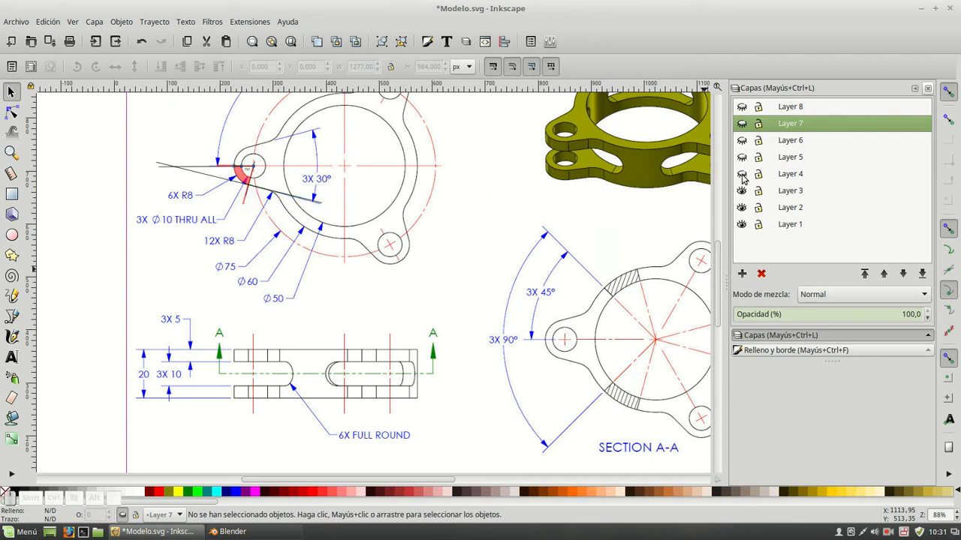
left_click(741, 191)
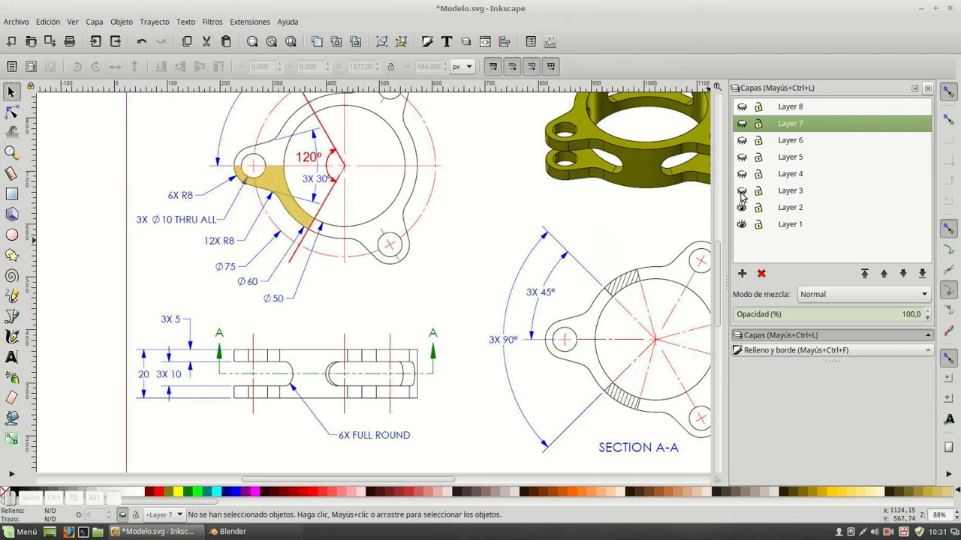
left_click(742, 191)
left_click(742, 173)
left_click(741, 157)
left_click(741, 141)
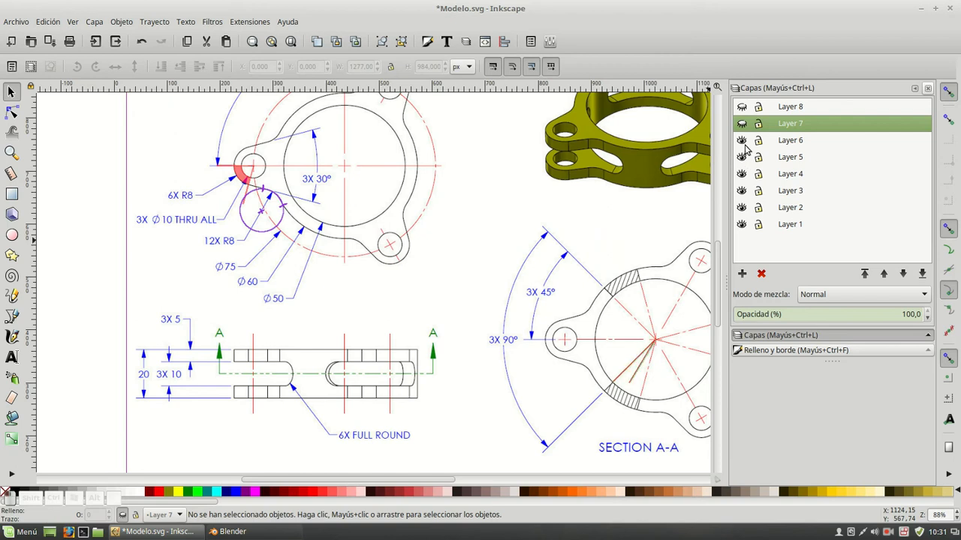
Show Layer 7 again and examine the front view's slot end marked 6X FULL ROUND
left_click(742, 123)
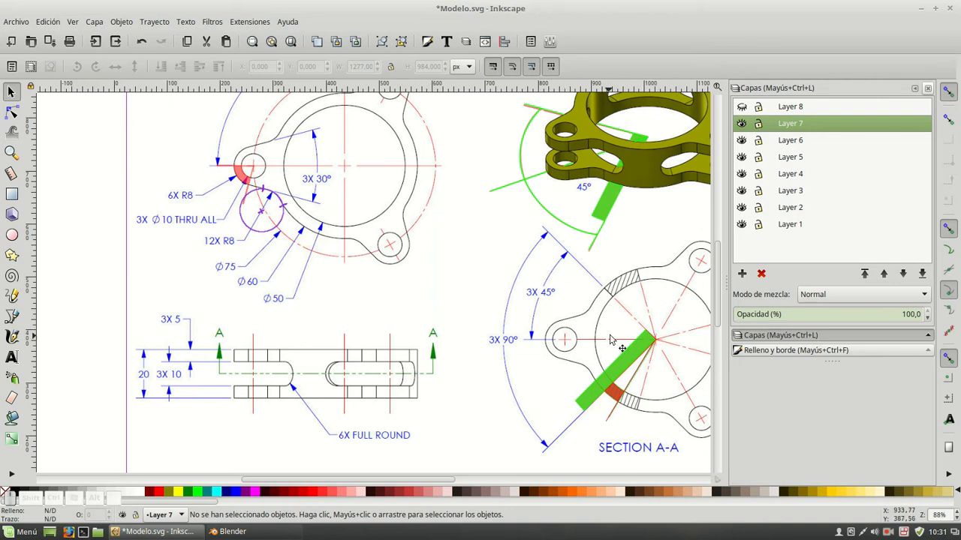
scroll(289, 379, "down", 2)
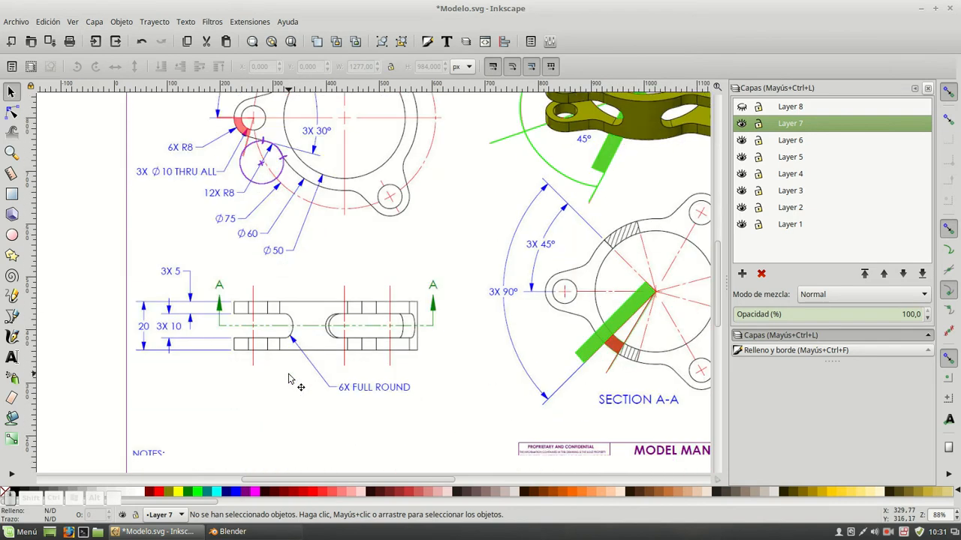
scroll(284, 322, "up", 9, "alt")
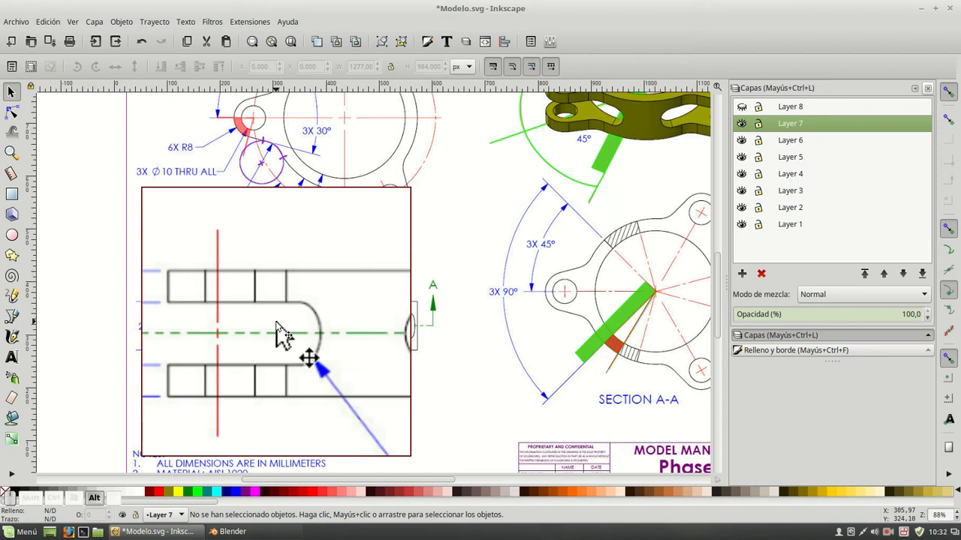
scroll(276, 330, "down", 3)
scroll(276, 330, "up", 5)
scroll(276, 330, "down", 3)
scroll(276, 308, "up", 3)
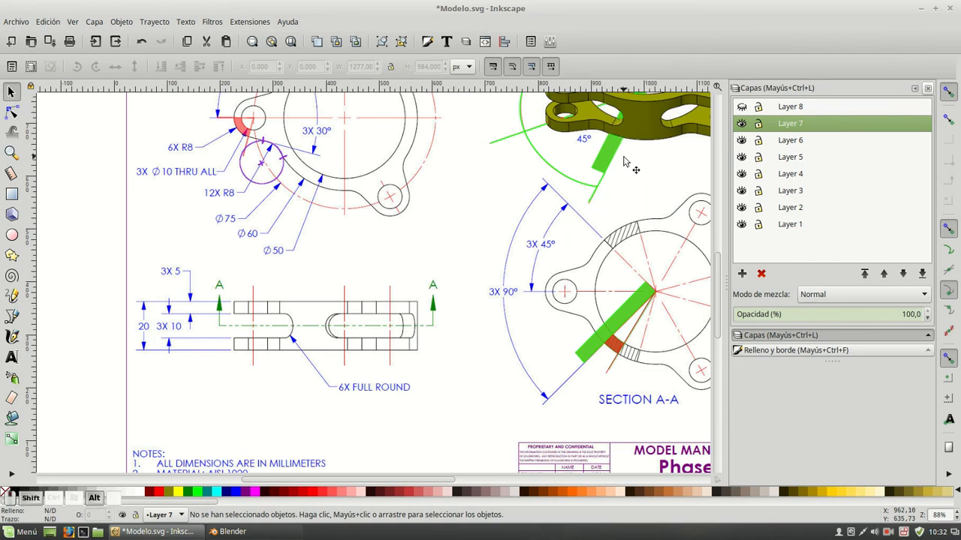
Examine the green 45° band in the isometric view and in Section A-A, comparing it with the front view's slots
scroll(455, 225, "up", 6, "ctrl")
scroll(298, 228, "down", 4, "ctrl")
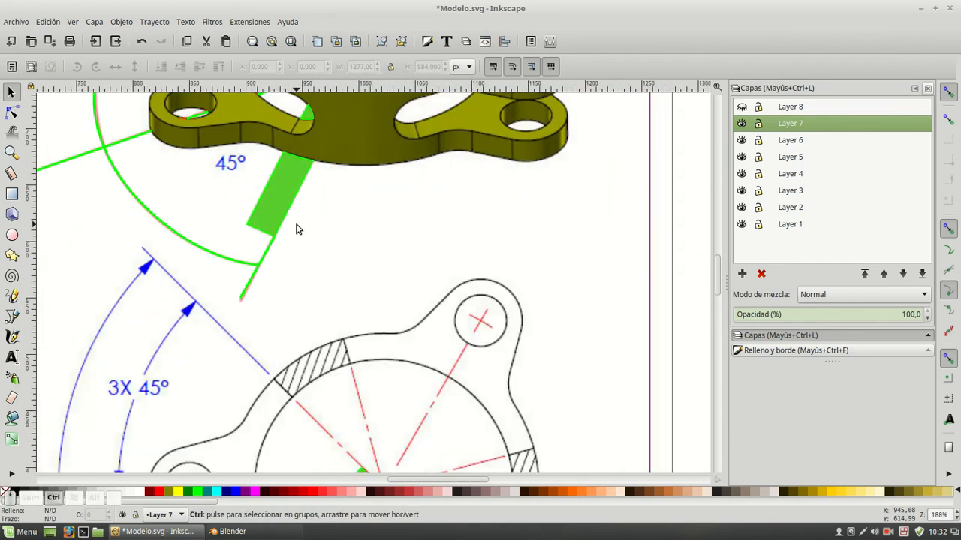
scroll(296, 229, "down", 2, "ctrl")
middle_click_drag(308, 216, 410, 197)
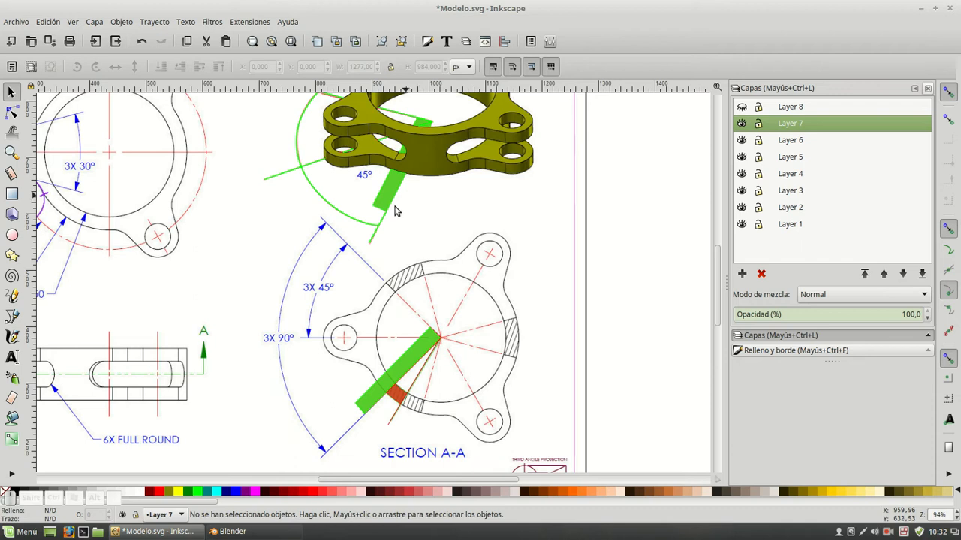
middle_click_drag(278, 289, 414, 219)
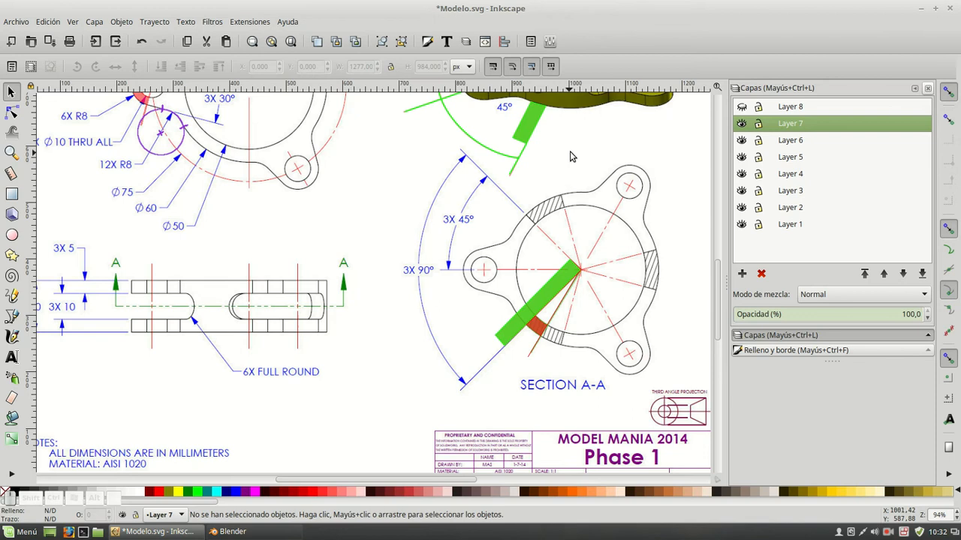
mouse_move(592, 143)
middle_mouse_down()
mouse_move(574, 153)
mouse_move(533, 224)
middle_mouse_up()
scroll(533, 224, "down", 2)
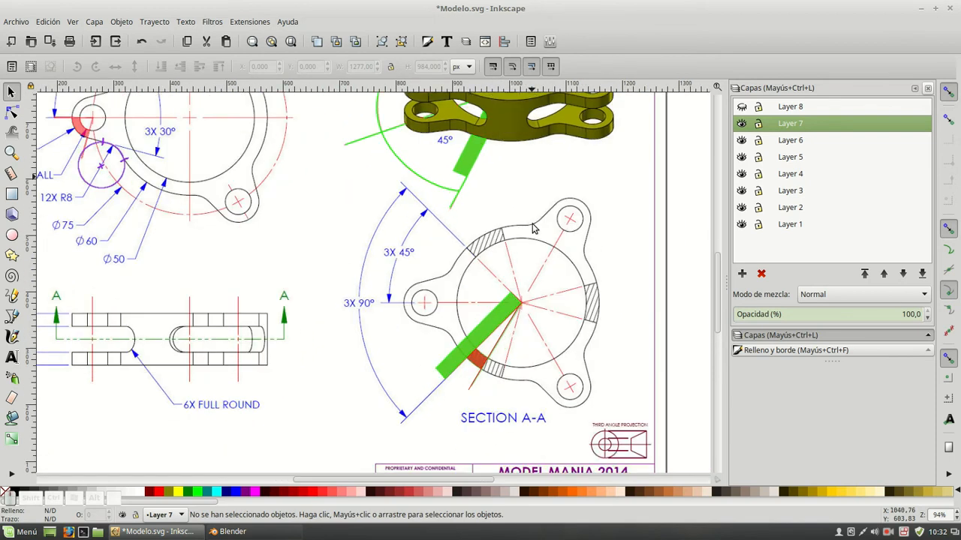
scroll(532, 228, "down", 2)
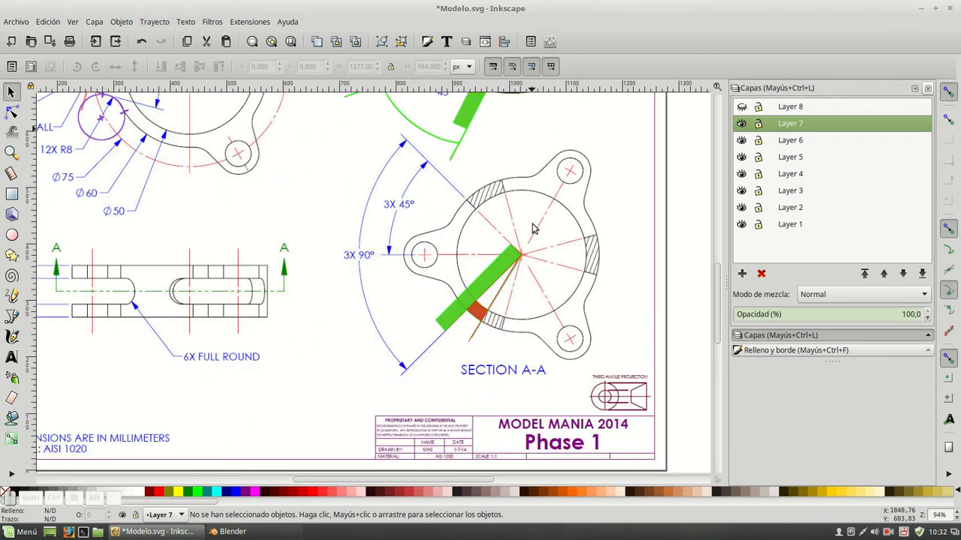
scroll(533, 228, "up", 2)
scroll(532, 228, "up", 2)
scroll(533, 228, "down", 2)
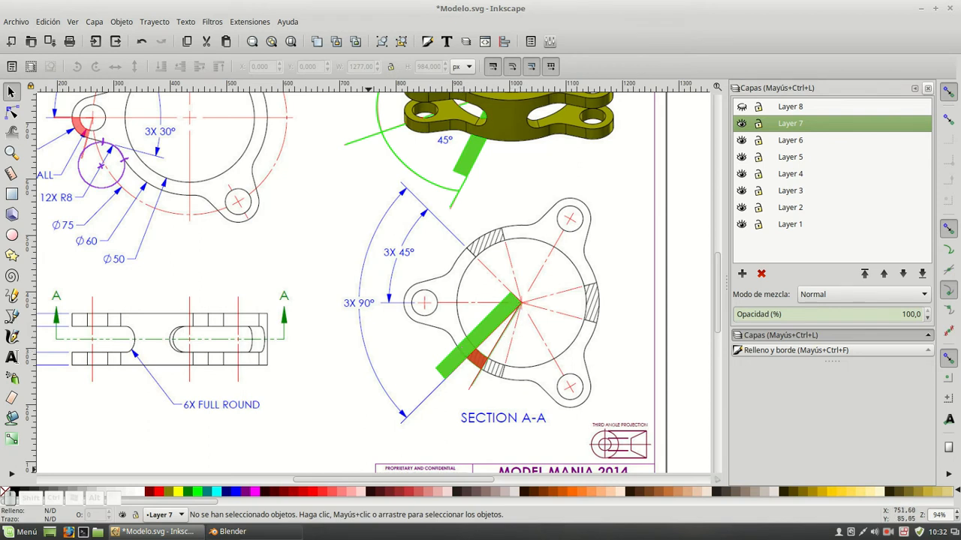
Switch to Blender, duplicate the isolated tab-center vertex in place and set the copy's X to 0
left_click(263, 531)
key("a")
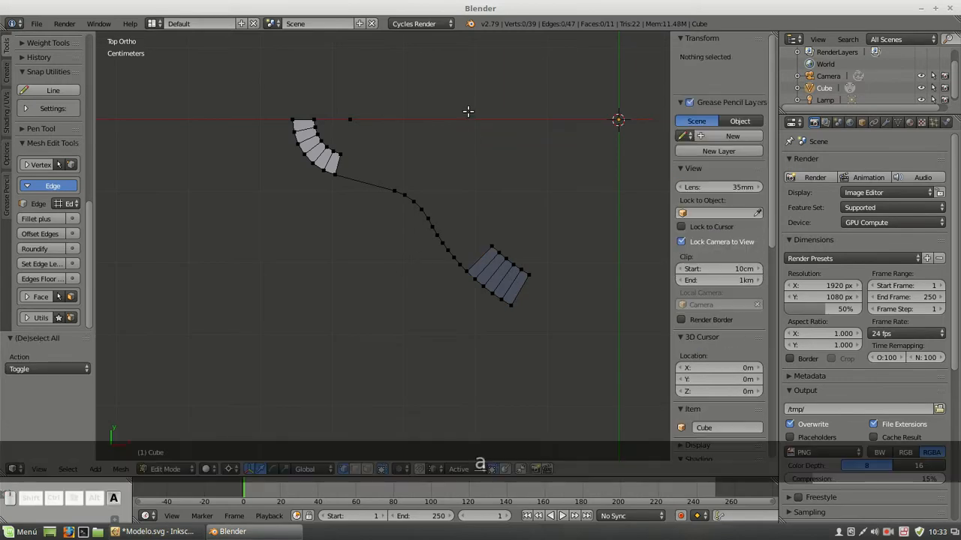
right_click(369, 129)
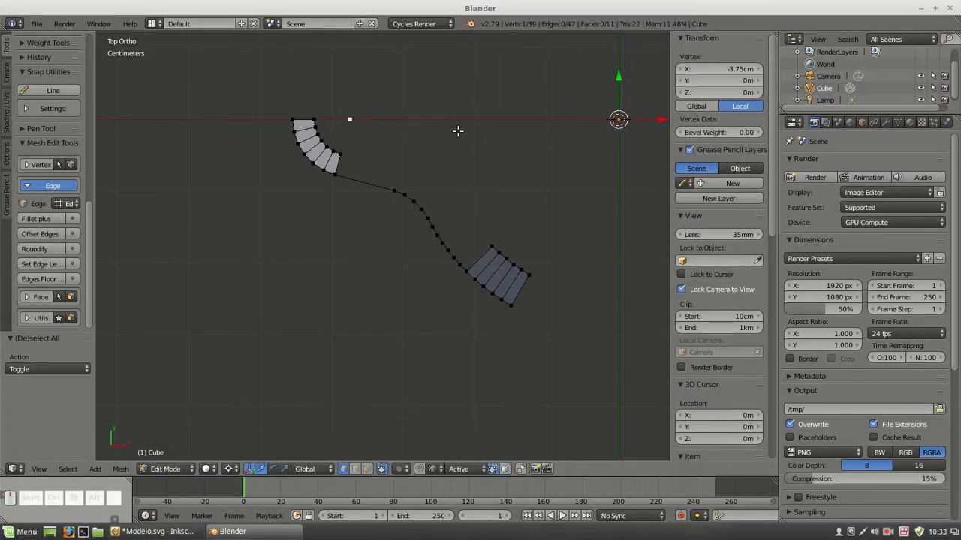
key("shift+d")
key("Escape")
left_click(715, 68)
type("0m")
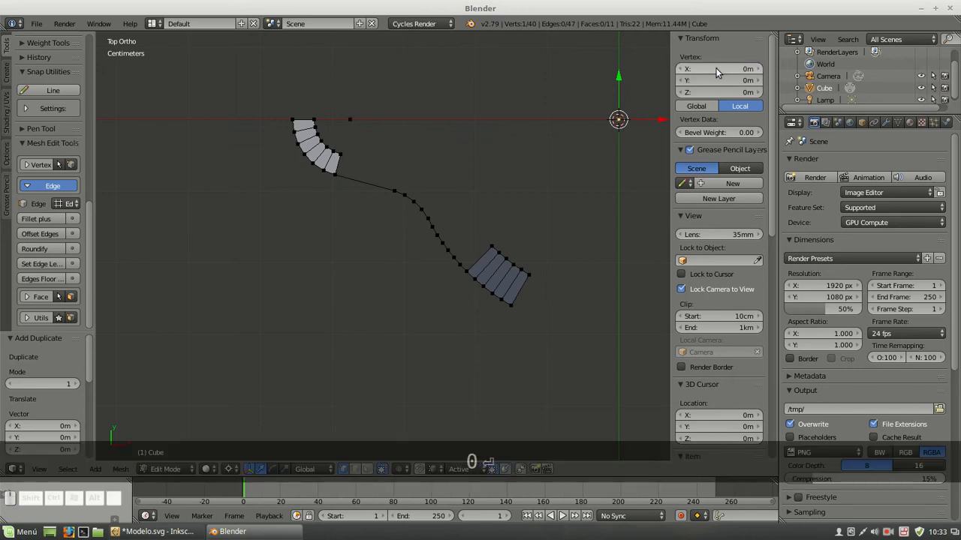
key("Return")
Extrude the center vertex about 5.6 cm along negative X, and extrude the resulting edge 5 mm along Y into a strip
key("e")
key("x")
left_click(206, 87)
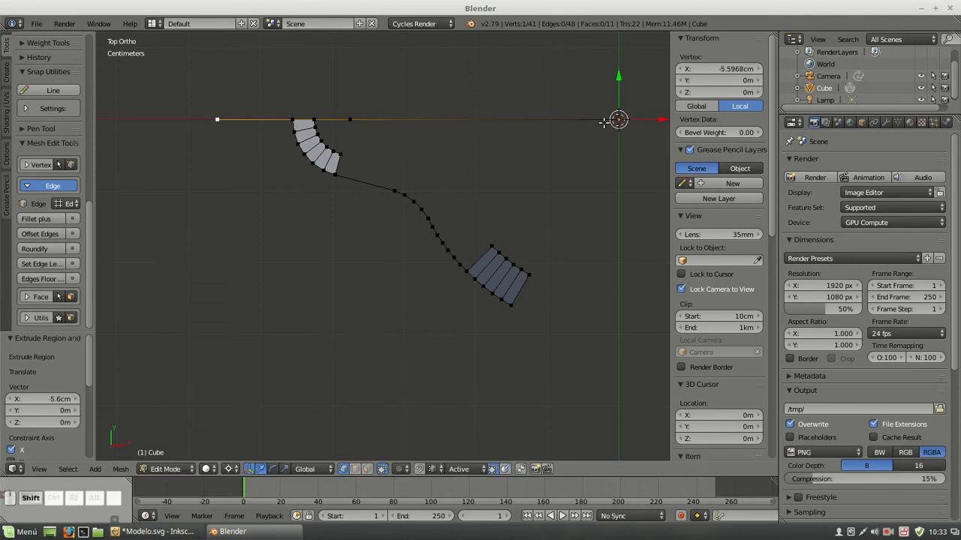
right_click(605, 123, "shift")
key("e")
key("y")
key("shift+0")
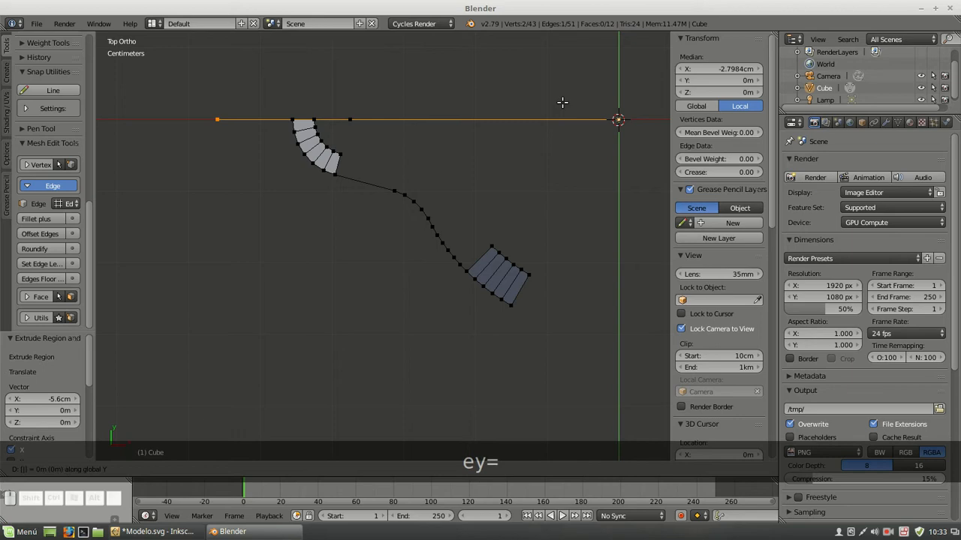
type("5mm")
key("Return")
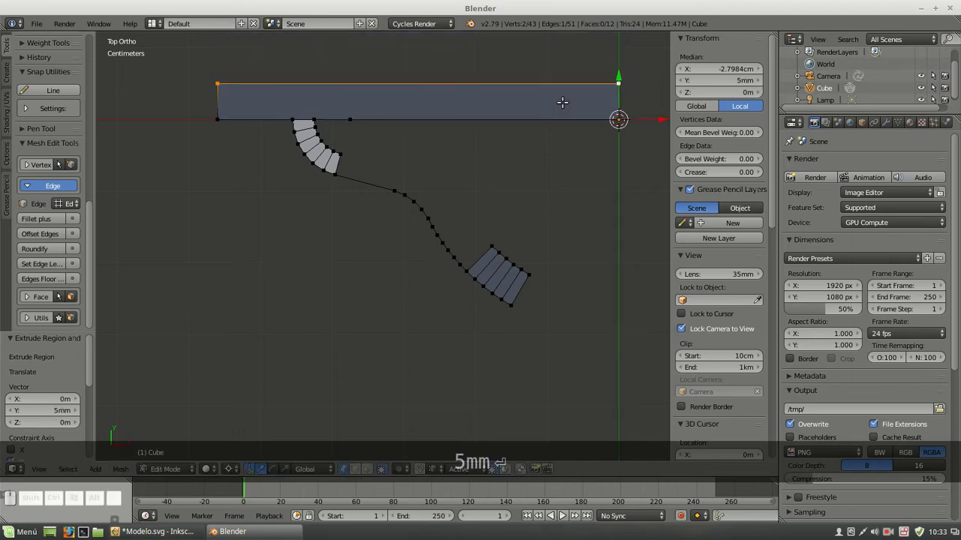
Rotate the whole strip -45° around the center and compare its position with the green band in the Inkscape drawing
right_click(217, 119, "shift")
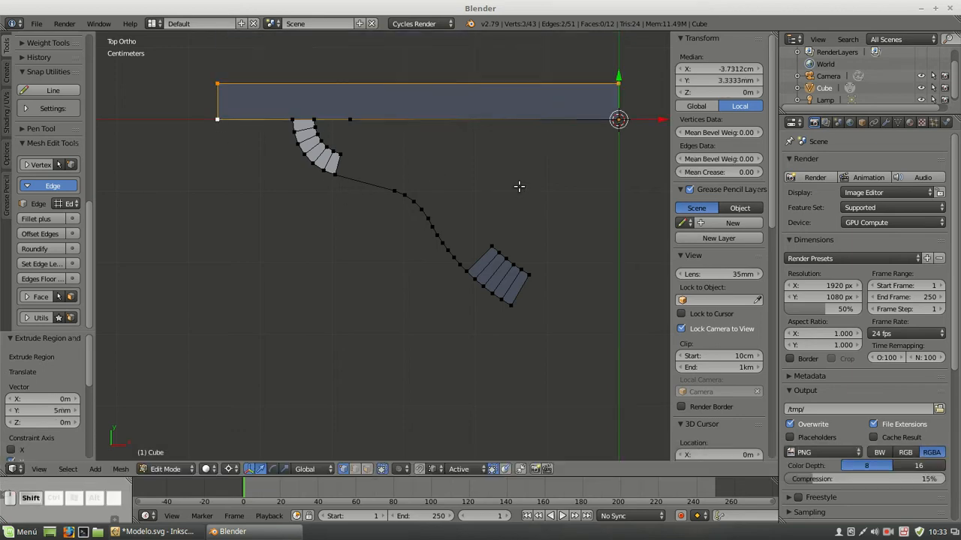
right_click(614, 123, "shift")
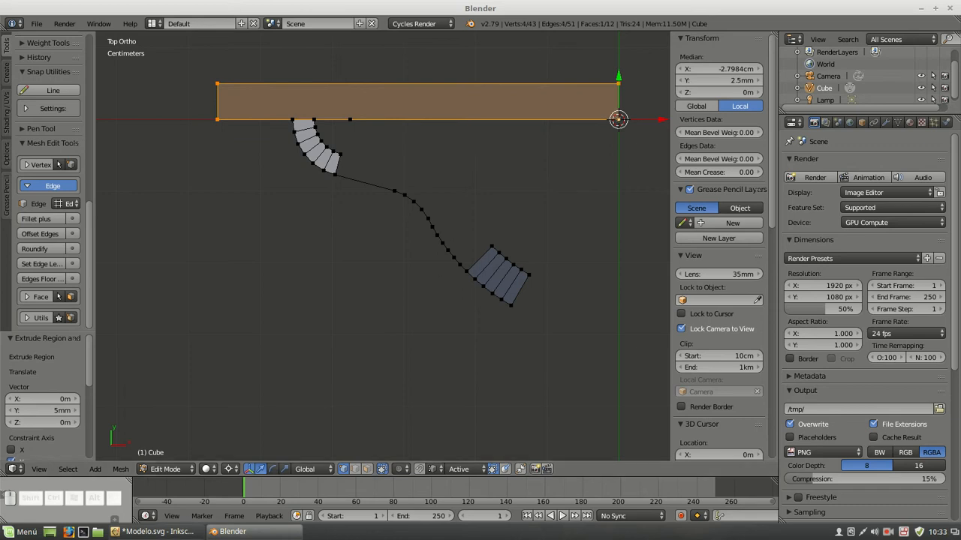
mouse_move(172, 530)
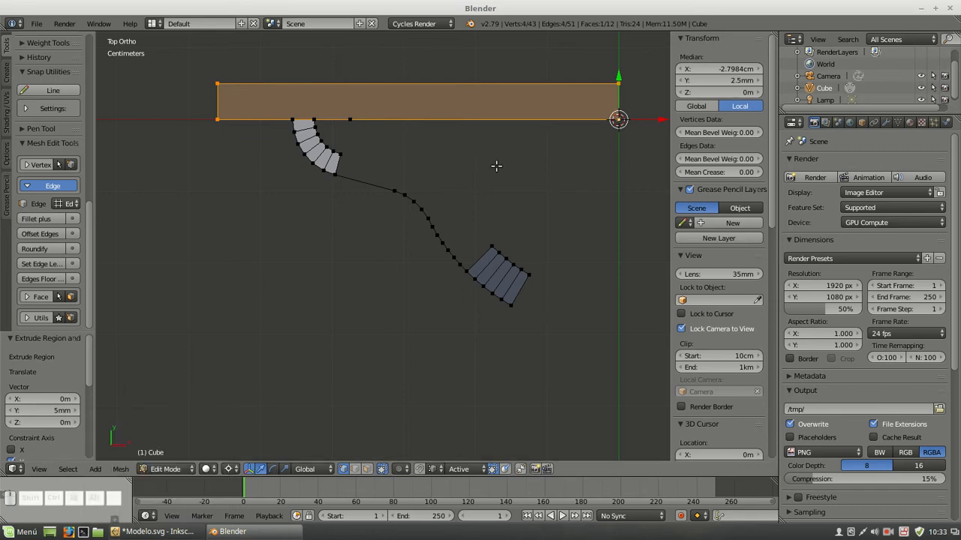
key("r")
key("minus")
key("4")
key("5")
key("Return")
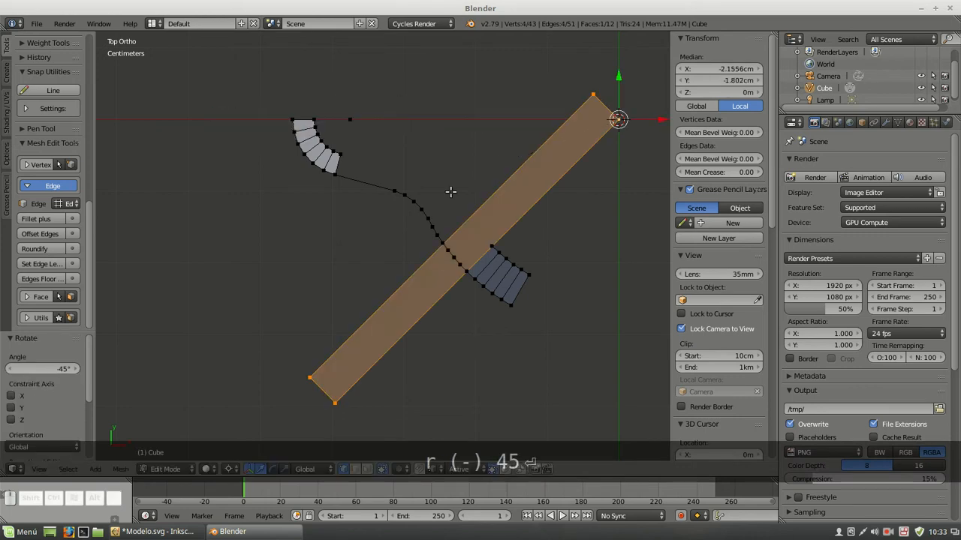
left_click(186, 535)
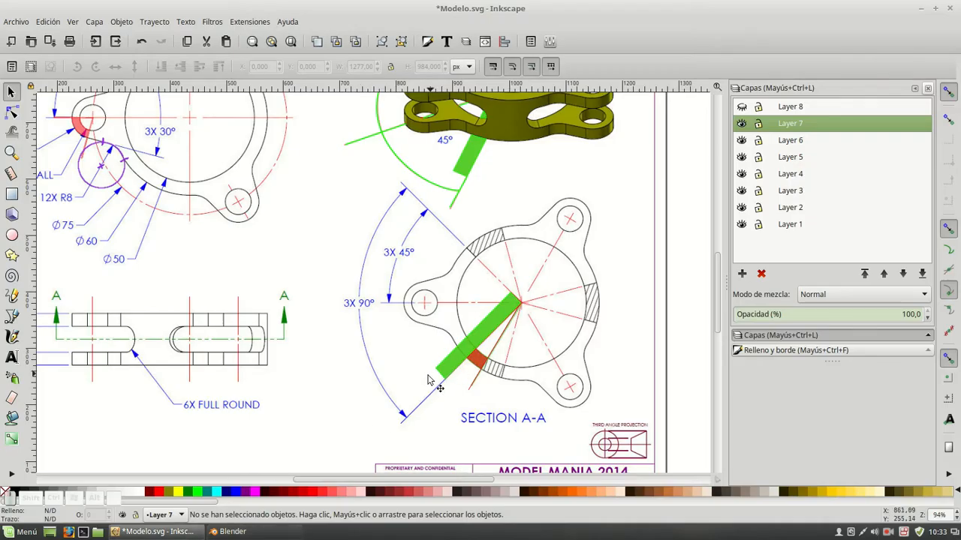
left_click(274, 534)
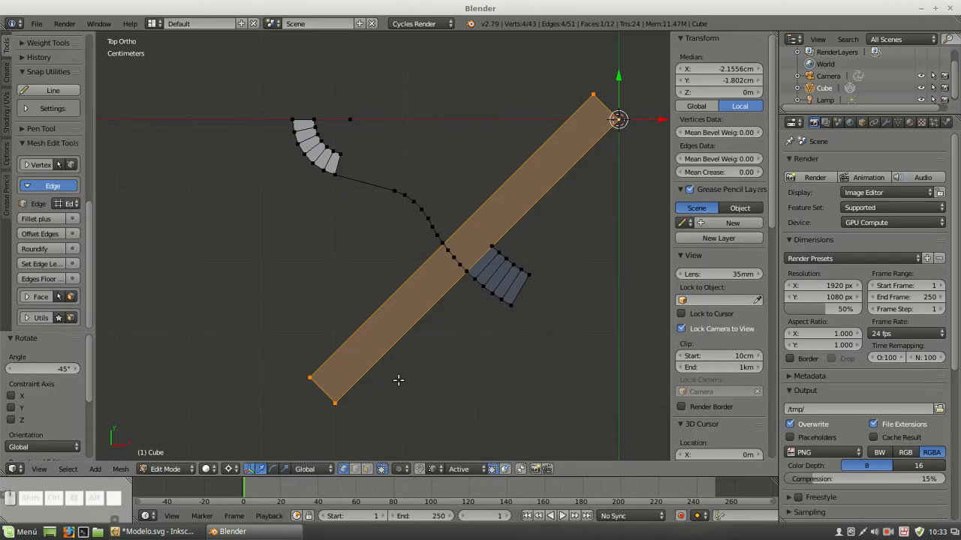
Add a vertex where the strip's outer long edge crosses the profile curve, using TinyCAD V2X
scroll(513, 218, "up", 3)
middle_click_drag(543, 208, 468, 224, "shift")
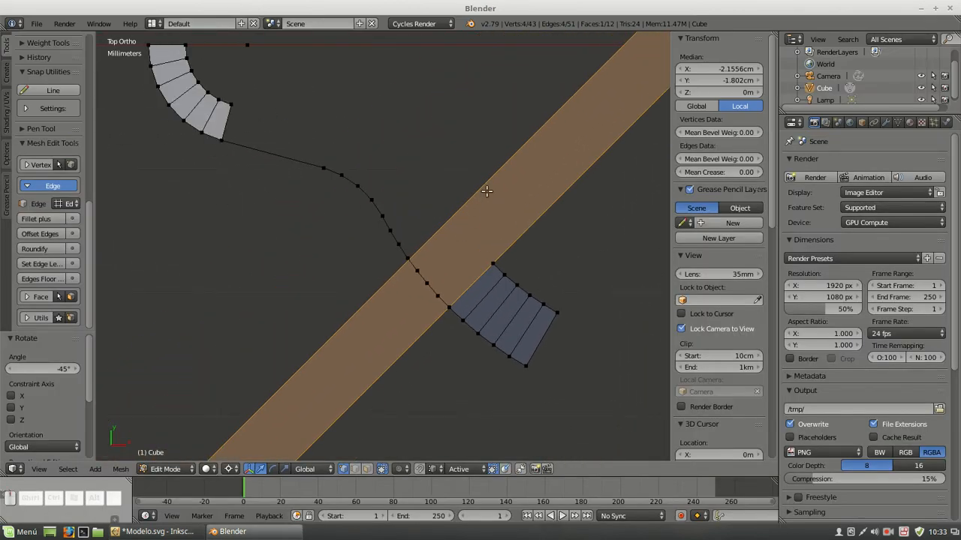
scroll(474, 269, "up", 4)
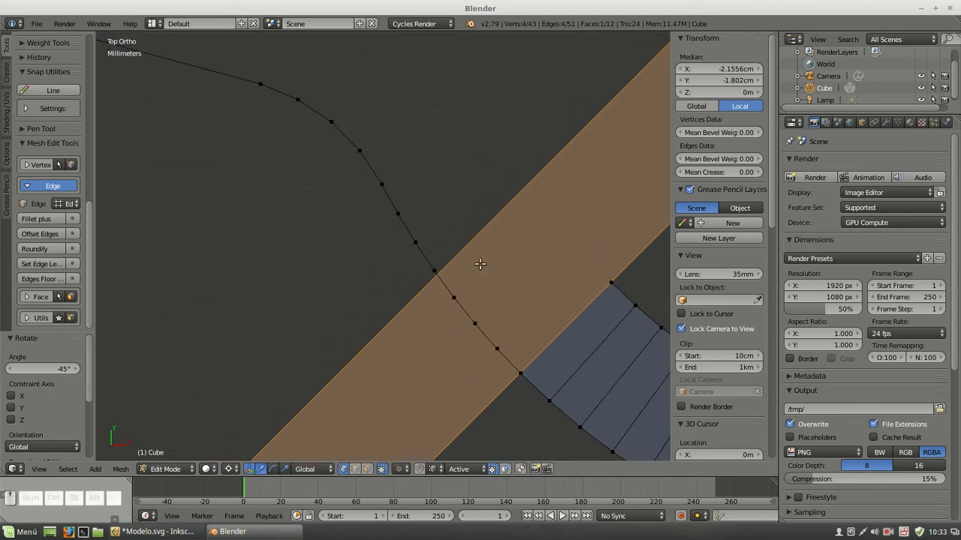
middle_click_drag(523, 262, 436, 232, "shift")
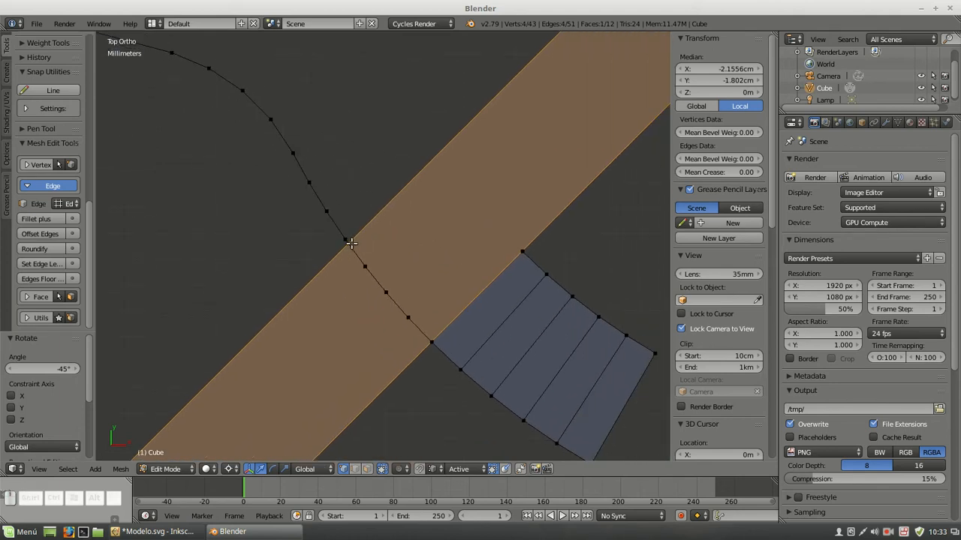
scroll(351, 248, "up", 4)
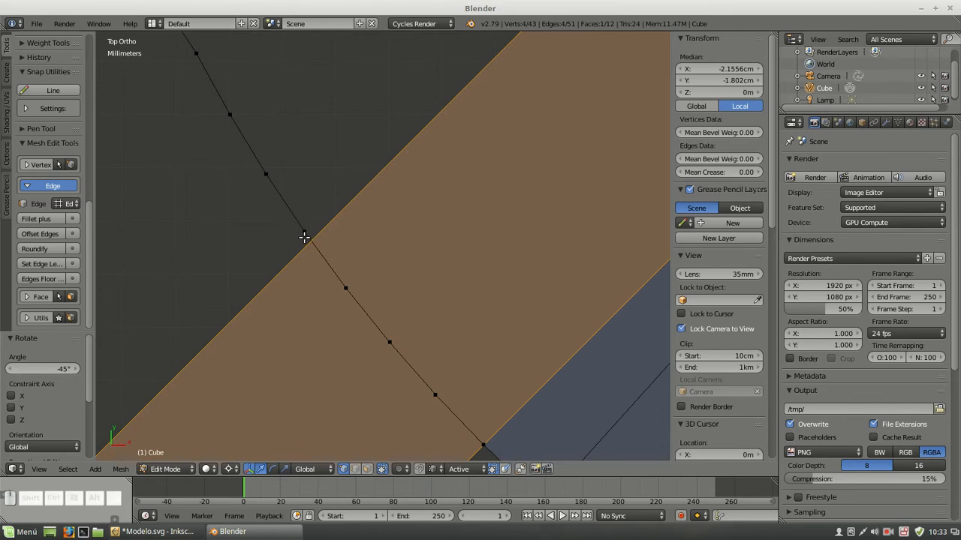
scroll(350, 241, "down", 5)
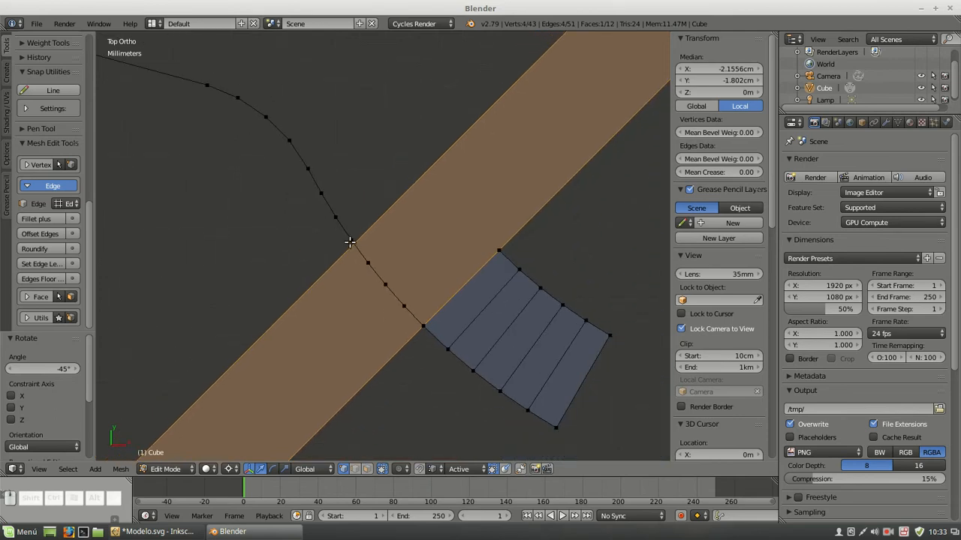
left_click(371, 268)
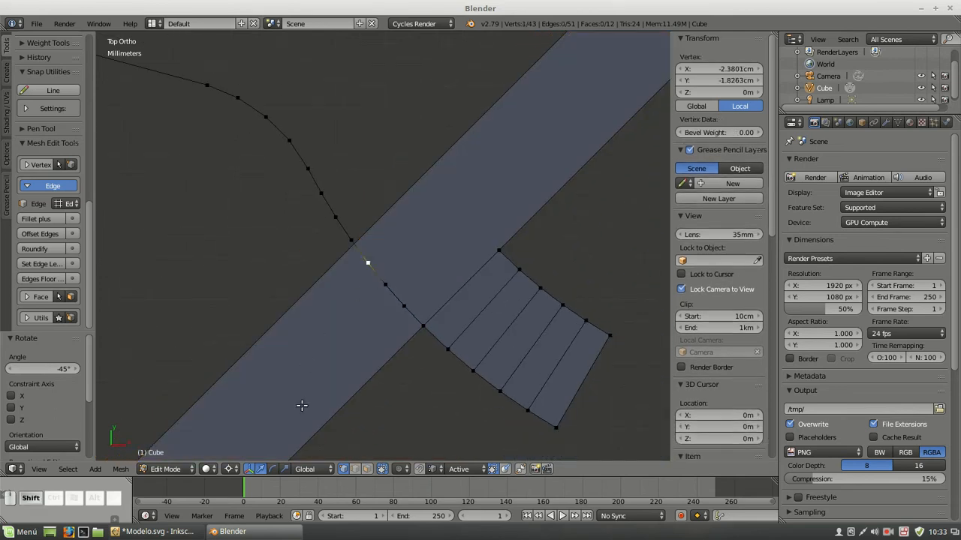
left_click(355, 470)
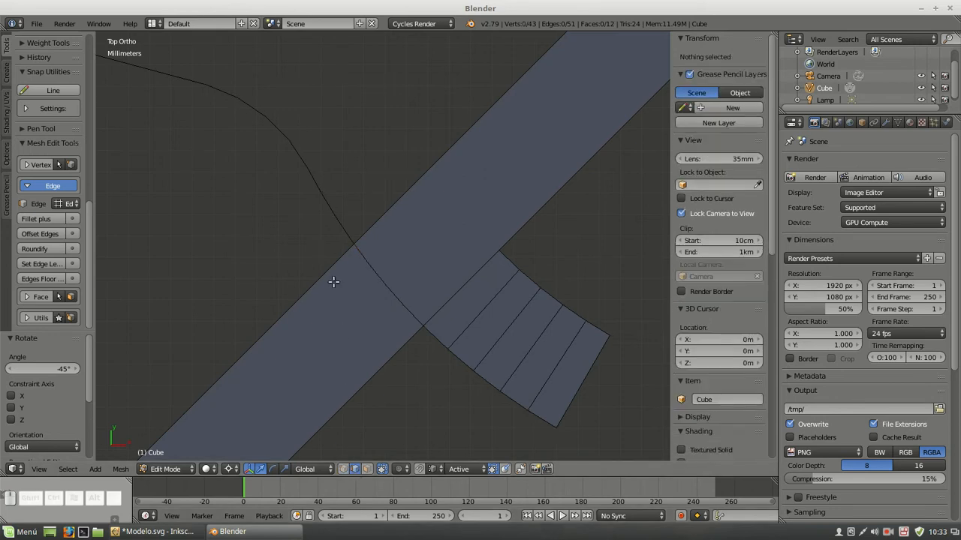
left_click(351, 245)
left_click(356, 249, "shift")
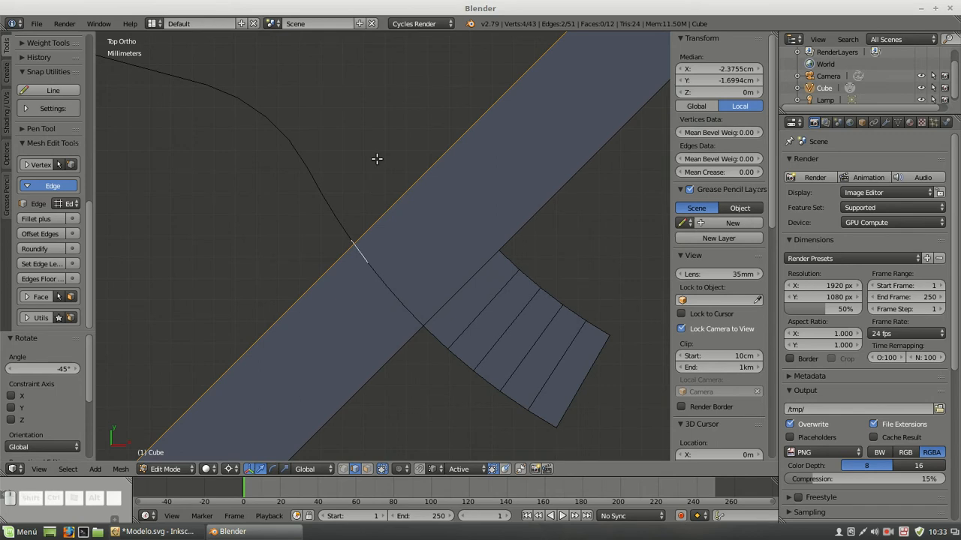
key("w")
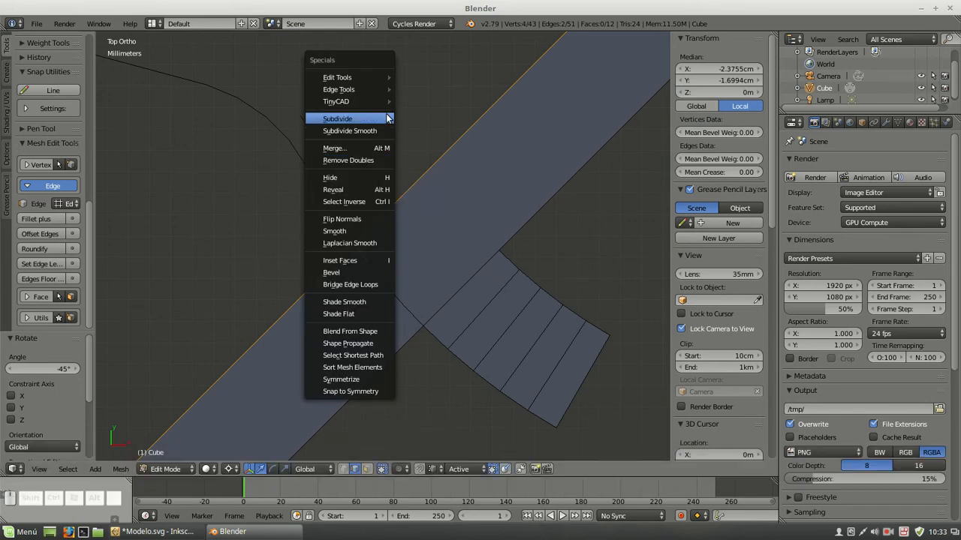
mouse_move(391, 102)
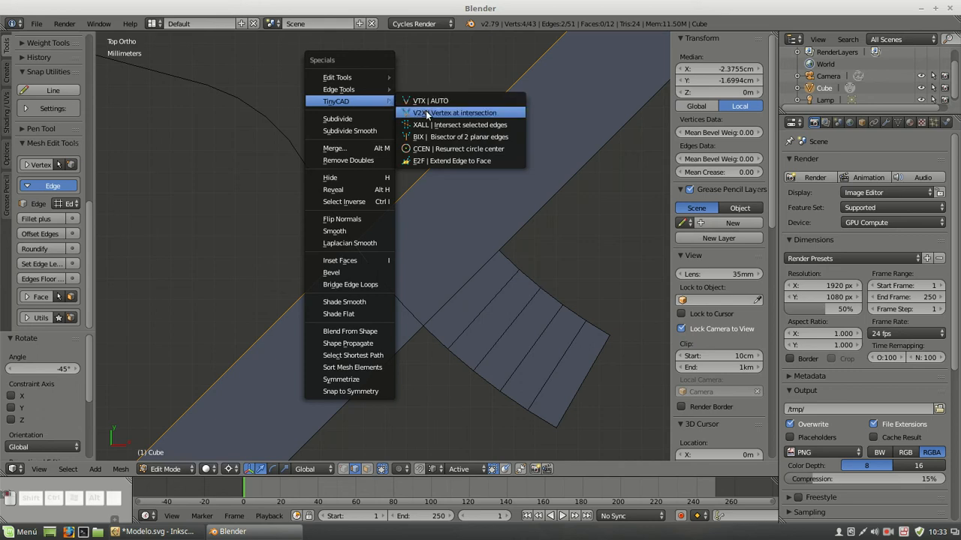
left_click(426, 112)
left_click(343, 468)
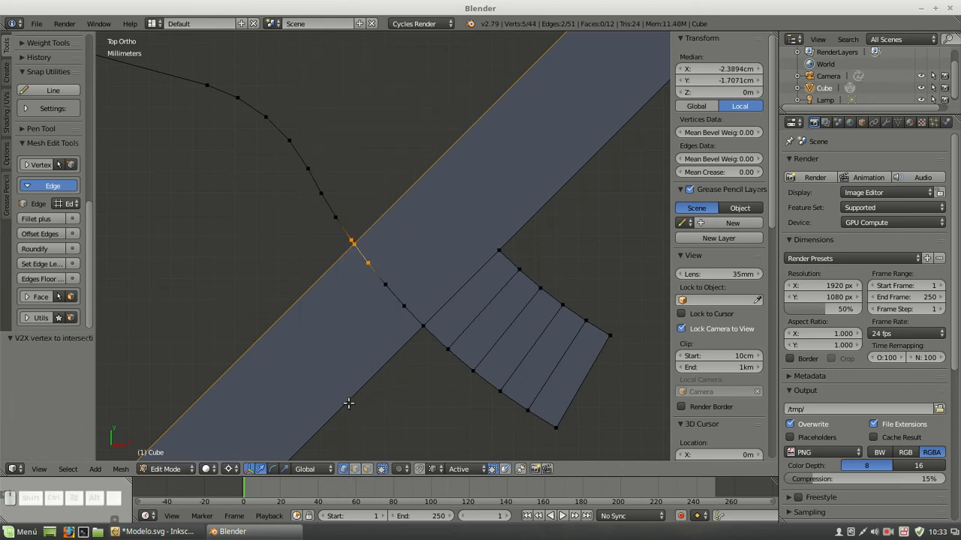
Delete the three profile vertices lying inside the strip, between the intersection vertex and the rib sector
scroll(360, 245, "up", 4)
scroll(361, 246, "down", 1)
right_click(358, 275)
right_click(386, 313, "shift")
right_click(419, 349, "shift")
key("Delete")
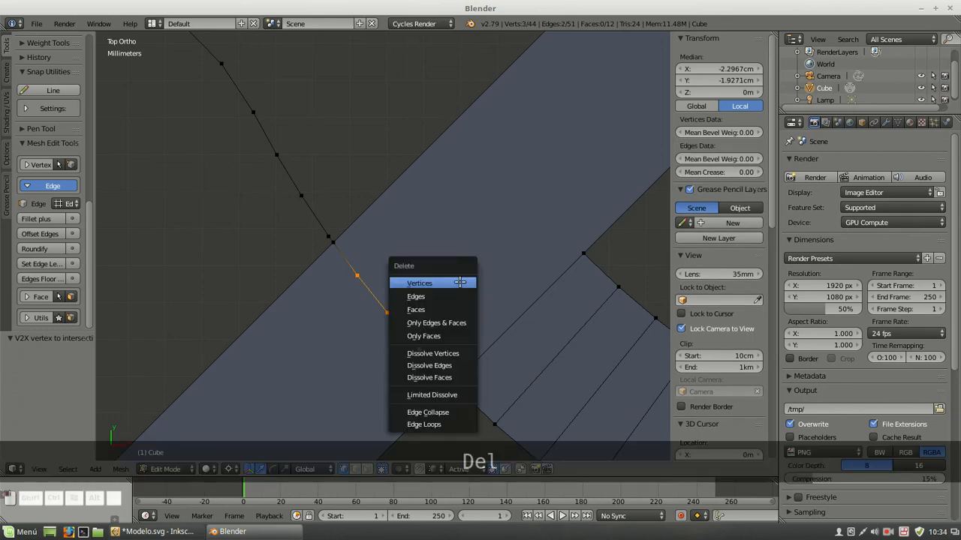
left_click(458, 280)
Merge the profile's neighbouring end vertex into the intersection vertex on the strip's outer edge, using Merge At Last
right_click(333, 241, "shift")
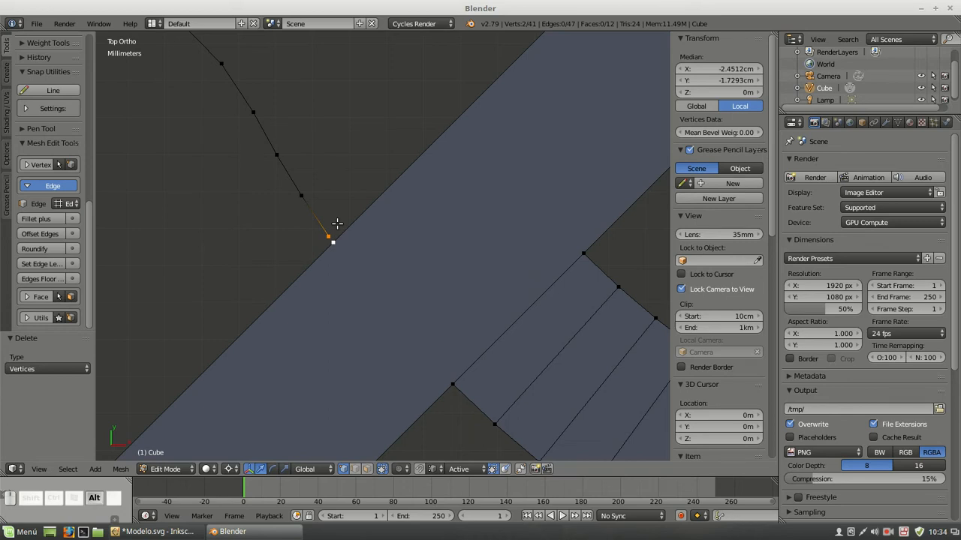
key("alt+m")
left_click(337, 222)
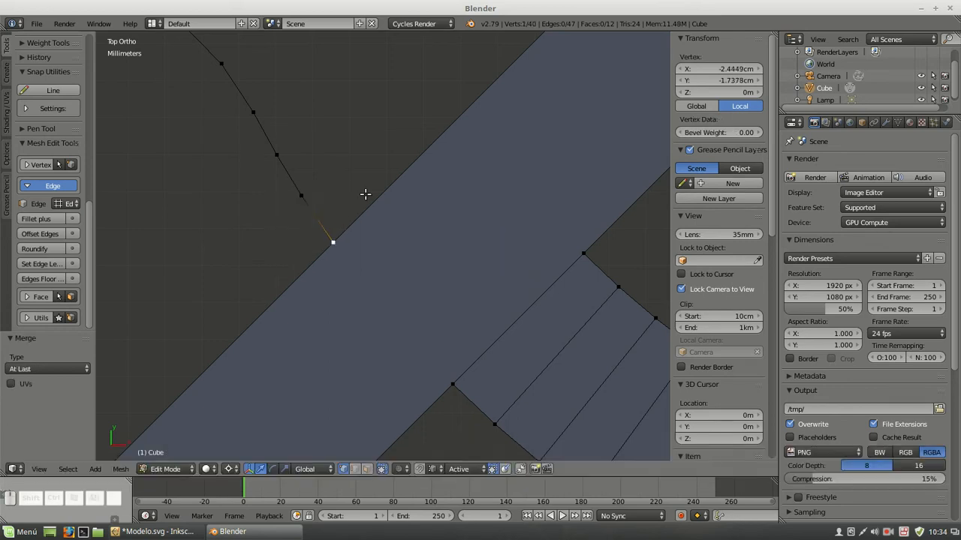
key("a")
Duplicate the lone vertex on the X axis in place and set the copy's X coordinate to -25 mm
scroll(367, 196, "down", 3)
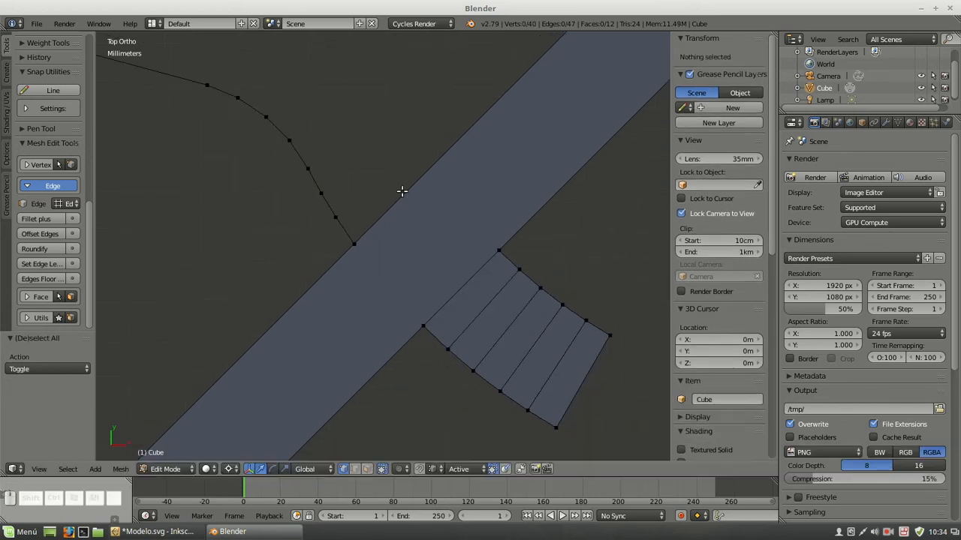
scroll(443, 214, "down", 3)
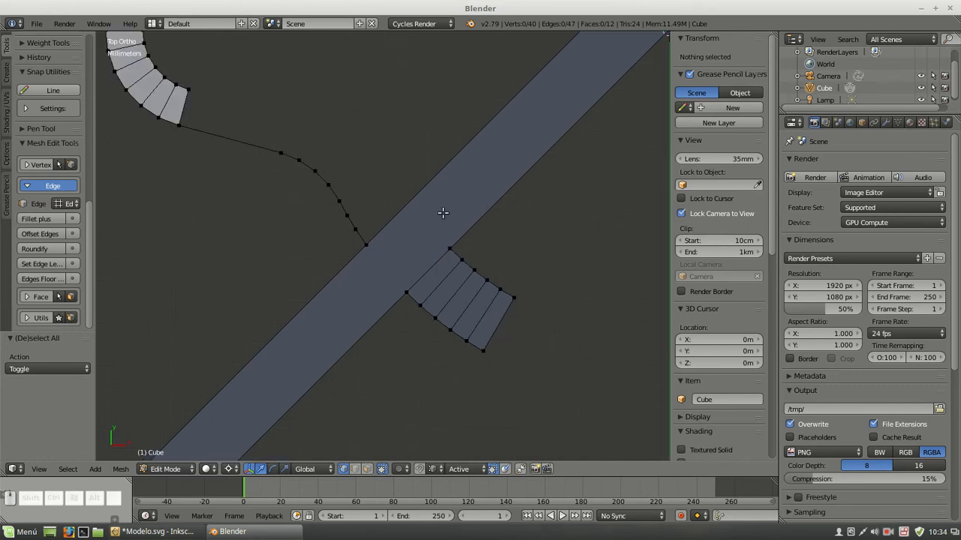
middle_click_drag(443, 147, 413, 294, "shift")
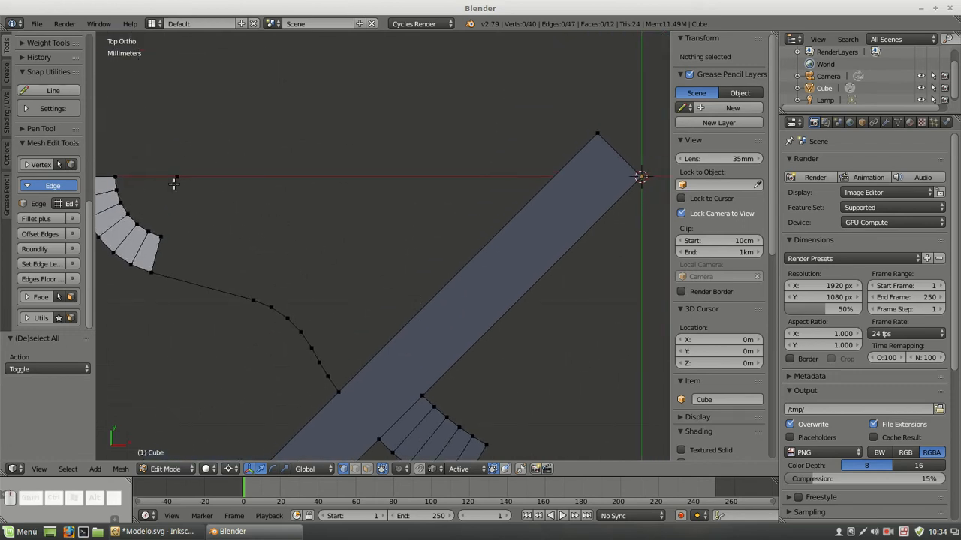
right_click(175, 180)
key("shift+d")
key("Escape")
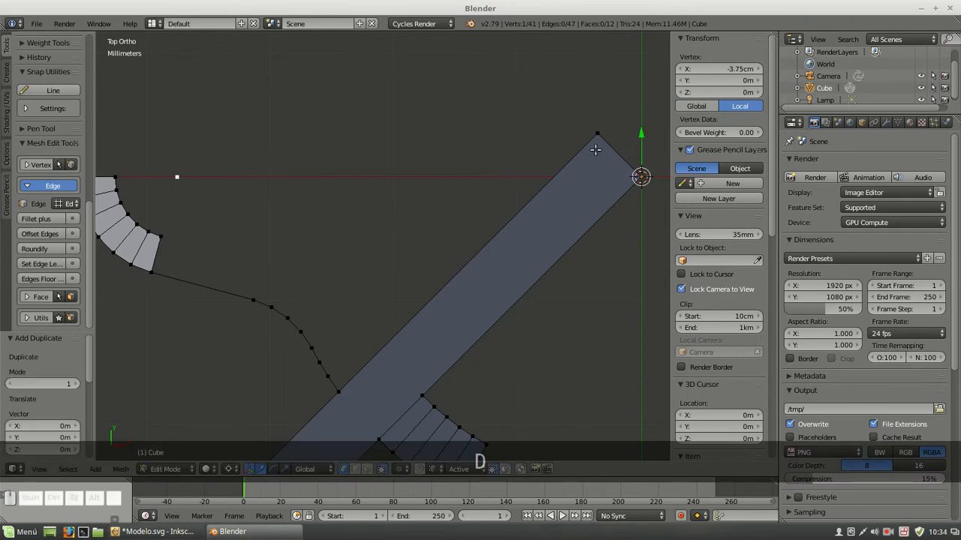
left_click(723, 69)
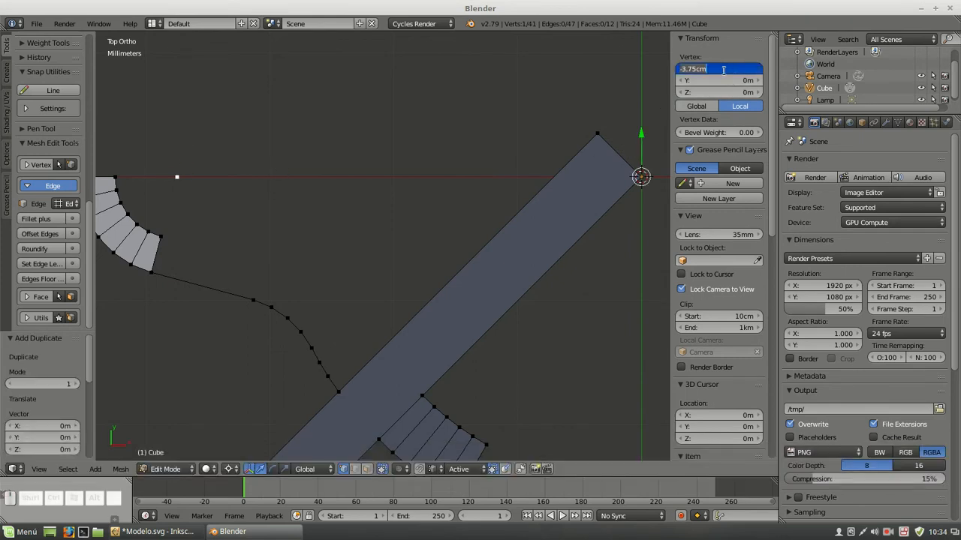
type("-25mm")
key("Return")
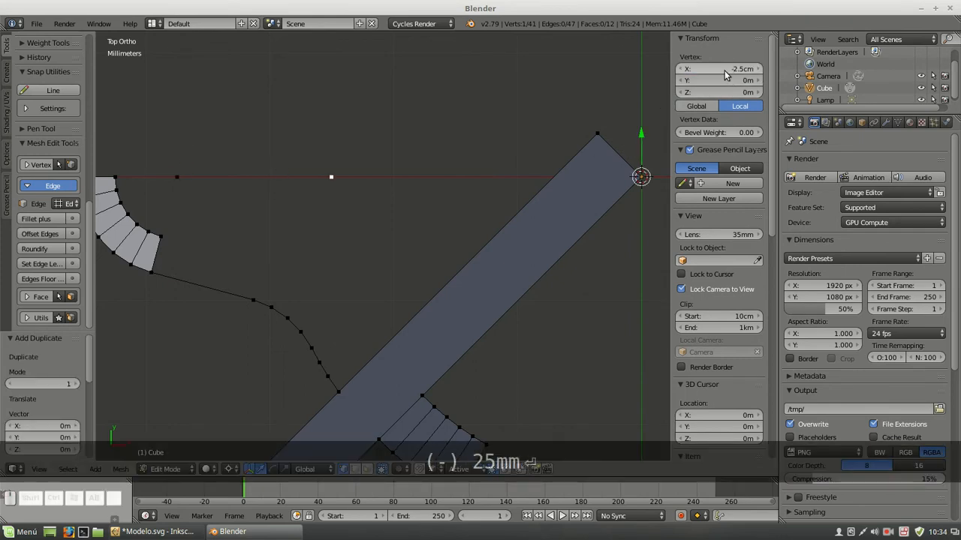
Spin the duplicated vertex around the center by -45° in 18 steps to form the inner arc
scroll(551, 220, "down", 2)
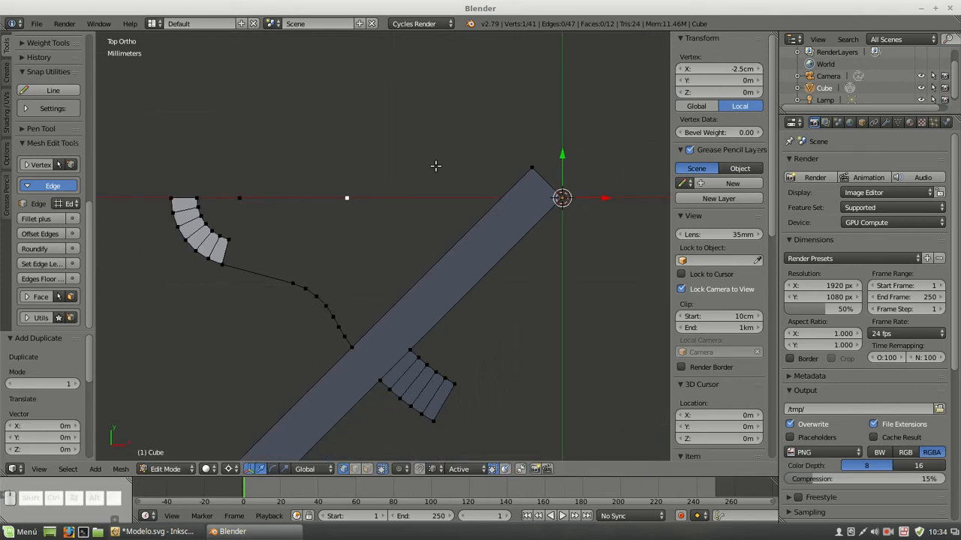
key("alt+r")
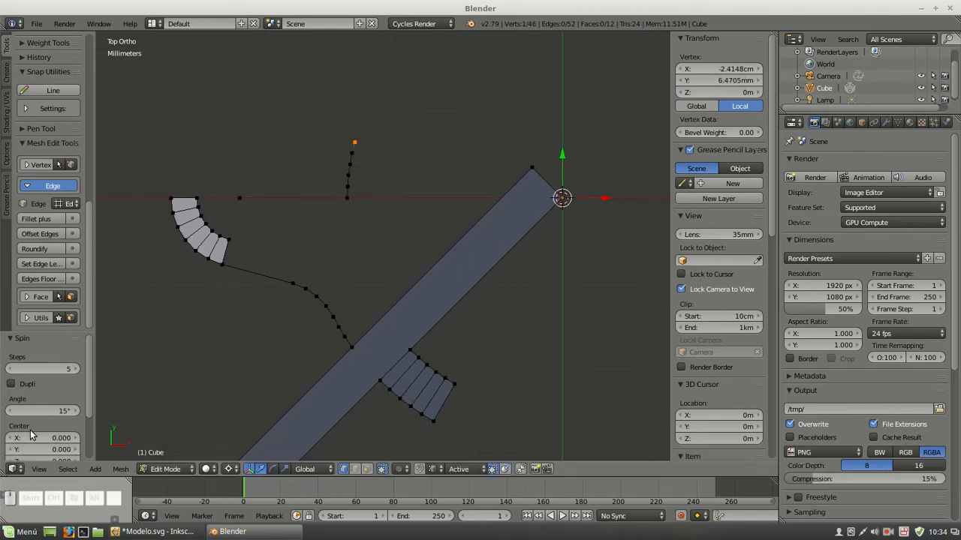
left_click(46, 412)
type("-45")
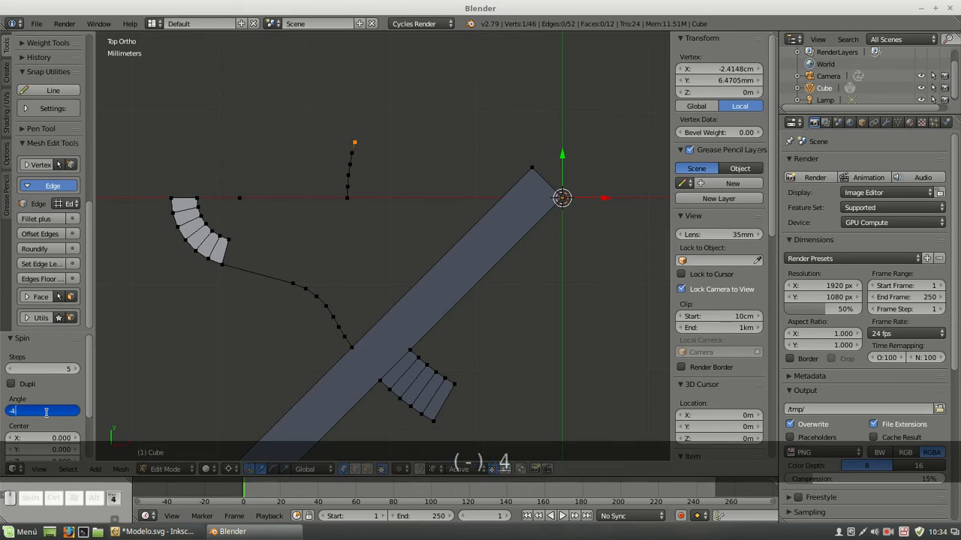
key("Return")
left_click(58, 371)
type("18")
key("Return")
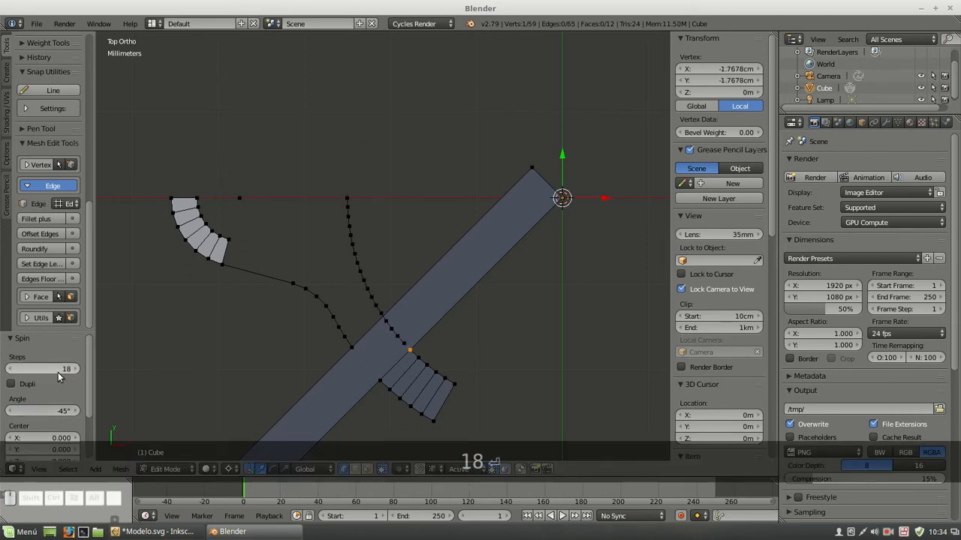
Add a vertex where the inner arc crosses the strip's long edge, using TinyCAD V2X
left_click(356, 470)
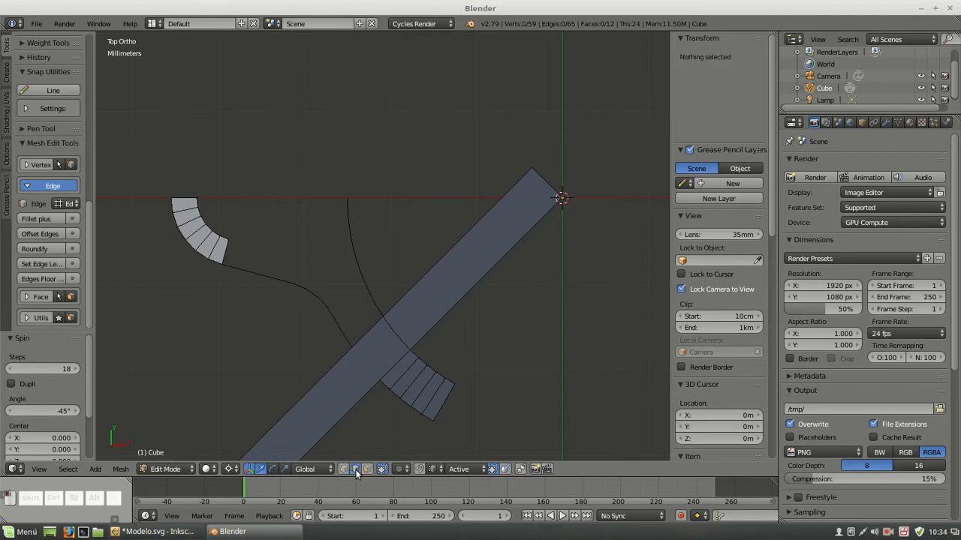
scroll(395, 338, "up", 4)
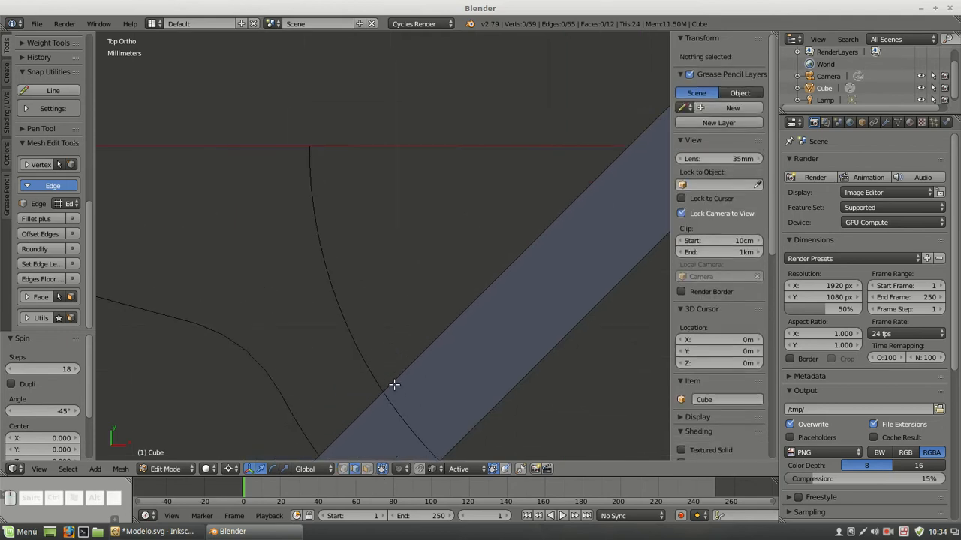
right_click(392, 385)
right_click(383, 393, "shift")
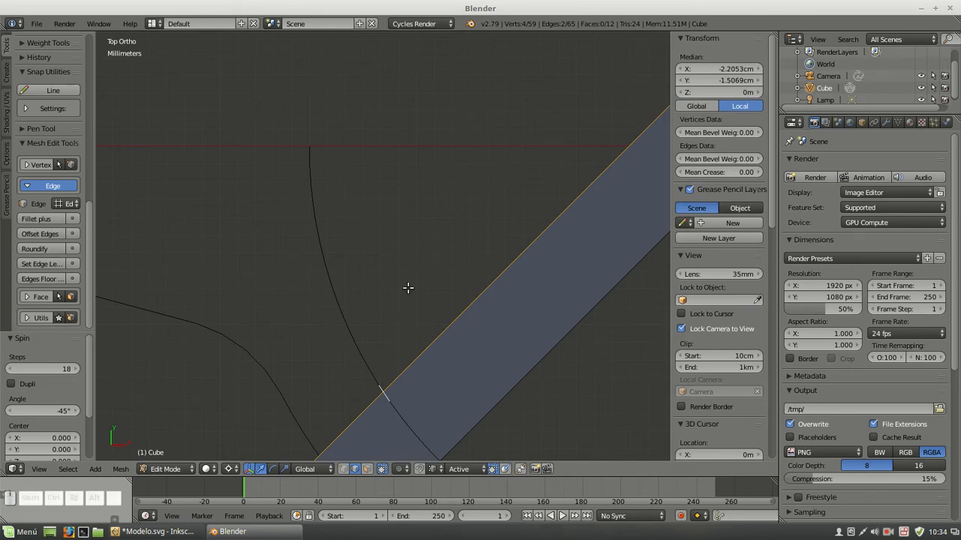
key("w")
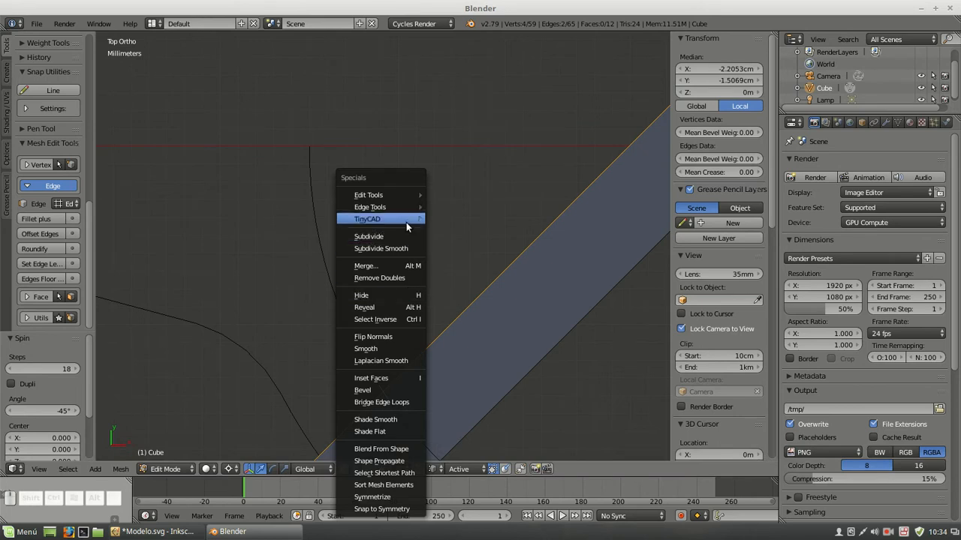
mouse_move(407, 220)
left_click(446, 232)
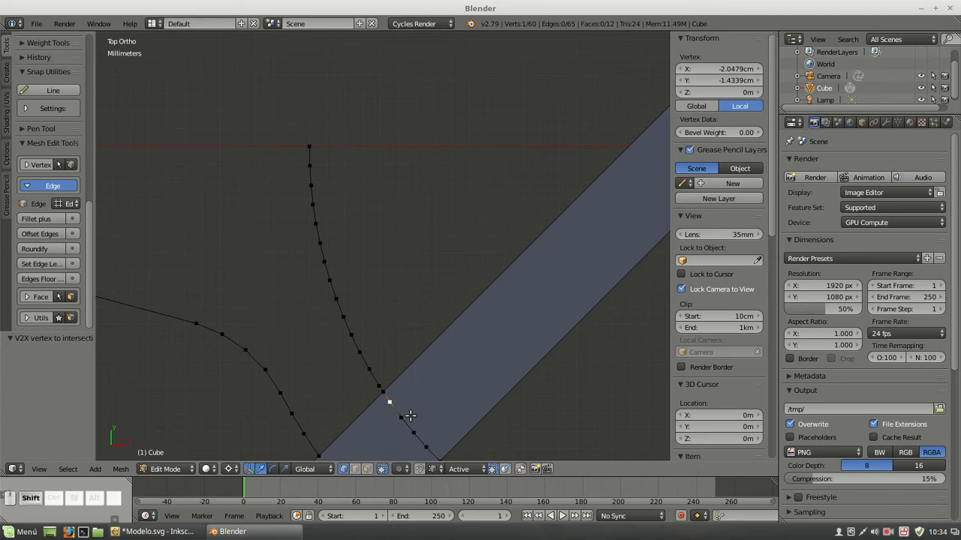
Delete the four inner-arc vertices lying inside the strip, between the intersection vertex and the rib sector
right_click(400, 418, "shift")
right_click(413, 433, "shift")
right_click(430, 436, "shift")
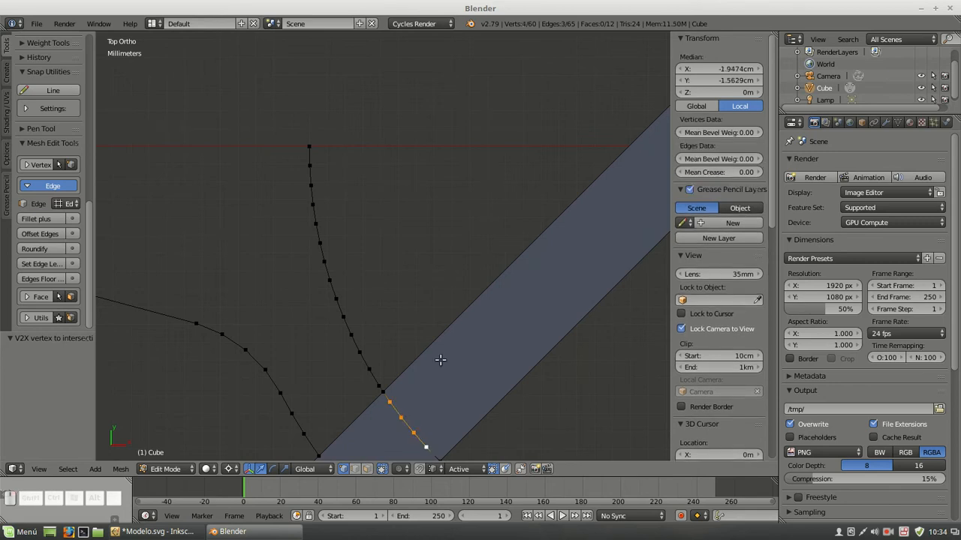
key("Delete")
left_click(413, 363)
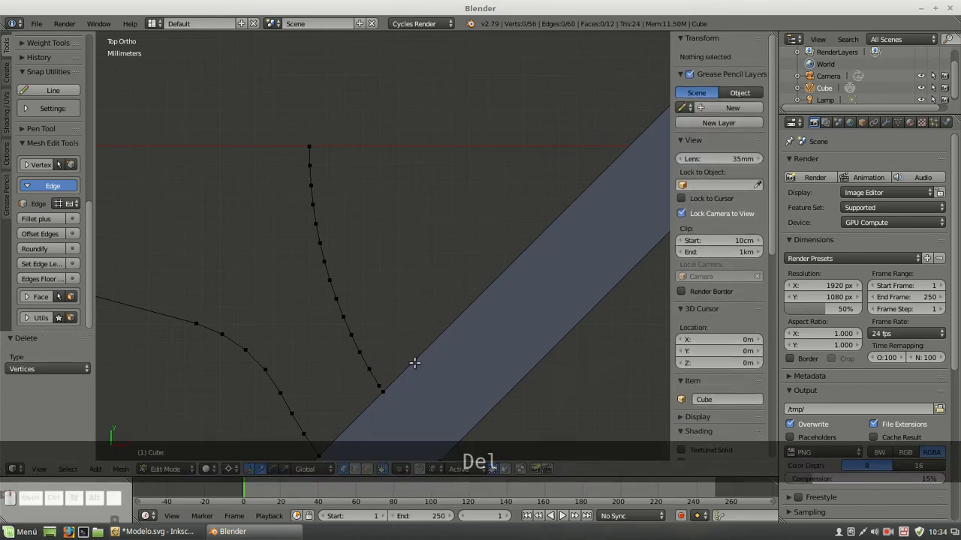
Delete the remaining linked part of the inner arc outside the strip, keeping only the intersection vertex
key("l")
key("Delete")
left_click(371, 366)
scroll(380, 348, "down", 4)
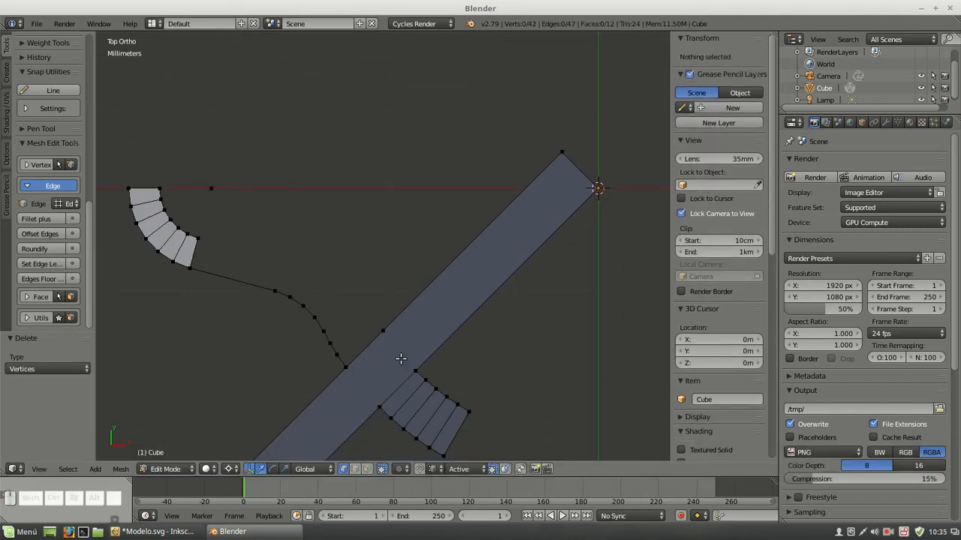
Select the inner vertex pair facing across the strip, and then the outer pair joining the profile end and the rib sector's corner
right_click(383, 331)
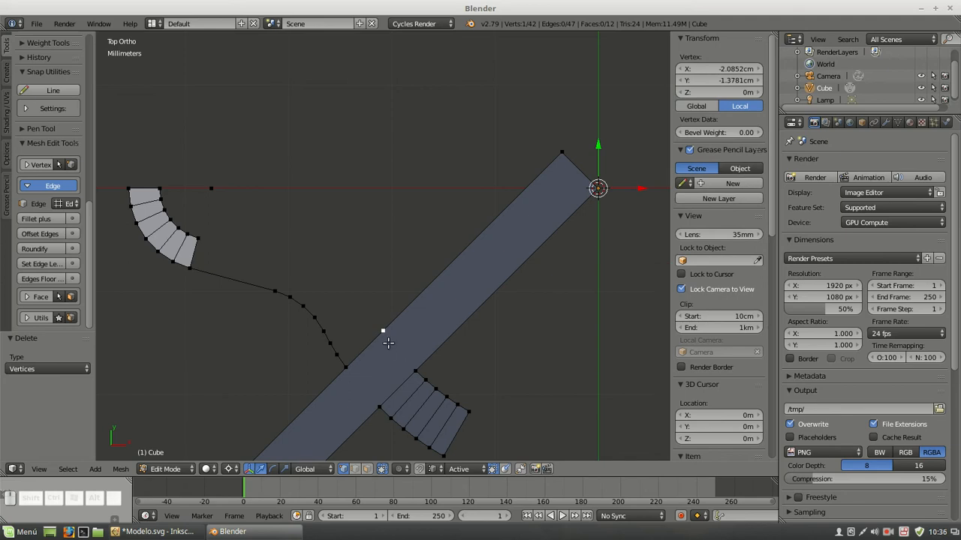
right_click(416, 370, "shift")
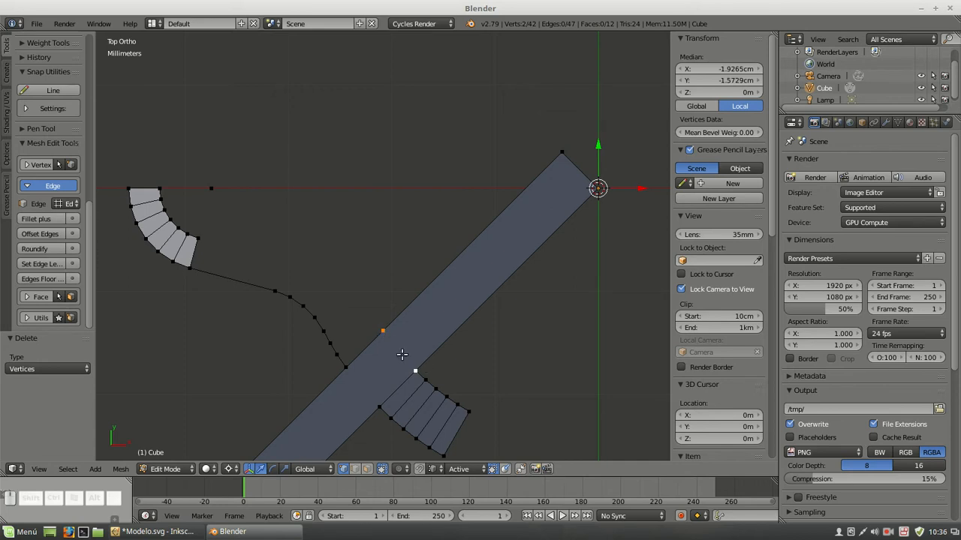
right_click(346, 367)
right_click(373, 398, "shift")
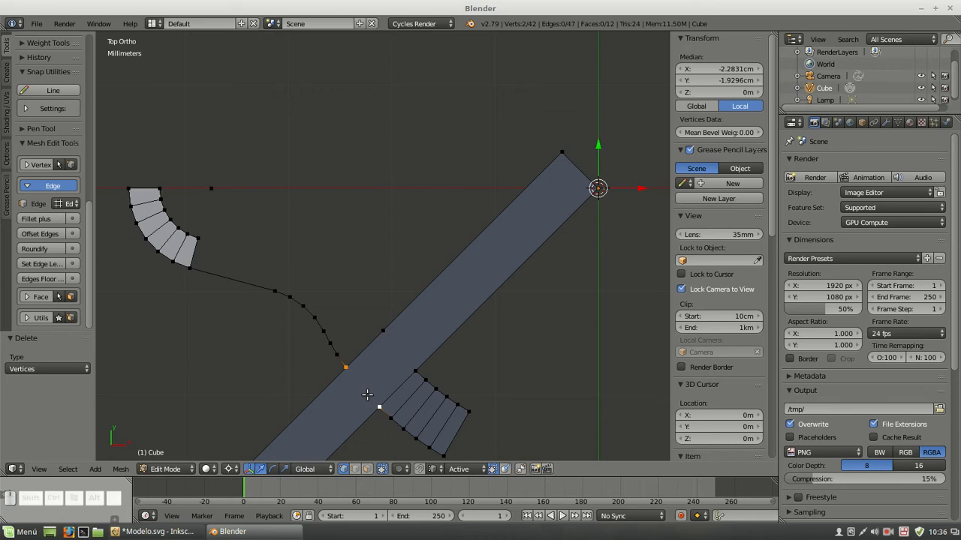
Fill a temporary triangle between the inner vertex pair facing across the strip and the strip corner at the origin
right_click(380, 334)
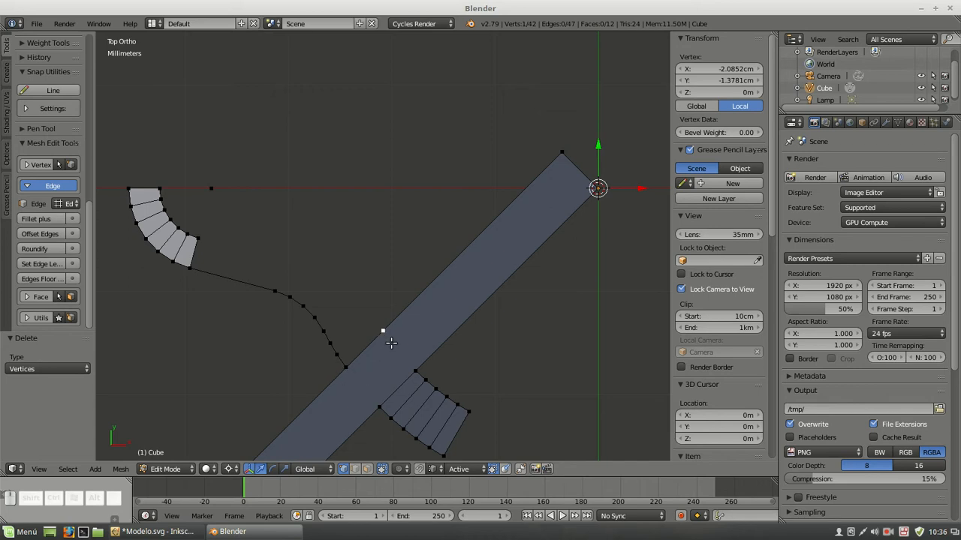
scroll(387, 340, "up", 2)
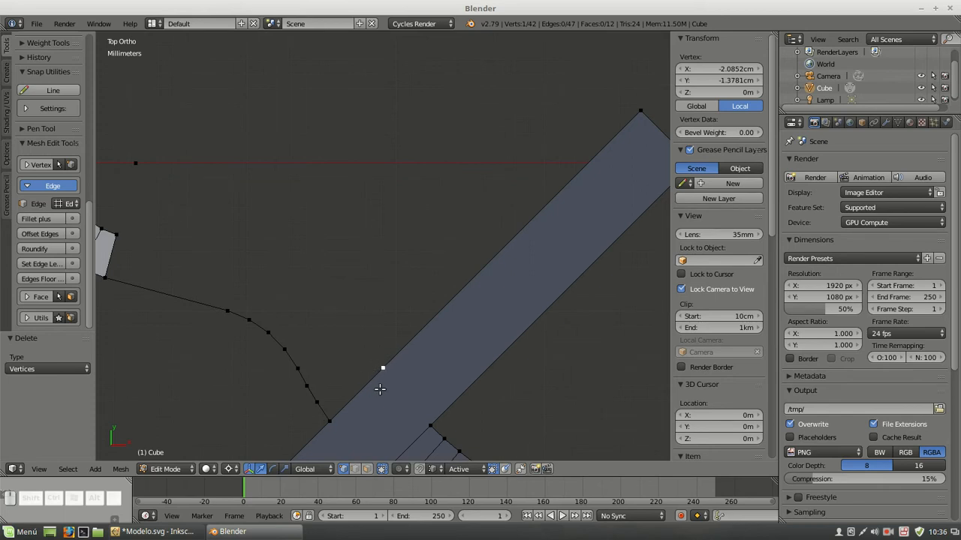
scroll(380, 389, "down", 3)
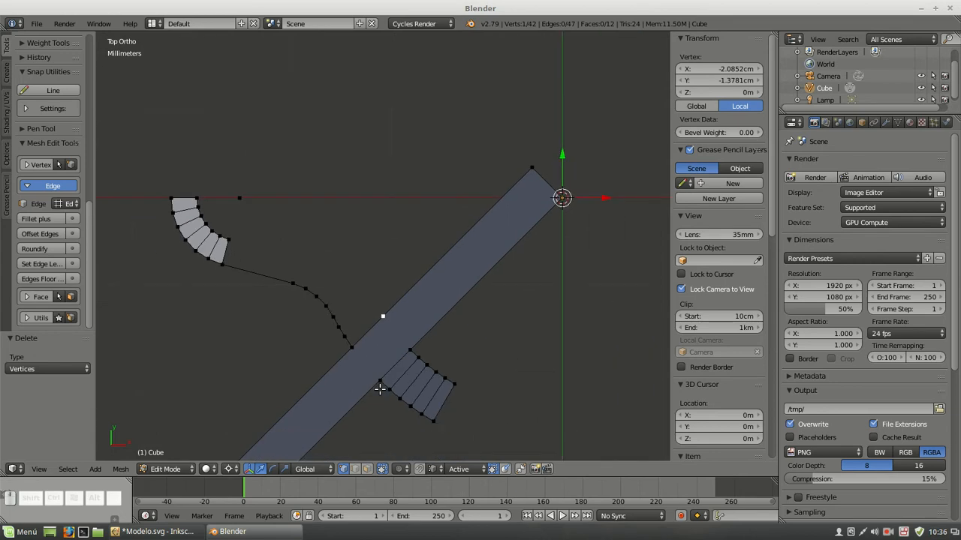
right_click(410, 348, "shift")
right_click(560, 199, "shift")
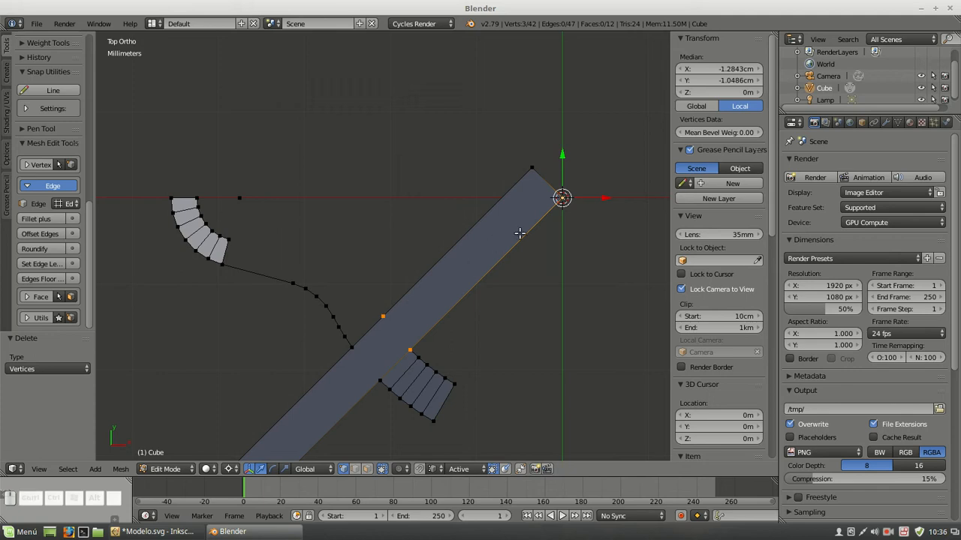
key("f")
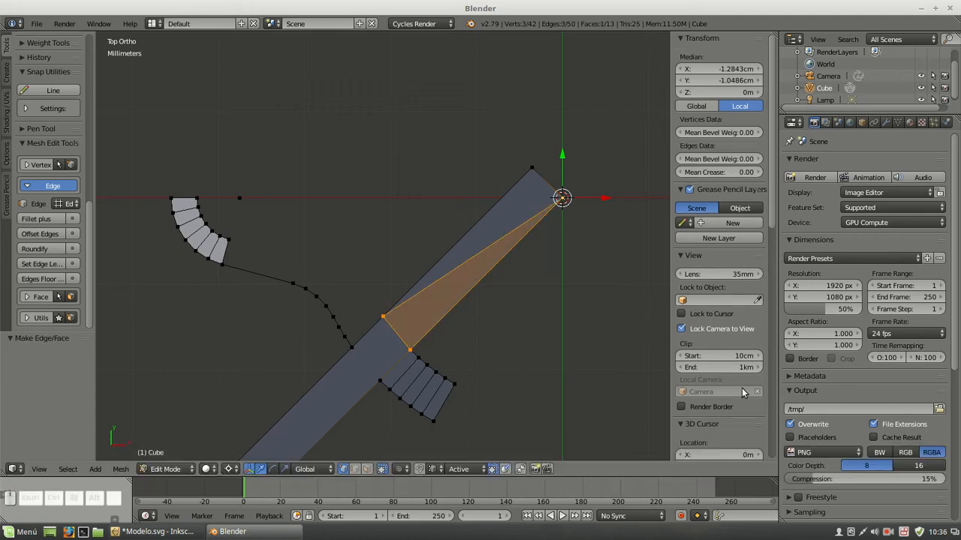
Turn on the face angle display for the mesh to read the triangle's angle at the origin
scroll(741, 392, "down", 3)
scroll(741, 388, "down", 10)
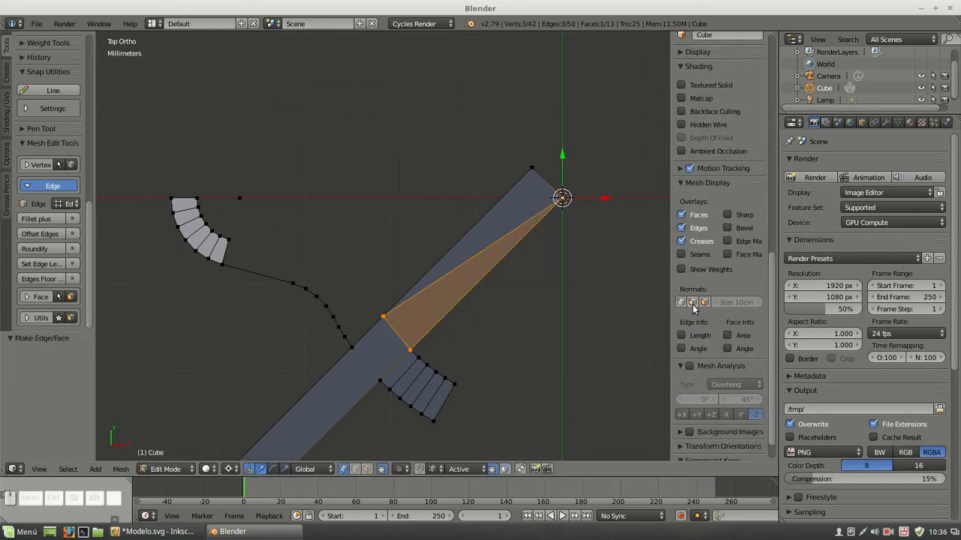
left_click(704, 303)
left_click(705, 304)
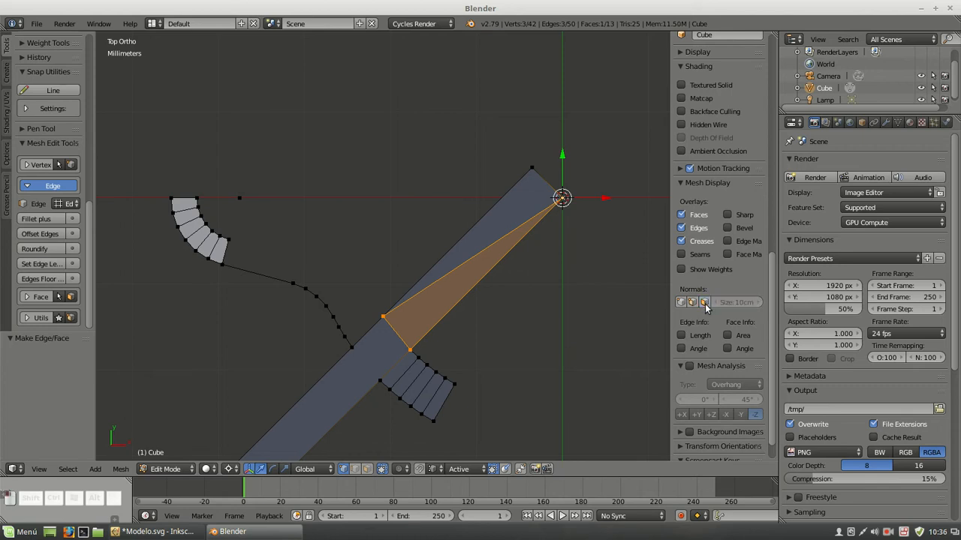
left_click(728, 349)
Undo the temporary measuring triangle while keeping the inner vertex pair and origin corner in place
key("ctrl+z")
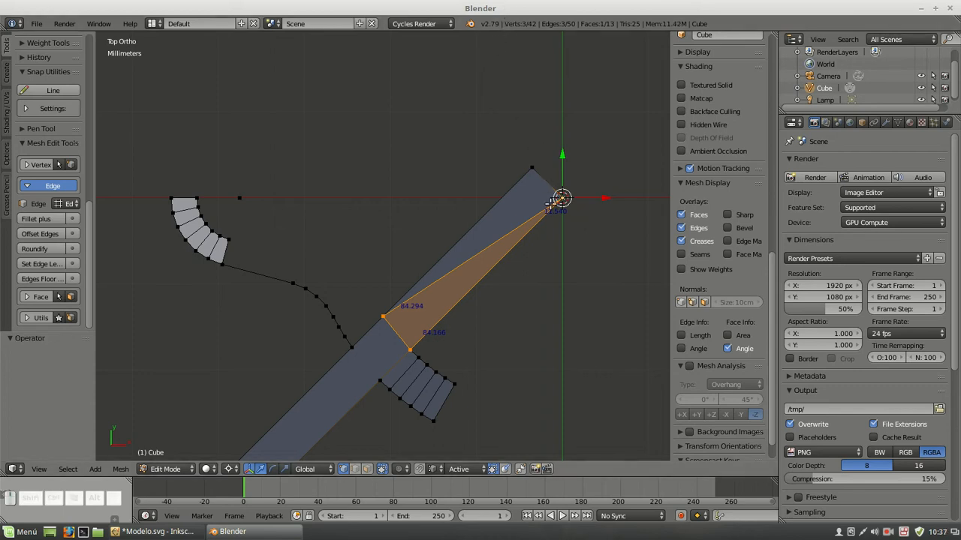
key("ctrl+z")
key("ctrl+z")
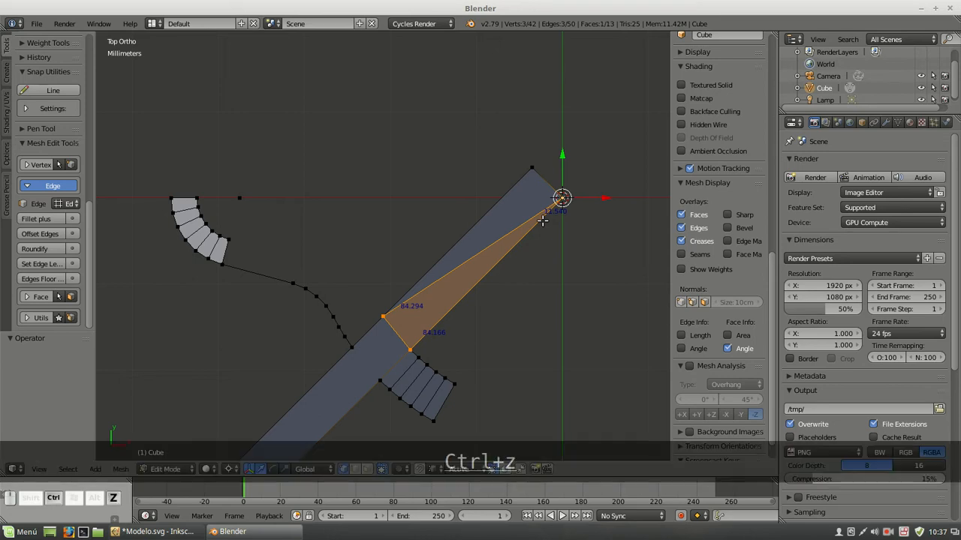
key("ctrl+z")
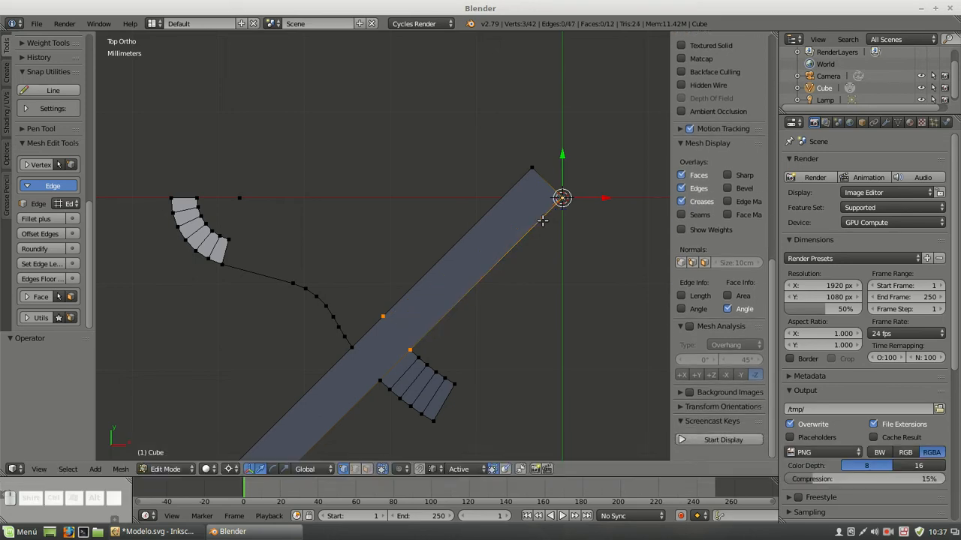
Spin the rib sector's inner corner vertex about the origin across the strip by 11.540° in 4 steps
right_click(410, 345)
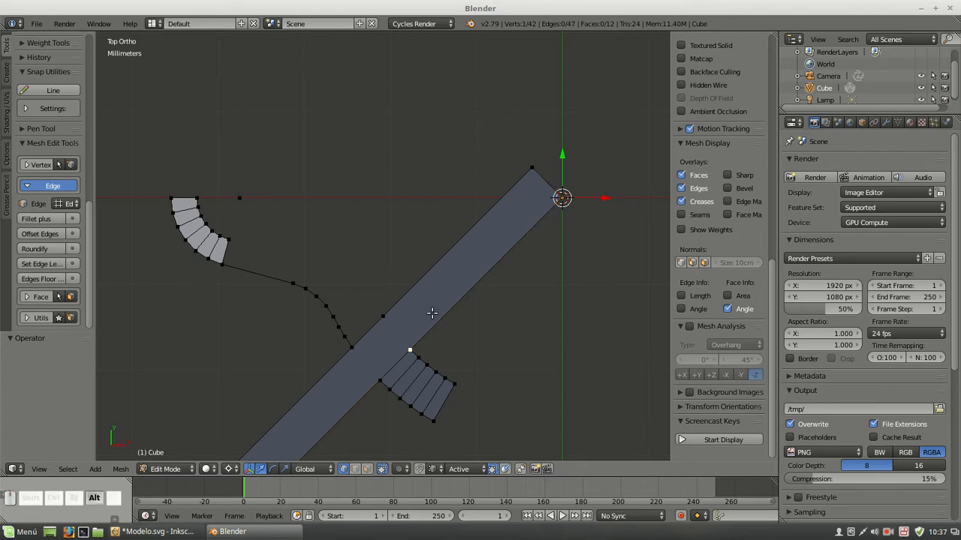
key("alt+r")
left_click(46, 411)
type("11.540")
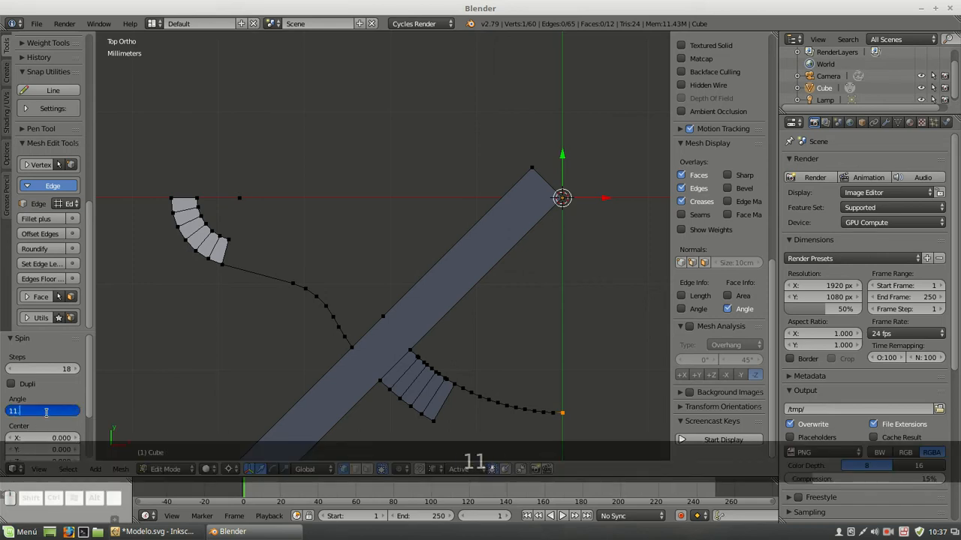
key("Return")
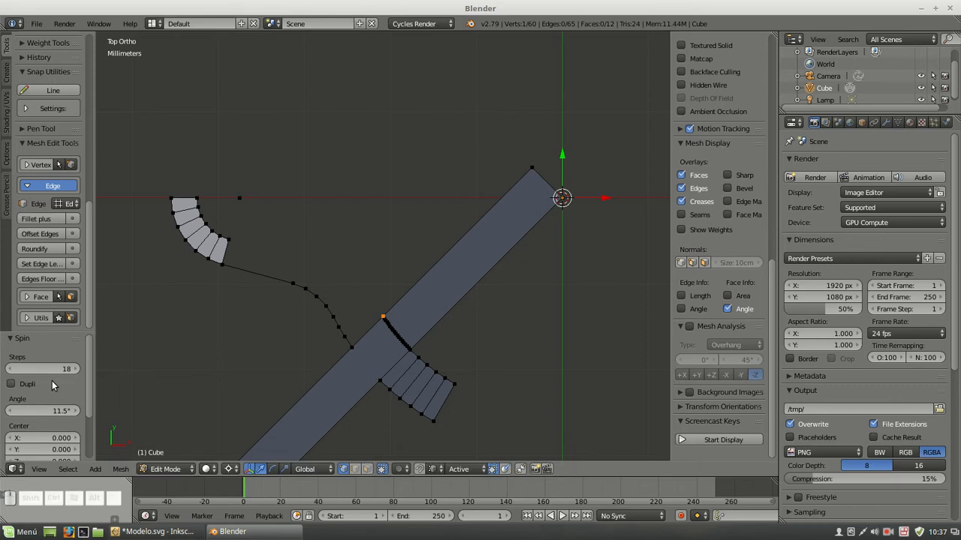
left_click(52, 368)
type("4")
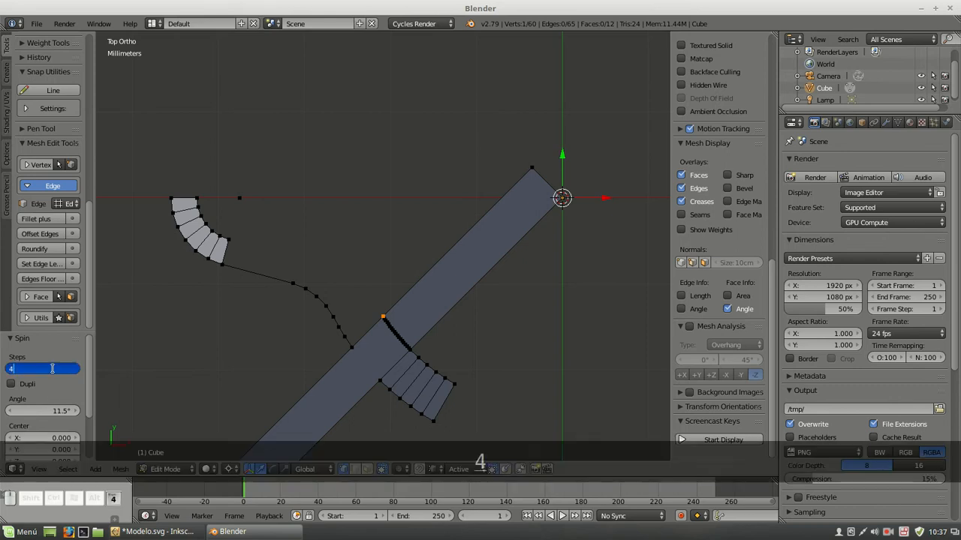
key("Return")
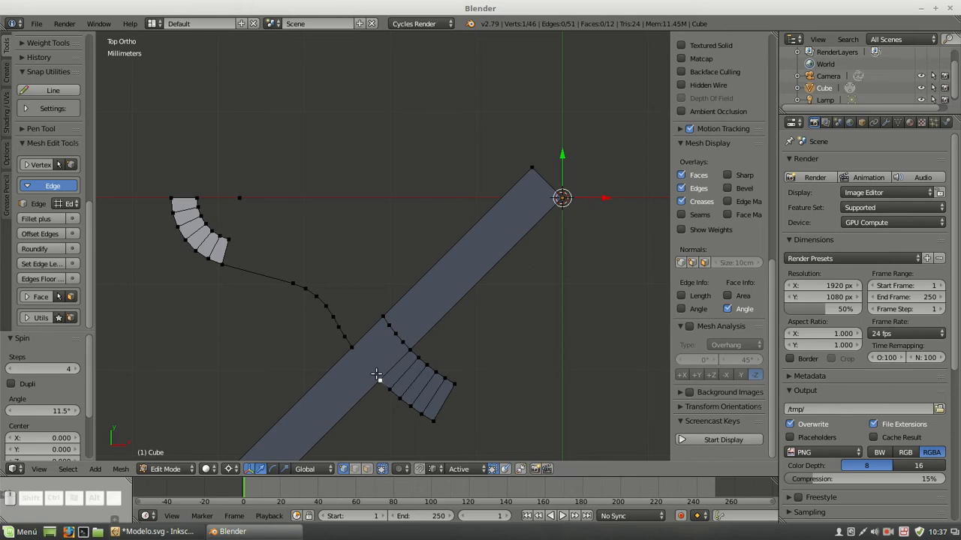
Measure the angle at the origin between the outer vertex pair with a temporary triangle, and undo the triangle
left_click(559, 198, "shift")
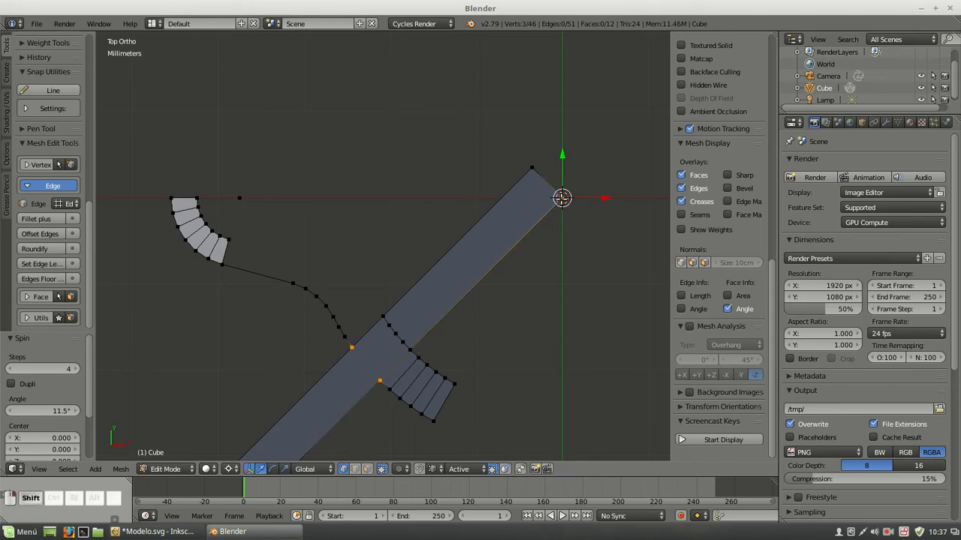
key("f")
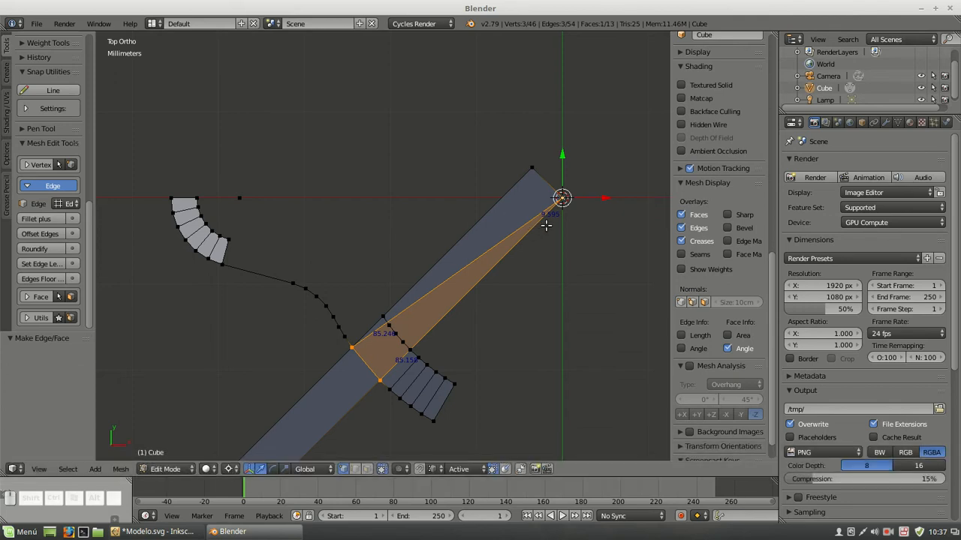
key("ctrl+z")
Spin the rib sector's outer corner vertex about the origin by 9.595° in 4 steps to reach the profile end
right_click(379, 381)
key("alt+r")
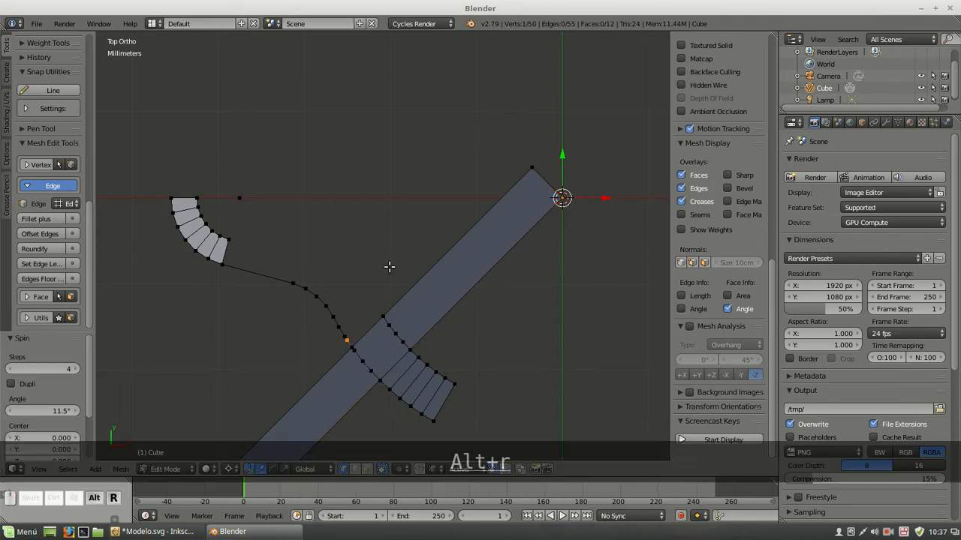
left_click(30, 411)
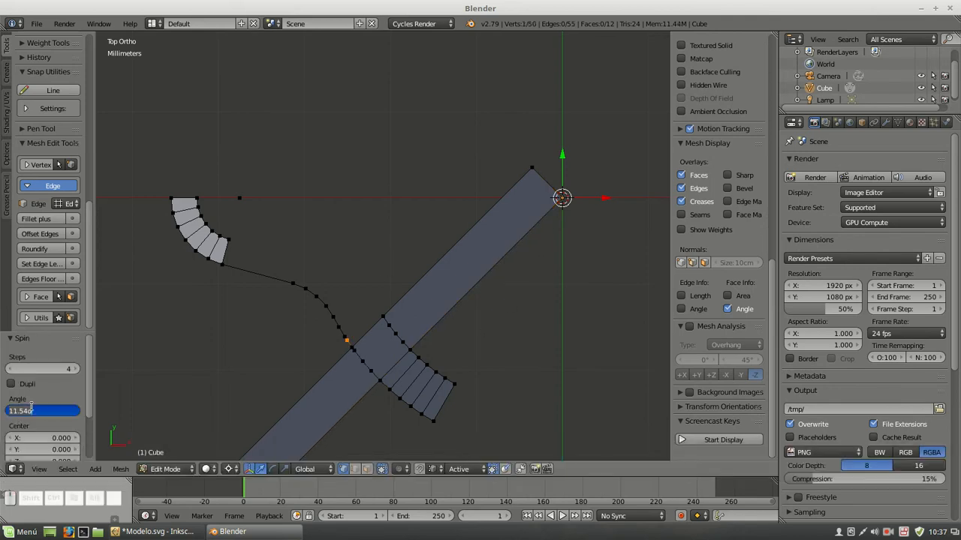
type("9.595")
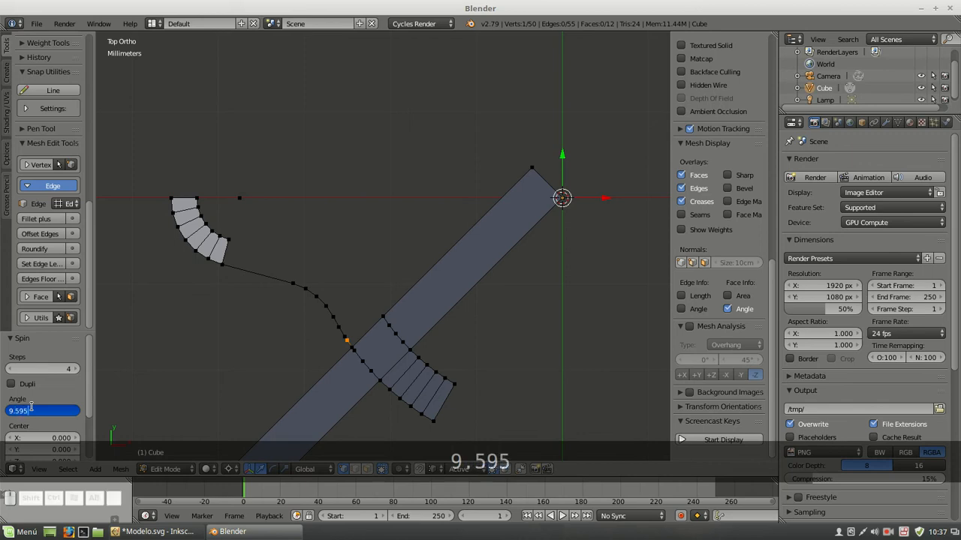
key("Return")
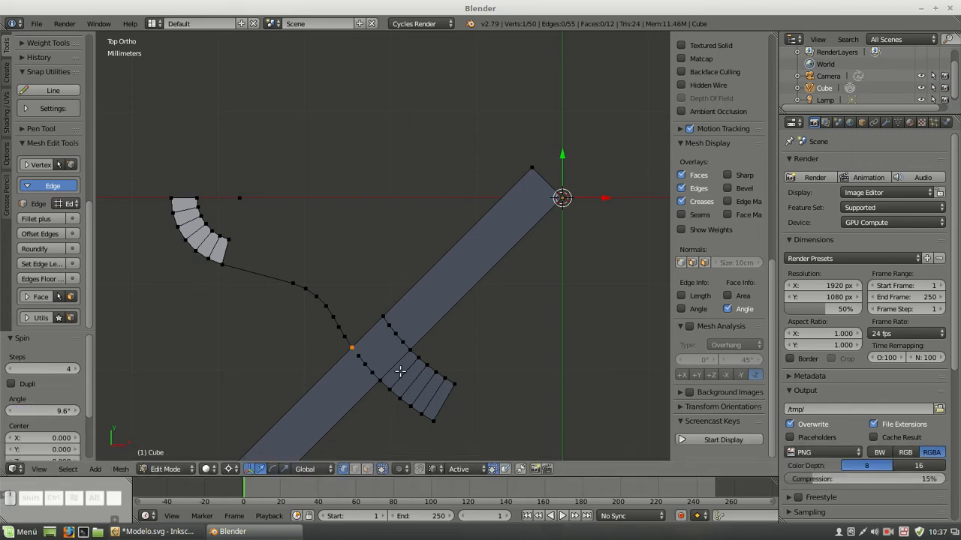
Select the whole mesh and remove its duplicate vertices with a merge distance of 0.1 mm
scroll(400, 359, "up", 2)
scroll(401, 359, "up", 1)
middle_click_drag(429, 382, 428, 264, "shift")
scroll(409, 271, "up", 3)
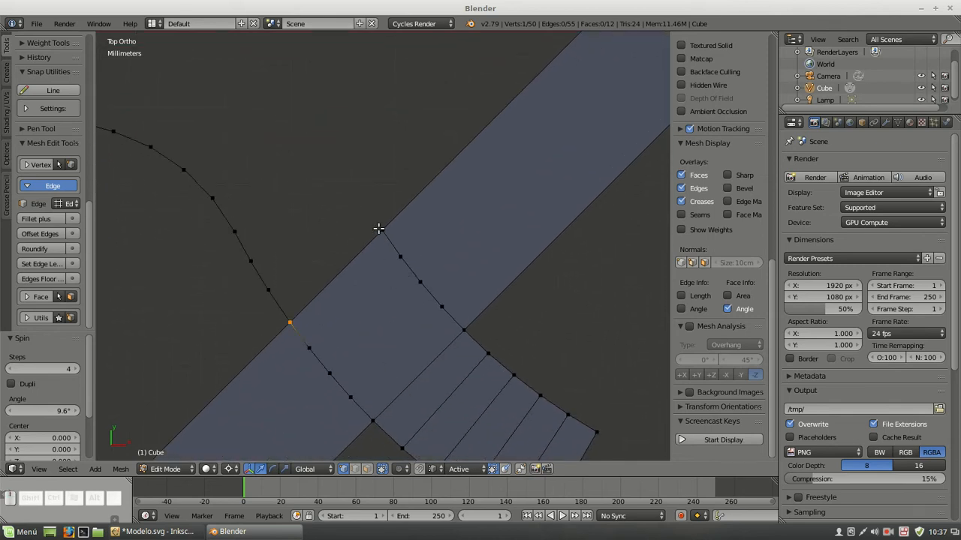
key("a")
key("a")
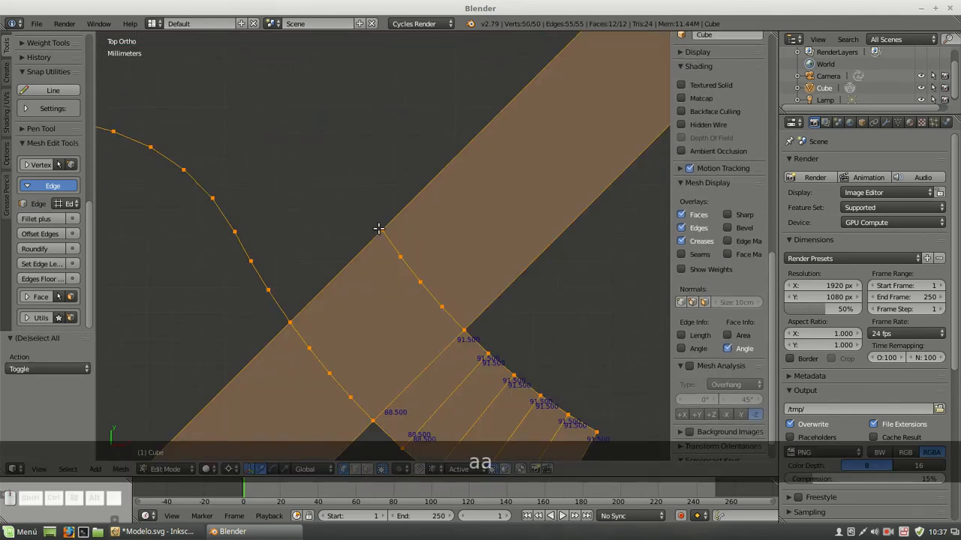
key("w")
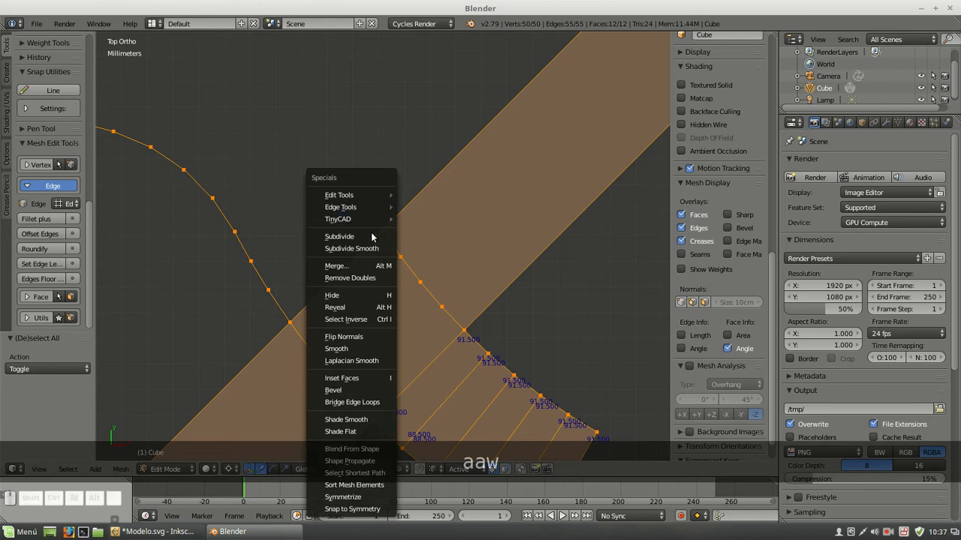
left_click(359, 278)
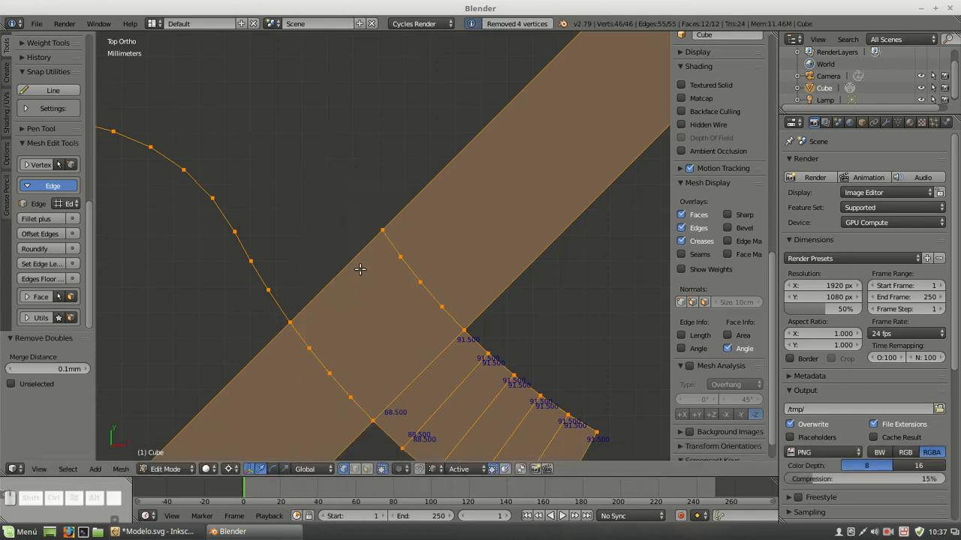
Check that the inner and outer arc ends on the strip's edge are joined by test-moving each vertex and cancelling
right_click(376, 229)
key("g")
right_click(349, 196)
right_click(292, 318)
key("g")
right_click(301, 270)
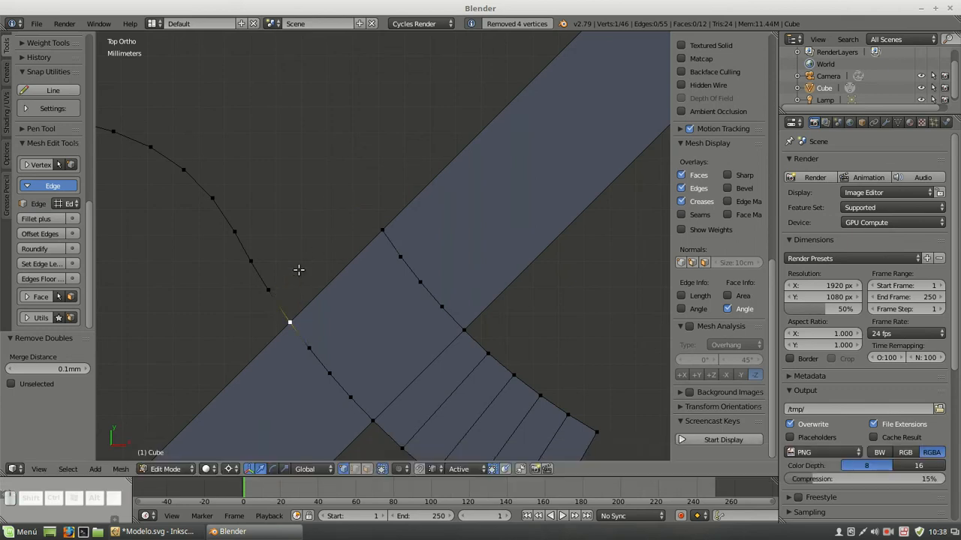
Select the edges of both arcs crossing the strip in edge selection mode, and return to vertex selection mode
scroll(300, 270, "down", 2)
scroll(327, 284, "down", 1)
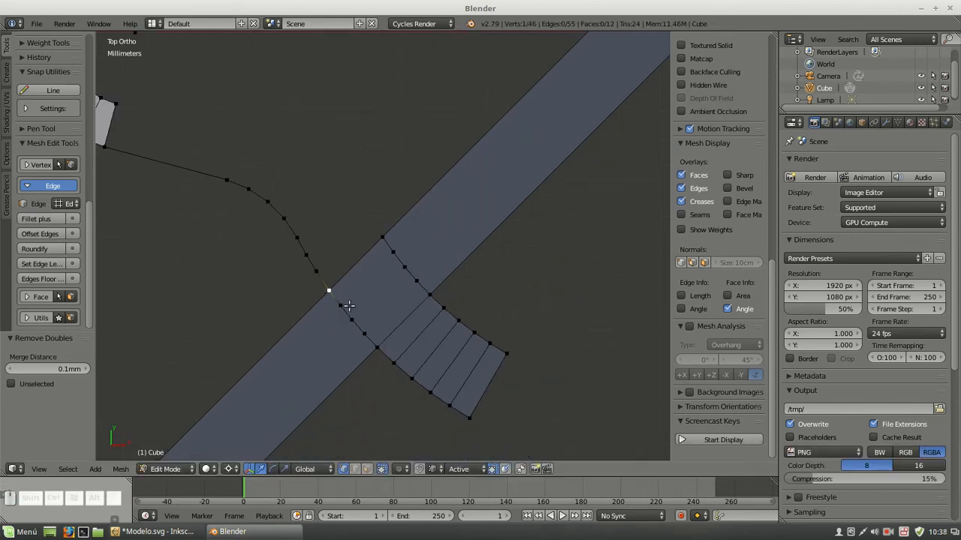
scroll(300, 325, "down", 1)
scroll(300, 326, "down", 1)
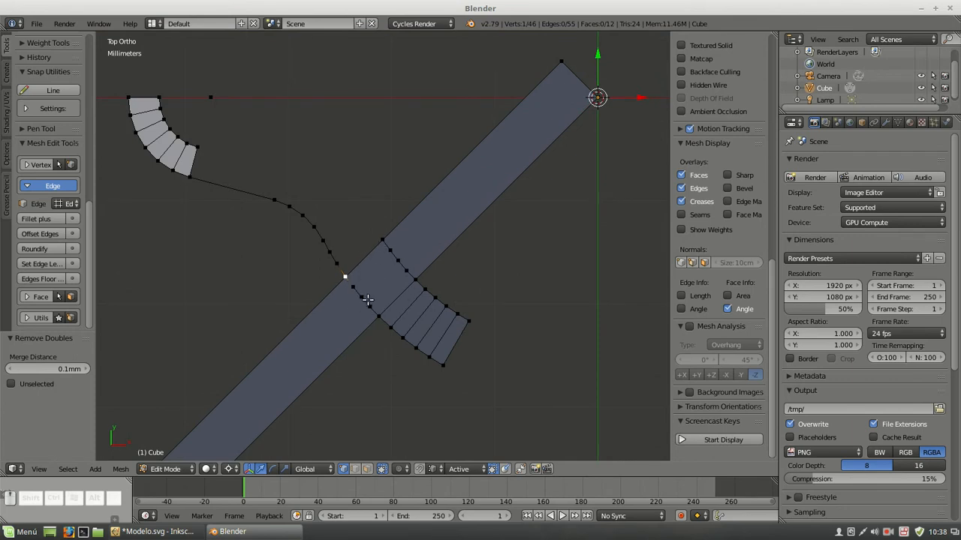
scroll(367, 300, "up", 1)
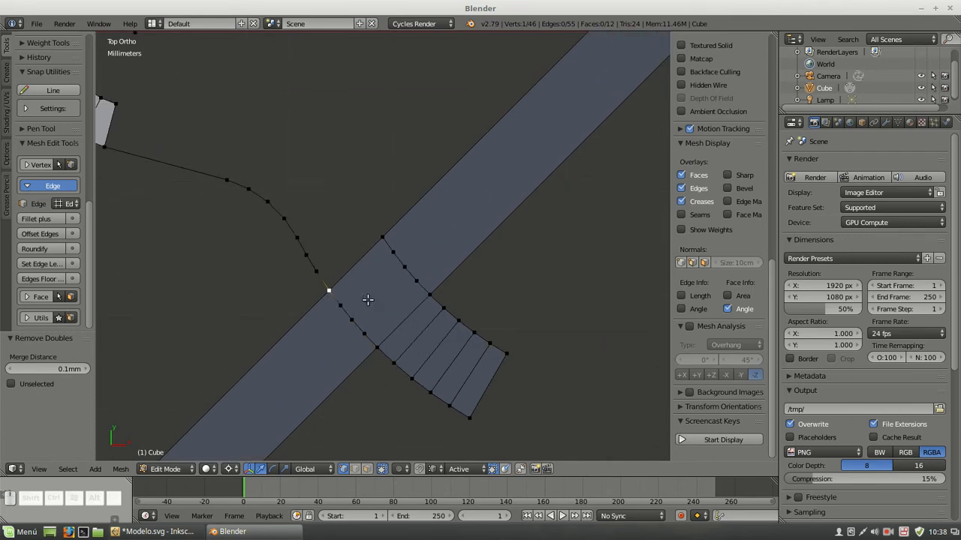
left_click(356, 469)
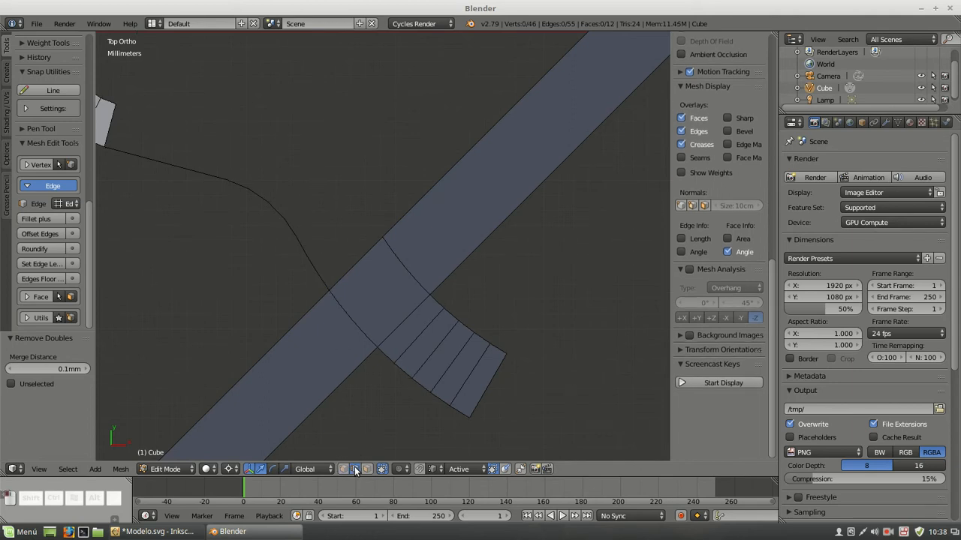
right_click(330, 300)
right_click(347, 310, "shift")
right_click(360, 324, "shift")
right_click(369, 337, "shift")
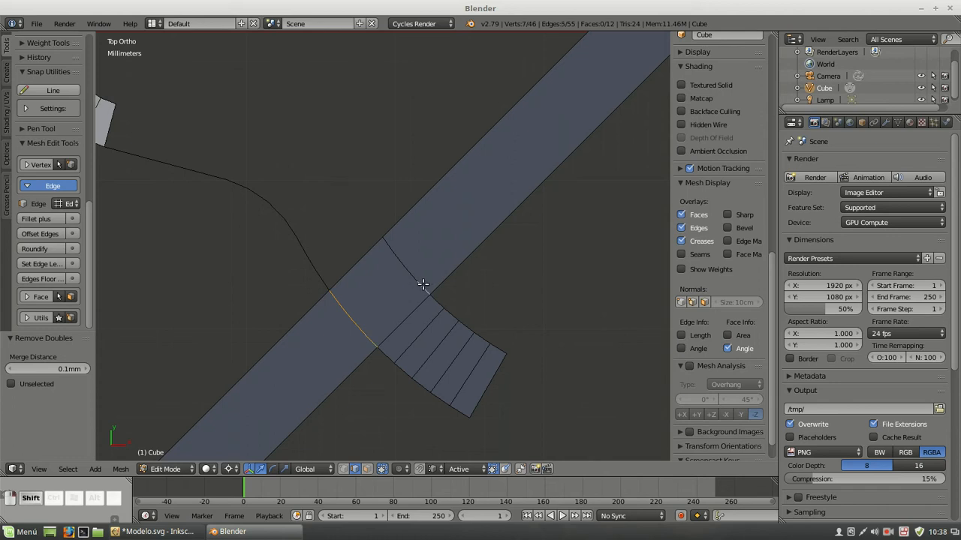
right_click(387, 248, "shift")
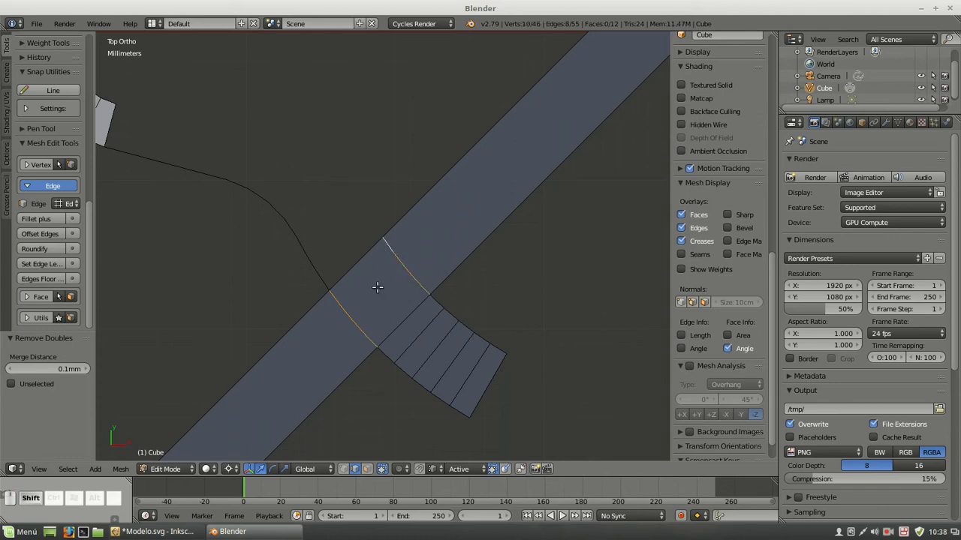
left_click(344, 470, "shift")
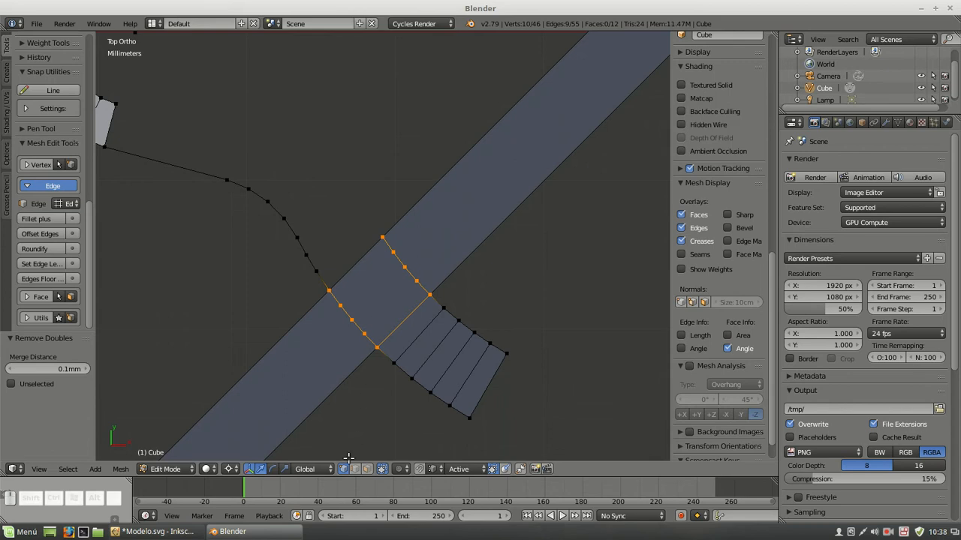
Reset the 3D cursor to the origin, select the whole 45° strip with its linked geometry, and hide it
left_click(378, 346)
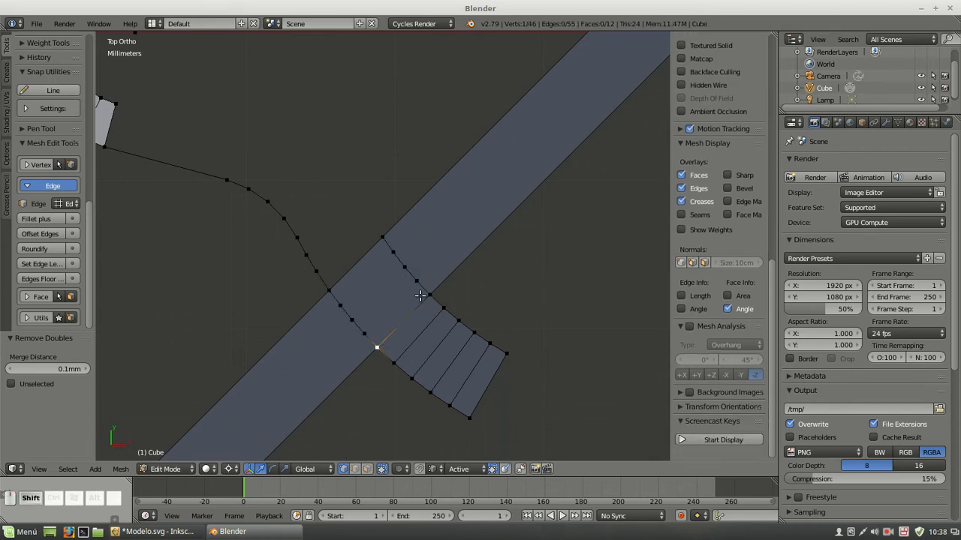
key("shift+c")
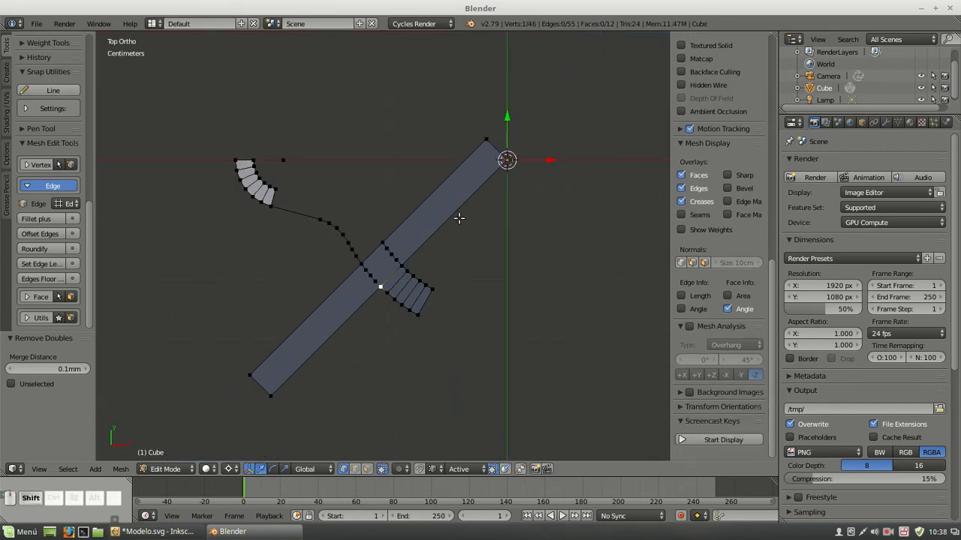
right_click(483, 140)
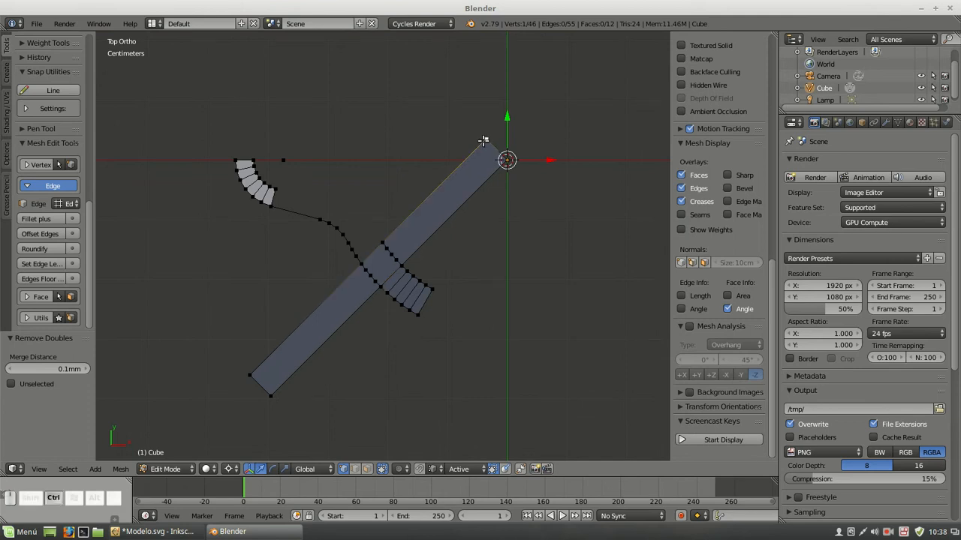
key("ctrl+l")
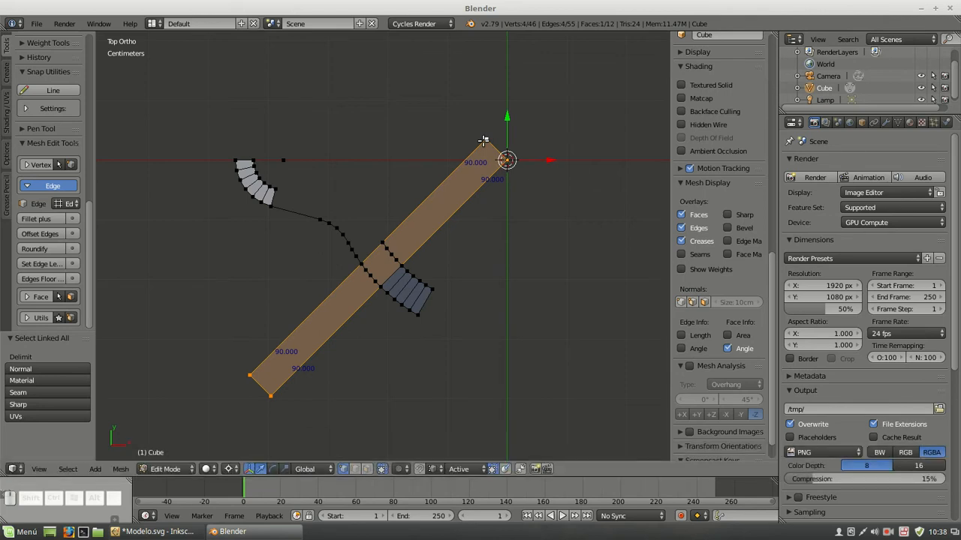
key("h")
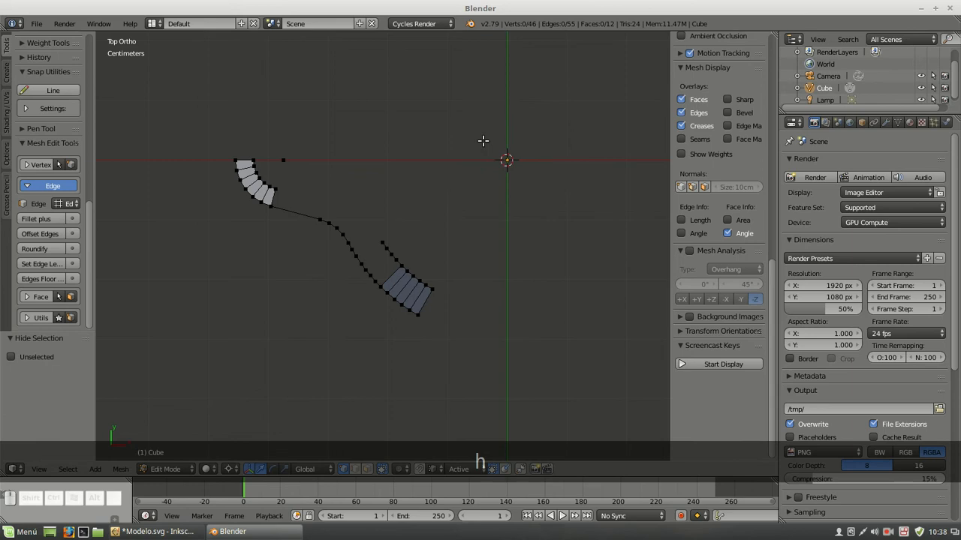
Fill four faces between the inner and outer arcs across the hidden strip's width, continuing from the existing rib sector
scroll(405, 296, "up", 3)
right_click(378, 315)
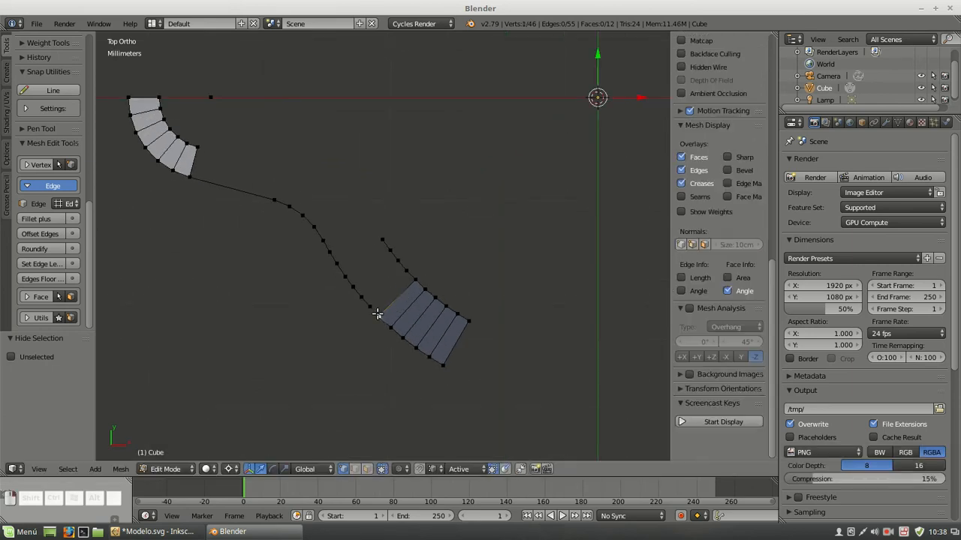
right_click(409, 283, "shift")
key("f")
key("f")
key("f")
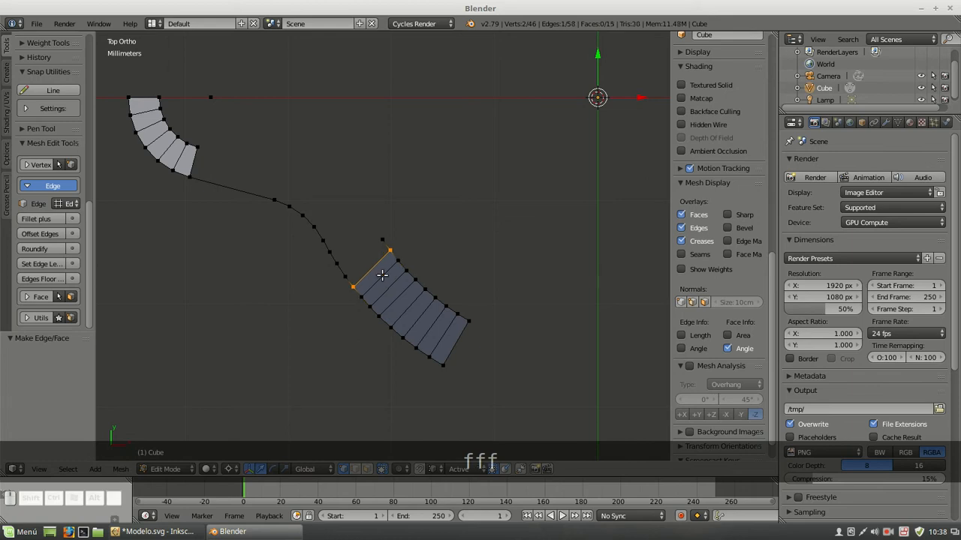
key("f")
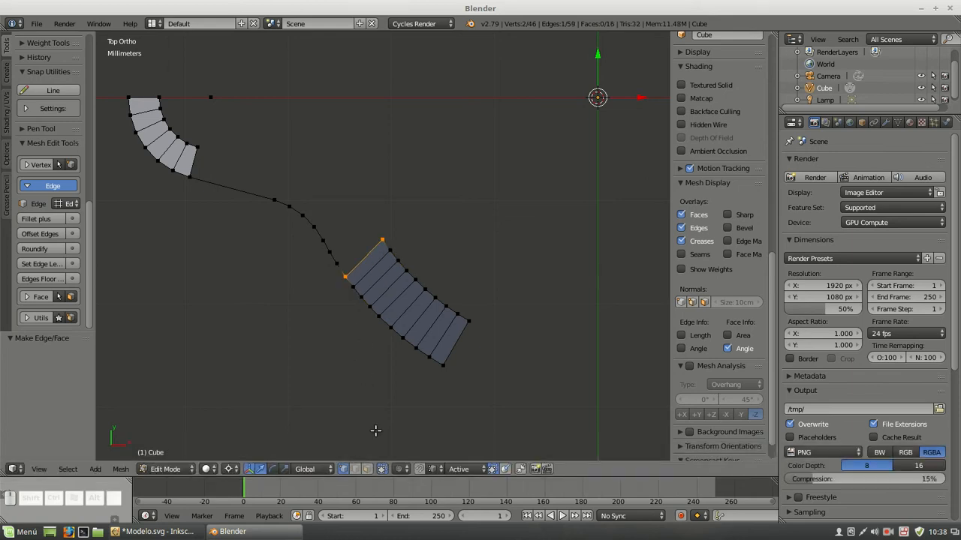
Select the four new faces in face selection mode and turn off the face angle display
left_click(368, 469)
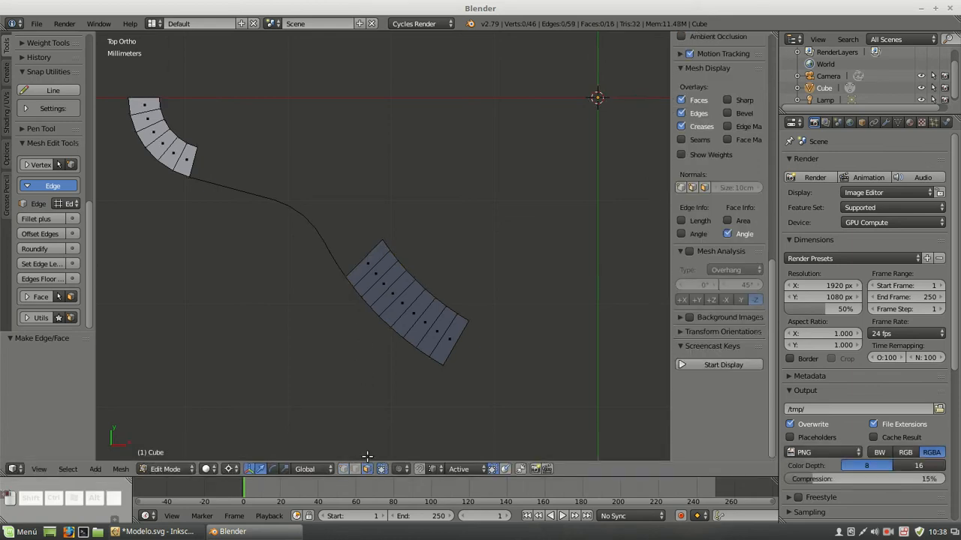
left_click(368, 265)
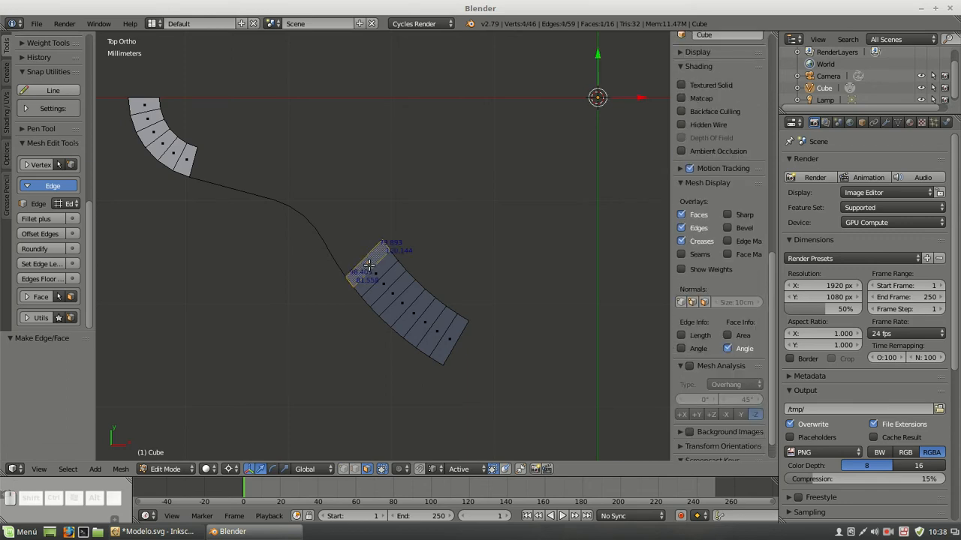
left_click(377, 275, "shift")
left_click(387, 287, "shift")
left_click(394, 293, "shift")
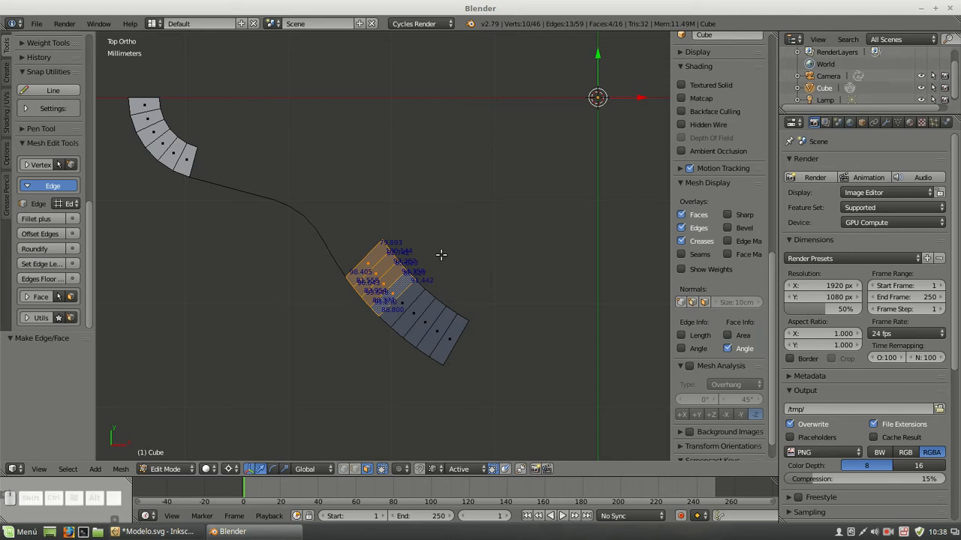
left_click(733, 351)
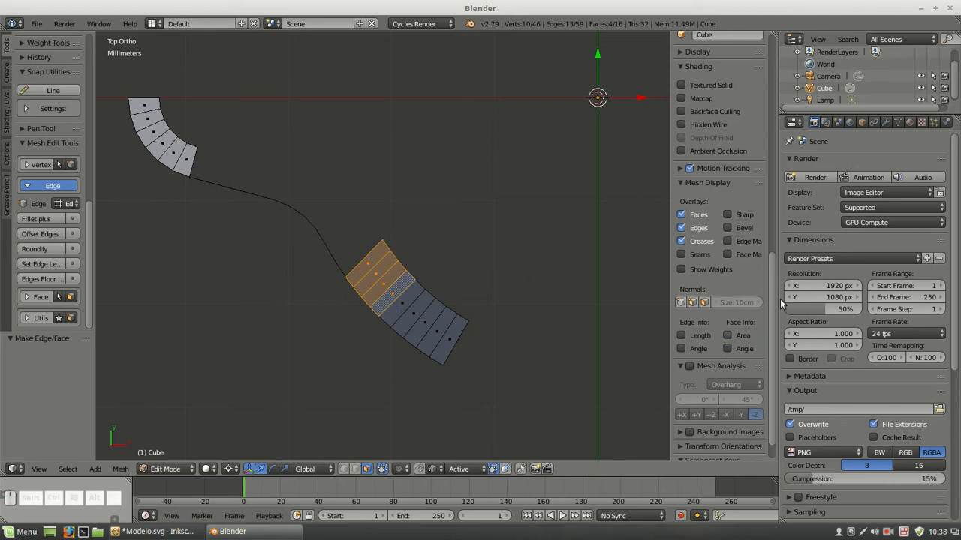
Add a second material slot to the object with a new Diffuse BSDF material in bright green
left_click(910, 123)
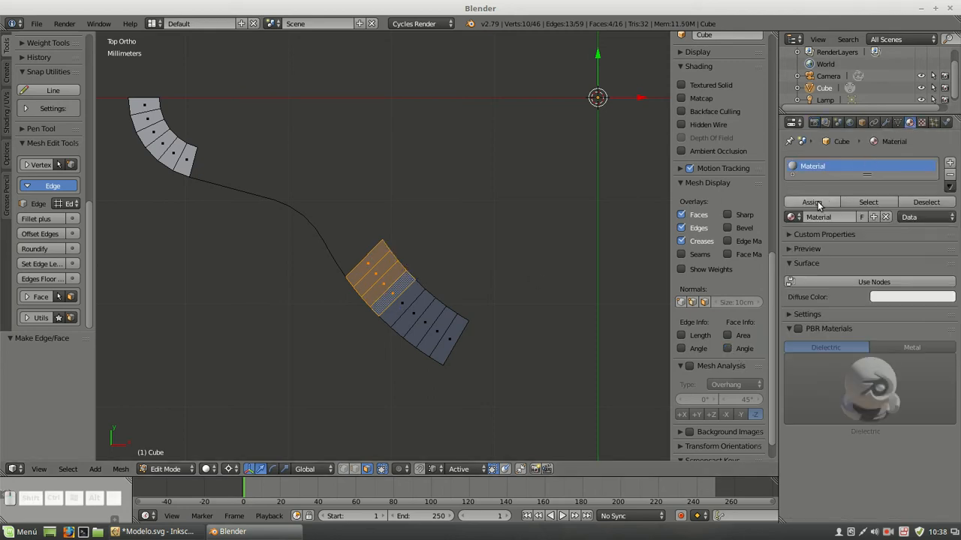
left_click_drag(866, 174, 860, 223)
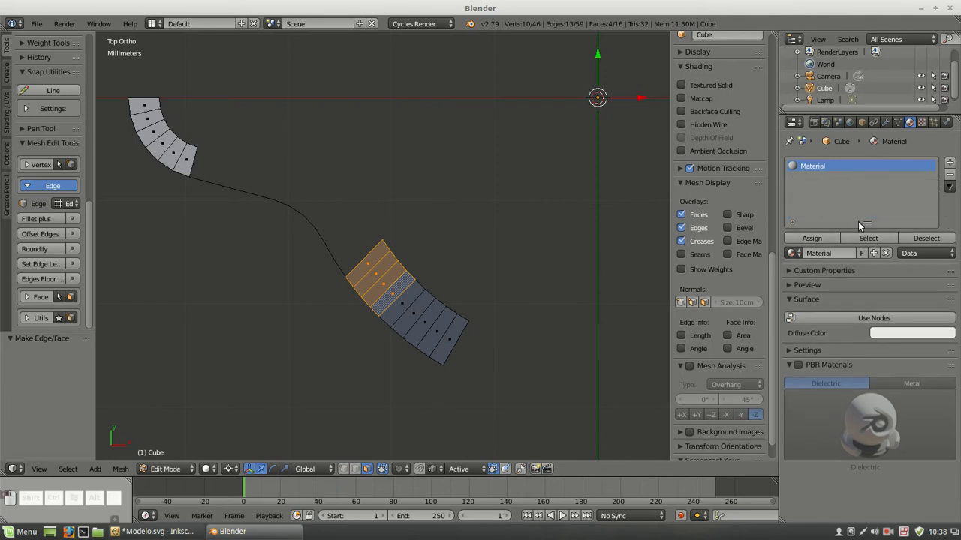
left_click(950, 162)
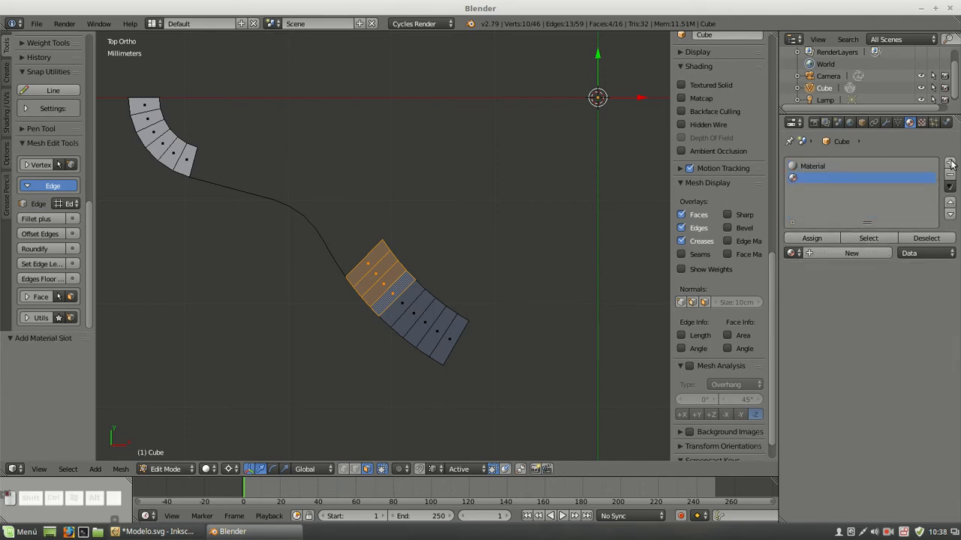
left_click(825, 255)
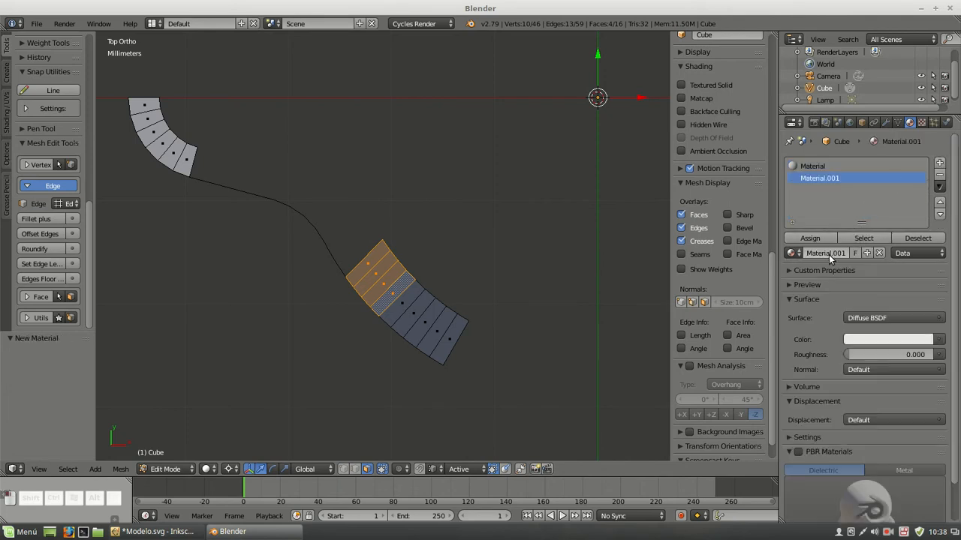
left_click(850, 342)
left_click(836, 186)
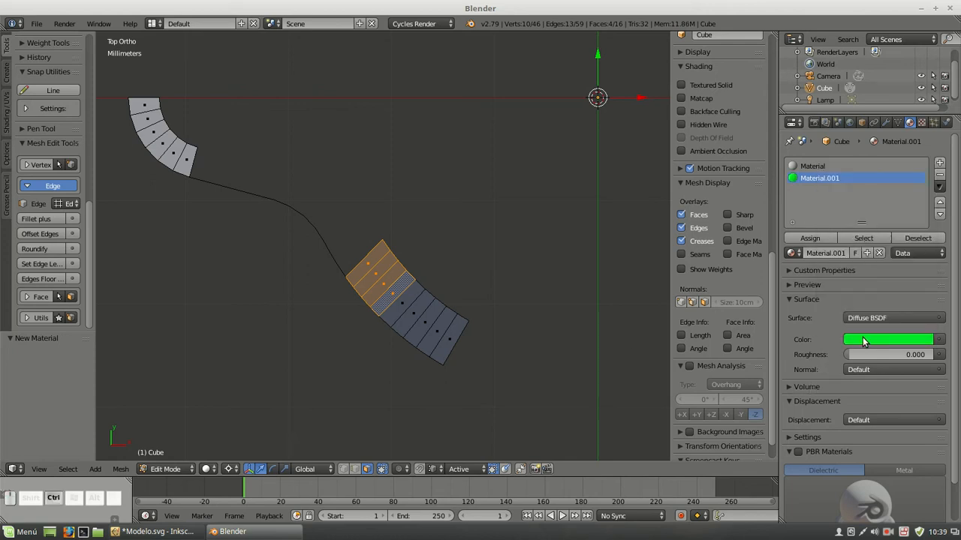
Copy the green to the new material's viewport color, assign the material to the four selected faces, and deselect everything
key("ctrl+c")
scroll(806, 381, "down", 2)
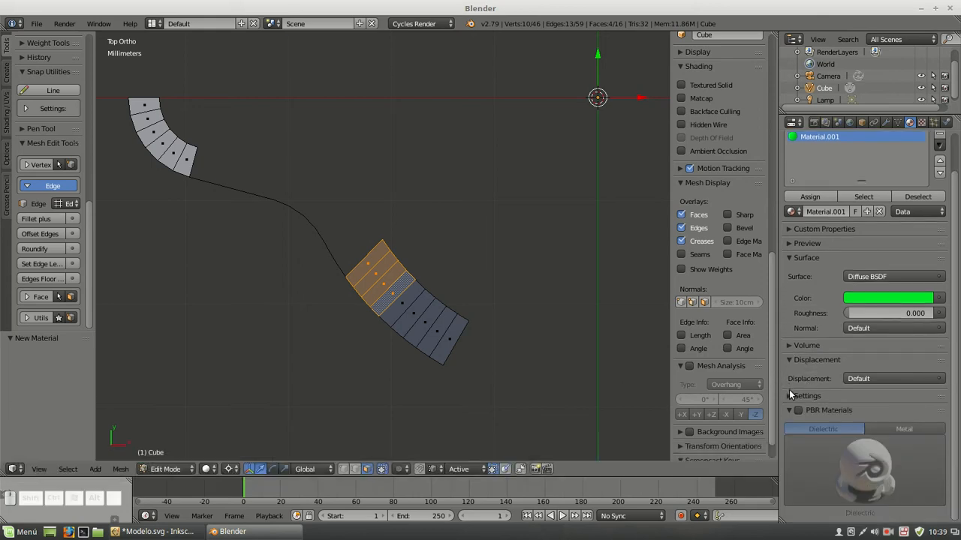
left_click(789, 394)
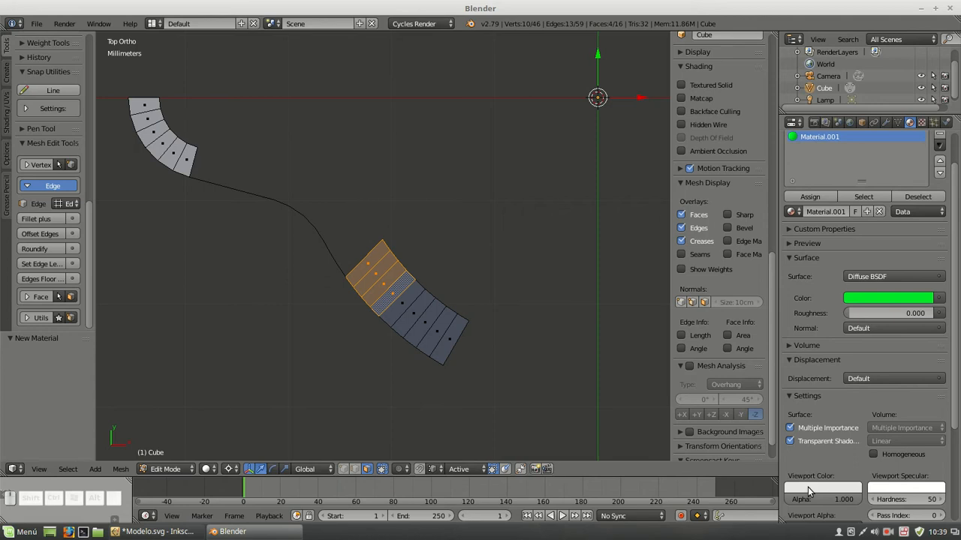
key("ctrl+v")
left_click(809, 197)
key("a")
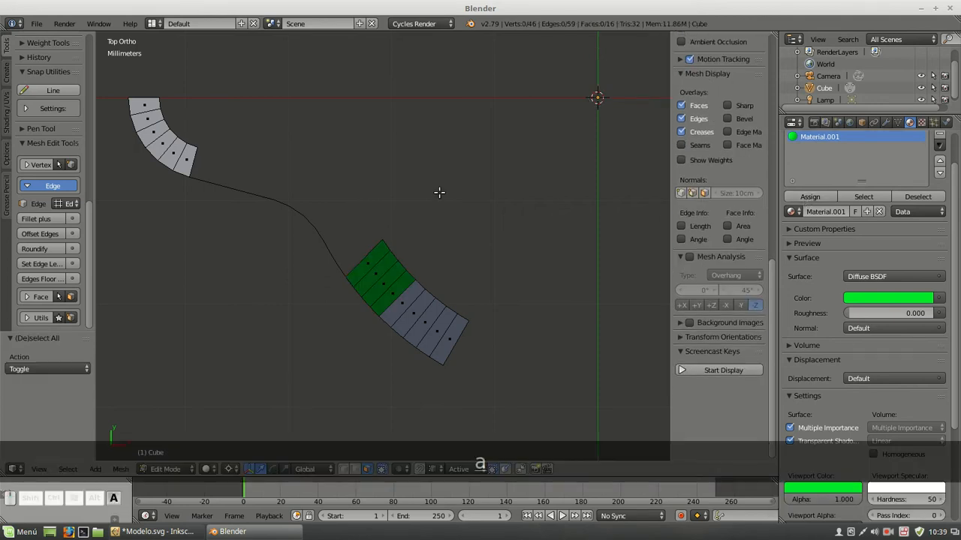
Reveal the 45° strip over the green faces, hide it again, and return to vertex selection mode
key("alt+h")
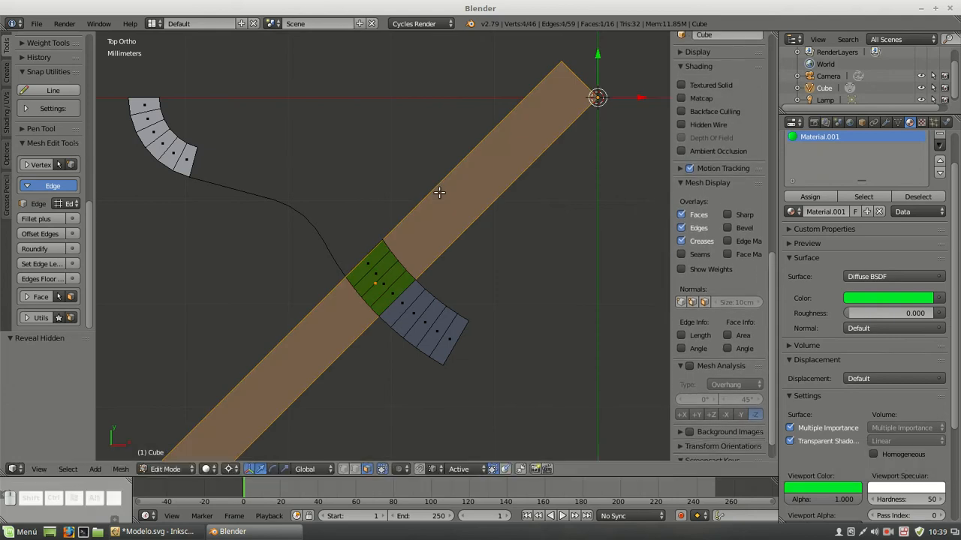
key("h")
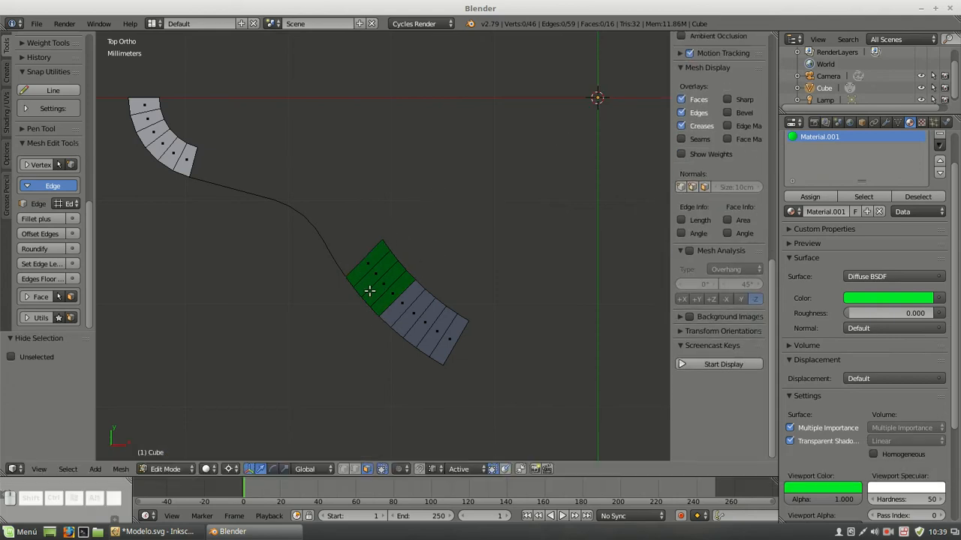
left_click(343, 469)
Switch to Inkscape, show Layer 8 to examine the reference model picture, hide it again, and return to Blender
left_click(179, 534)
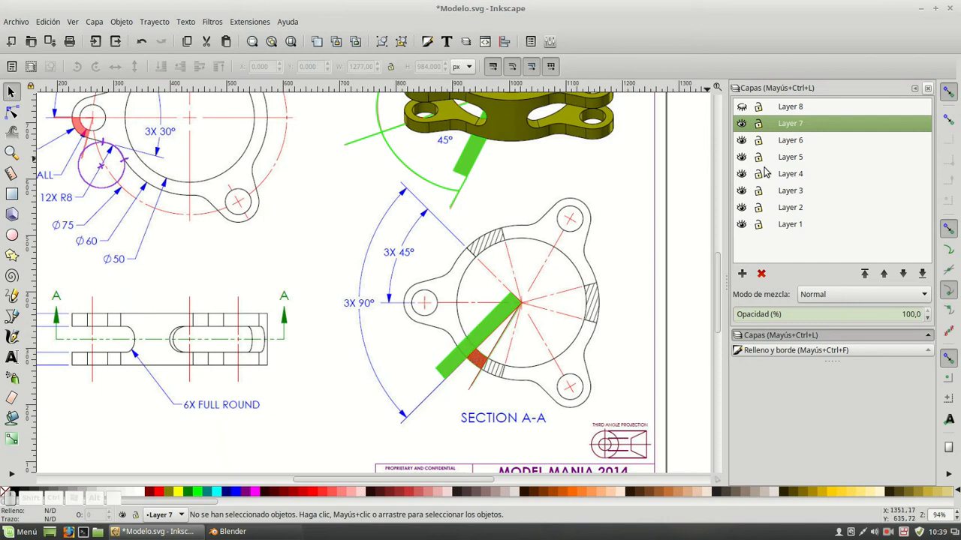
left_click(741, 107)
left_click(788, 109)
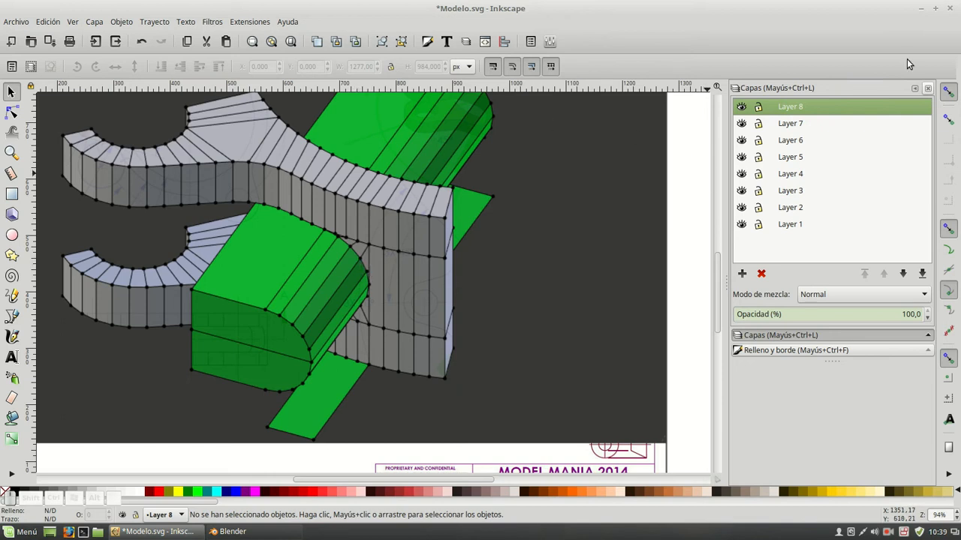
left_click(742, 110)
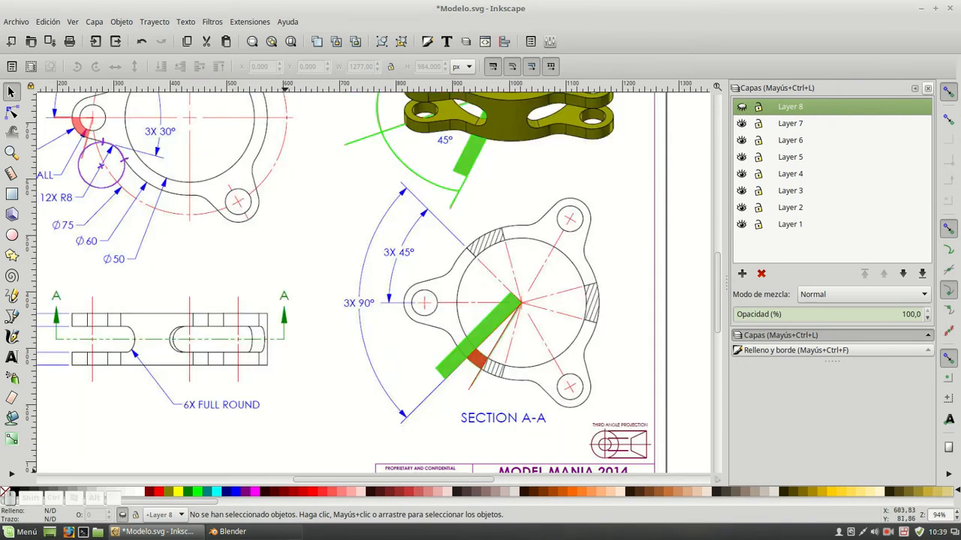
mouse_move(222, 532)
left_click(250, 491)
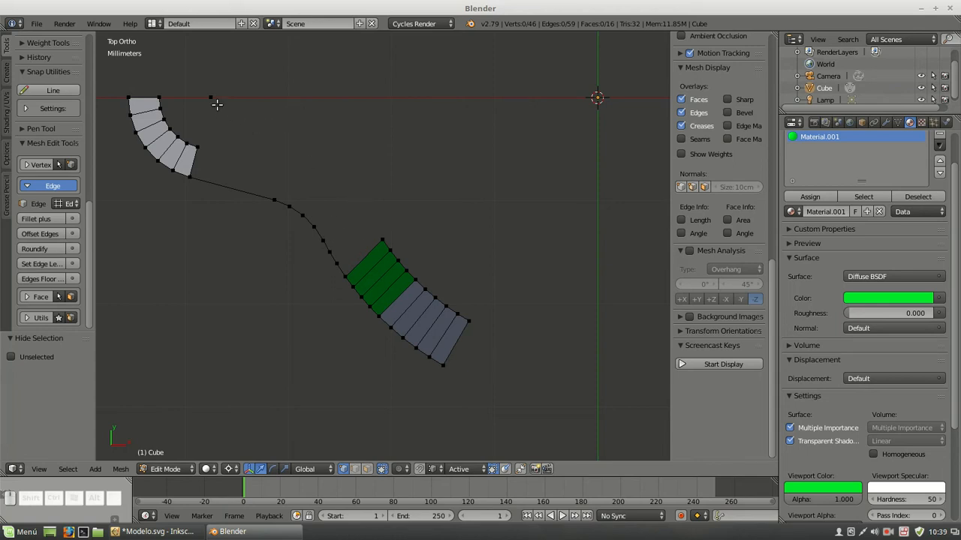
Snap the 3D cursor to the loose centre vertex of the tab's hole on the X axis
right_click(209, 98)
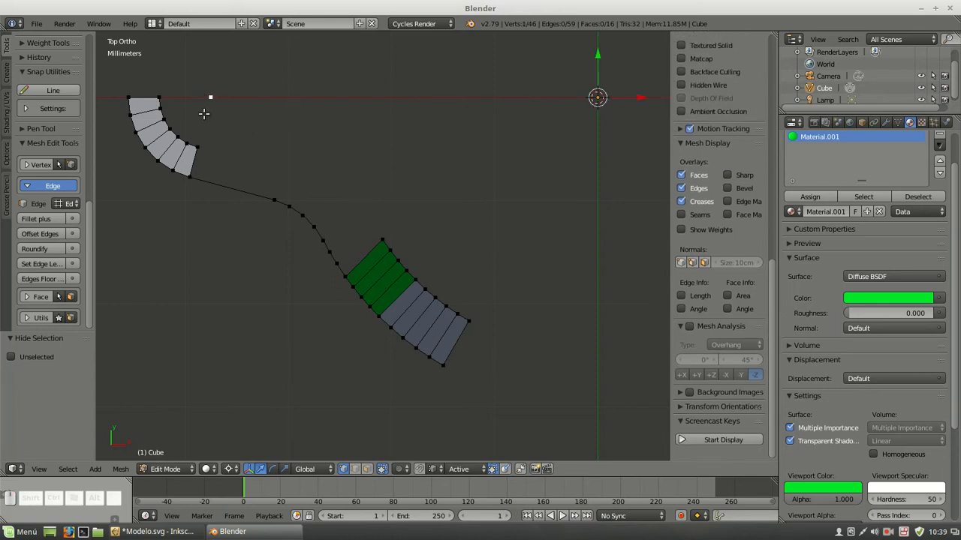
key("shift")
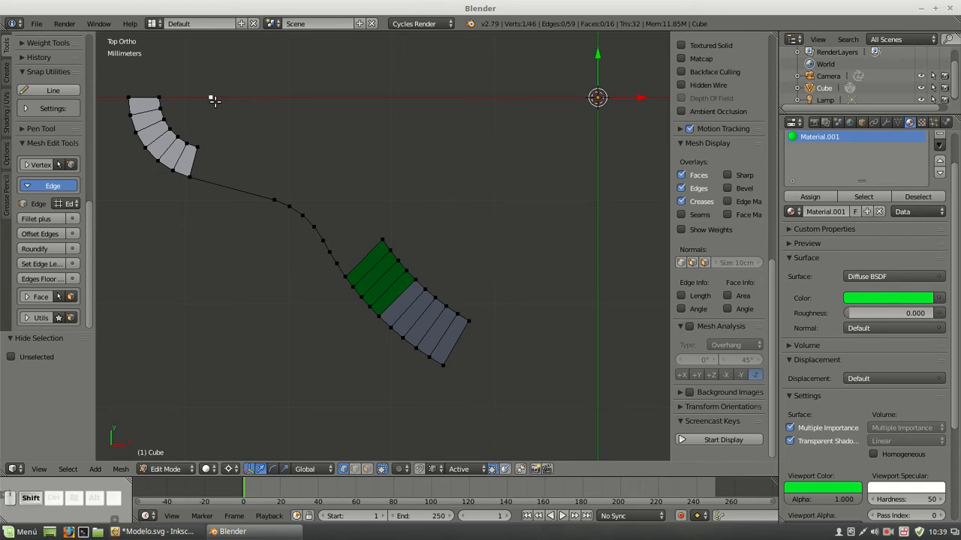
key("shift+s")
left_click(214, 101)
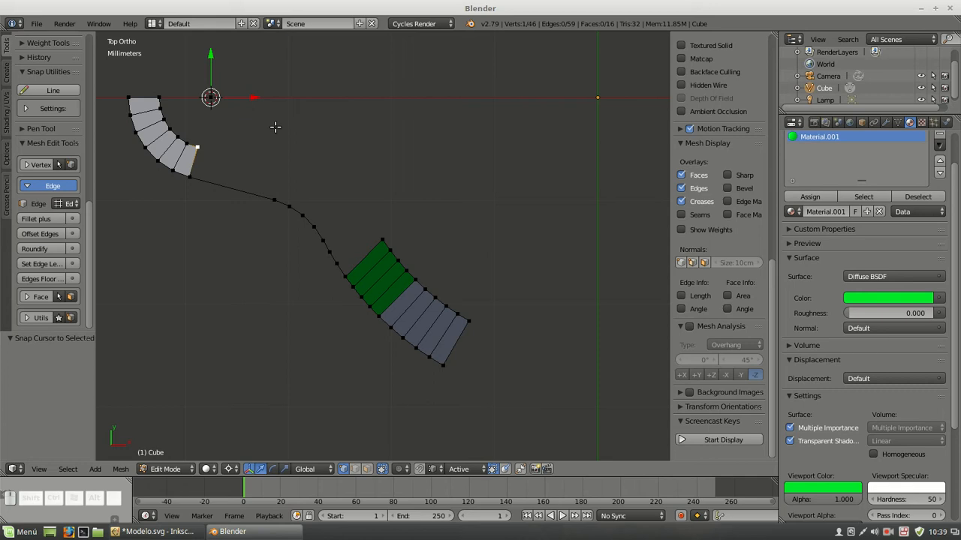
Spin the end vertex of the tab's inner arc around the 3D cursor by -105° in 8 steps
key("alt+r")
left_click(54, 410)
type("-105")
key("Return")
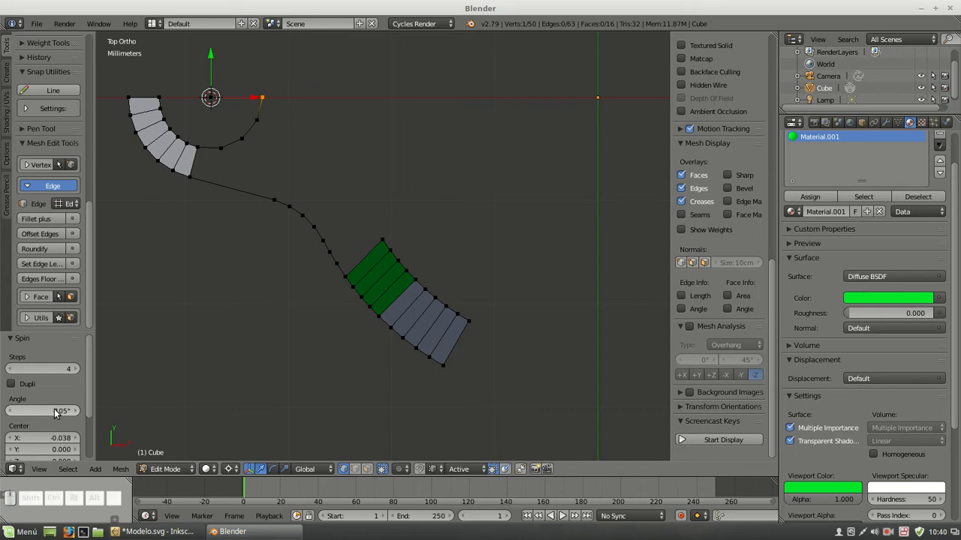
left_click(57, 365)
type("8")
key("Return")
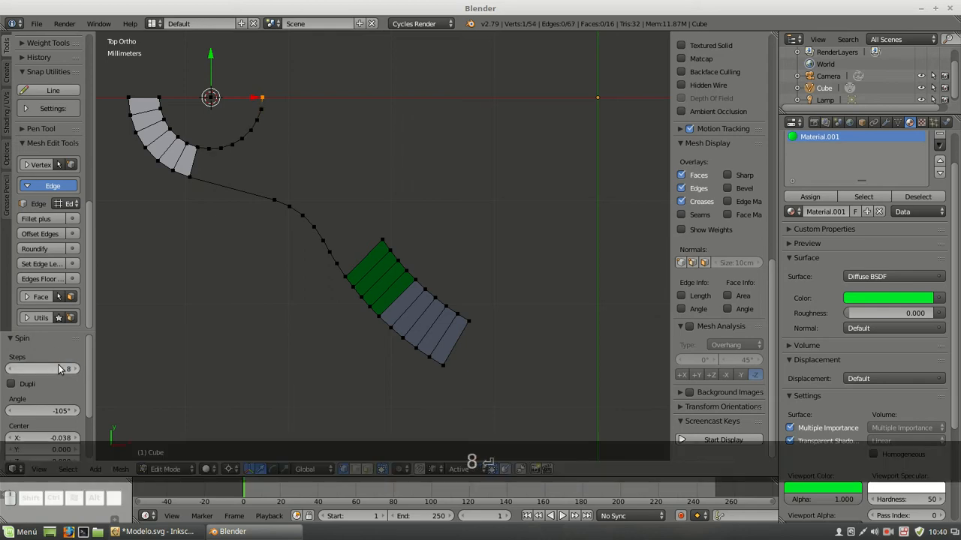
Move the loose vertex at the hole's centre to X -25 mm and deselect everything
right_click(221, 98)
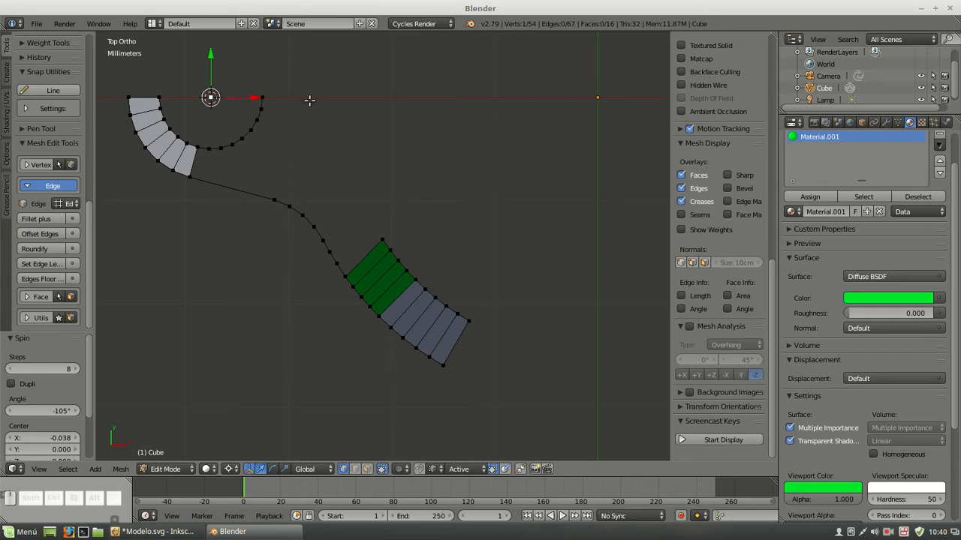
scroll(694, 159, "up", 10)
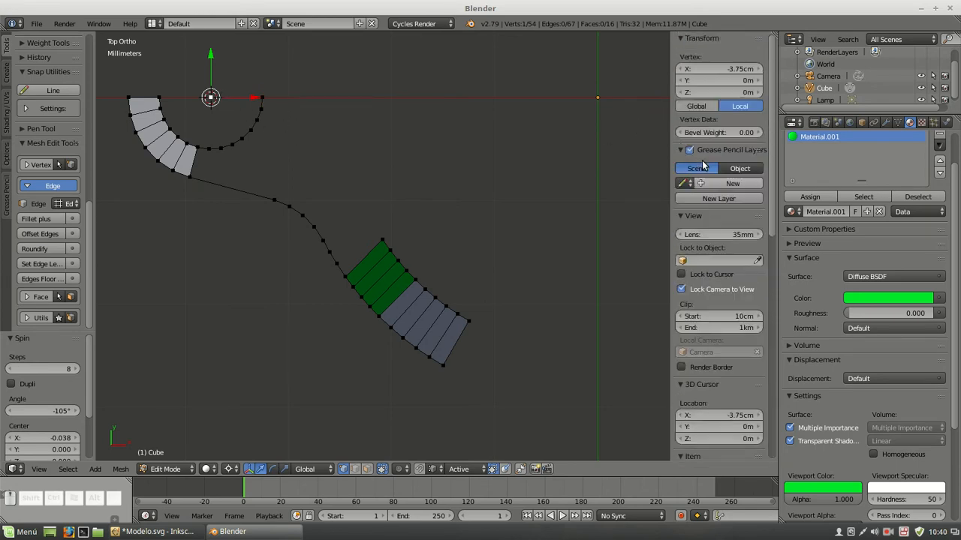
left_click(719, 69)
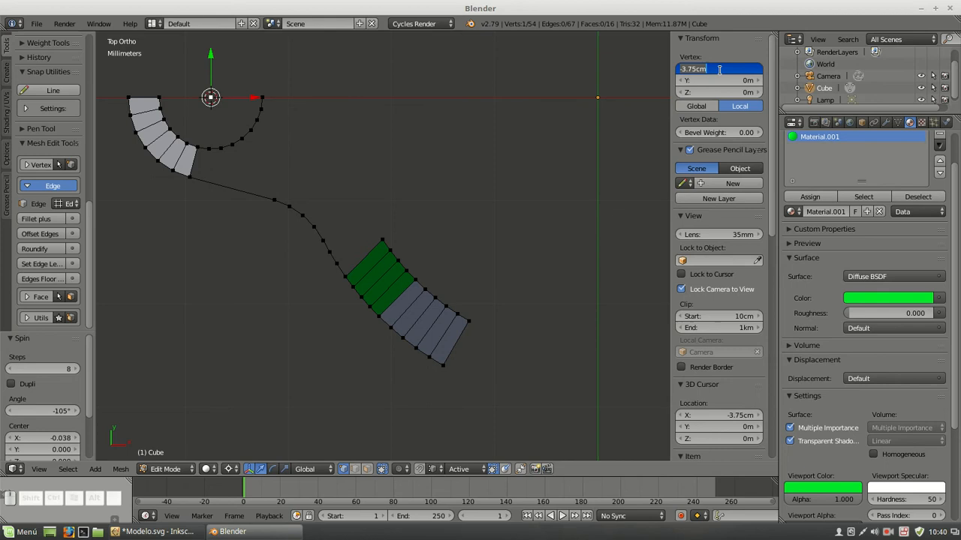
type("-25mm")
key("Return")
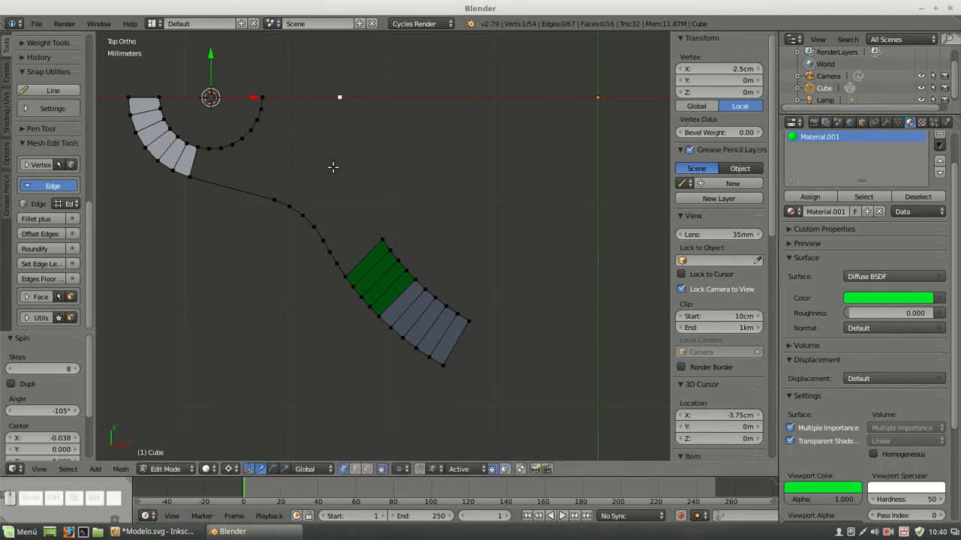
key("a")
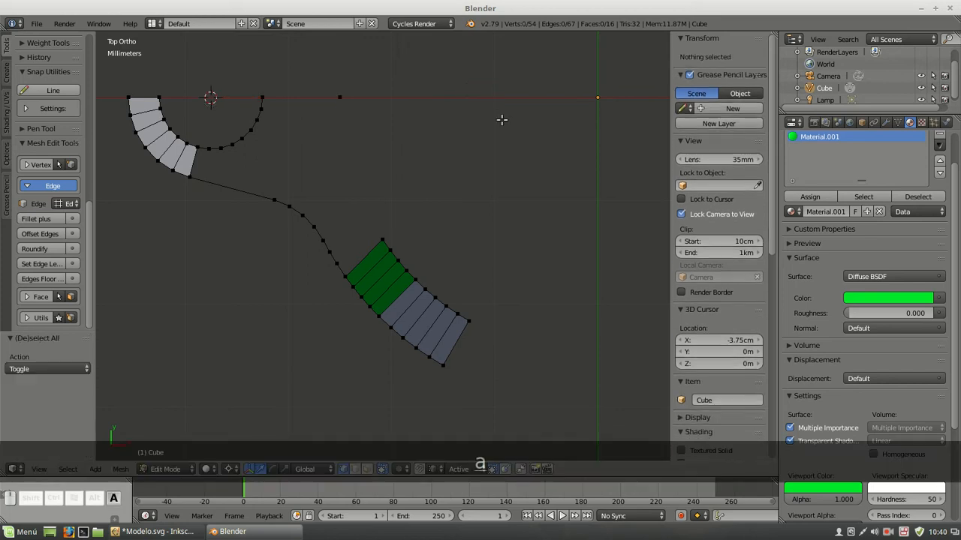
Add a loose vertex to the mesh and place it at X 0 and Y 0
right_click(518, 90, "ctrl")
left_click(704, 69)
type("0")
key("Tab")
type("0")
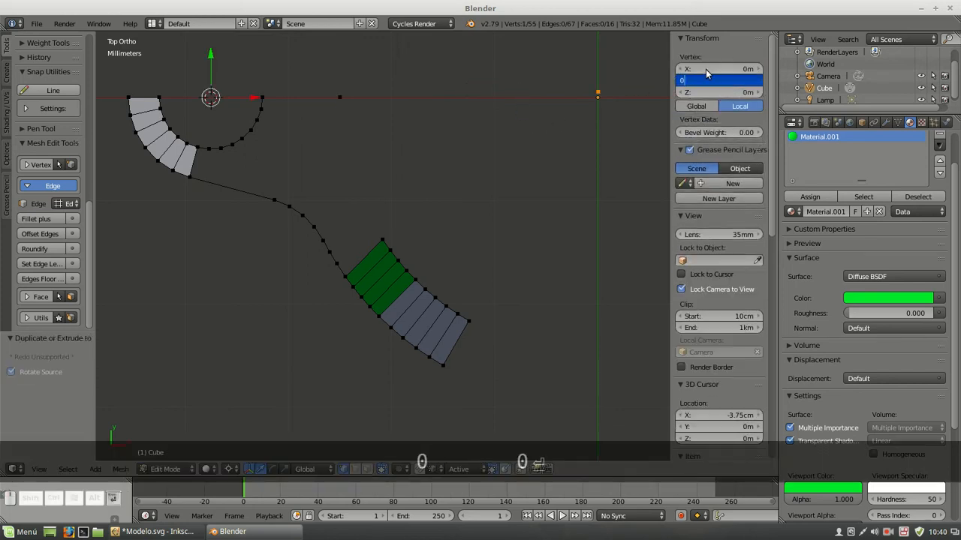
key("Return")
Measure the angle at the origin vertex with a temporary triangle to the loose X-axis vertex and the inner arc's end, then undo the triangle
right_click(340, 97)
right_click(383, 240, "shift")
right_click(598, 98, "shift")
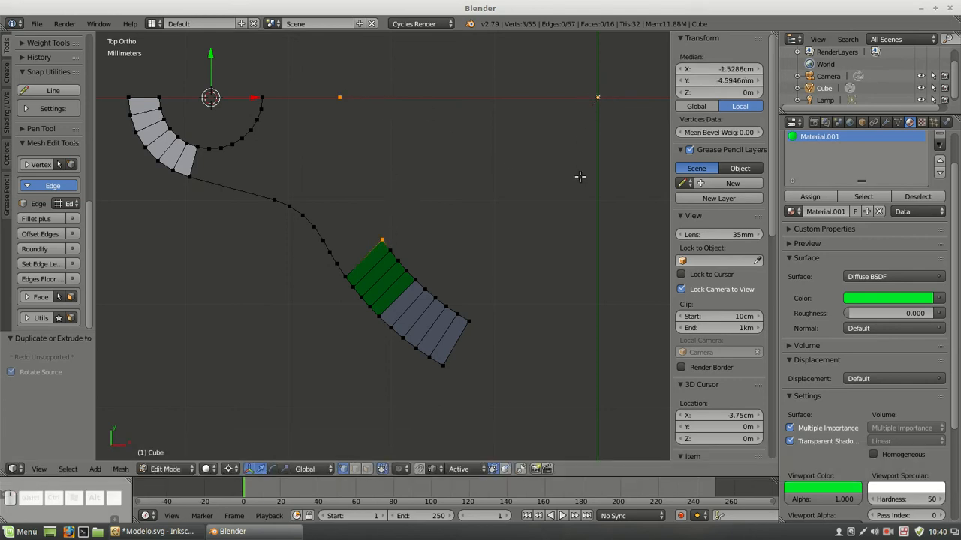
key("f")
scroll(704, 299, "down", 10)
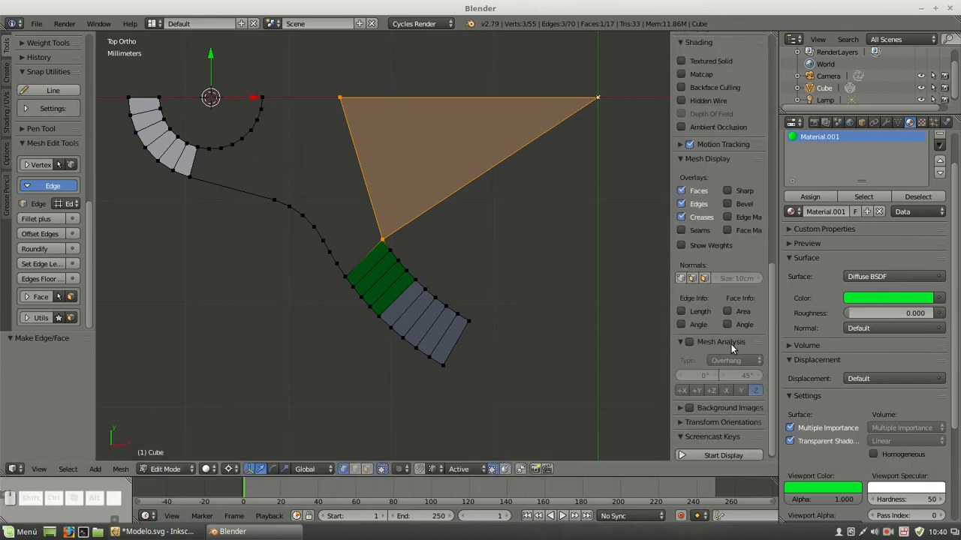
left_click(726, 325)
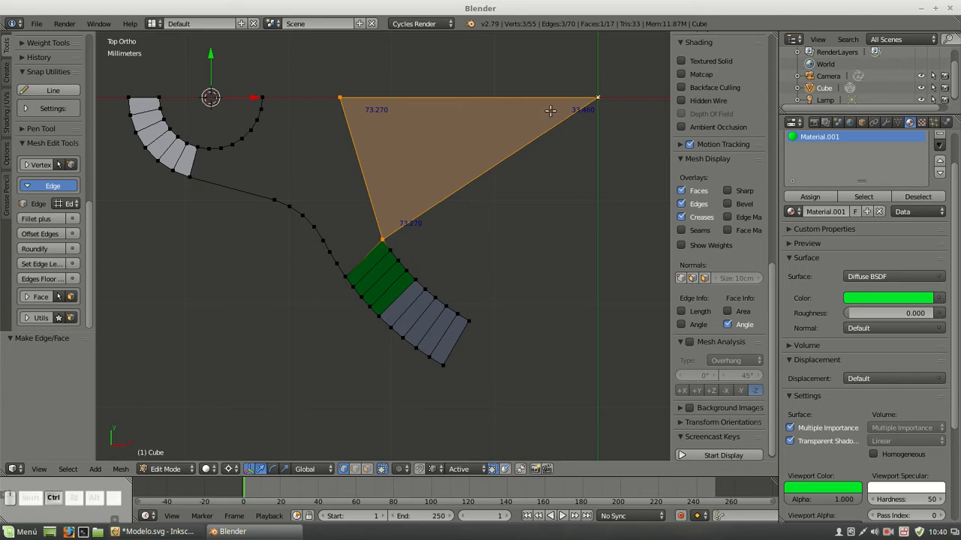
key("ctrl+z")
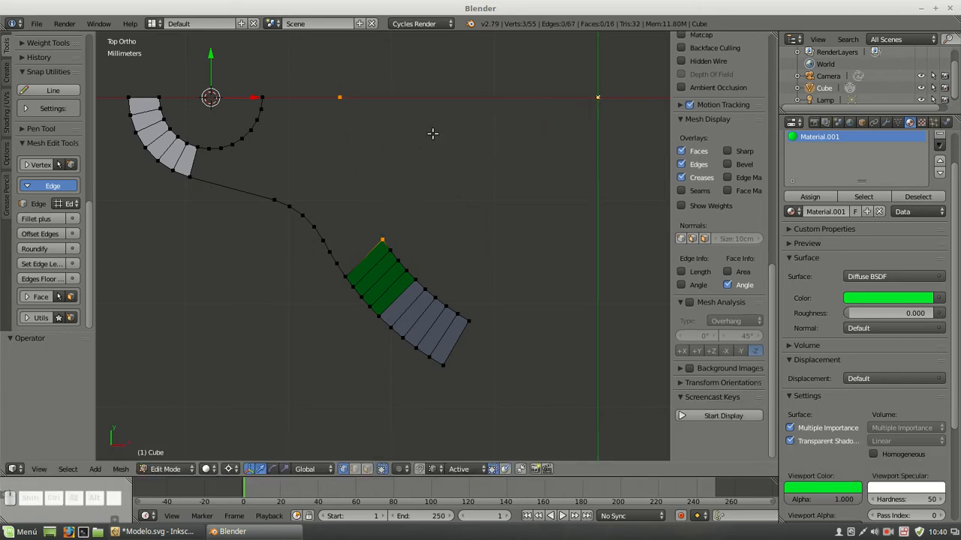
Snap the 3D cursor to the centre and spin the inner arc's upper end vertex around it by 33.460° in 9 steps
key("shift+s")
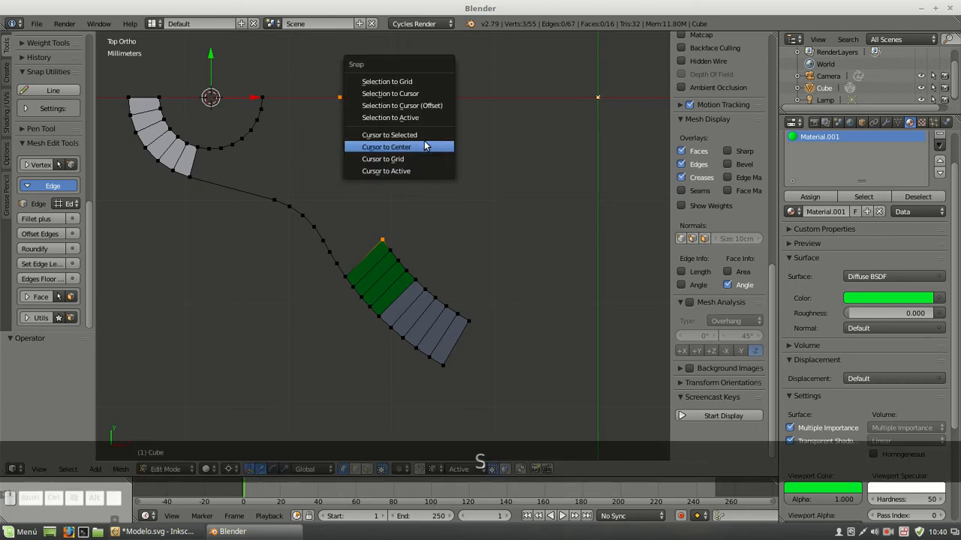
left_click(428, 146)
right_click(388, 235)
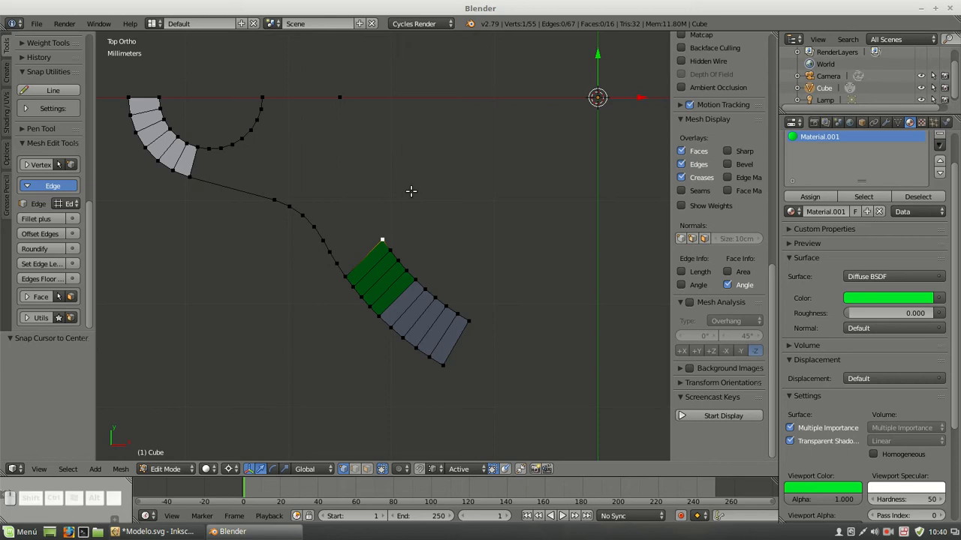
key("alt+r")
left_click(46, 409)
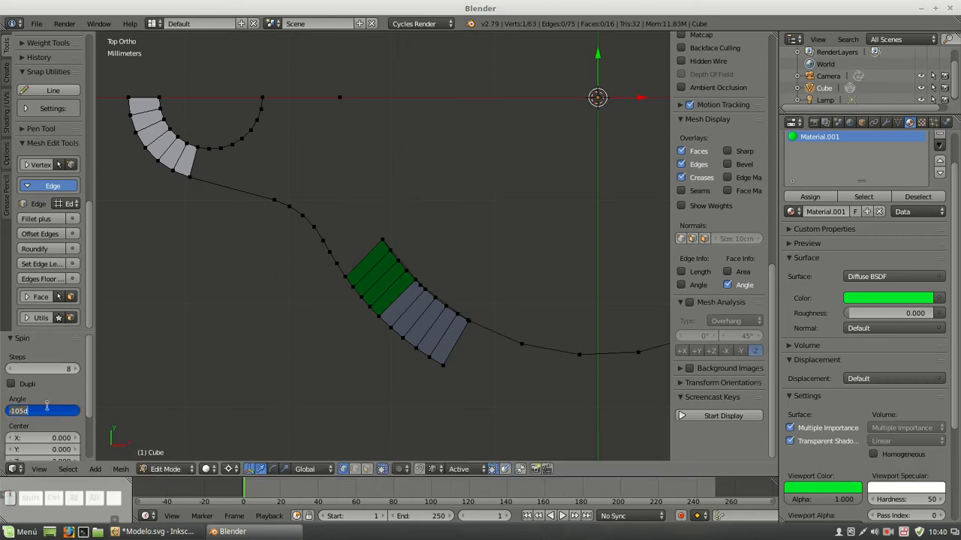
type("33.460")
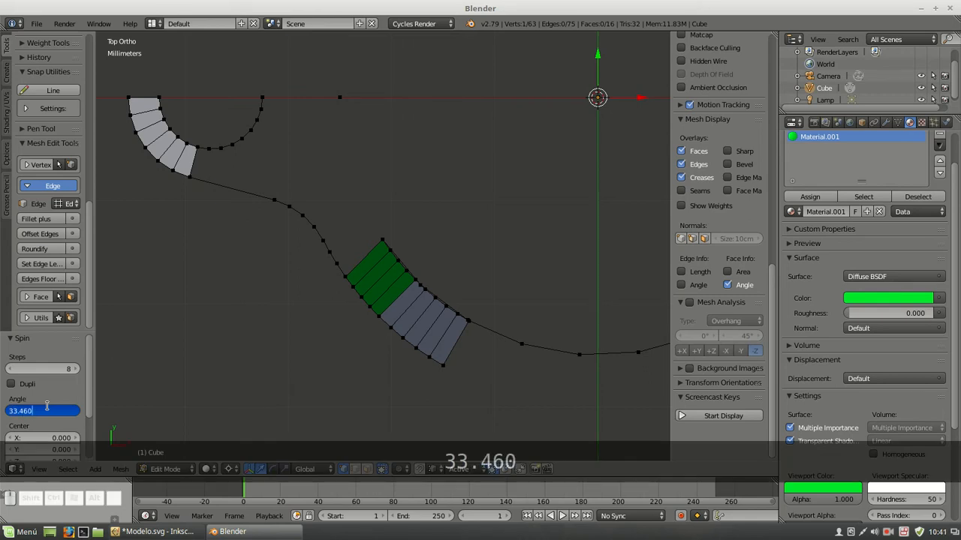
key("Return")
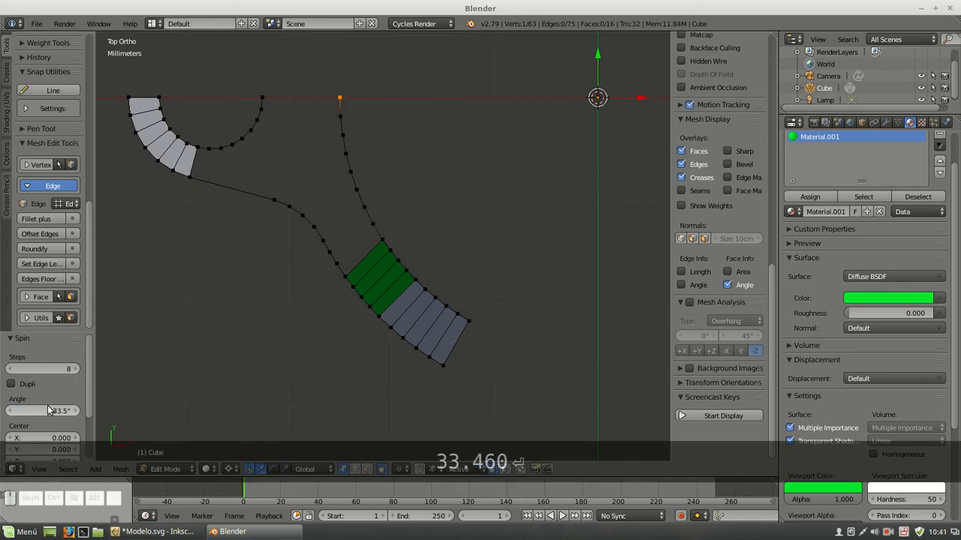
left_click(57, 368)
type("9")
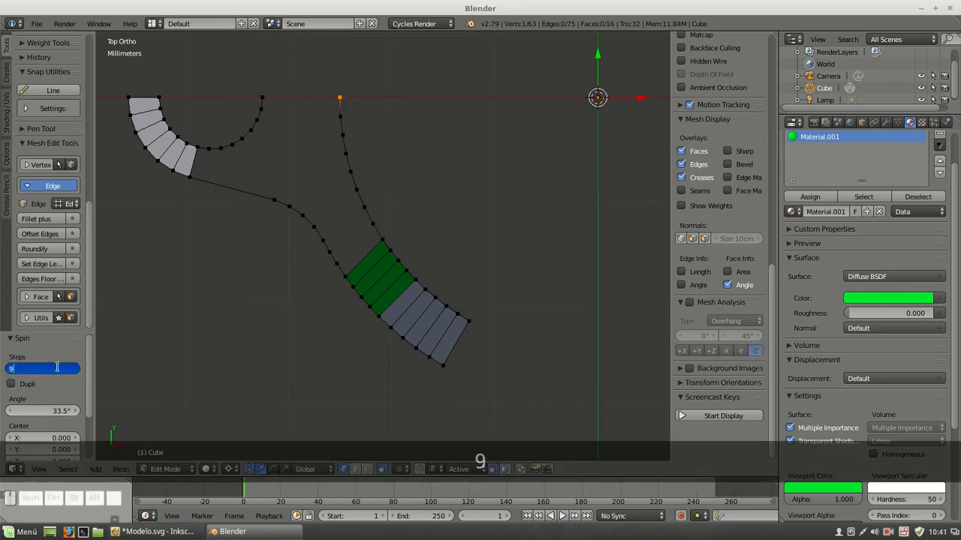
key("Return")
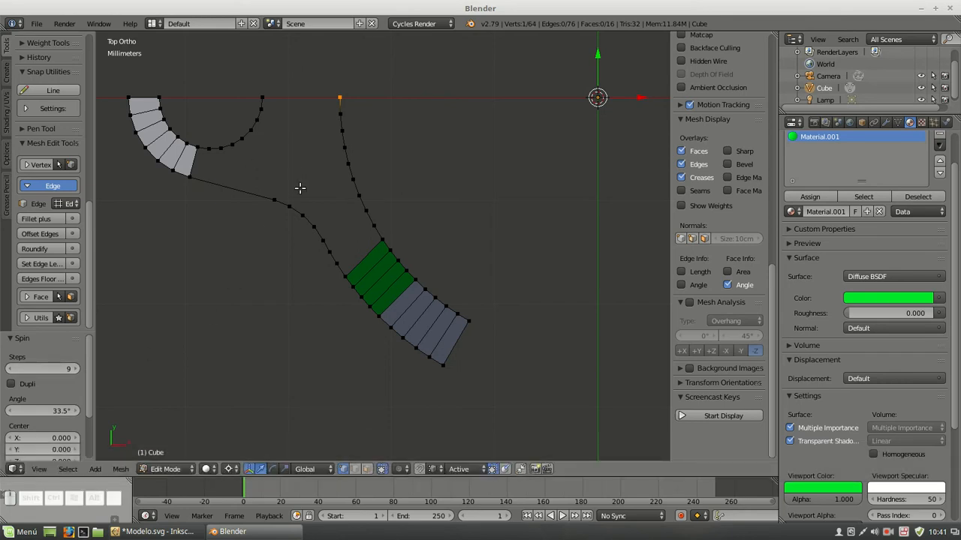
Fill the face just above the green faces between the inner arc and outer profile, and assign it the grey Material
right_click(373, 226, "shift")
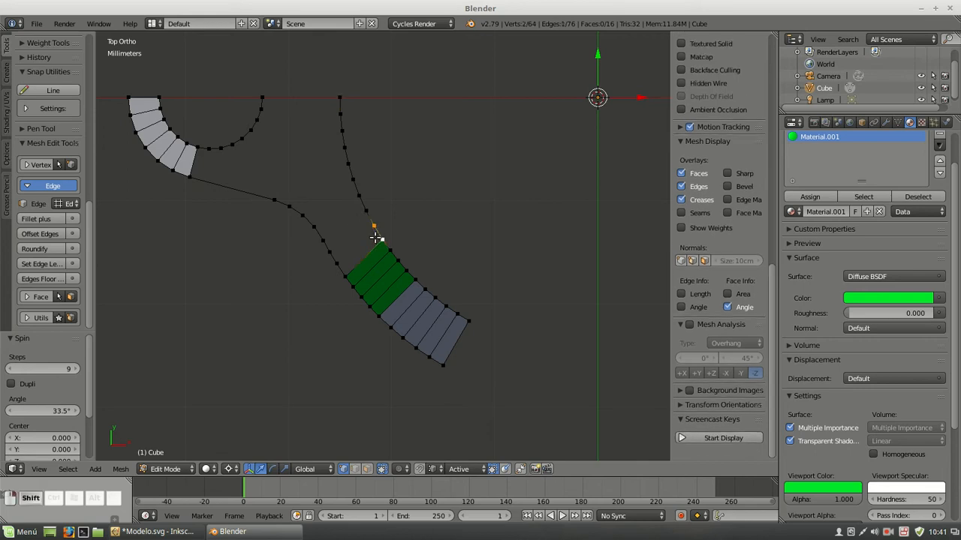
right_click(336, 264, "shift")
key("f")
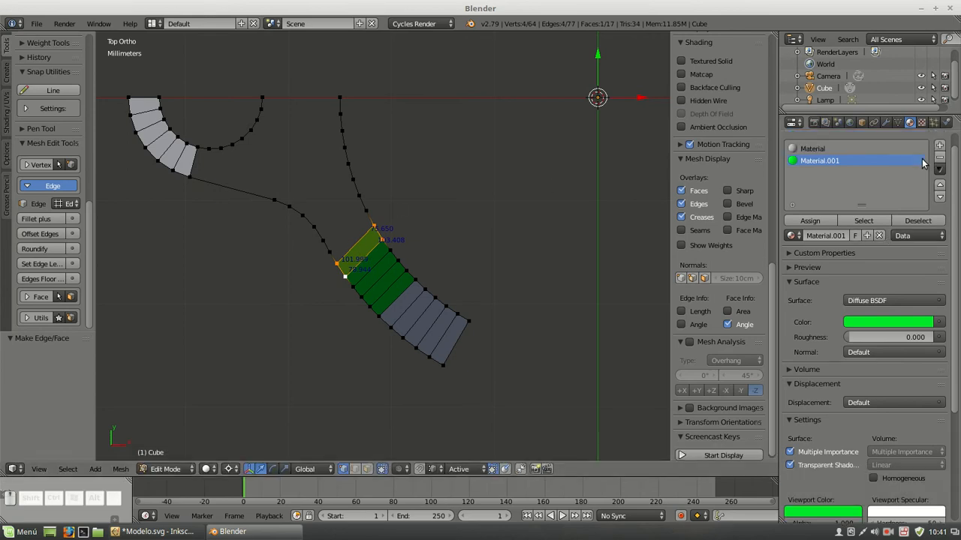
scroll(925, 164, "up", 2)
left_click(818, 167)
left_click(810, 237)
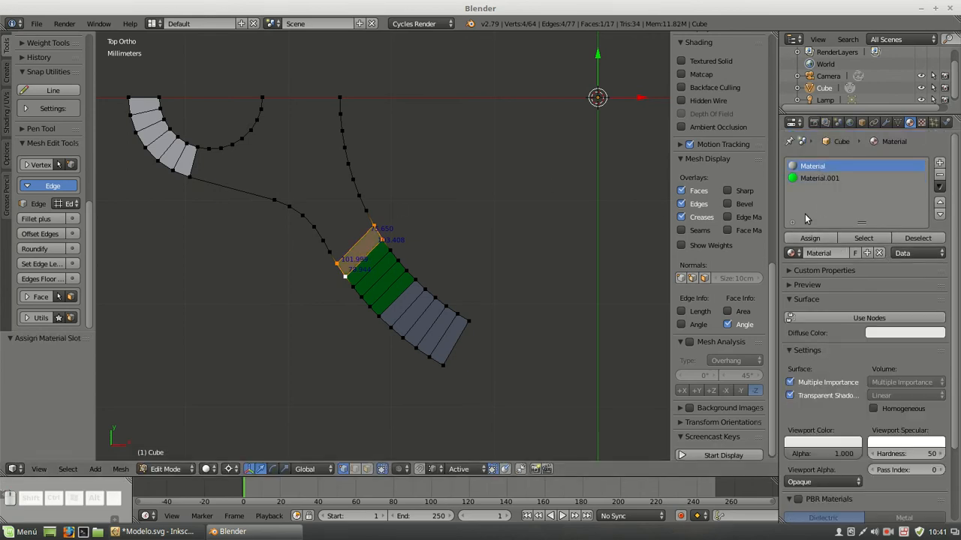
Turn off the face angle display and fill five more faces between the inner arc and outer profile towards the tab
scroll(734, 321, "down", 1)
left_click(730, 319)
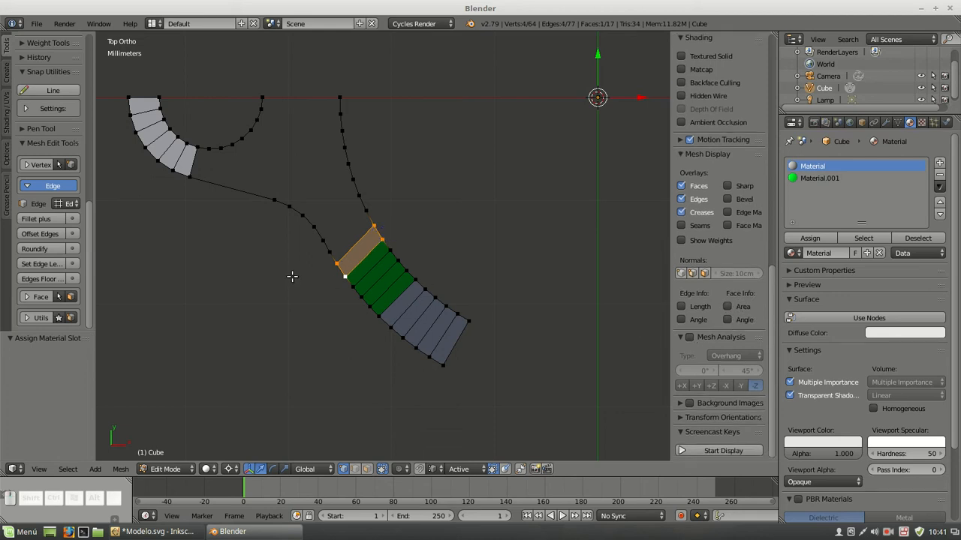
right_click(336, 263)
right_click(371, 226, "shift")
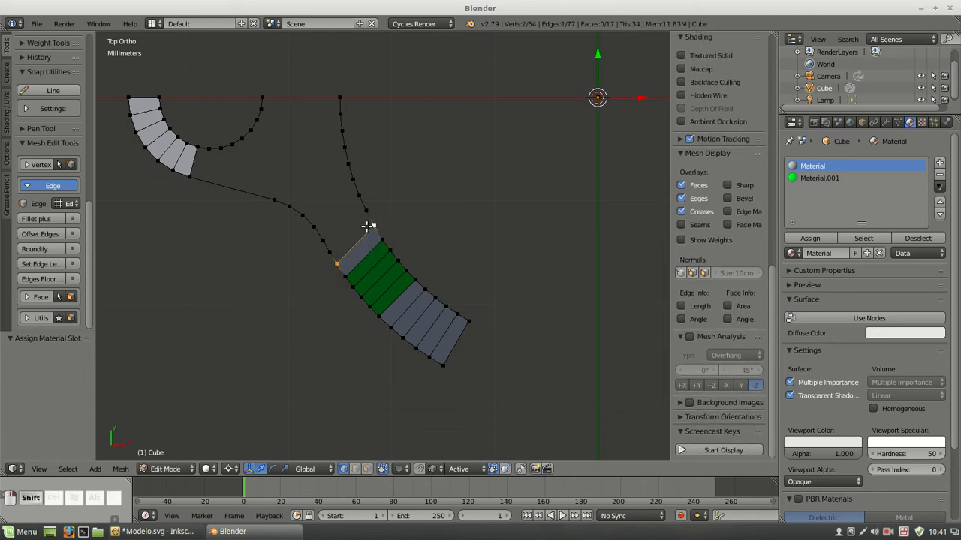
key("f")
key("f")
key("f")
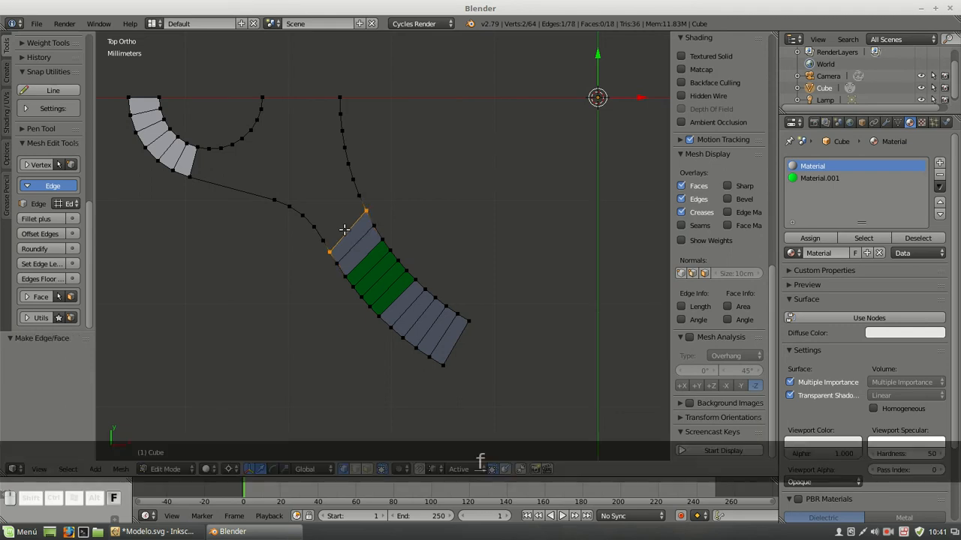
key("f")
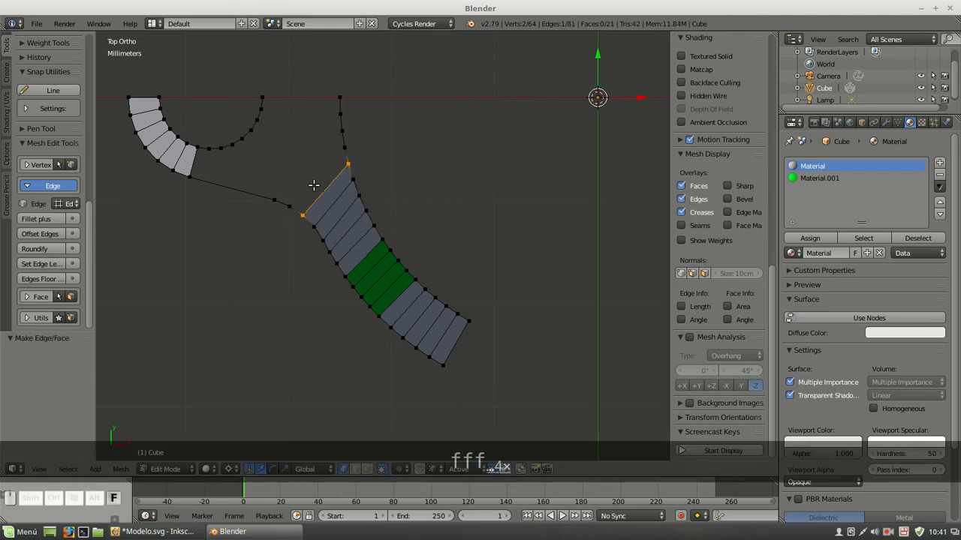
key("f")
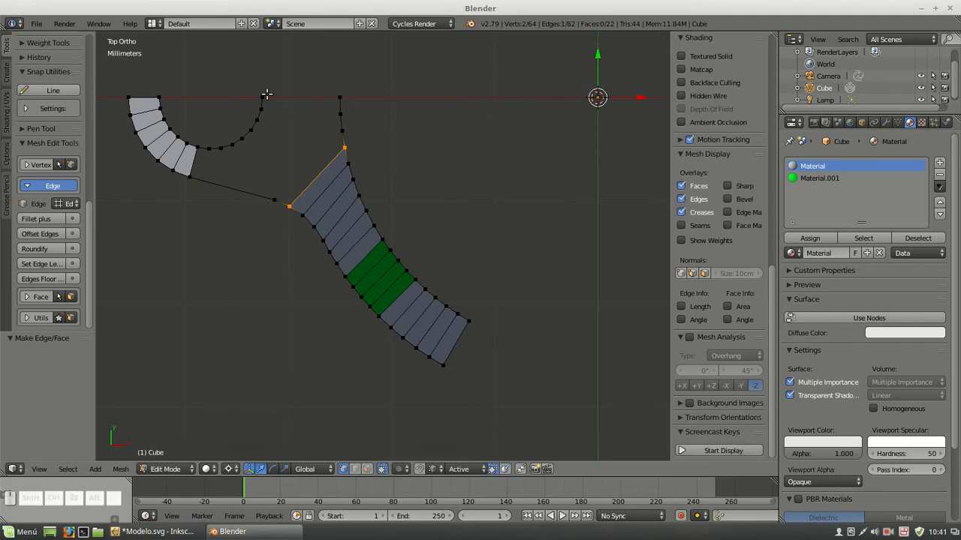
Fill two faces between the tab hole's arc and the inner circle arc, starting at the X axis
right_click(263, 97)
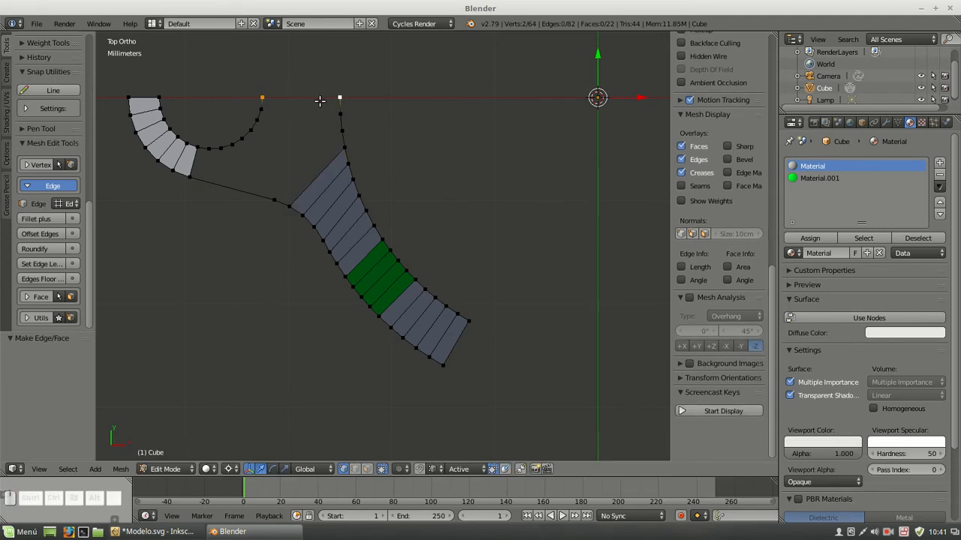
key("f")
key("f")
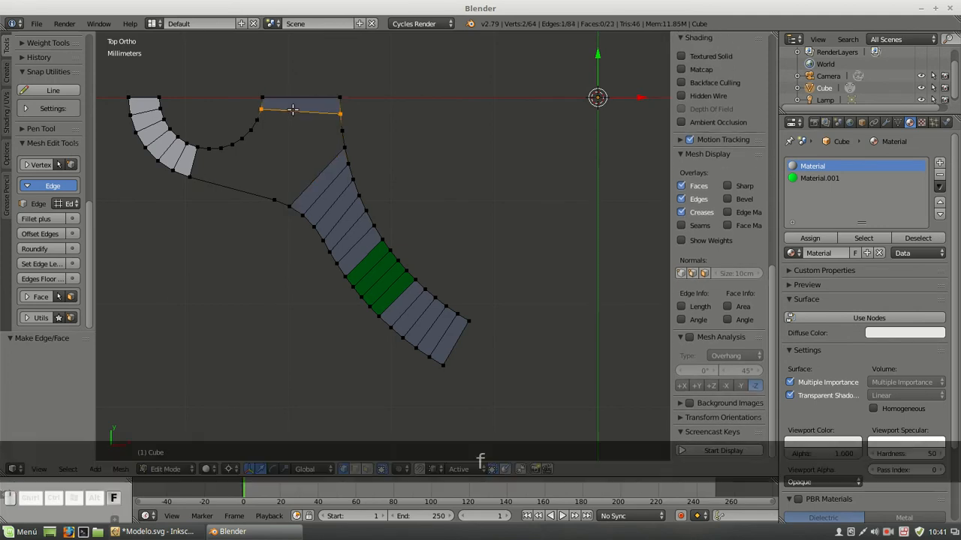
key("f")
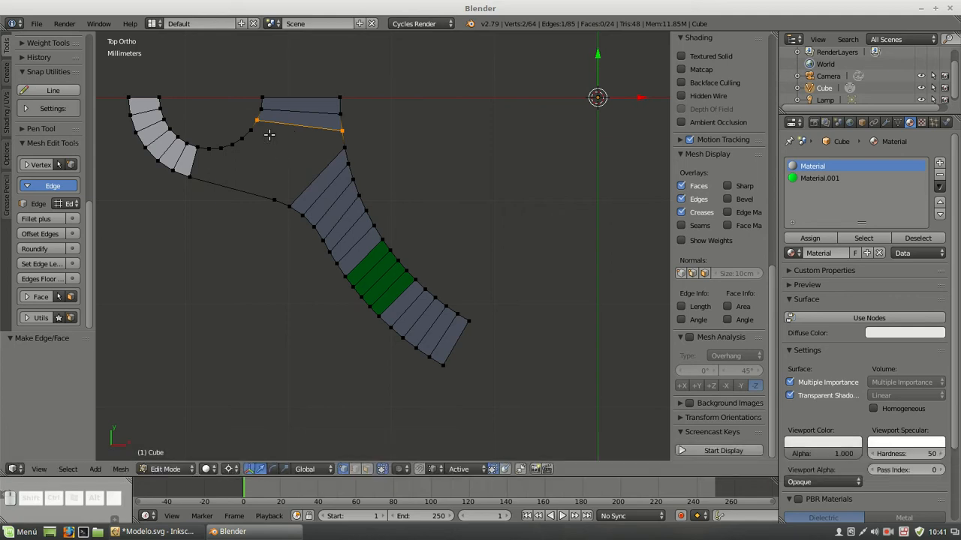
Fill the four-sided gap between the tab hole arc, the outer profile and the inner circle arc, and deselect everything
right_click(264, 126)
right_click(292, 200, "shift")
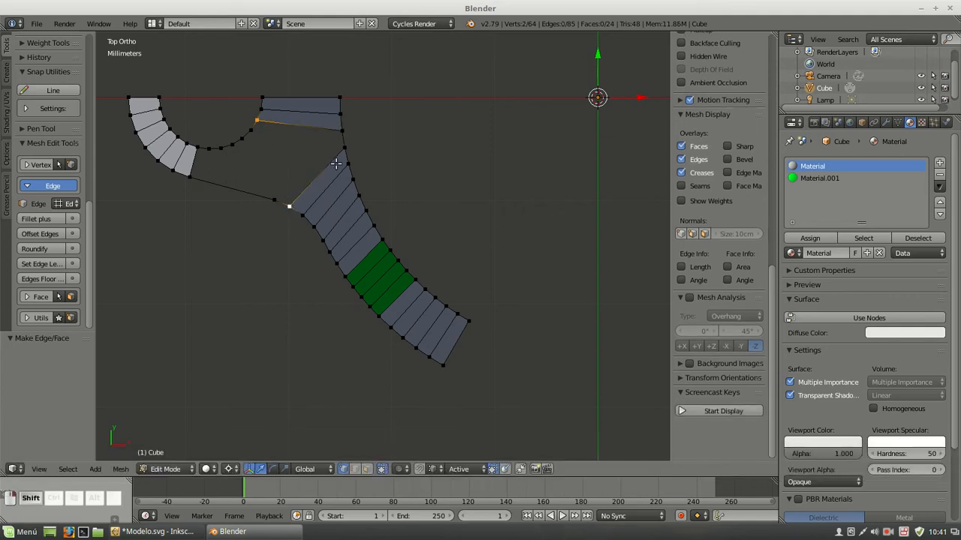
right_click(344, 144, "shift")
right_click(342, 136, "shift")
key("f")
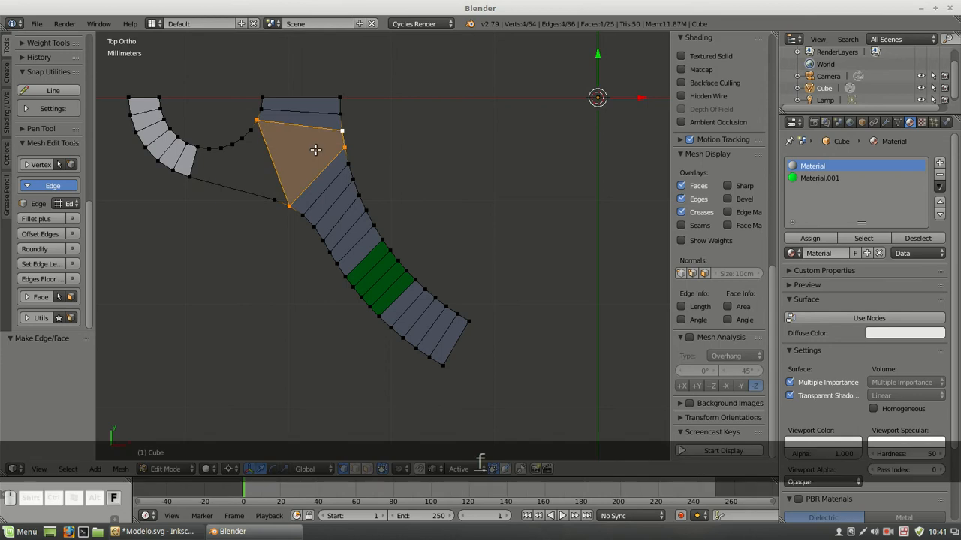
key("a")
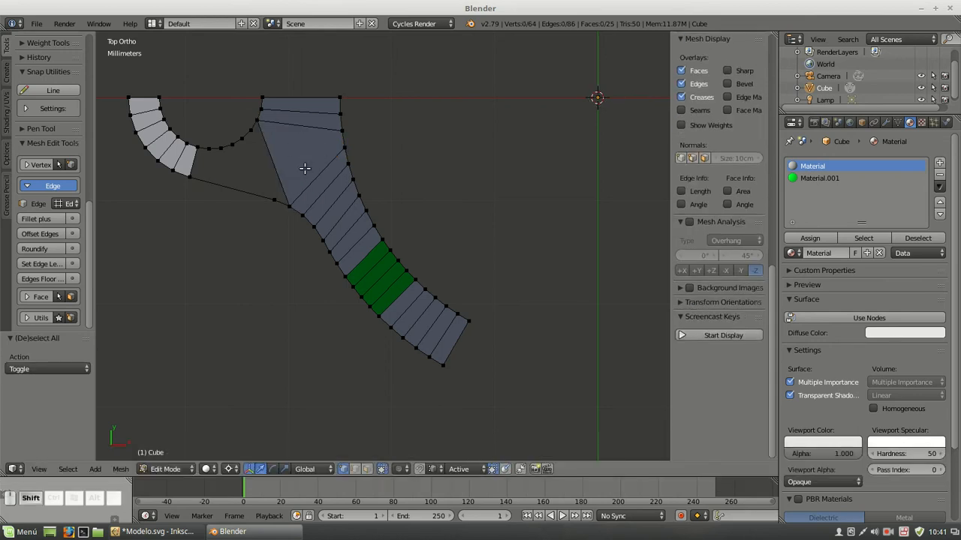
Subdivide the long straight edge of the tab's outer profile with 4 cuts
middle_click_drag(304, 163, 369, 189, "shift")
right_click(254, 201)
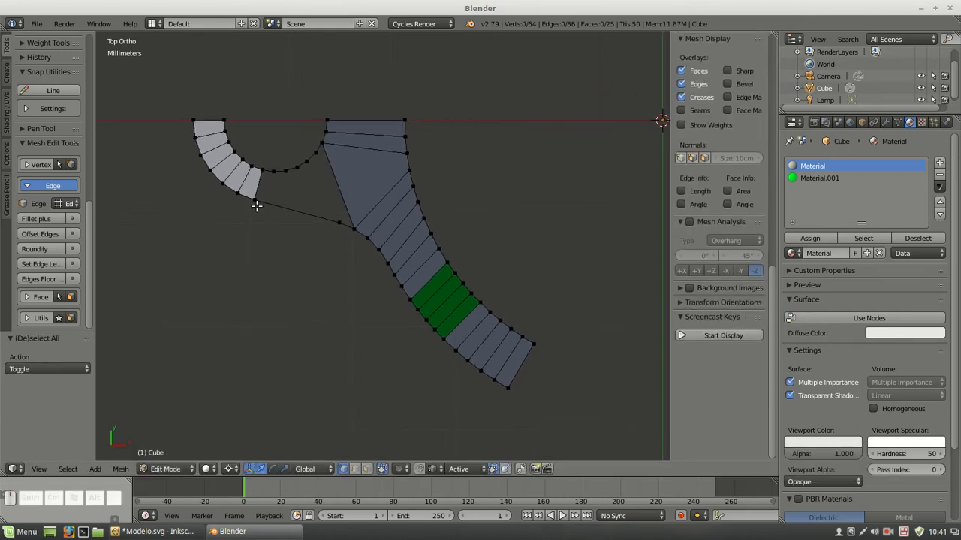
right_click(339, 223, "shift")
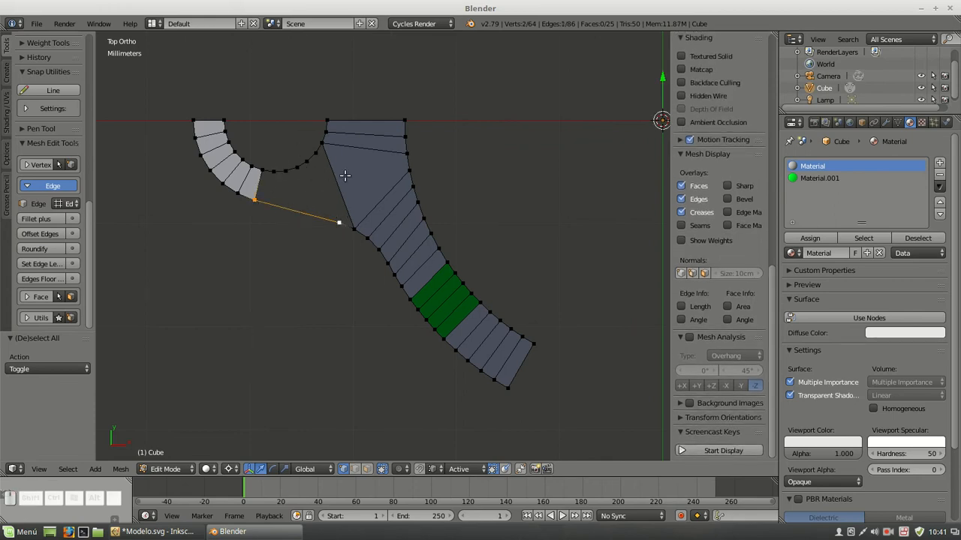
key("w")
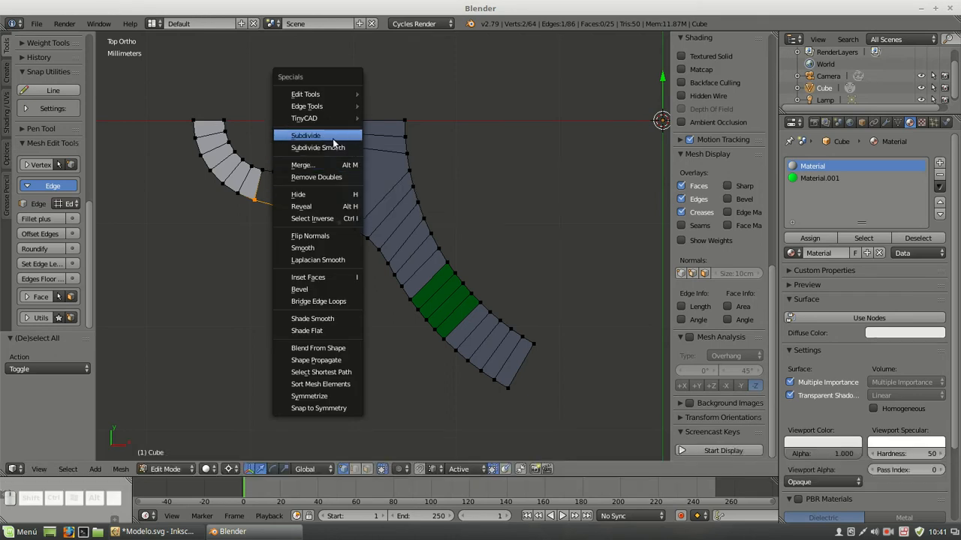
left_click(335, 141)
left_click(76, 369)
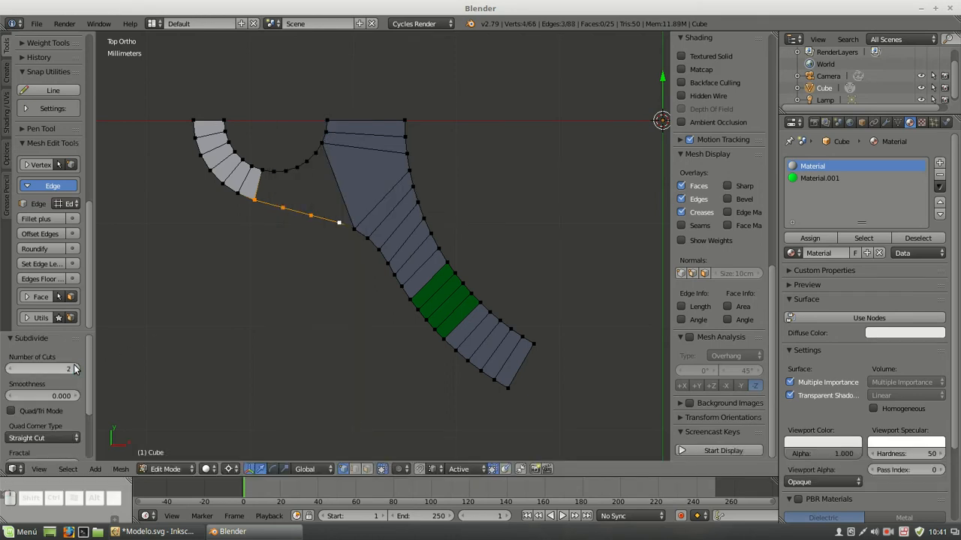
left_click(75, 369)
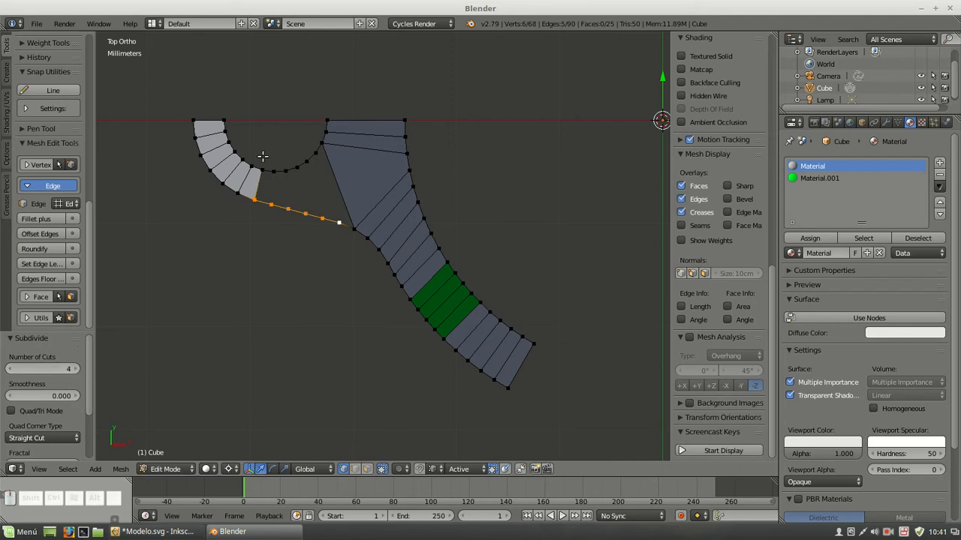
Fill six faces between the tab hole's arc and the subdivided outer edge, and deselect everything
right_click(257, 193)
key("f")
key("f")
key("f")
key("f")
key("f")
key("f")
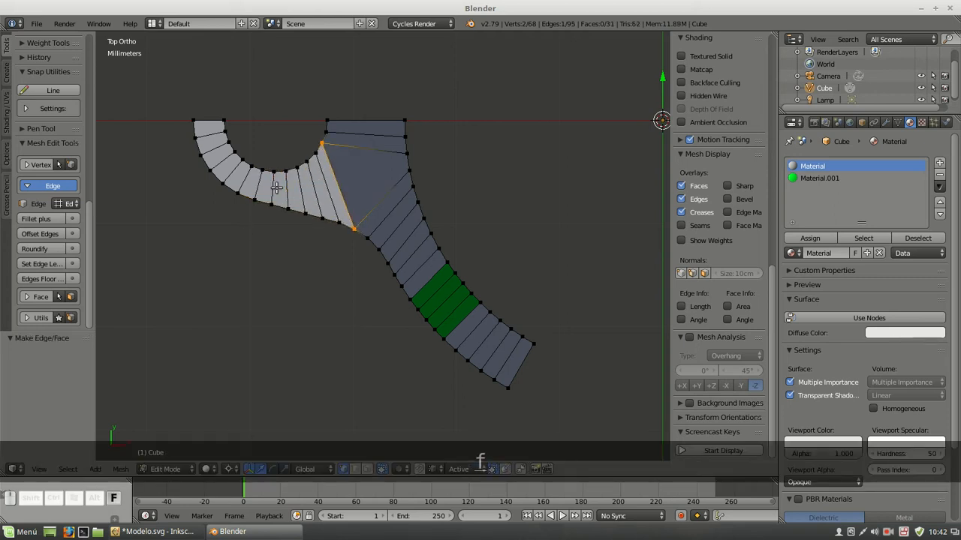
key("a")
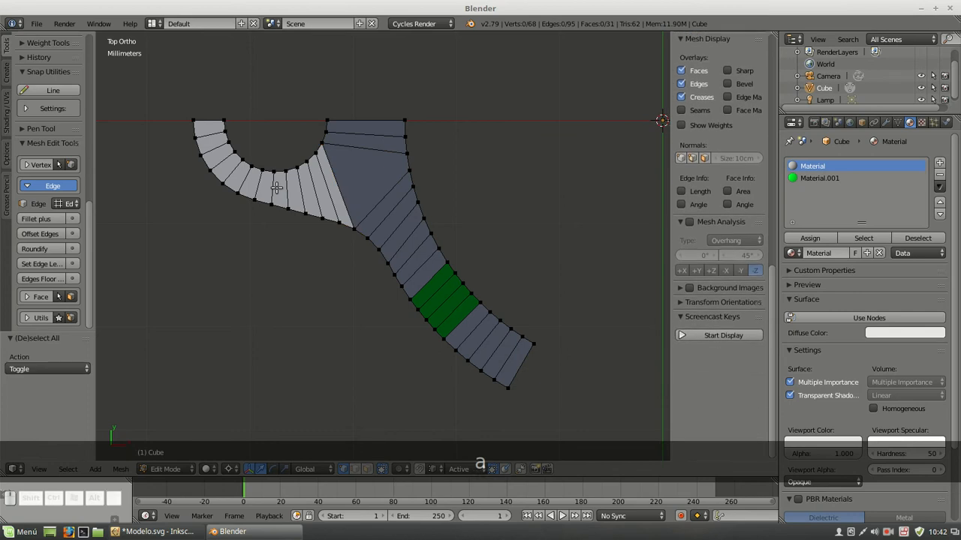
Recalculate the normals of the whole mesh to the outside and clear the selection
key("a")
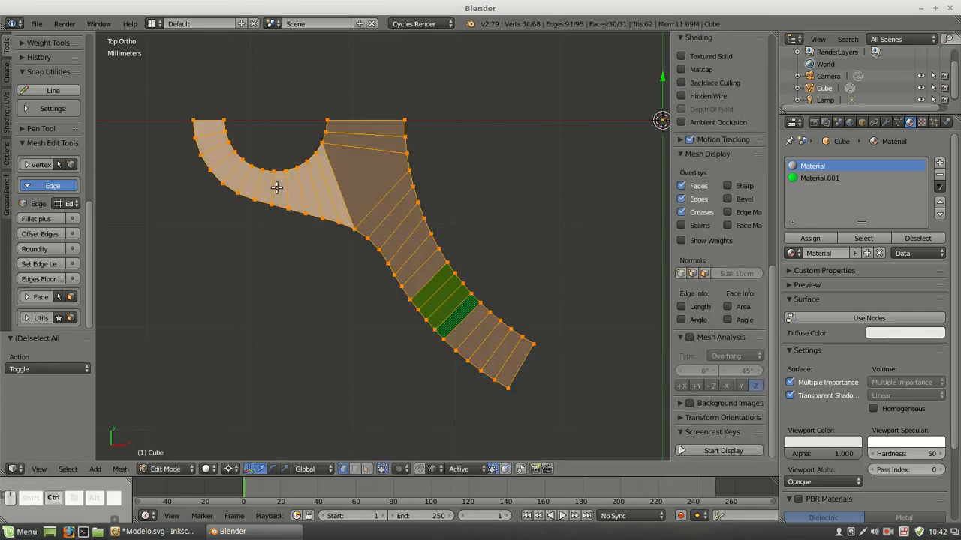
key("ctrl+n")
key("a")
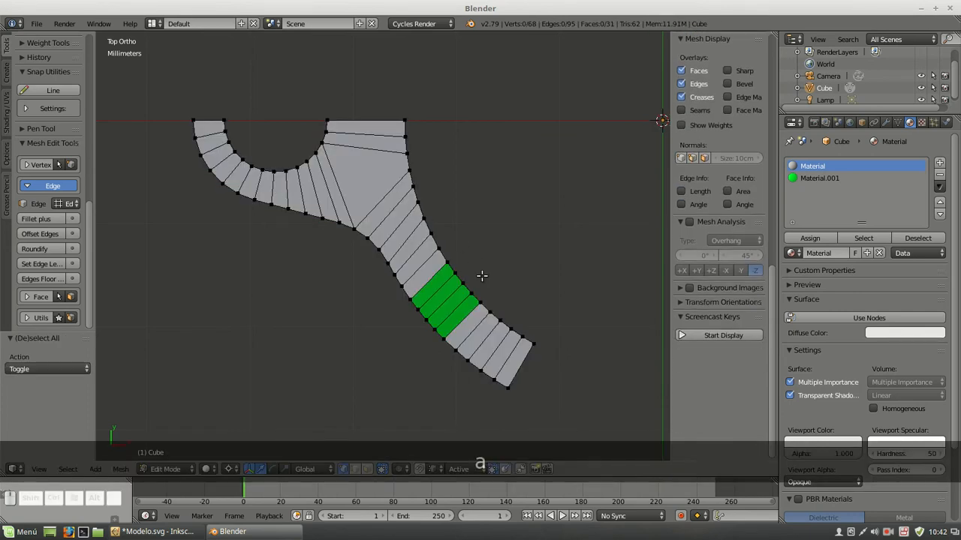
Select the whole sector mesh, check the side view's thickness dimensions in the Inkscape drawing, and return to Blender
middle_click_drag(482, 275, 507, 264)
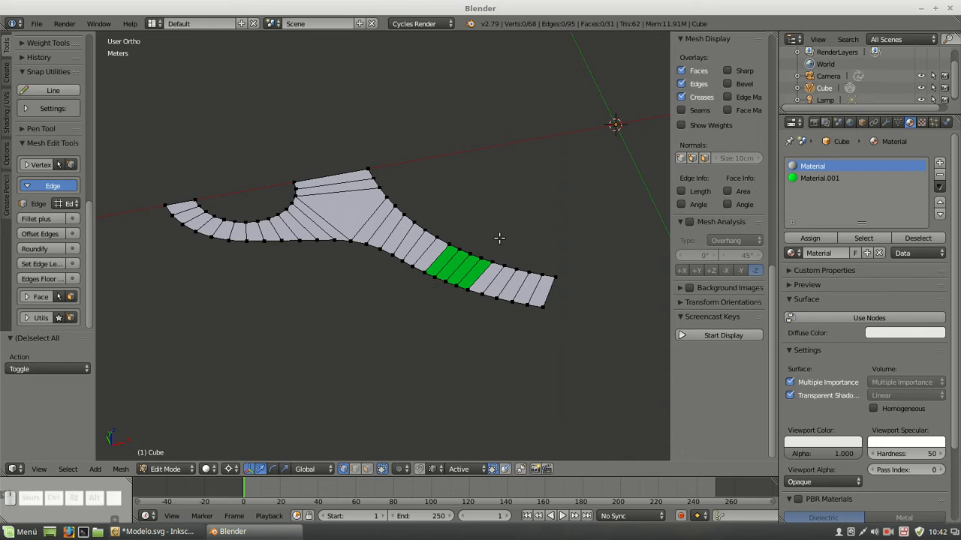
key("a")
left_click(153, 531)
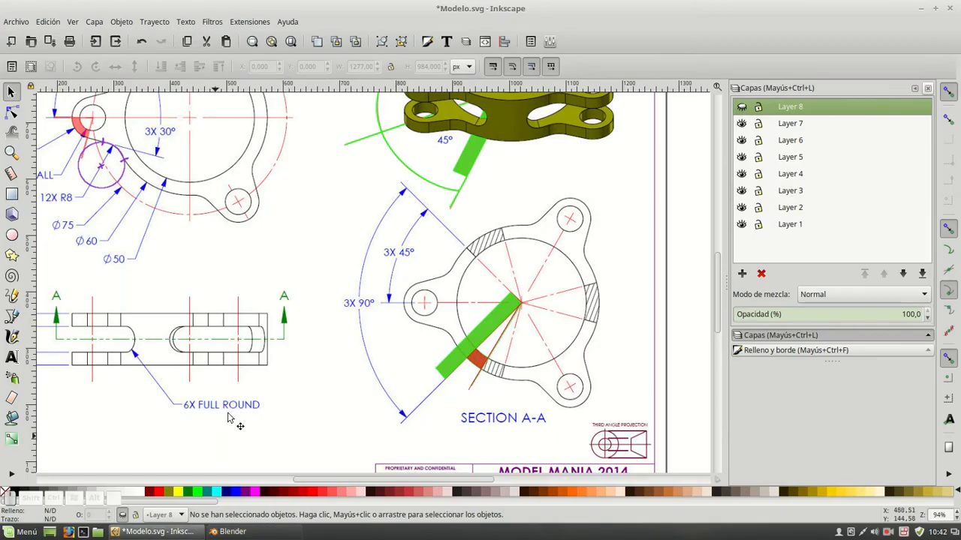
scroll(215, 326, "left", 6)
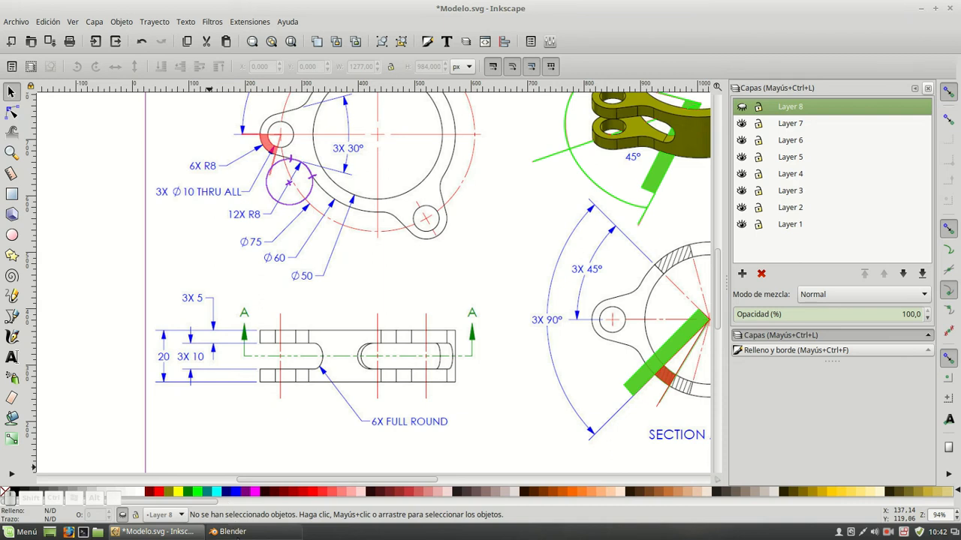
left_click(228, 531)
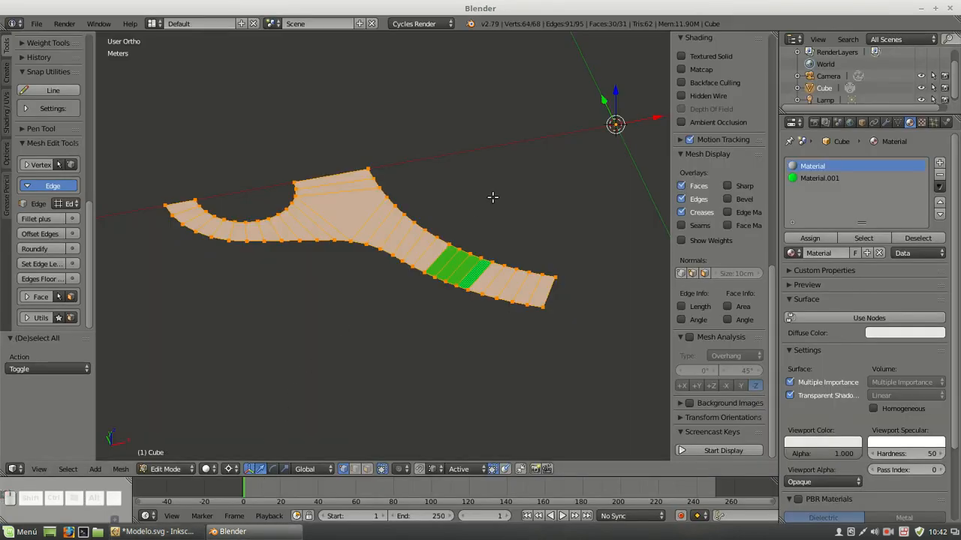
Extrude the selected sector faces 5 mm upward to form the lower layer
key("e")
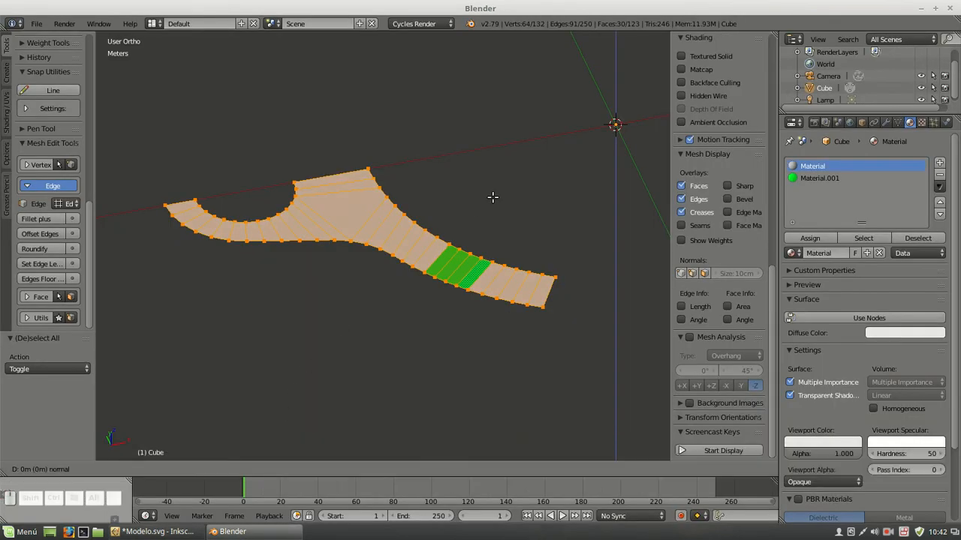
key("equal")
type("5")
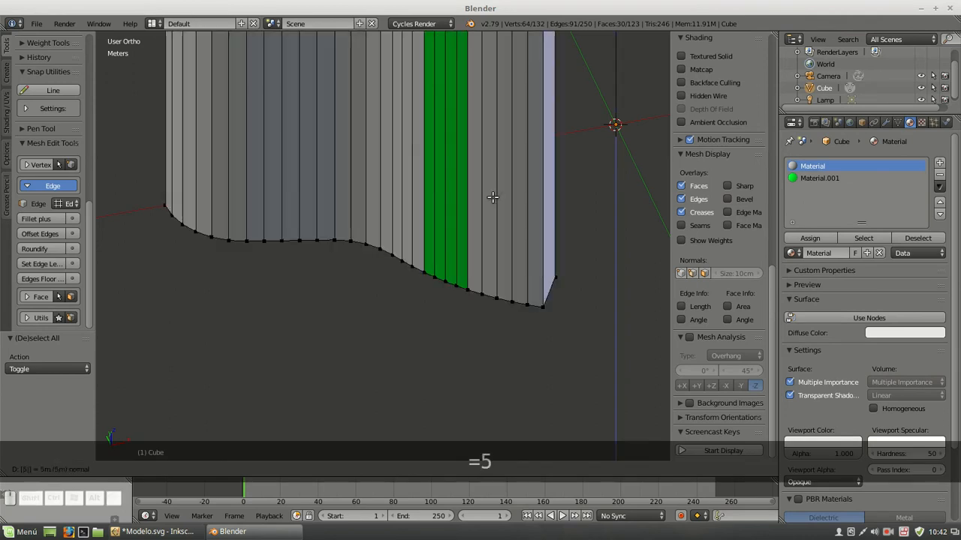
type("mm")
key("Return")
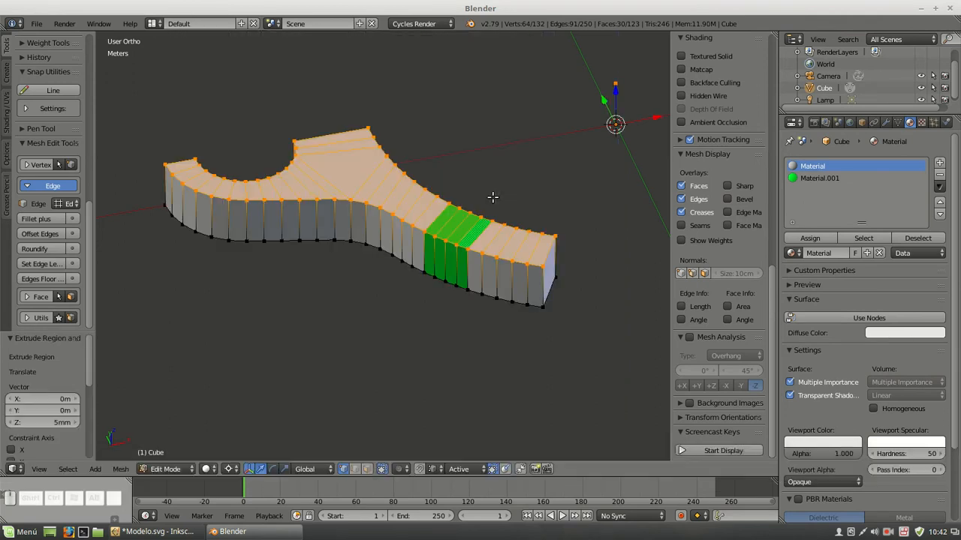
Extrude the top faces of the sector another 10 mm to form the middle layer
key("e")
key("equal")
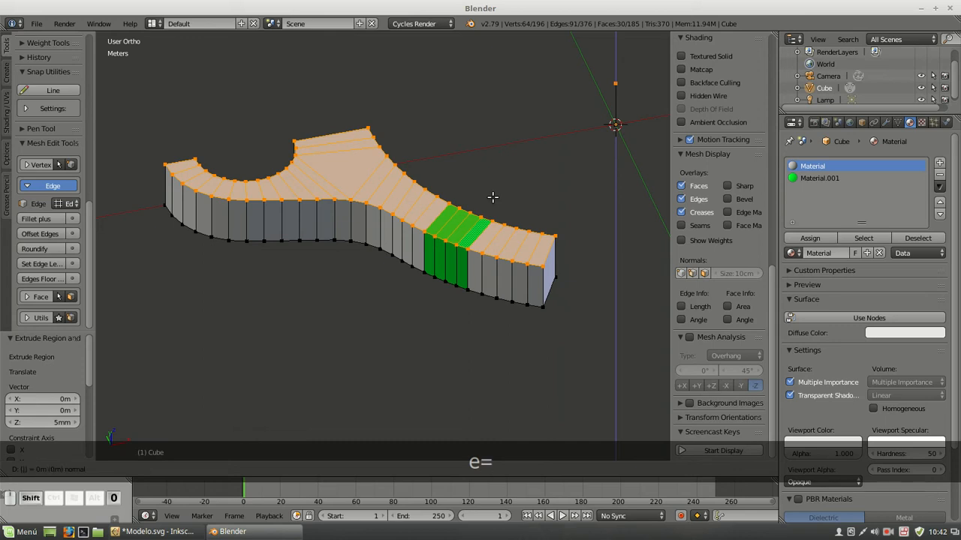
type("10mm")
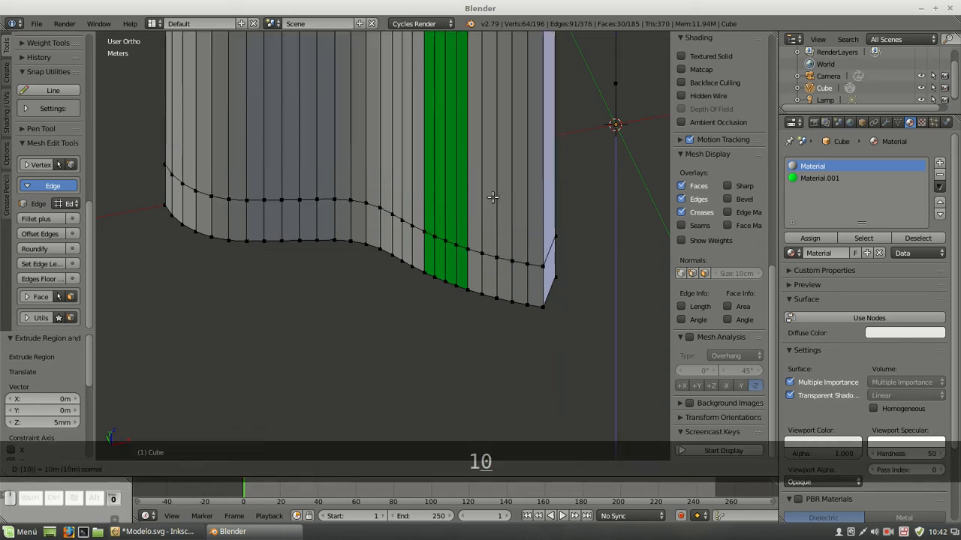
key("Return")
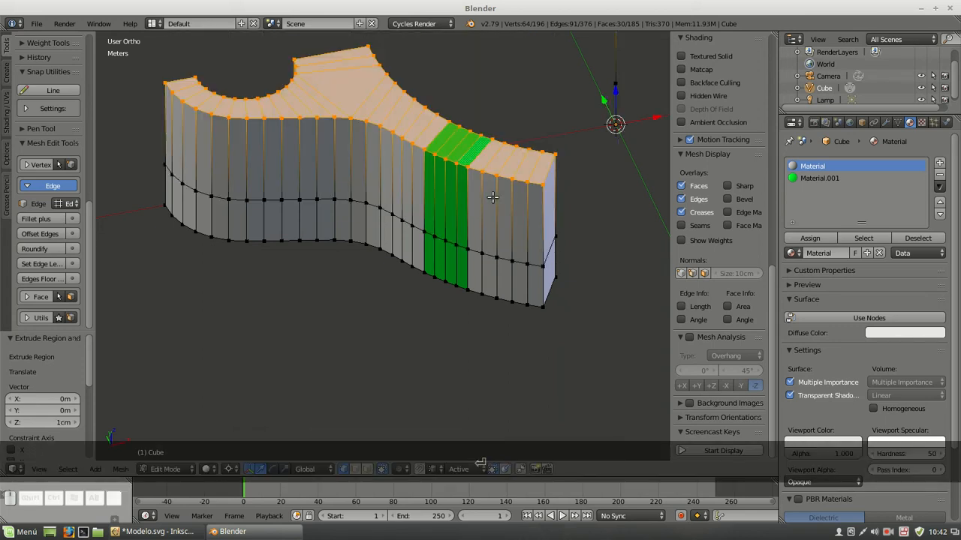
Extrude the sector's top faces a final 5 mm for the upper layer and deselect everything
key("e")
key("equal")
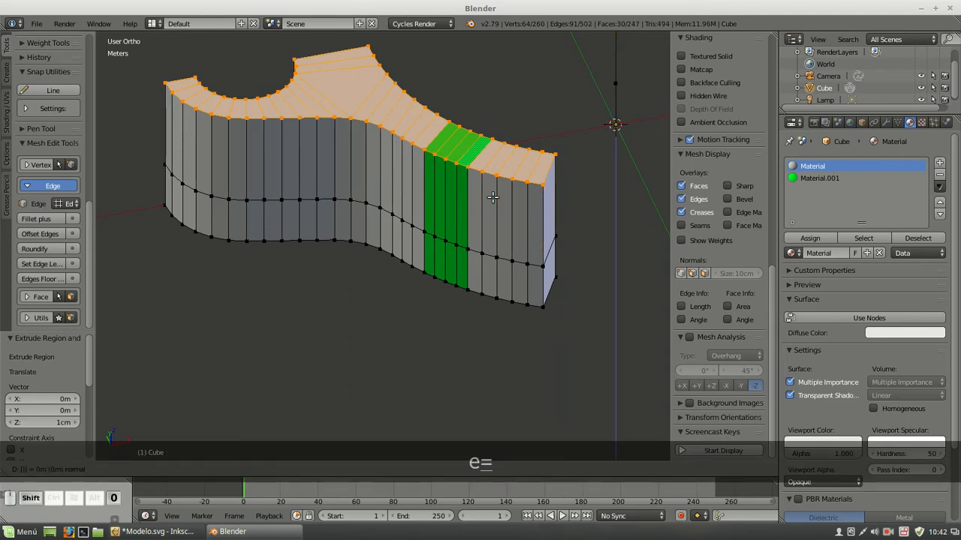
type("5mm")
key("Return")
scroll(403, 189, "down", 3)
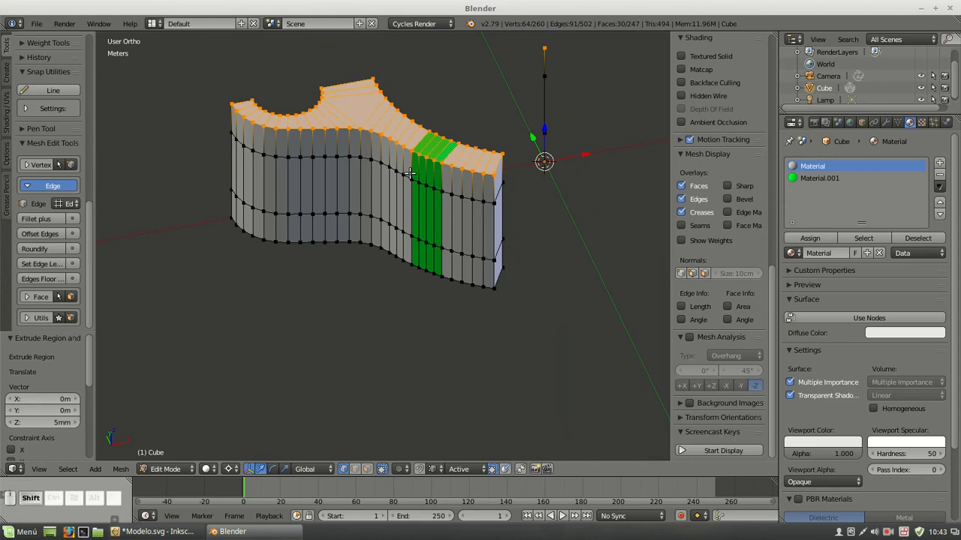
middle_click_drag(403, 188, 411, 217, "shift")
key("a")
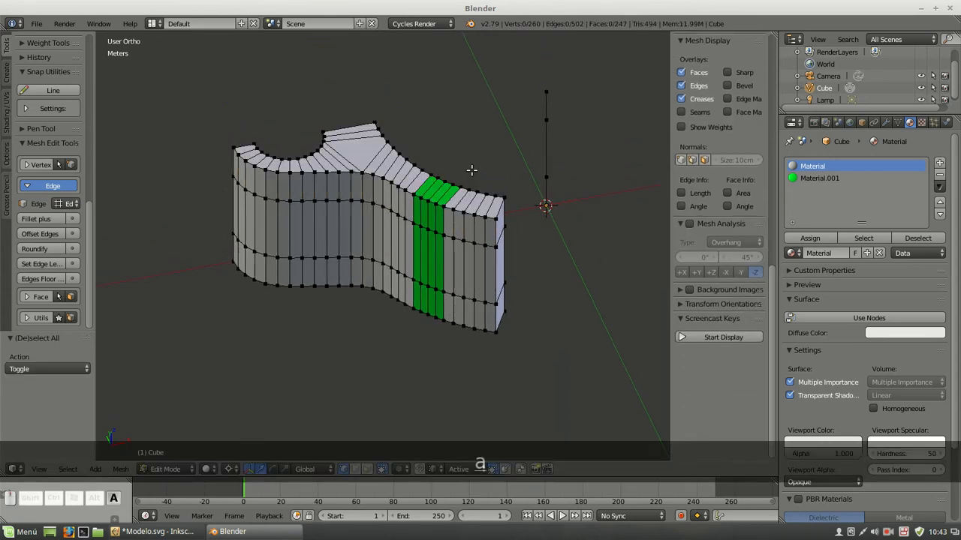
Delete the vertices of the stray vertical edges standing at the origin beside the solid
right_click(554, 99, "shift")
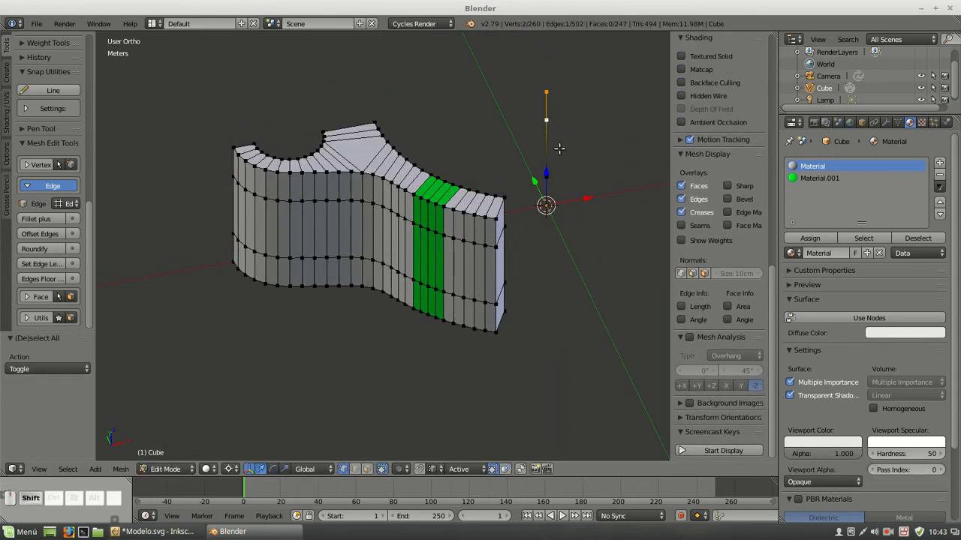
right_click(556, 162, "shift")
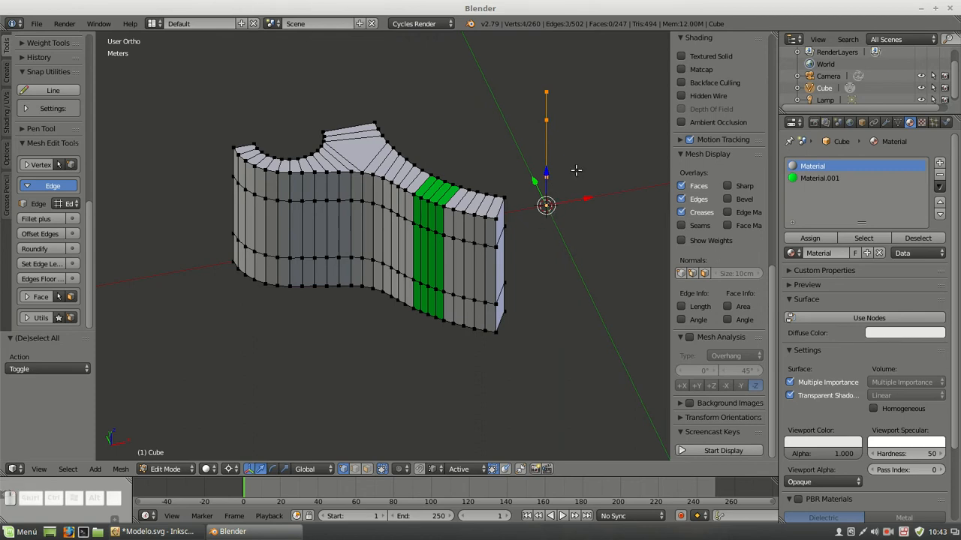
key("Delete")
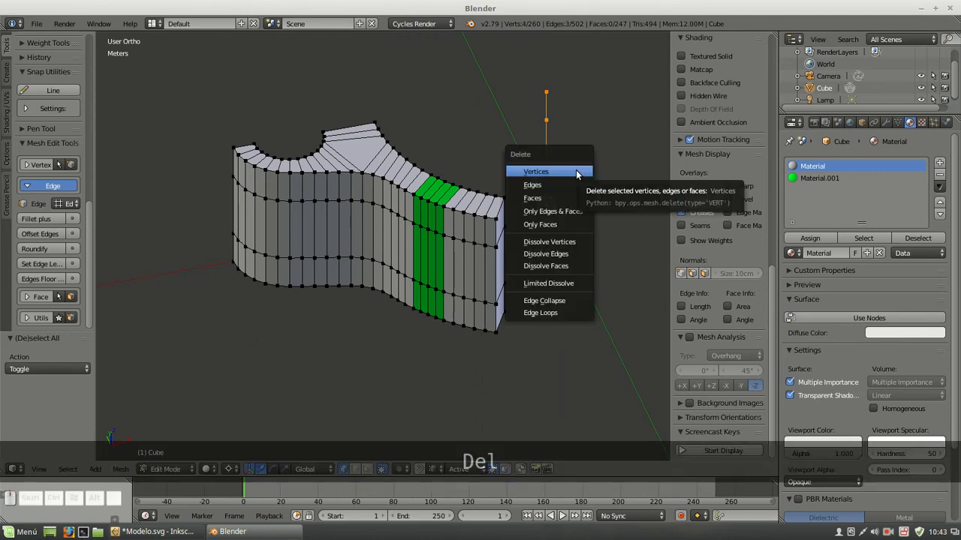
left_click(576, 172)
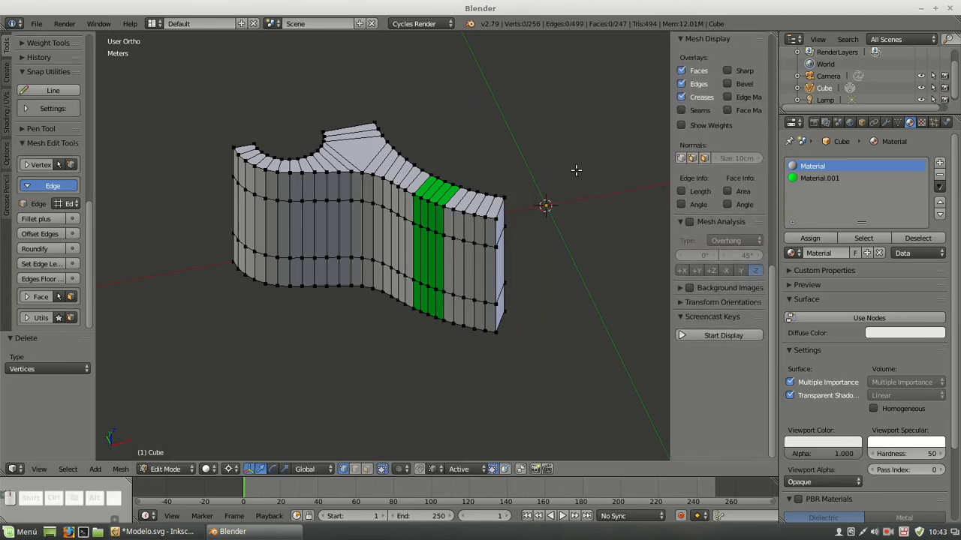
Select everything linked to the solid, invert the selection, and delete the loose vertices at its inner corner
left_click(485, 218)
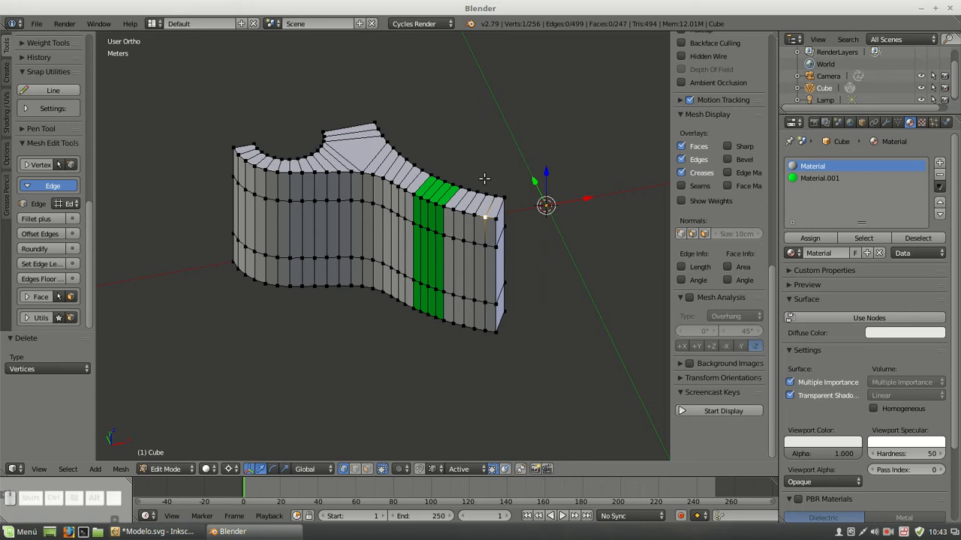
key("ctrl")
key("ctrl+l")
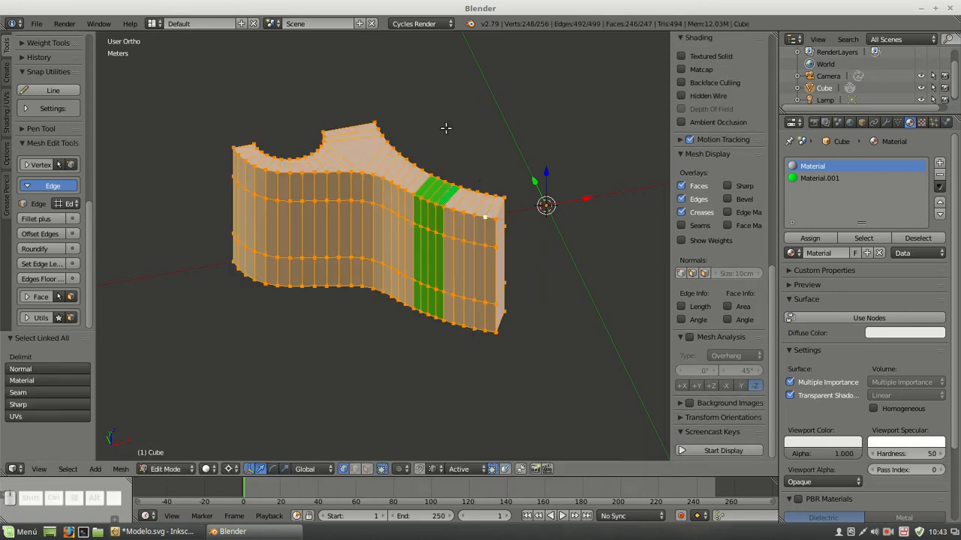
key("ctrl")
key("ctrl+i")
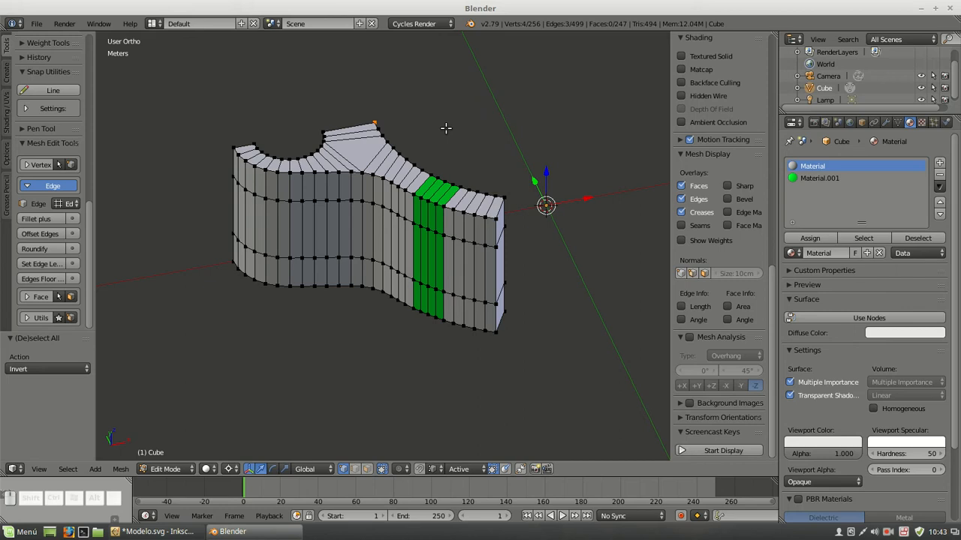
middle_click_drag(580, 153, 369, 153)
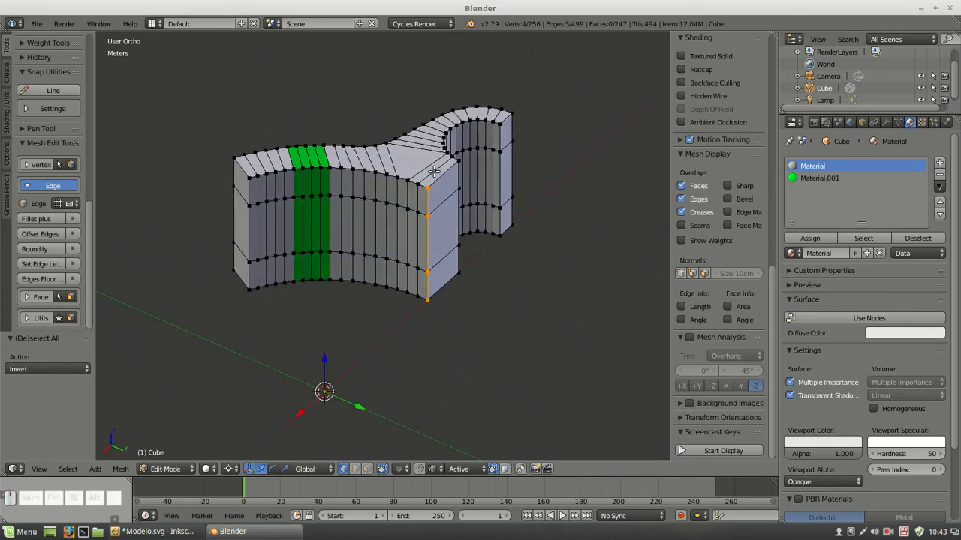
key("Delete")
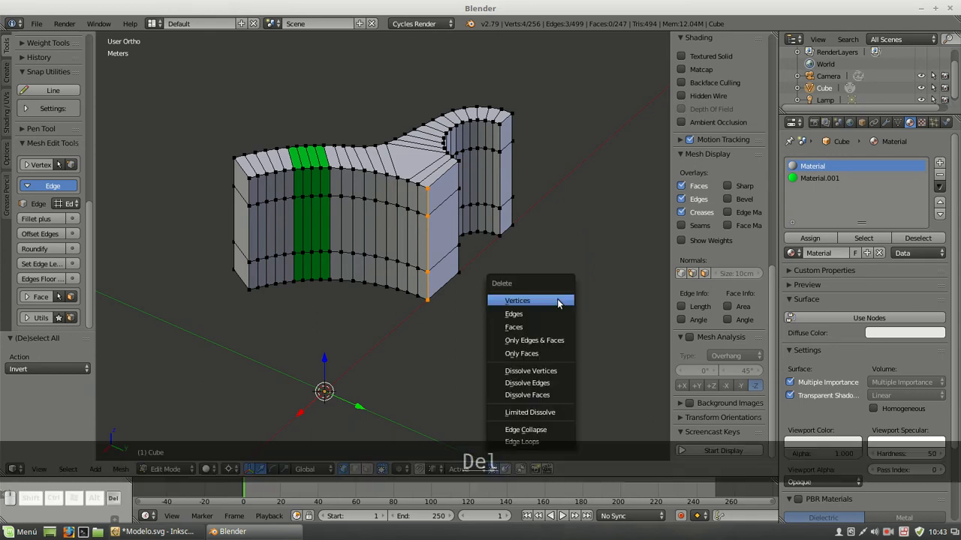
left_click(552, 301)
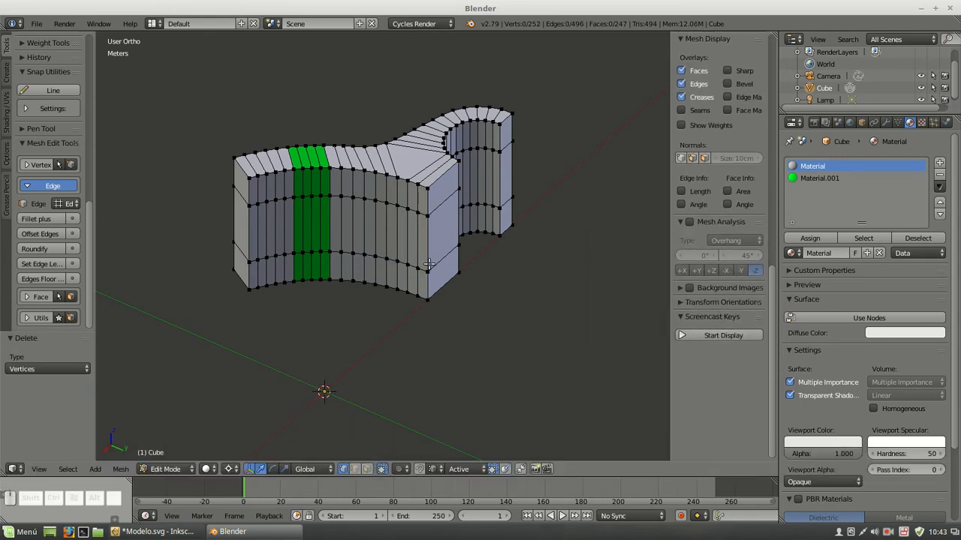
Remove duplicate vertices from the whole mesh and clear the selection
middle_click_drag(193, 221, 262, 214)
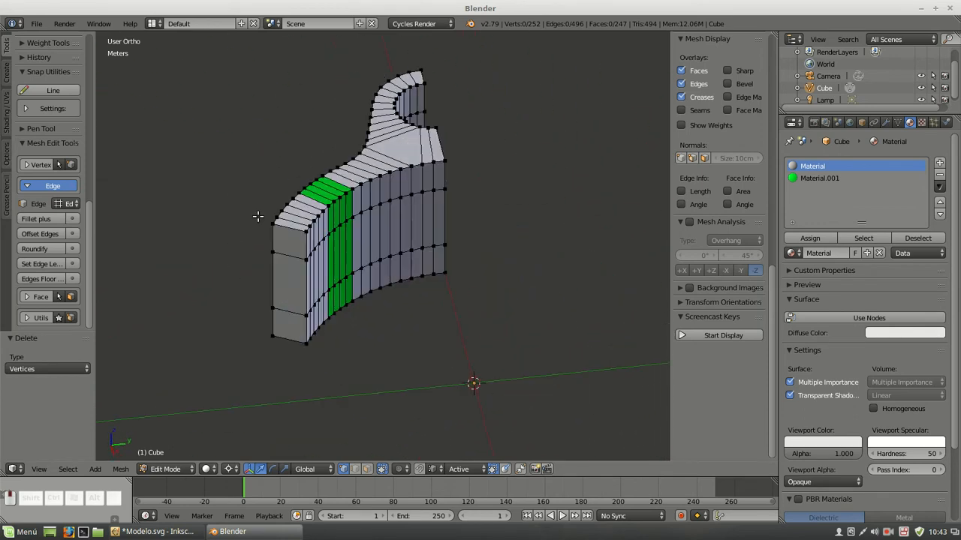
key("a")
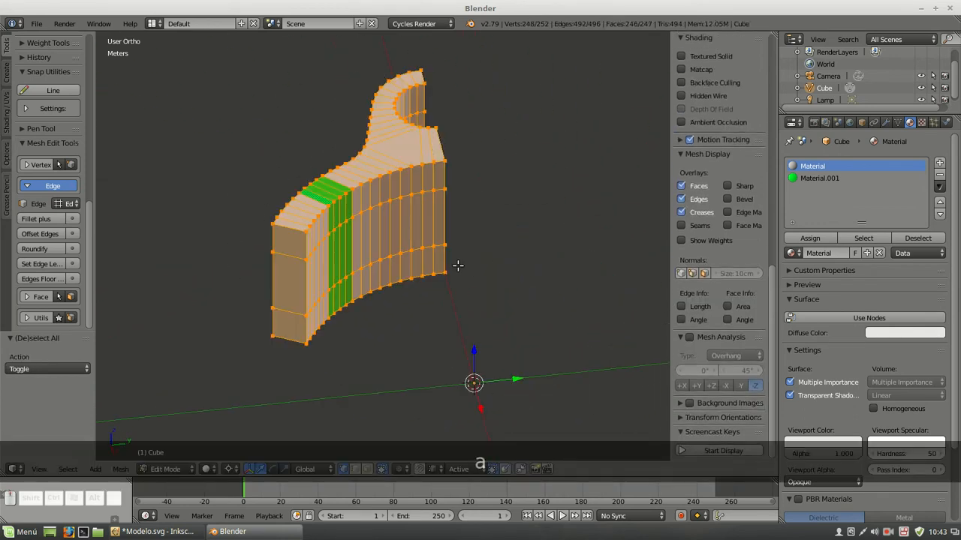
key("w")
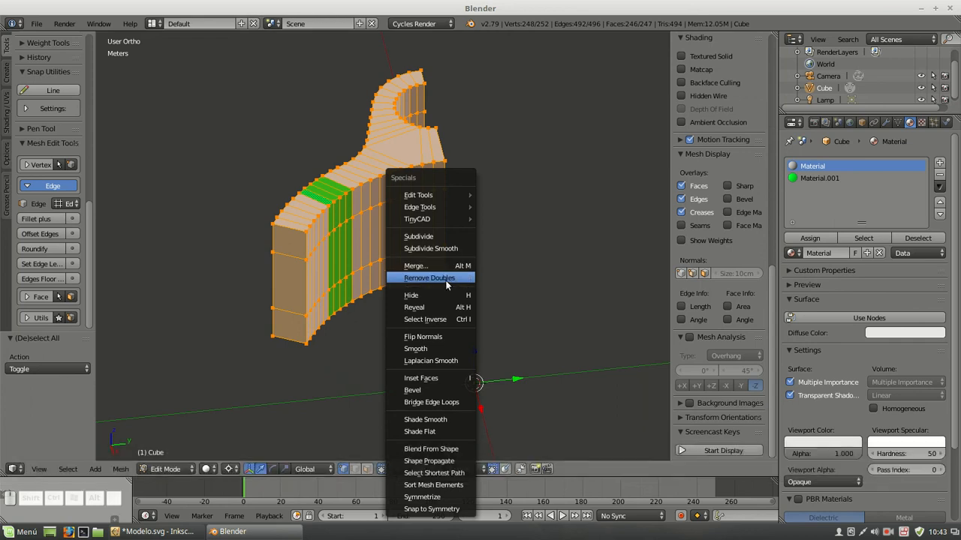
left_click(454, 274)
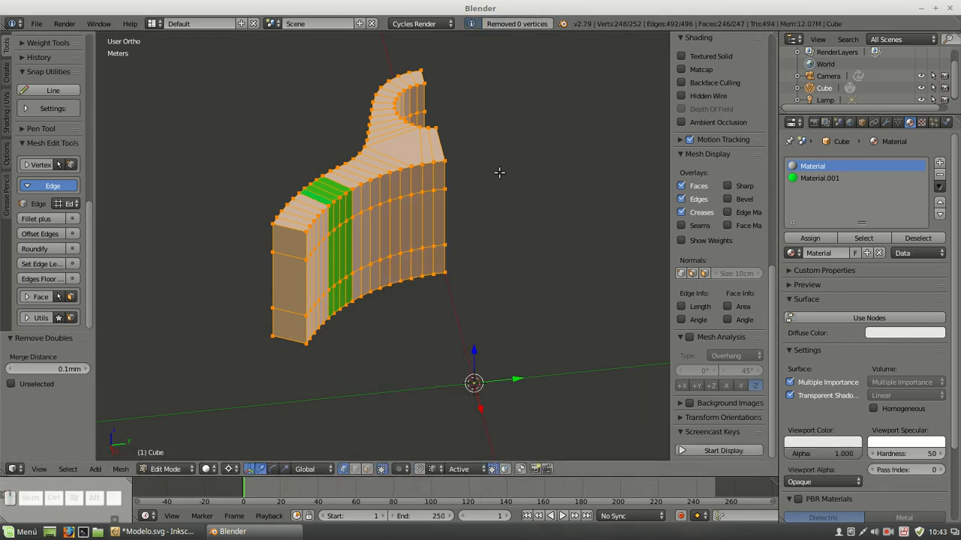
key("a")
Switch to face selection and reveal the hidden rectangular strip that crosses the green section
middle_click_drag(444, 240, 535, 193)
scroll(461, 180, "down", 1)
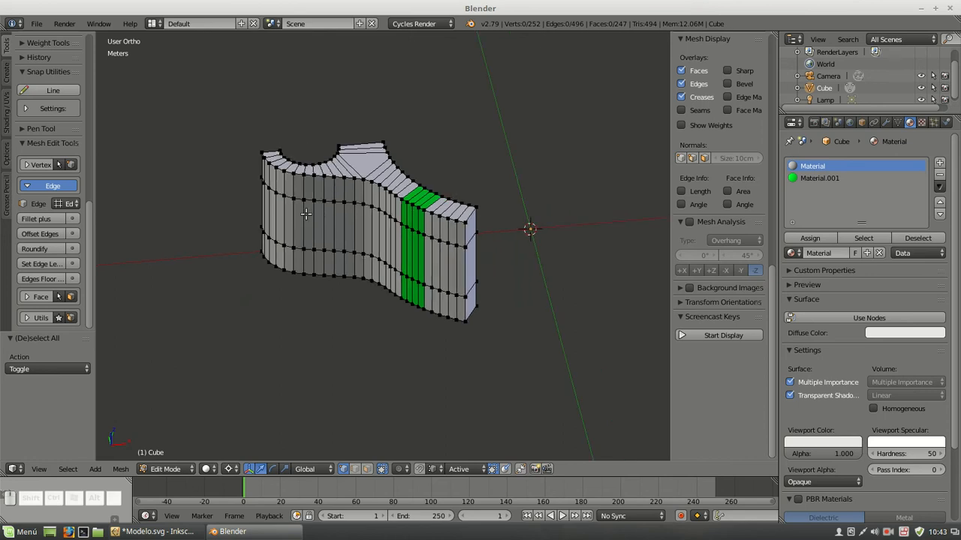
scroll(390, 252, "up", 2)
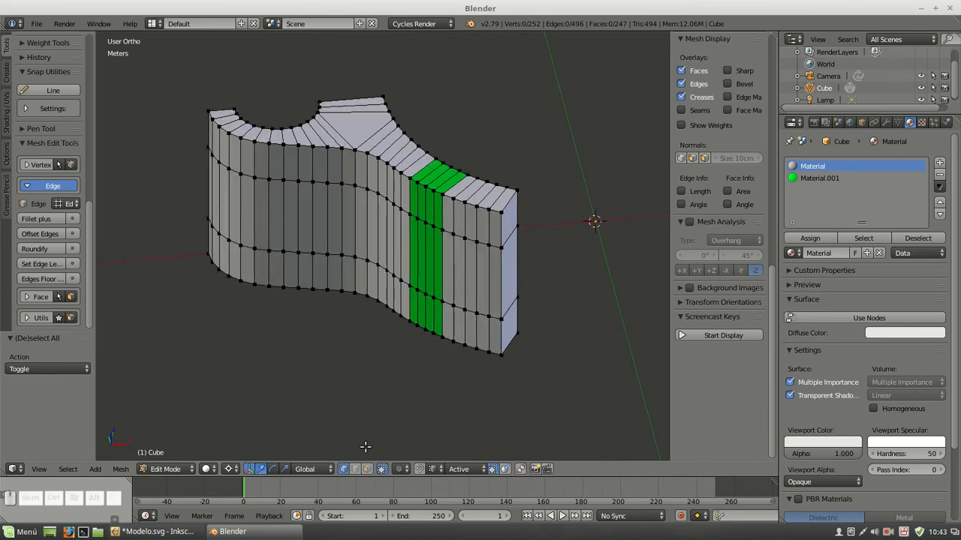
left_click(367, 469)
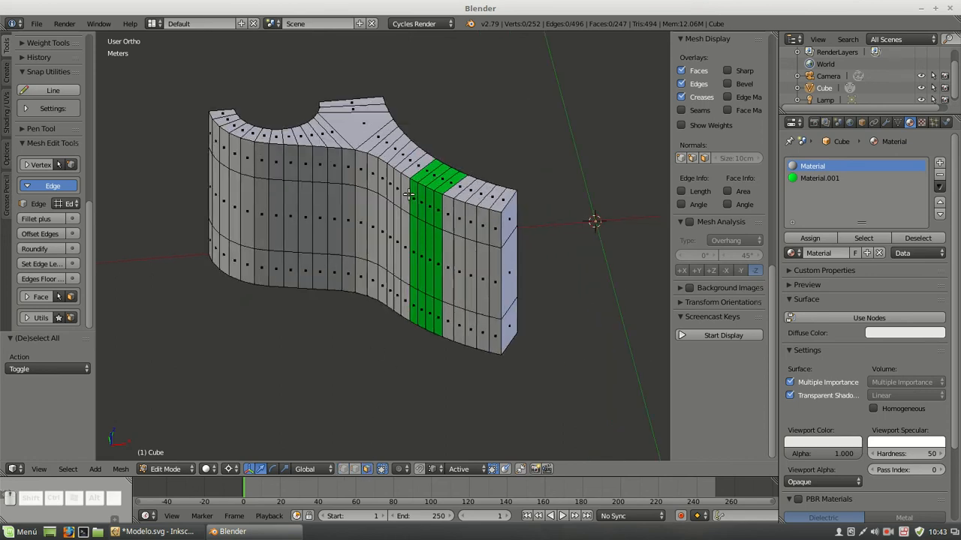
scroll(409, 195, "up", 2)
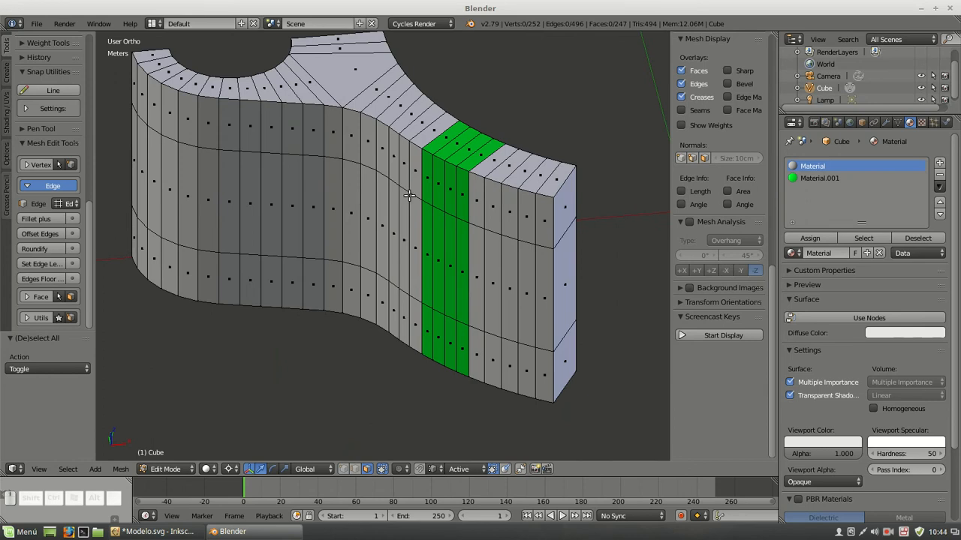
key("alt+h")
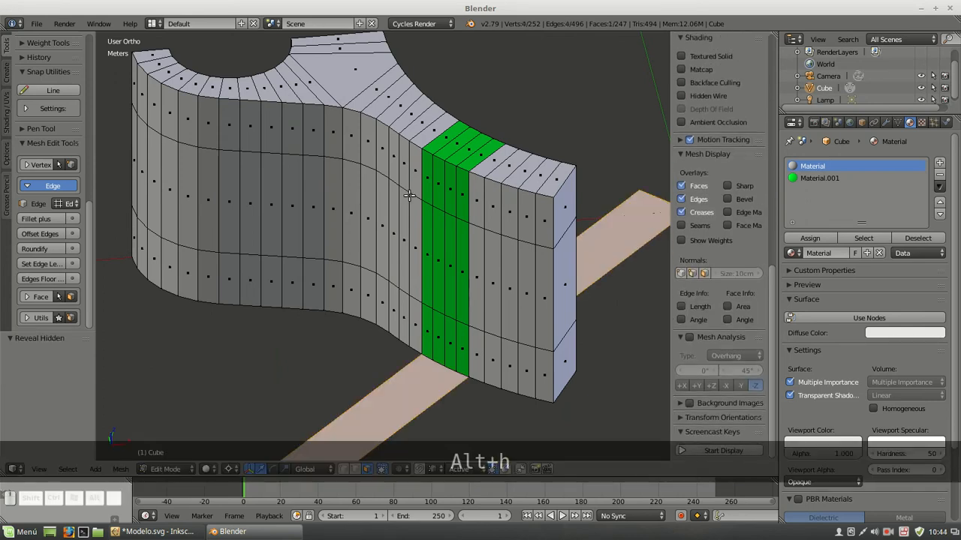
Select the whole rectangular strip with its linked geometry and raise it 5 mm along the Z axis
scroll(409, 195, "down", 3)
scroll(409, 195, "down", 1)
left_click(343, 469)
right_click(335, 382)
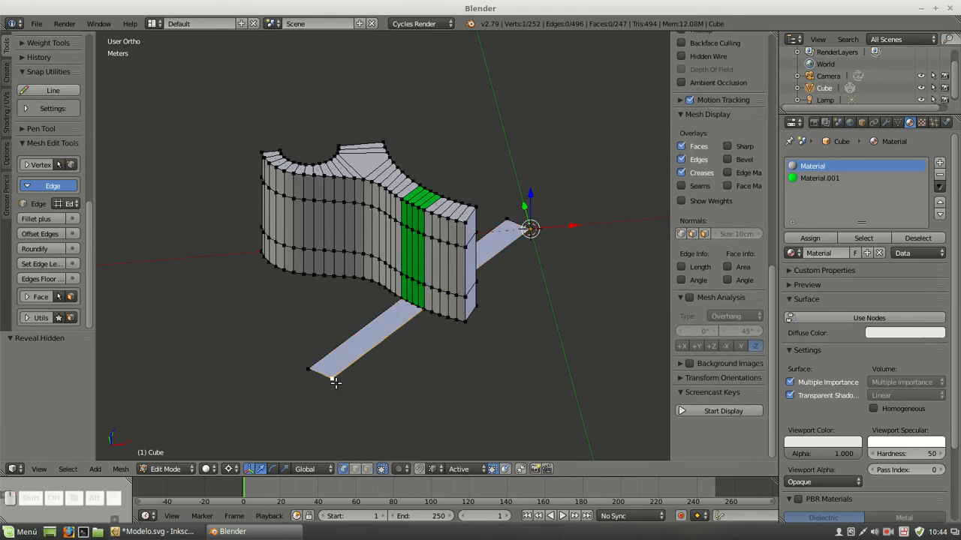
key("ctrl+l")
scroll(433, 333, "up", 2)
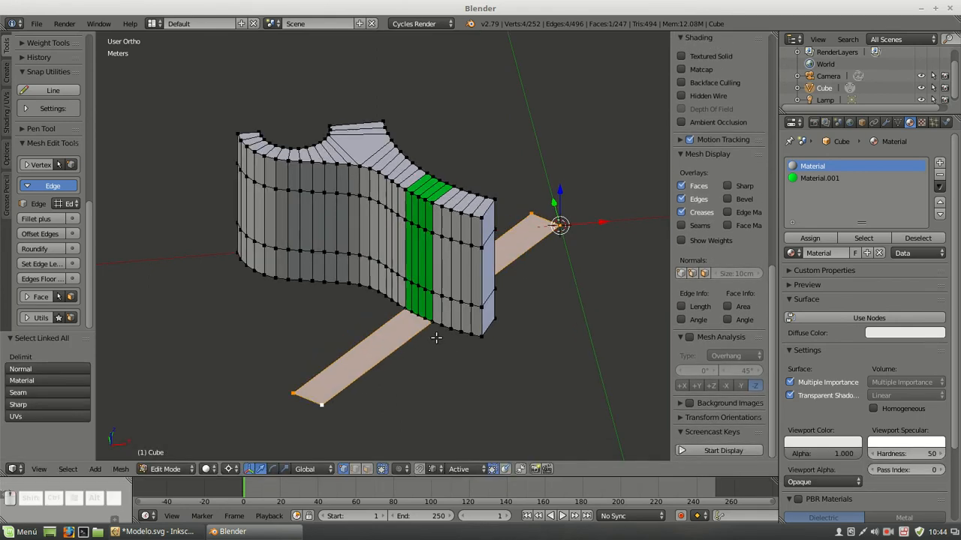
key("g")
key("z")
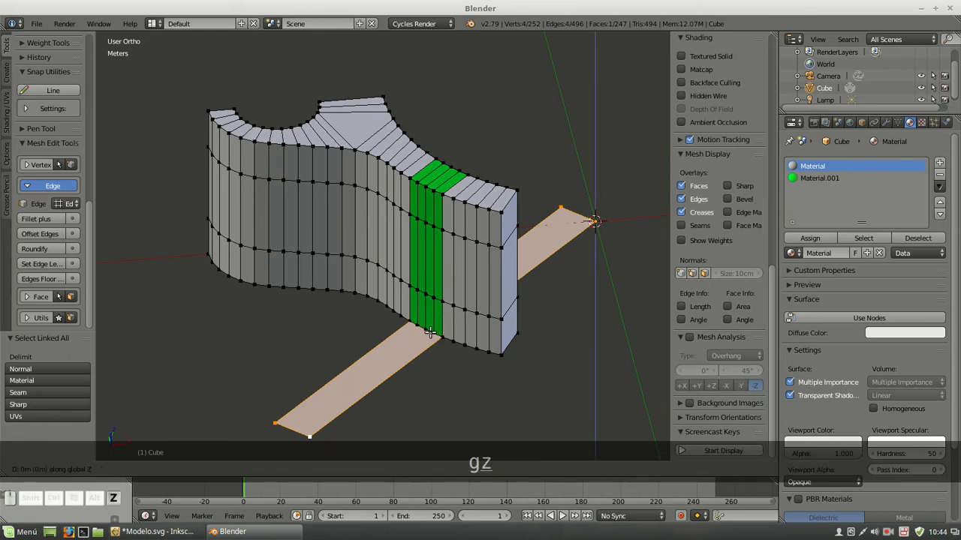
left_click(444, 290)
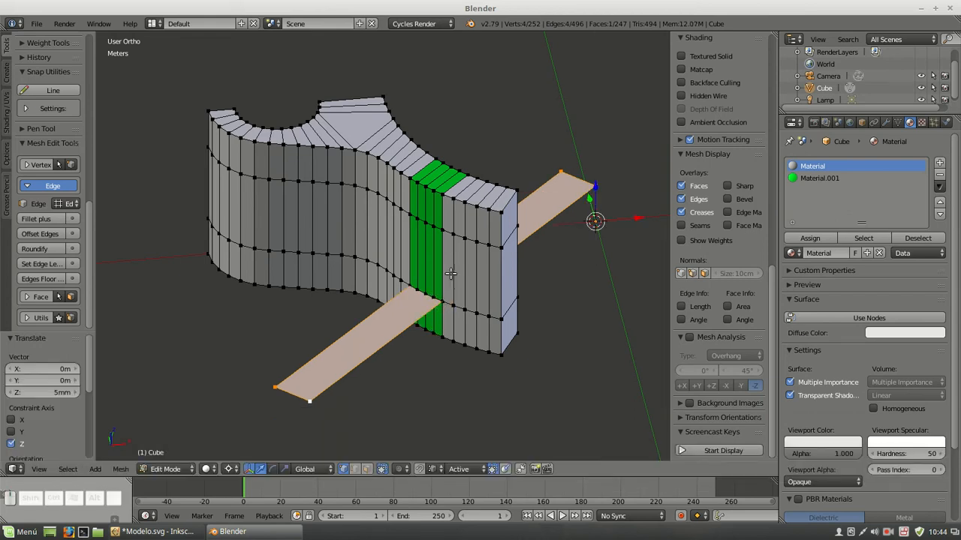
Select the whole raised strip and extrude it 1 cm upward into a bar through the green section
right_click(310, 403)
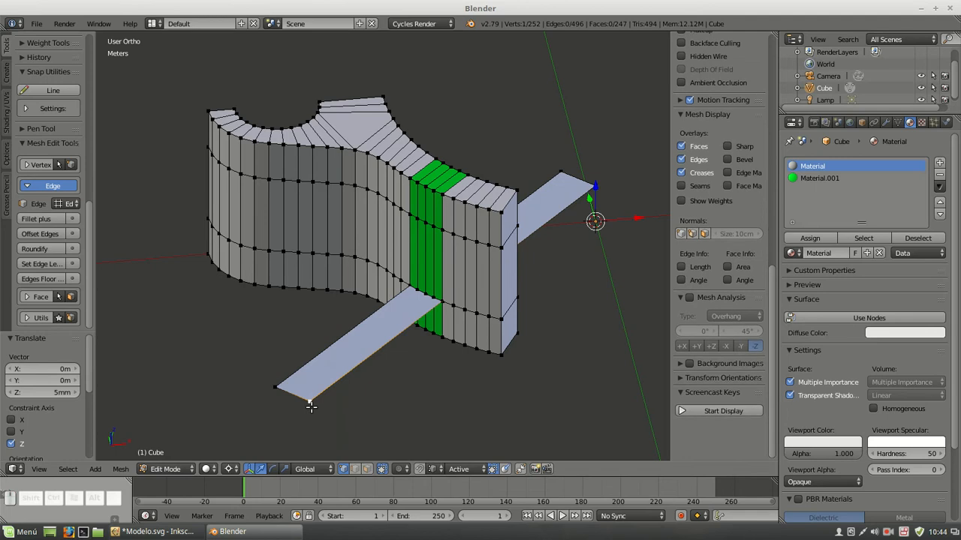
key("ctrl+l")
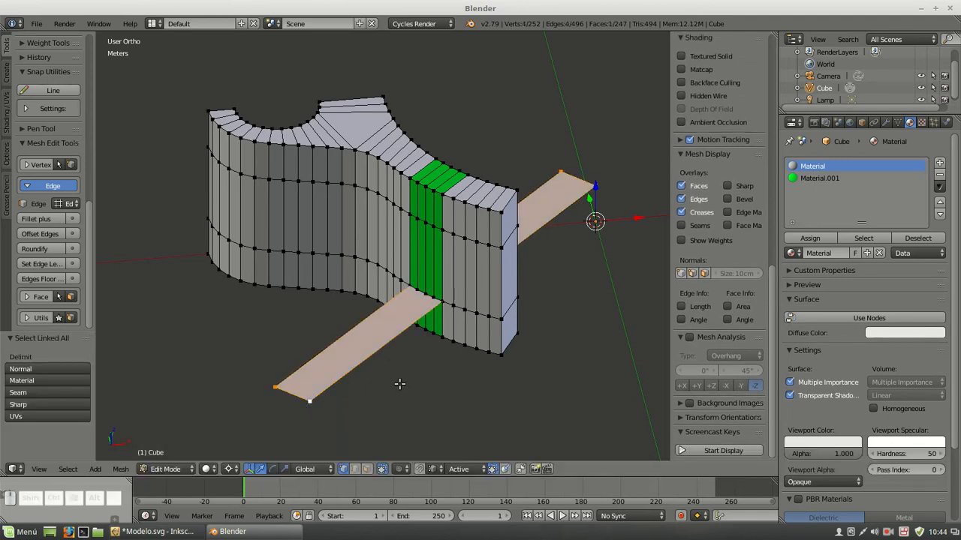
key("e")
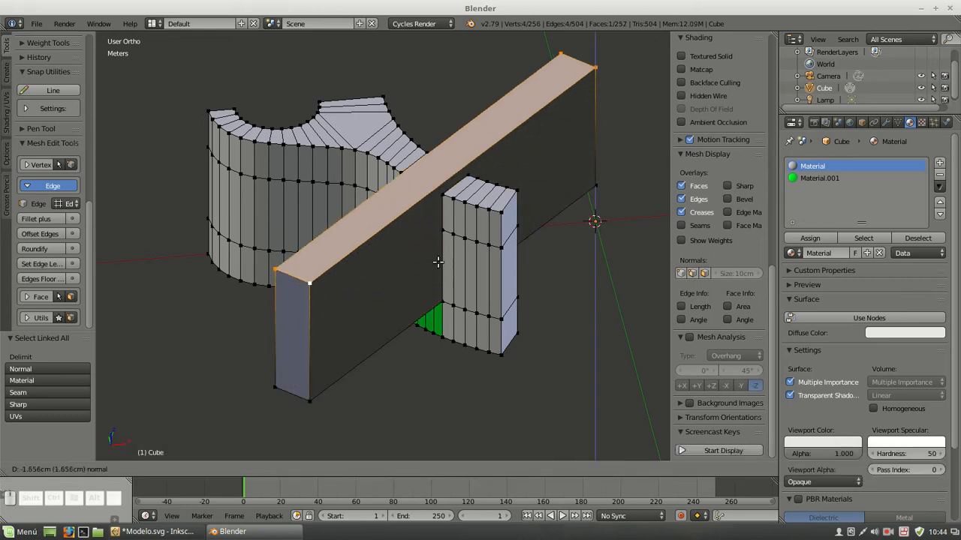
left_click(439, 253, "ctrl")
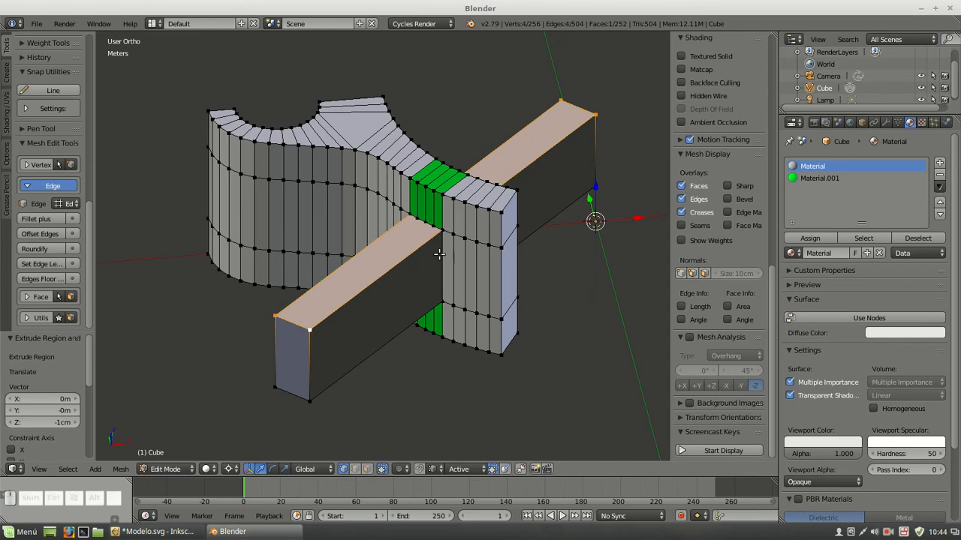
left_click(317, 331)
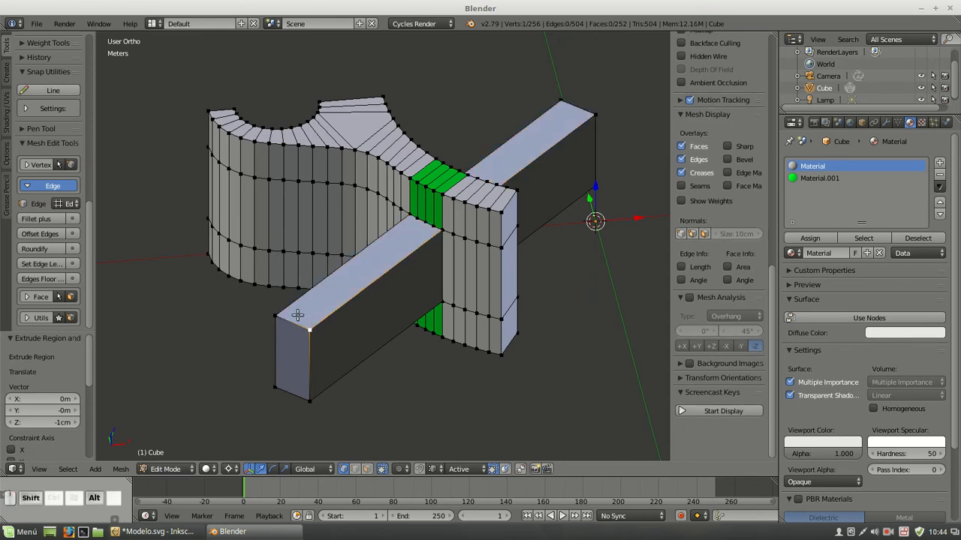
right_click(299, 316, "alt+shift")
right_click(585, 105, "alt+shift")
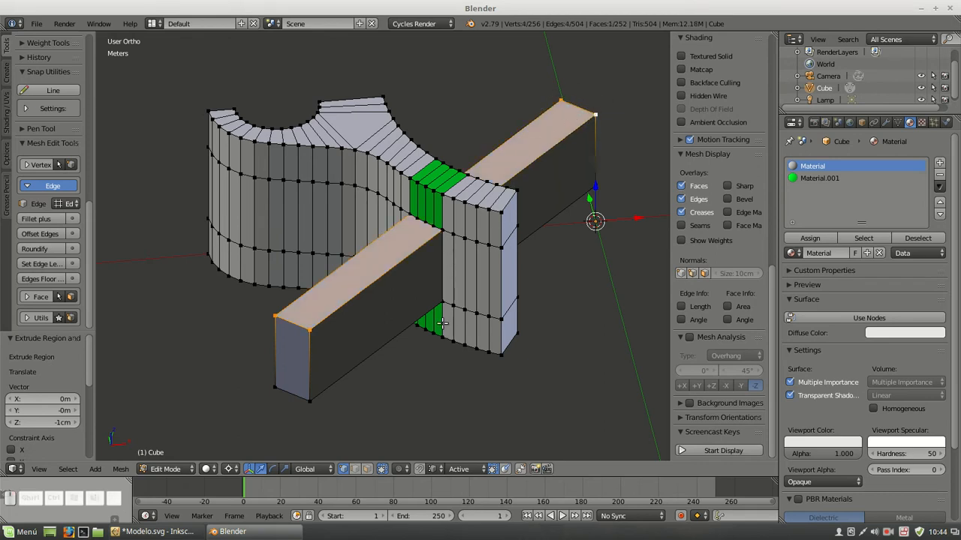
key("g")
key("z")
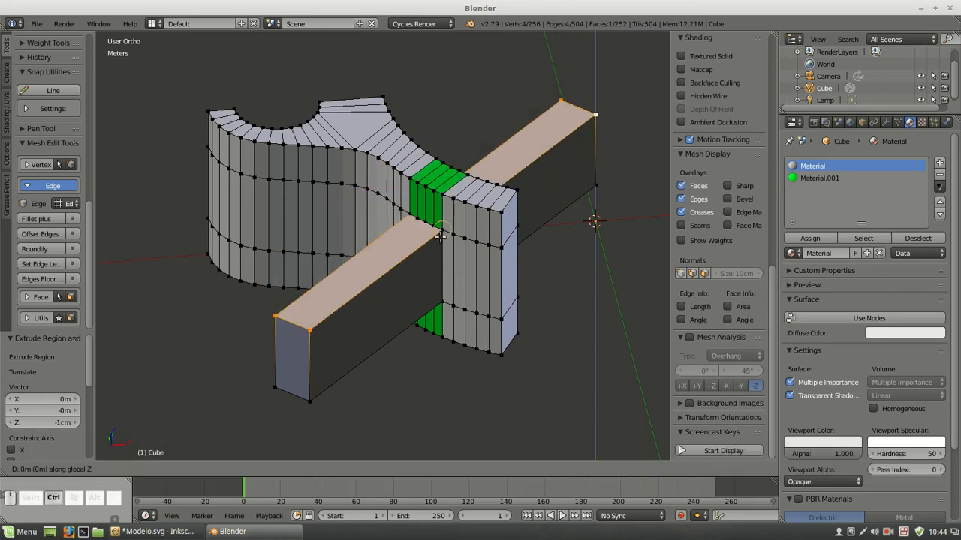
right_click(441, 237, "ctrl")
key("a")
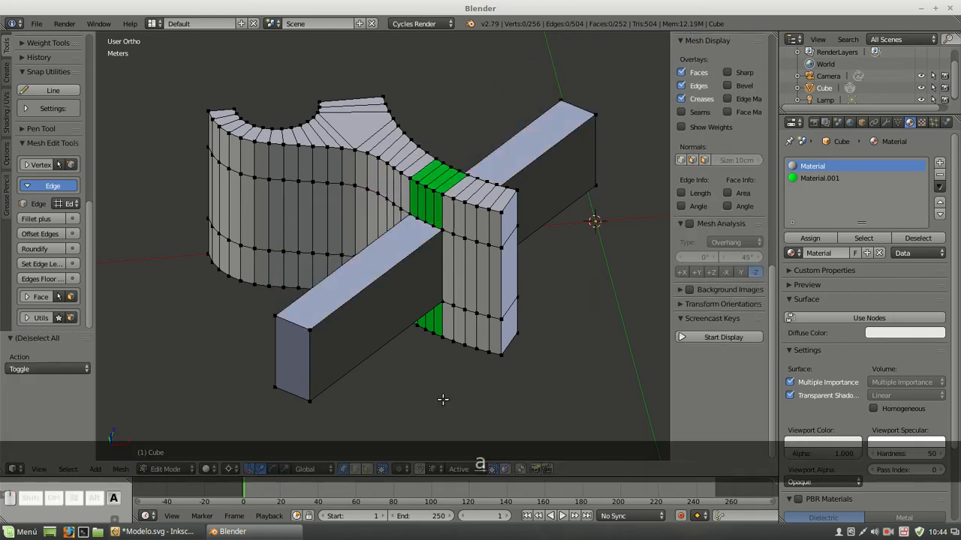
left_click(433, 470)
left_click(439, 442)
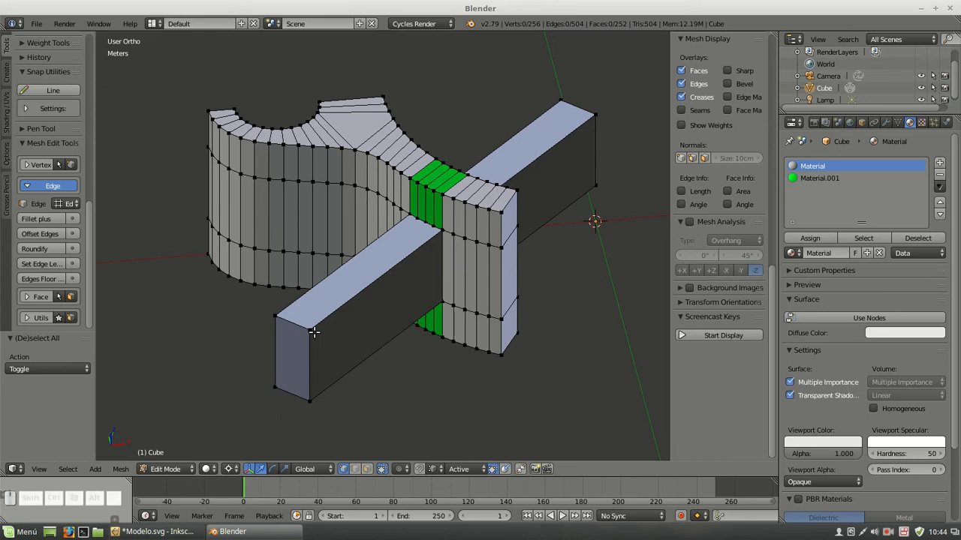
Extrude the bar's long side face facing the tab outward by about 1.01 cm to widen the block
middle_click_drag(340, 382, 340, 304)
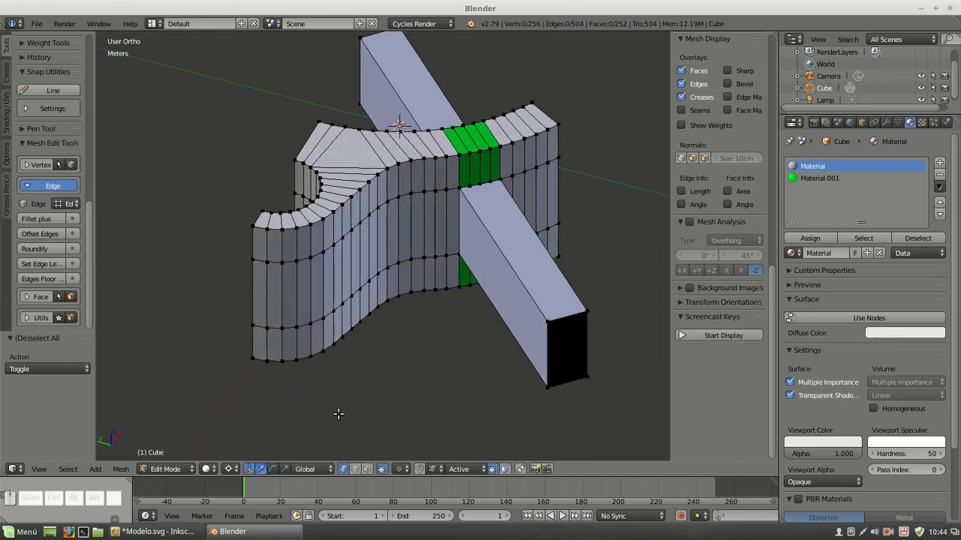
left_click(367, 469)
right_click(500, 273)
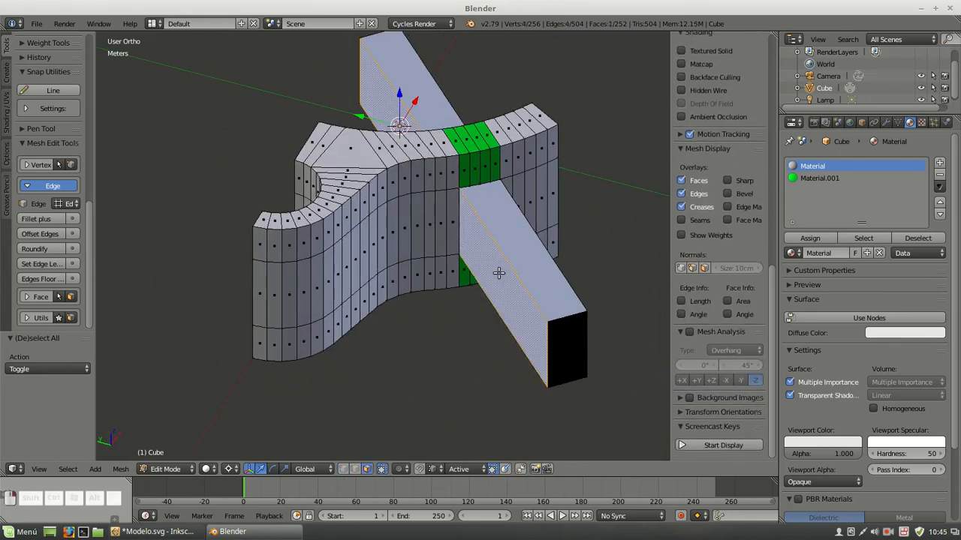
key("e")
left_click(511, 304)
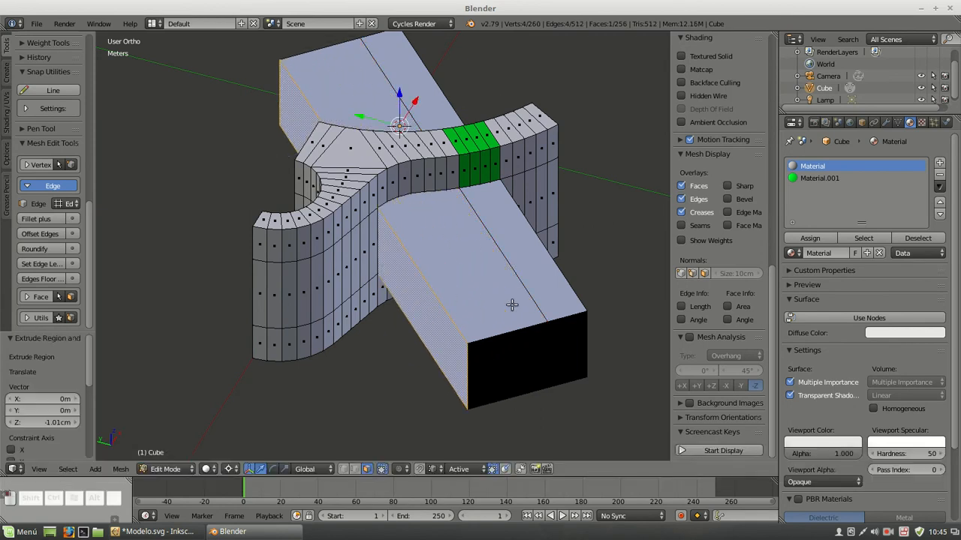
Dissolve the edge loop that divides the widened block lengthwise
left_click(357, 469, "shift")
key("a")
right_click(498, 242, "alt+shift")
key("Delete")
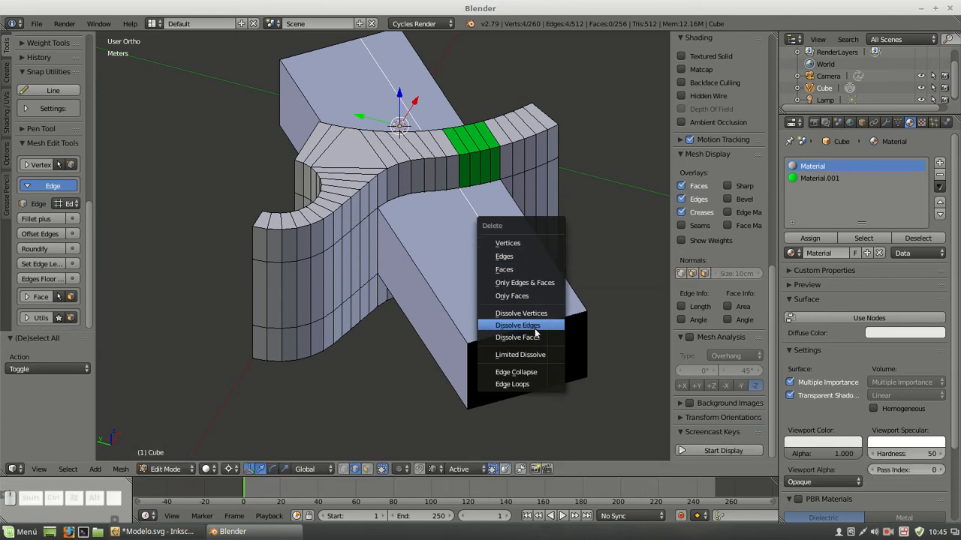
left_click(533, 327)
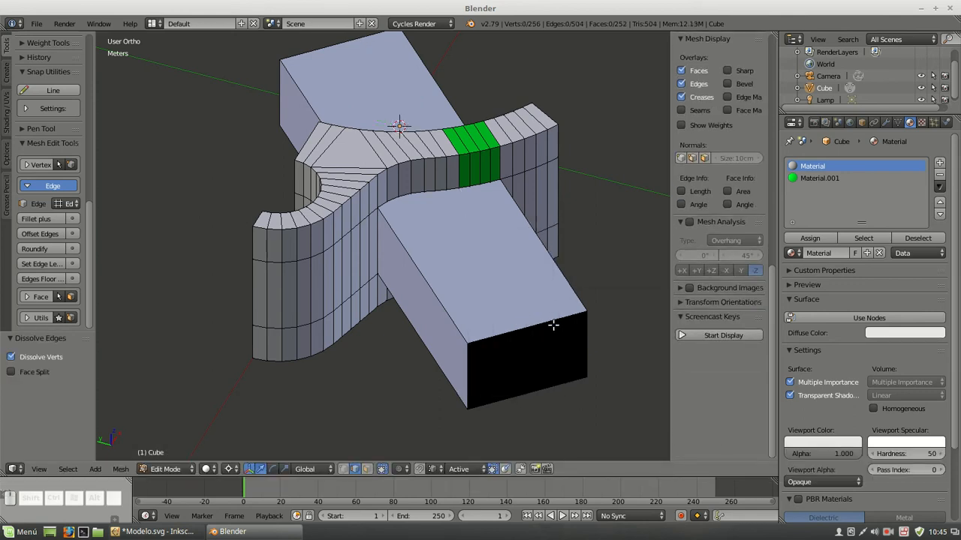
Recalculate the normals of the whole mesh to face outward and clear the selection
key("a")
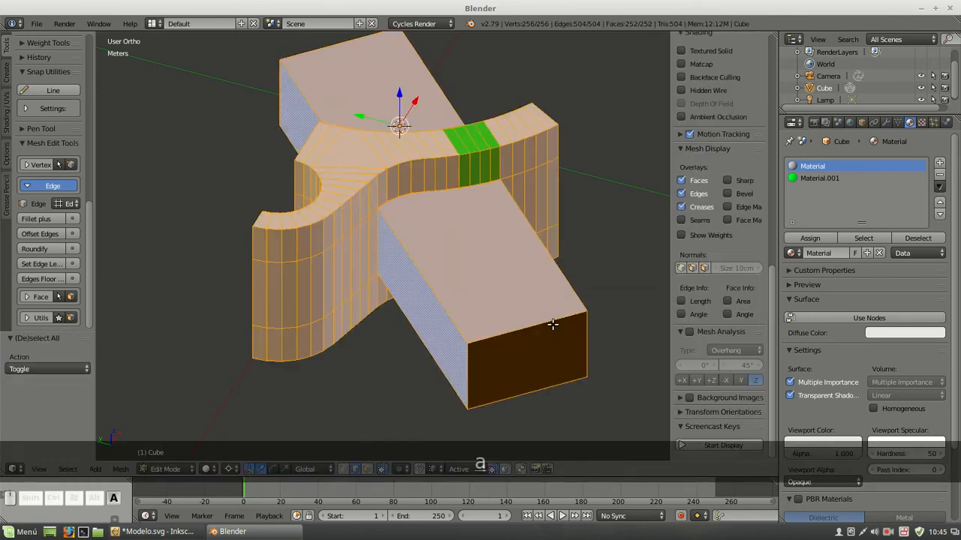
key("ctrl+n")
key("a")
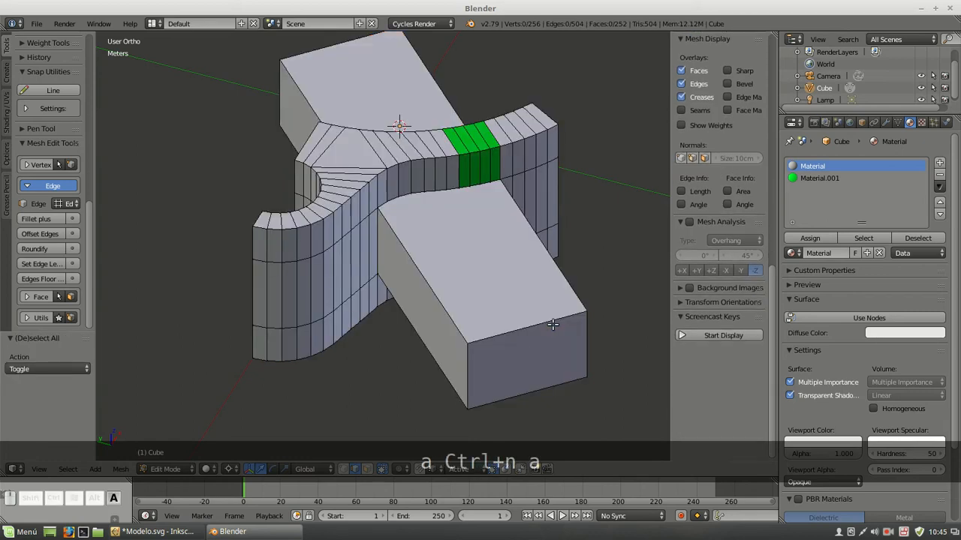
Add one loop cut around the block at mid-height and select the upper and lower long edges of its side along the green section
middle_click_drag(639, 298, 553, 279)
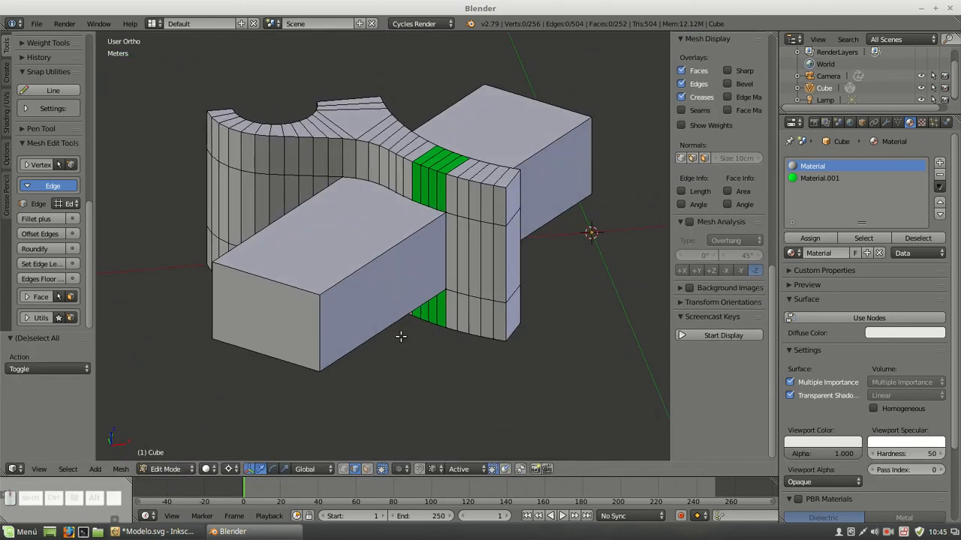
key("ctrl+r")
left_click(329, 311)
left_click(329, 312)
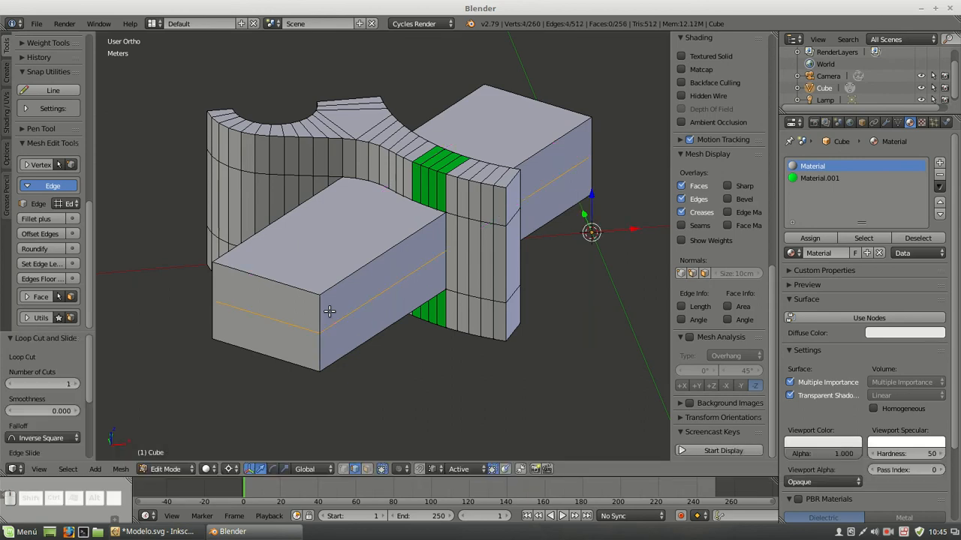
left_click(384, 255, "alt")
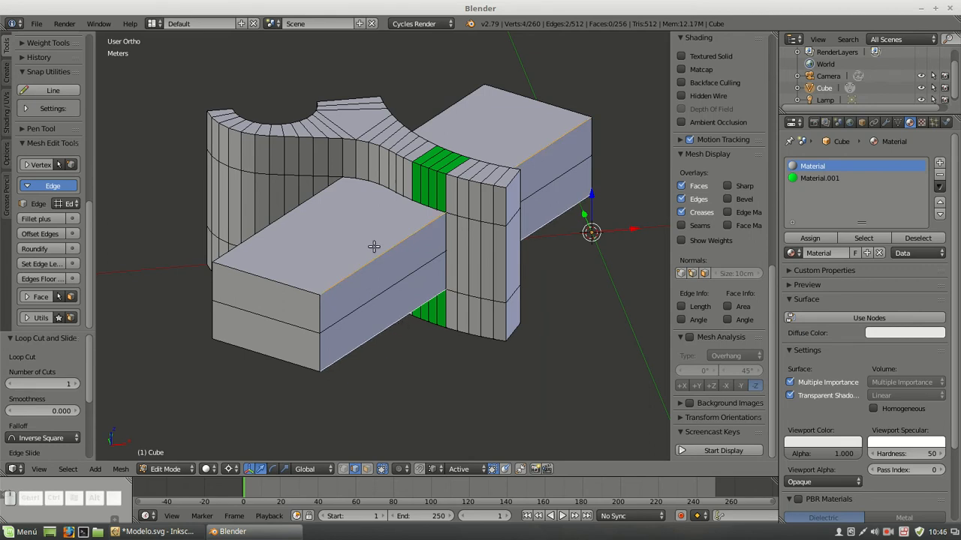
middle_click_drag(533, 238, 568, 244)
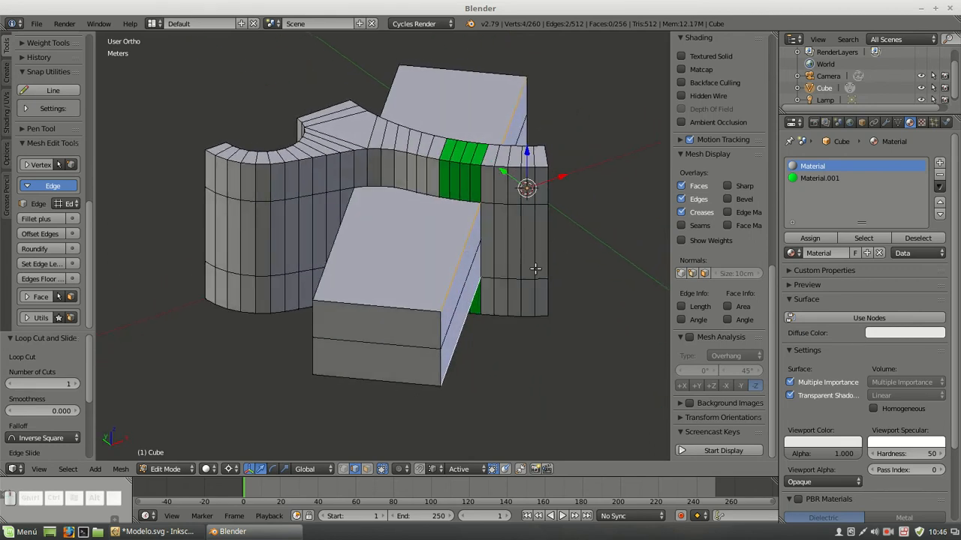
Try a single-segment bevel of 0.005 on the block's two selected long edges, and undo it
key("ctrl+b")
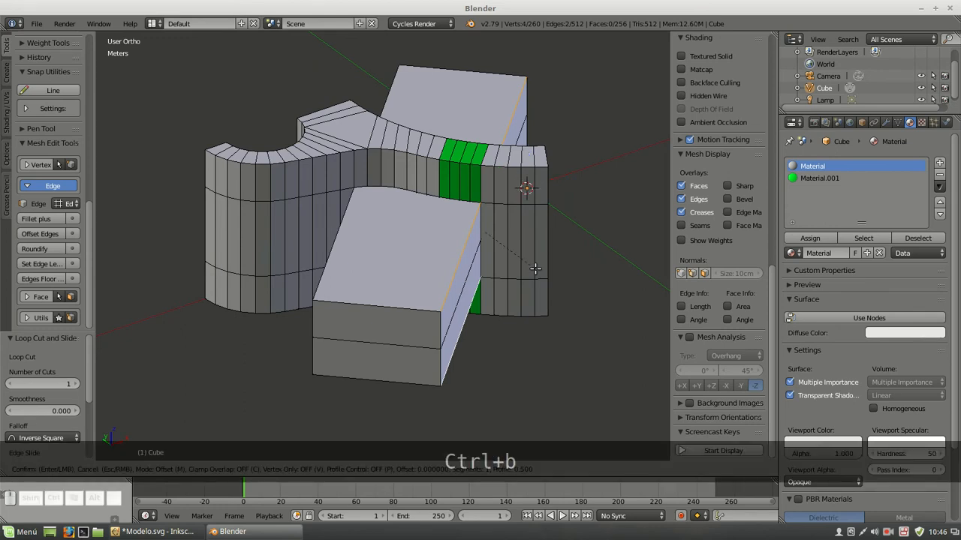
type("0.00")
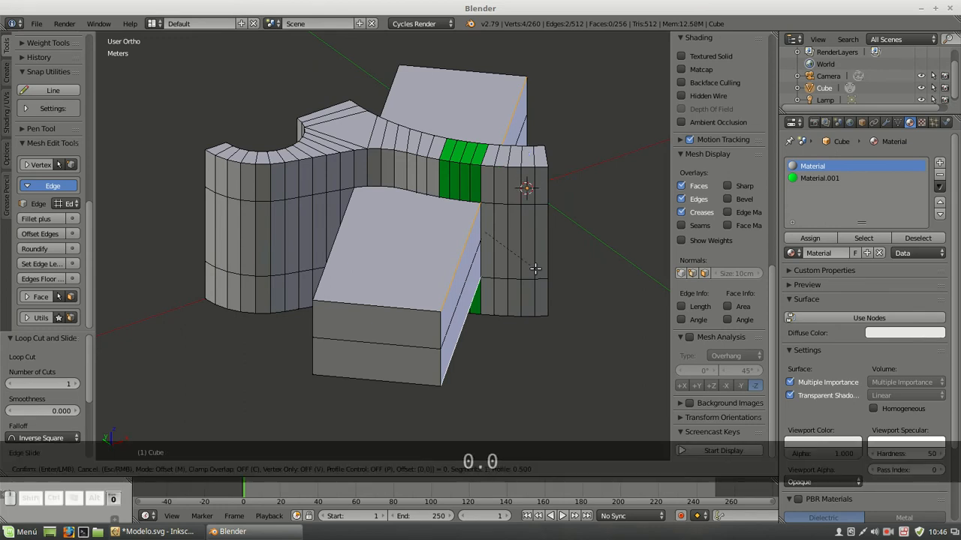
type("5")
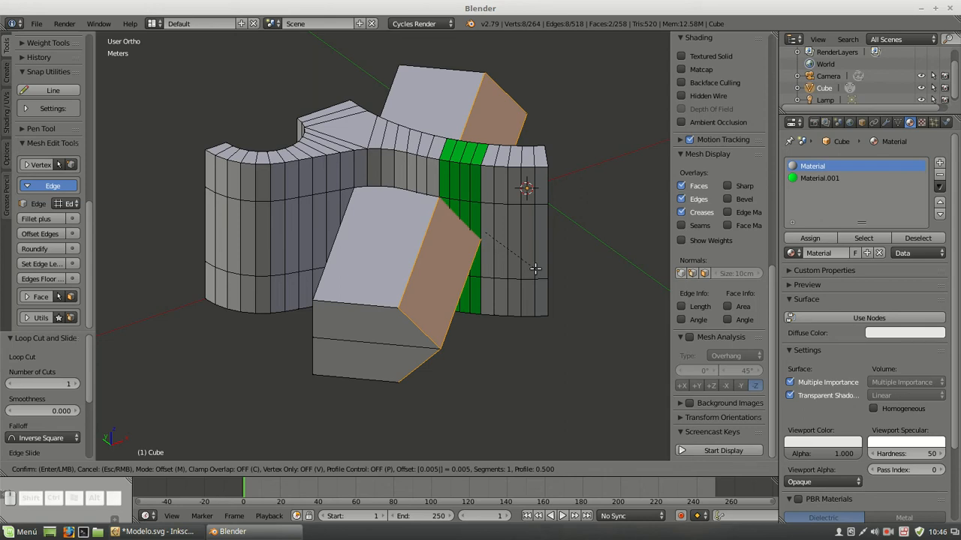
key("Return")
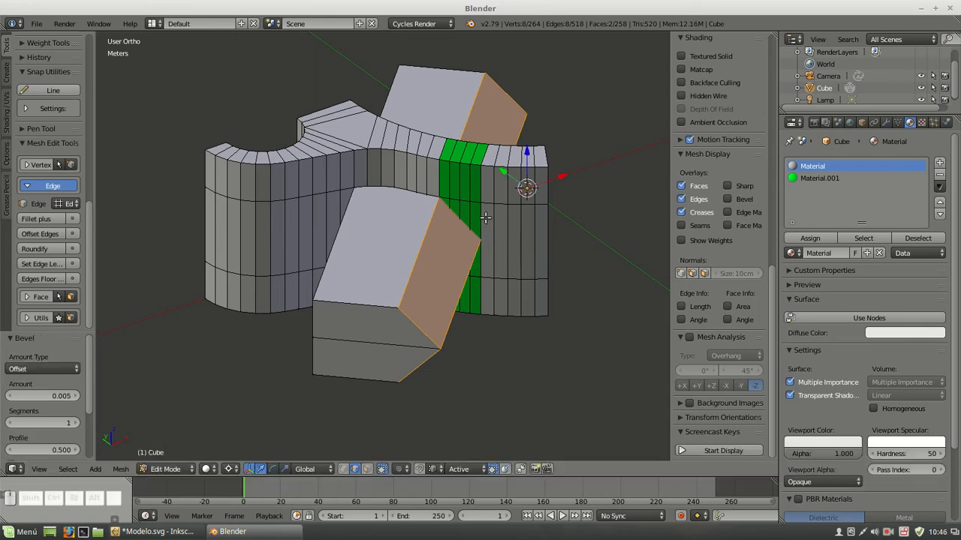
scroll(442, 197, "up", 8, "alt")
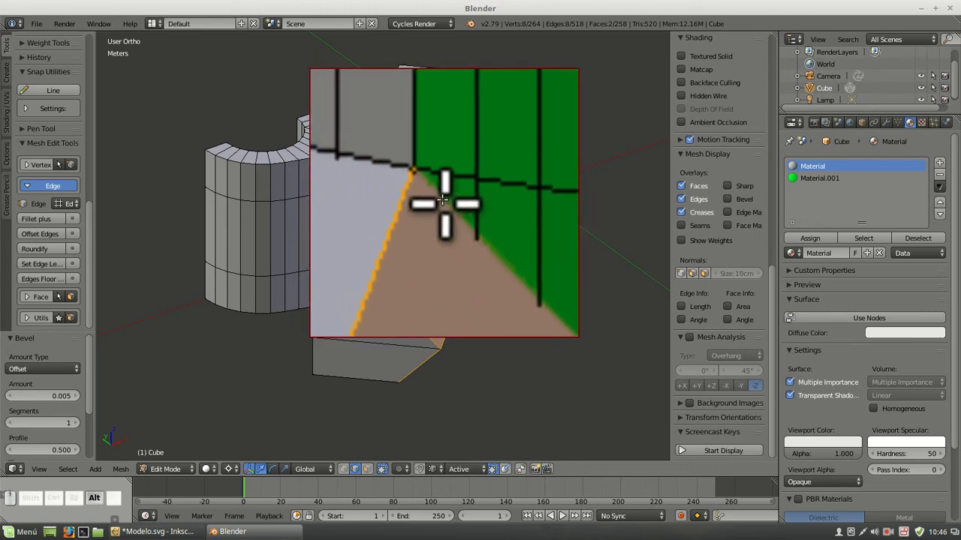
scroll(442, 200, "down", 8, "alt")
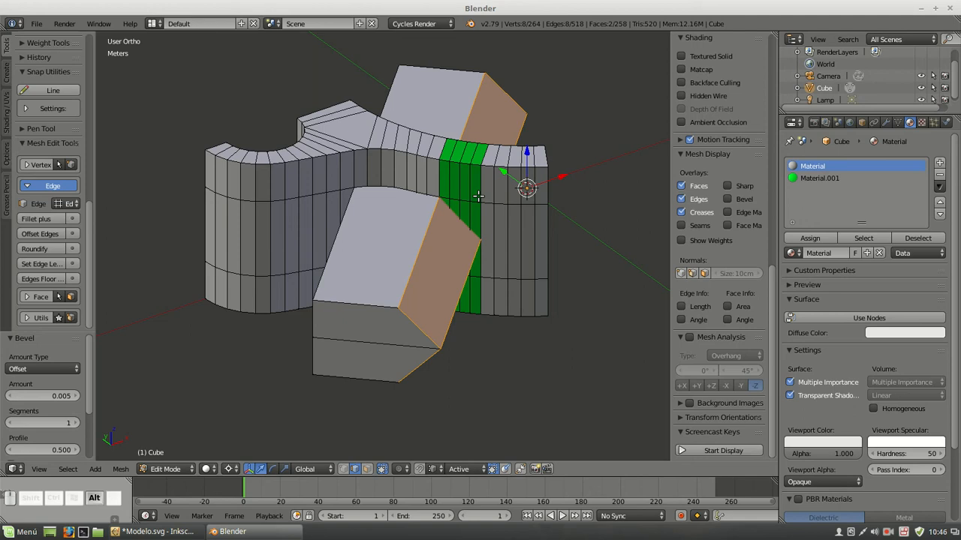
key("ctrl+z")
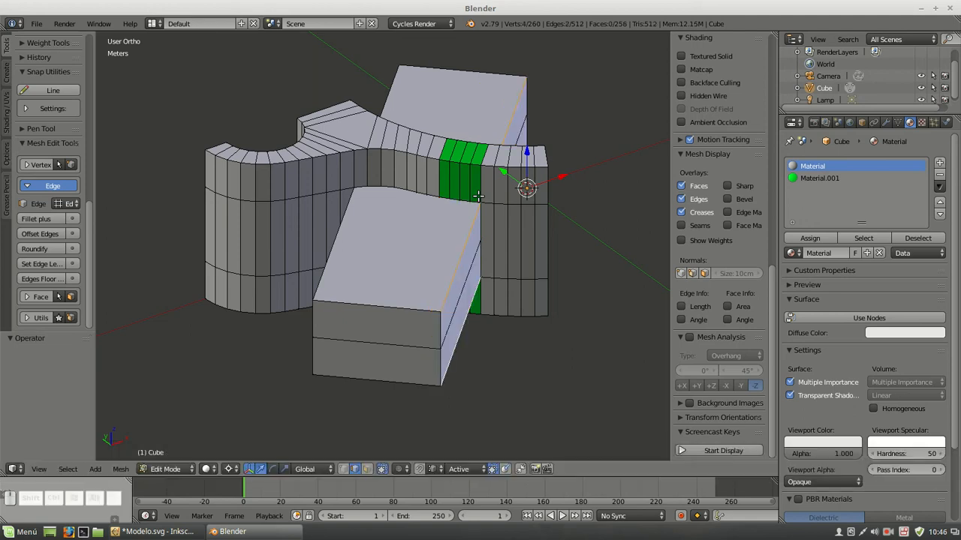
Bevel the block's two selected long edges by 0.005 with 5 segments to round that side, and clear the selection
key("ctrl+b")
type("0.00")
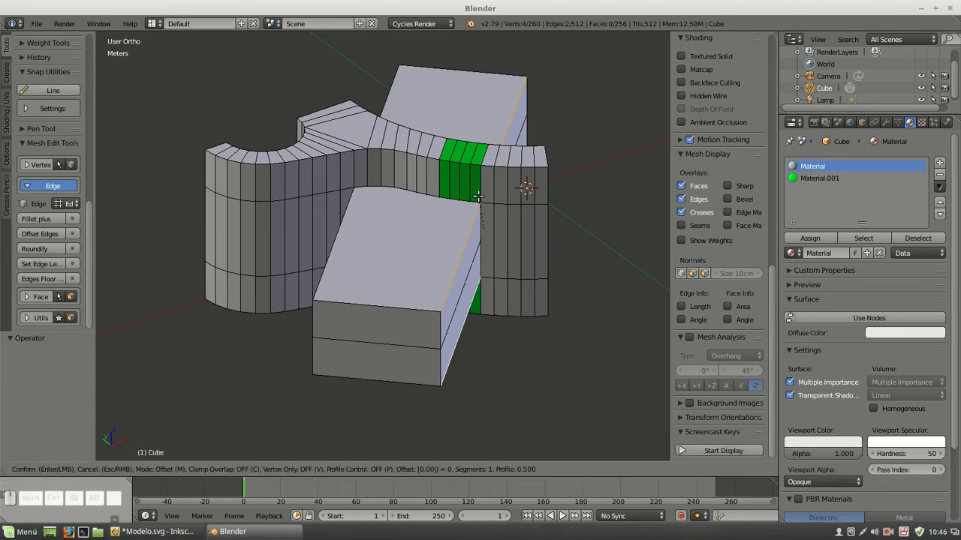
type("5")
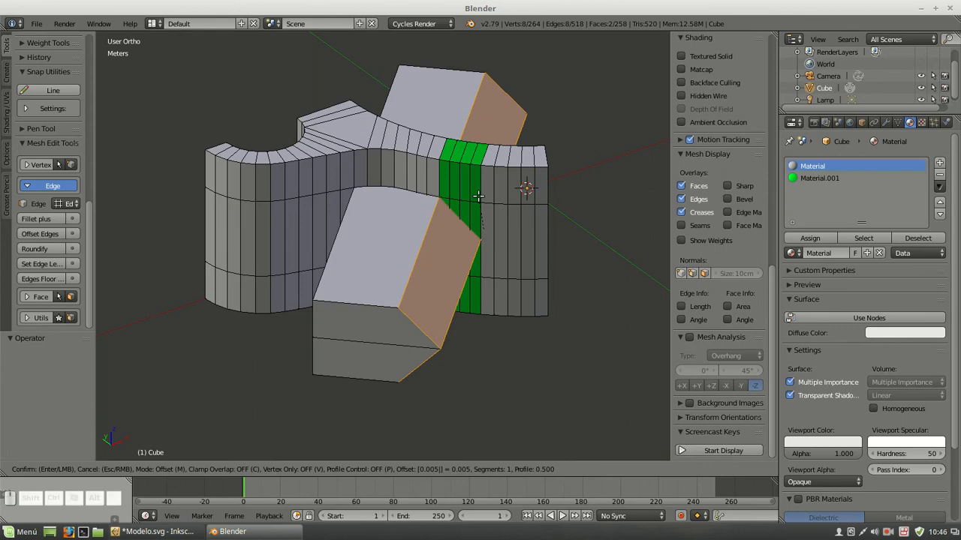
type("s")
type("5")
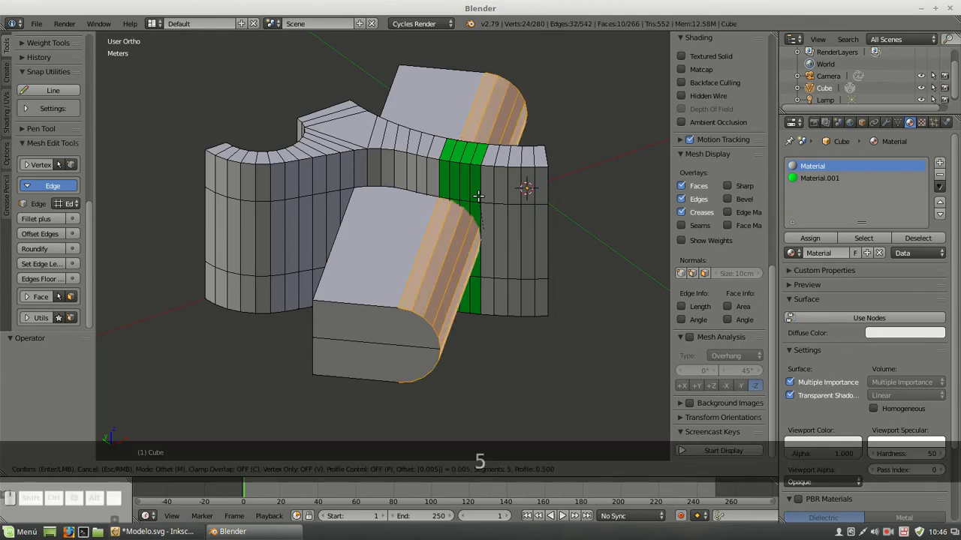
left_click(478, 196)
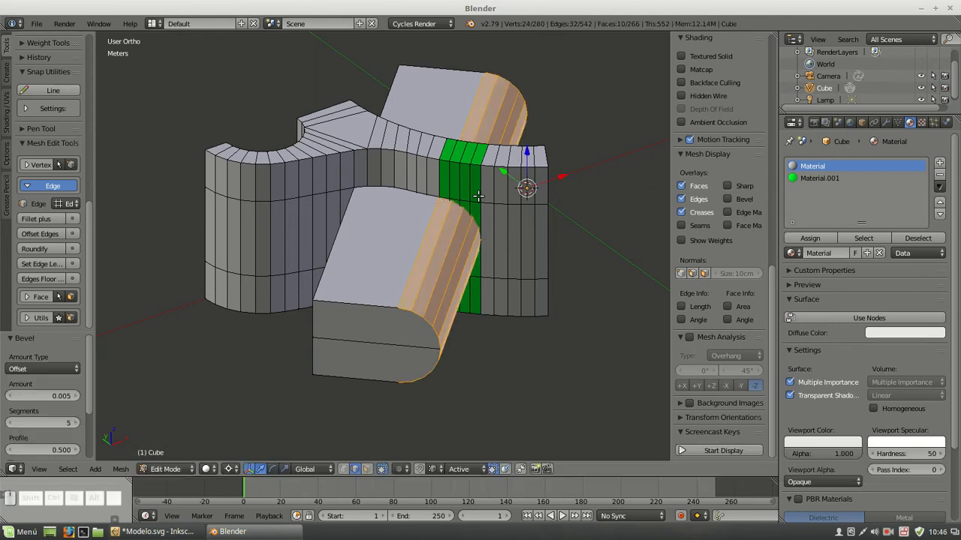
key("a")
scroll(460, 214, "up", 3)
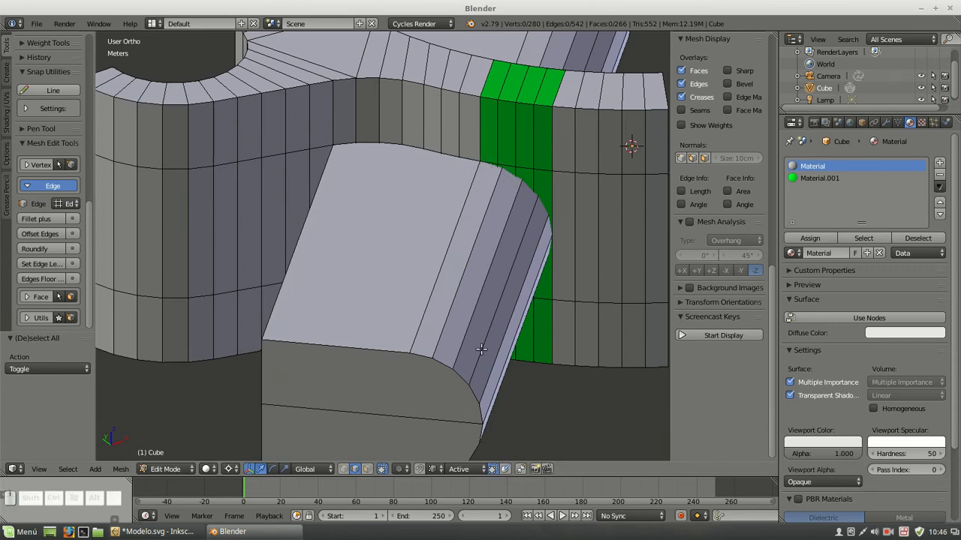
Delete the three corner vertices on the unrounded side of the block's near end
left_click(343, 471)
scroll(339, 345, "down", 2)
right_click(305, 305)
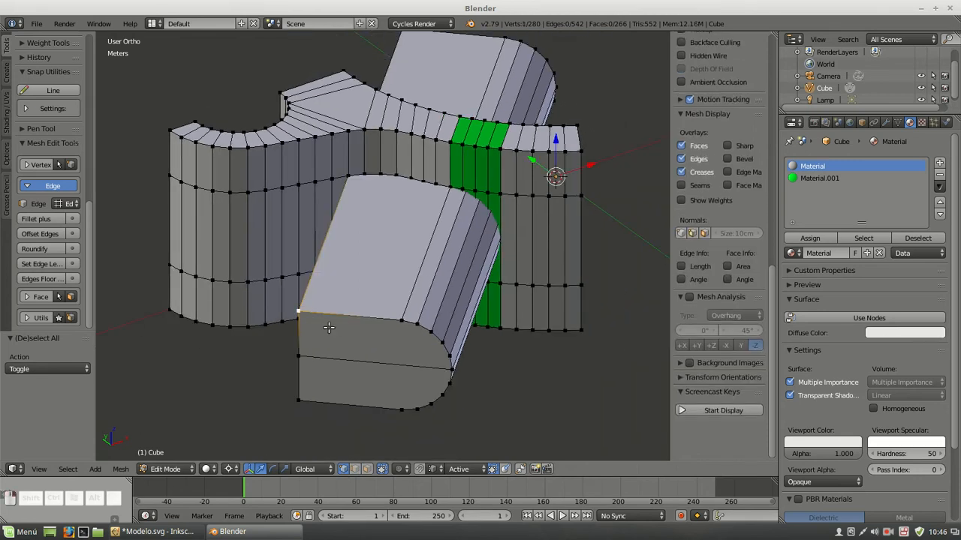
right_click(308, 355, "shift")
right_click(307, 389, "shift")
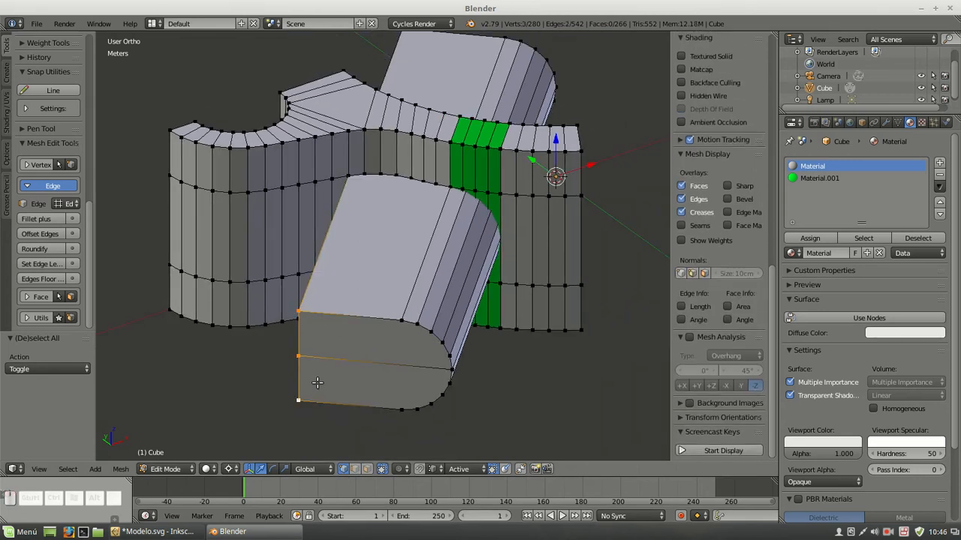
key("Delete")
left_click(276, 302)
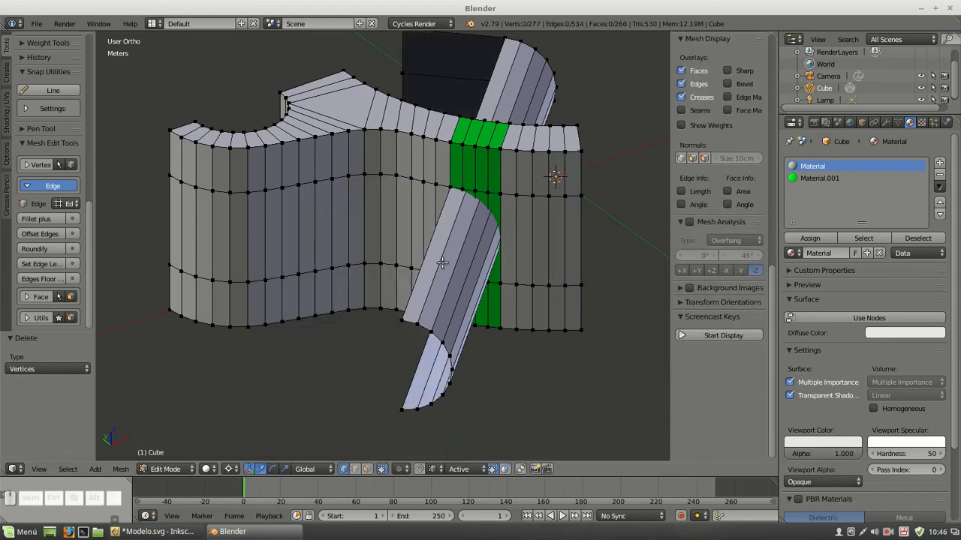
Delete the three matching corner vertices on the unrounded side of the block's far end, leaving only the rounded shell
scroll(379, 121, "down", 2)
right_click(392, 96)
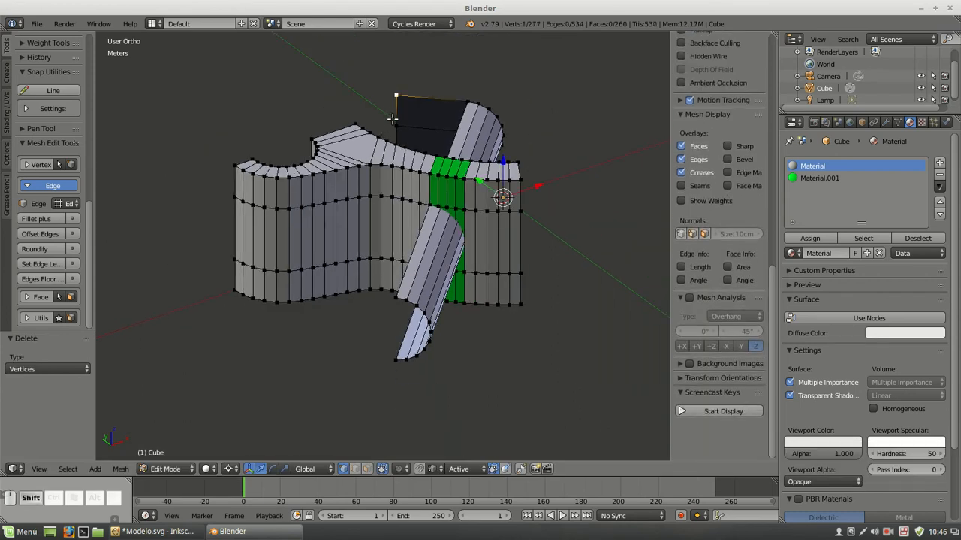
right_click(392, 121, "shift")
middle_click_drag(271, 144, 338, 185)
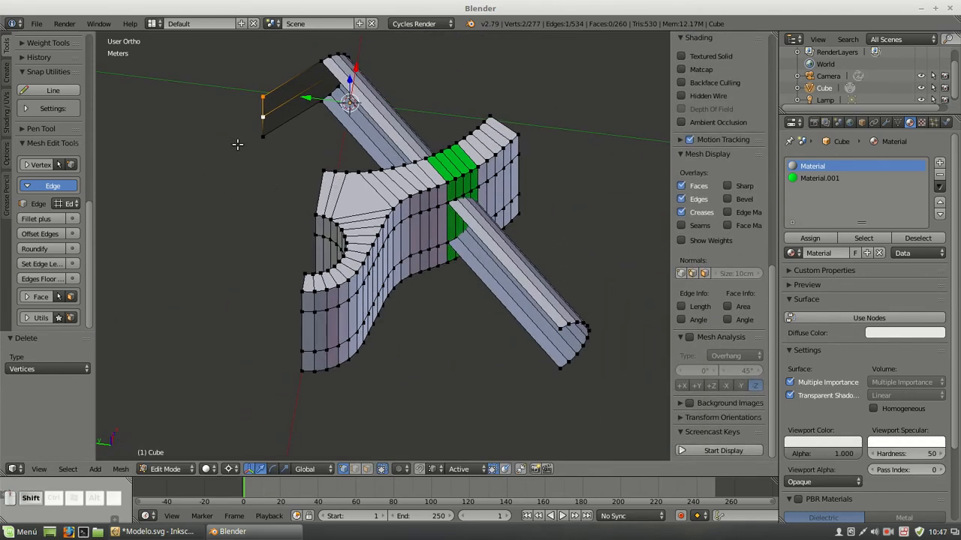
right_click(263, 138, "shift")
key("Delete")
left_click(268, 145)
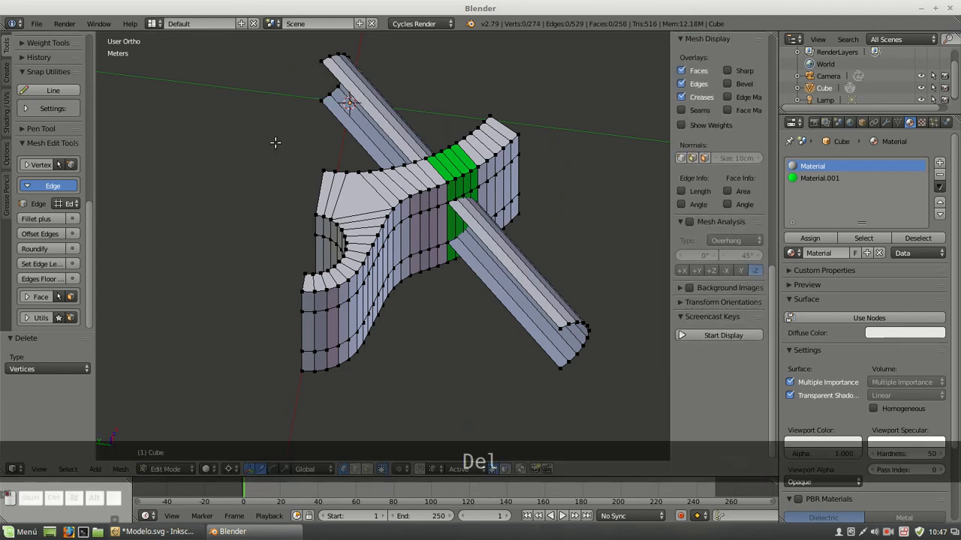
Merge the four green middle-band faces on the ring section's outer side into a single face
scroll(511, 266, "down", 2)
middle_click_drag(510, 265, 436, 207)
scroll(436, 211, "up", 4)
scroll(436, 211, "down", 1)
left_click(367, 469)
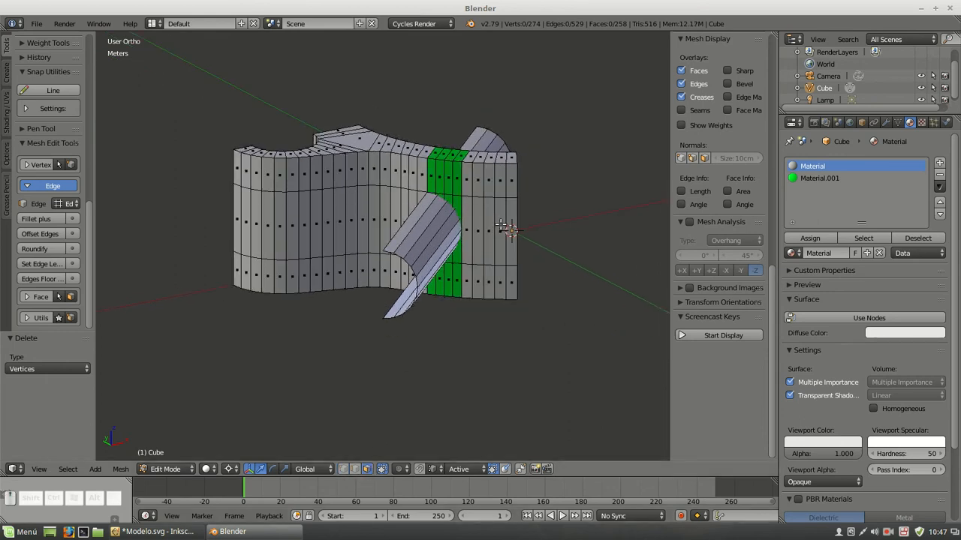
scroll(501, 224, "up", 3)
right_click(510, 172)
right_click(492, 164, "shift")
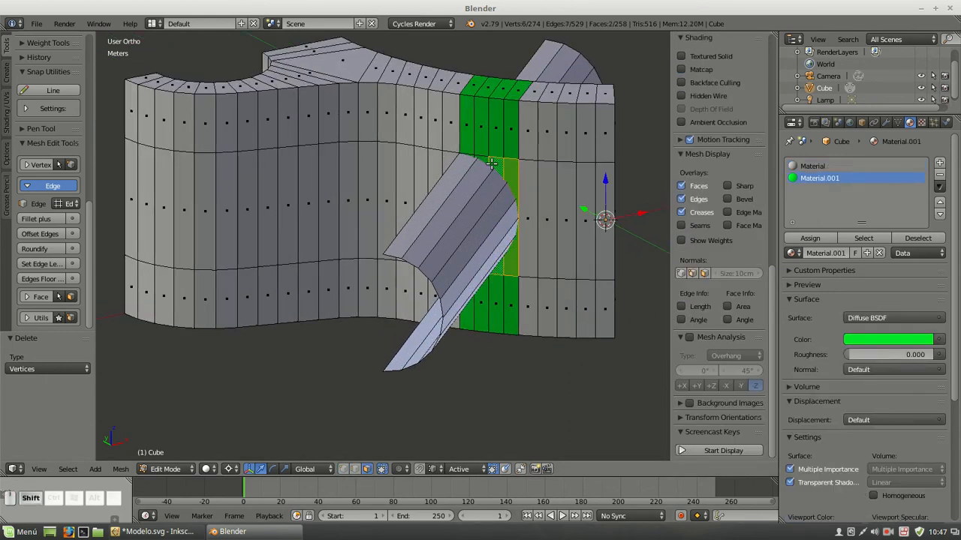
right_click(460, 214, "shift")
middle_click_drag(368, 276, 424, 263)
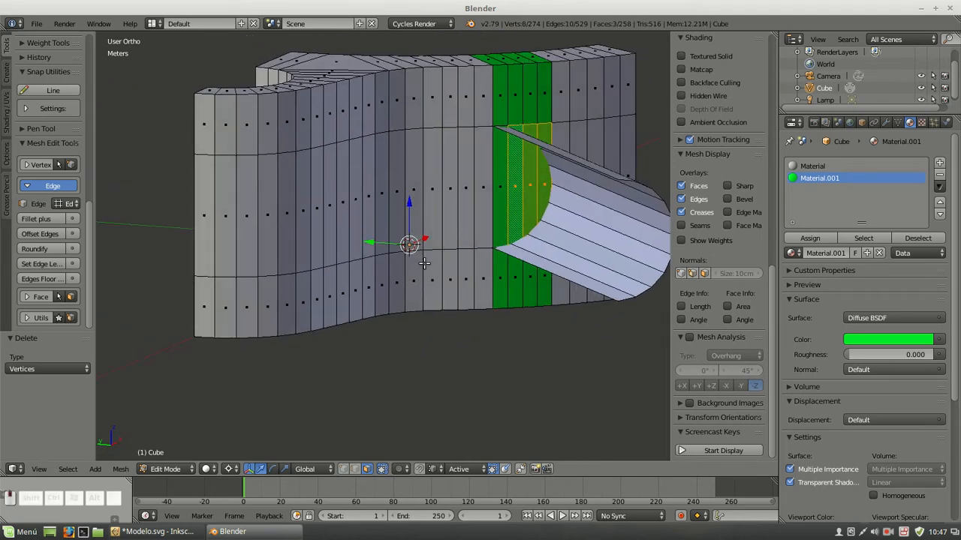
right_click(502, 182, "shift")
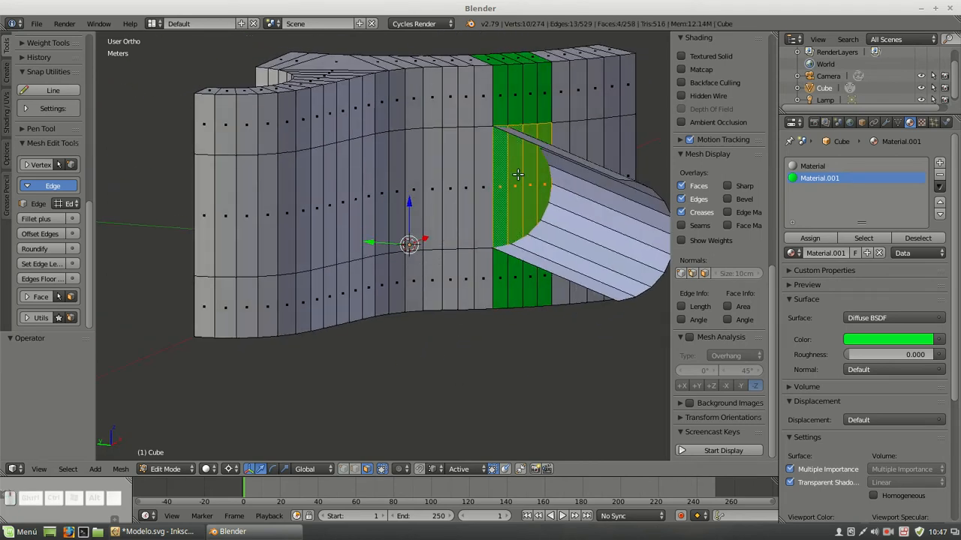
key("f")
Merge the four green middle-band faces on the ring section's concave inner side into one face, and clear the selection
middle_click_drag(338, 160, 508, 186)
right_click(266, 145)
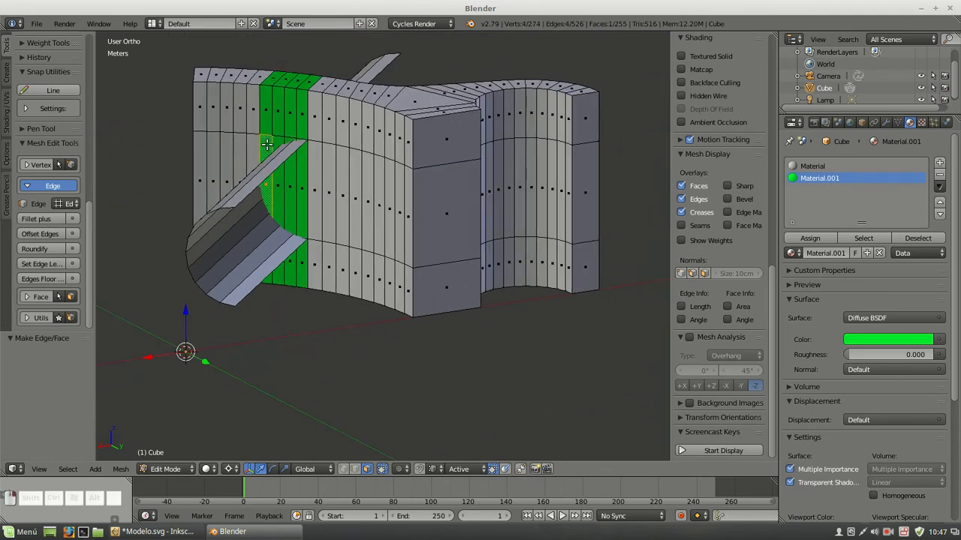
right_click(276, 144, "shift")
right_click(290, 159, "shift")
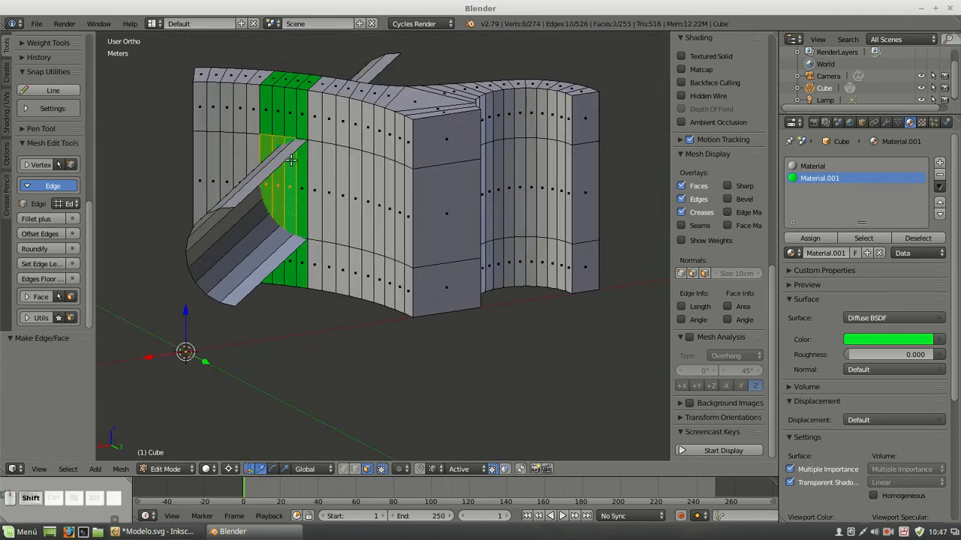
right_click(301, 157, "shift")
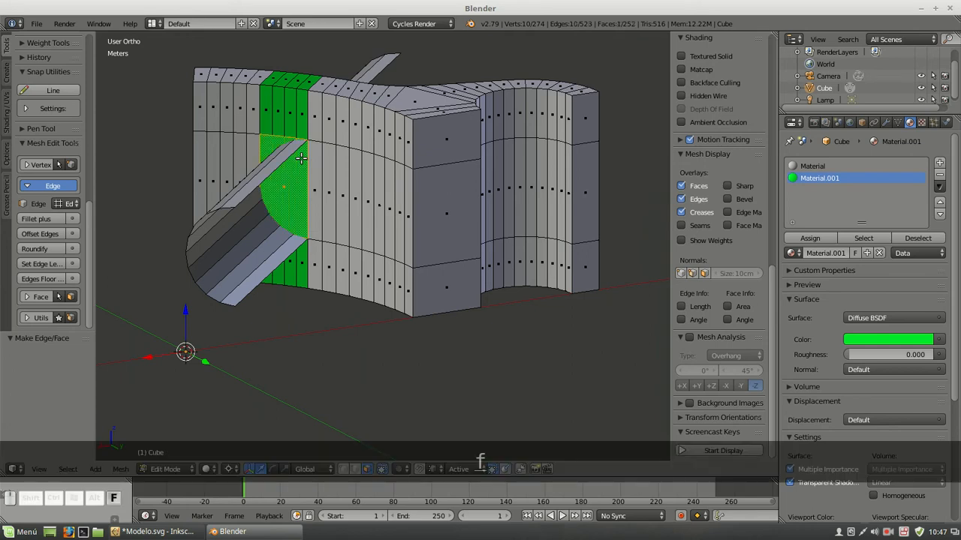
key("f")
key("a")
Remove doubles across the whole mesh with a 0.1 mm merge distance, and clear the selection
right_click(242, 283)
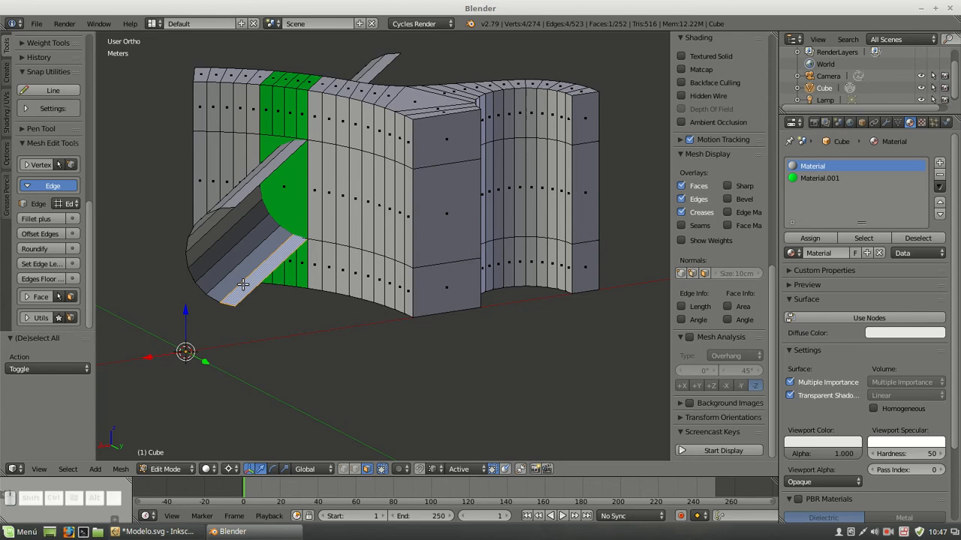
key("a")
key("a")
key("w")
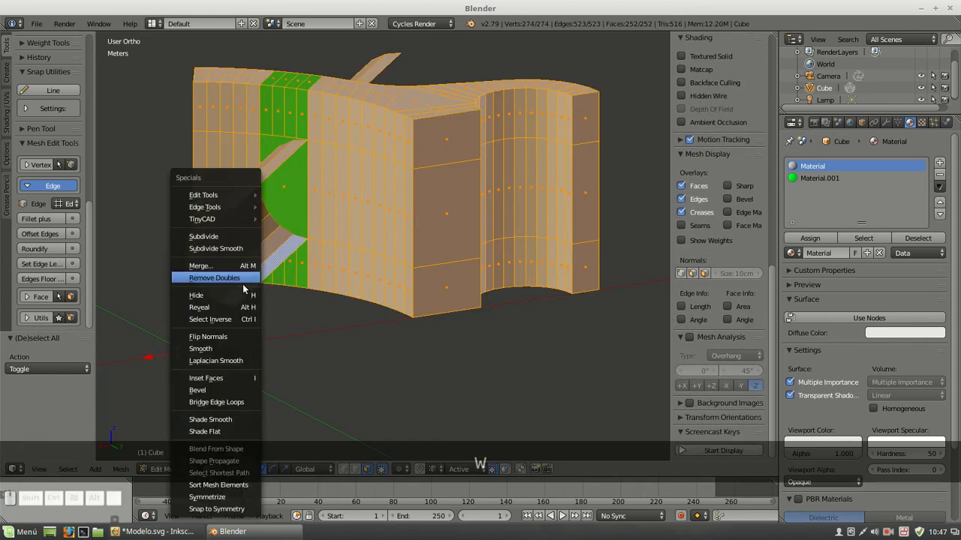
left_click(243, 280)
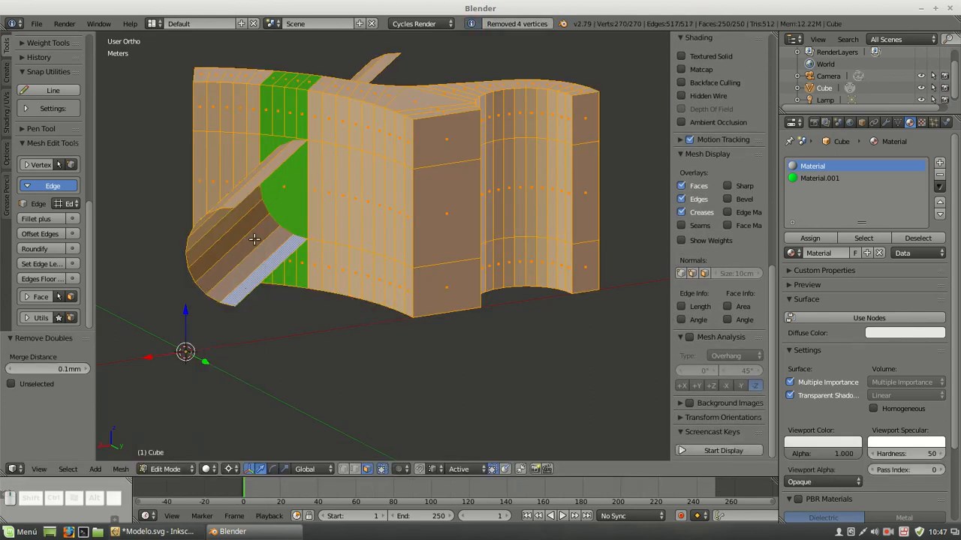
key("a")
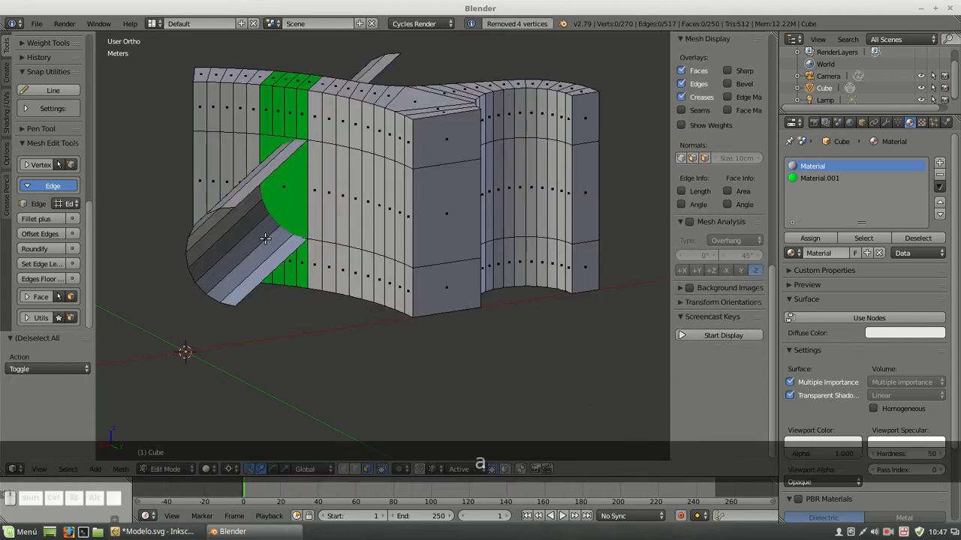
Select the whole linked rounded shell and cut it into the ring section with Intersect (Knife)
right_click(250, 288, "ctrl")
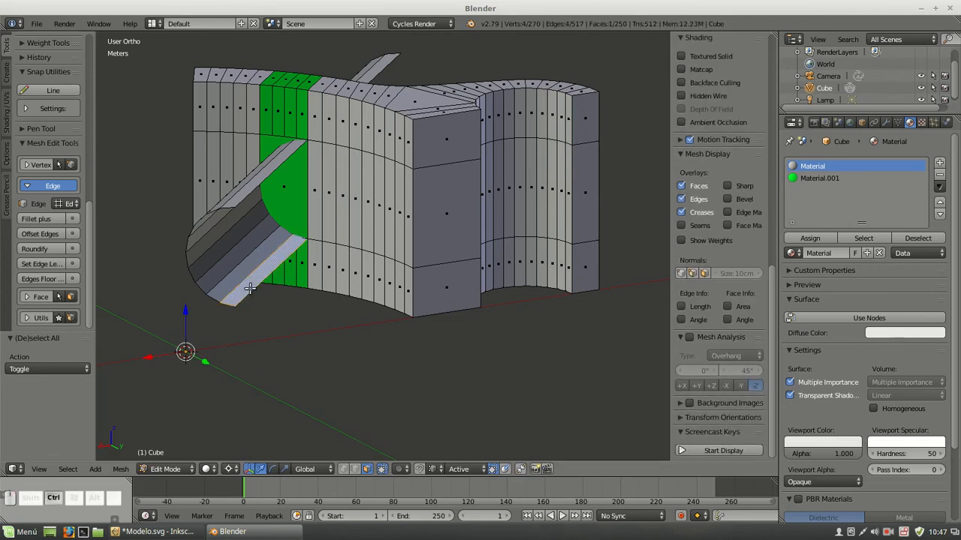
key("ctrl+l")
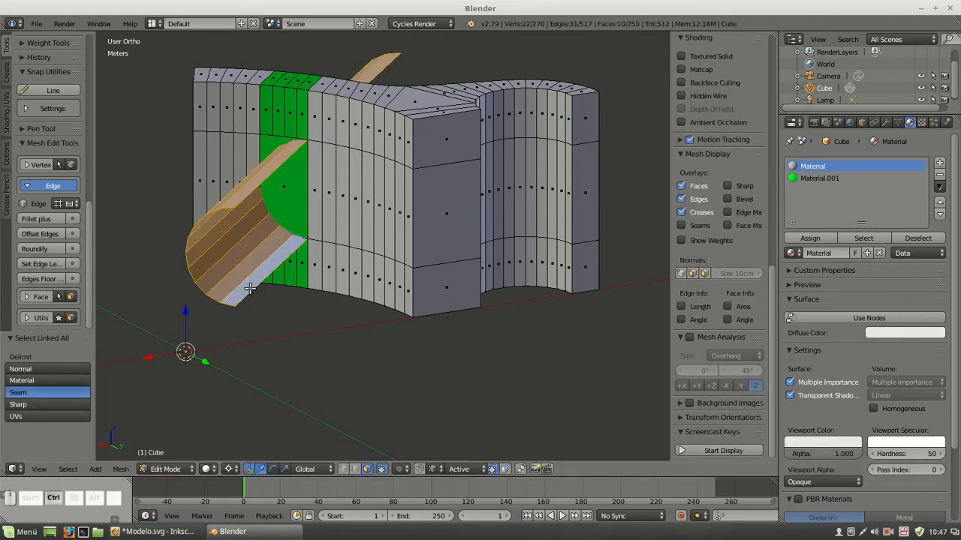
key("ctrl+f")
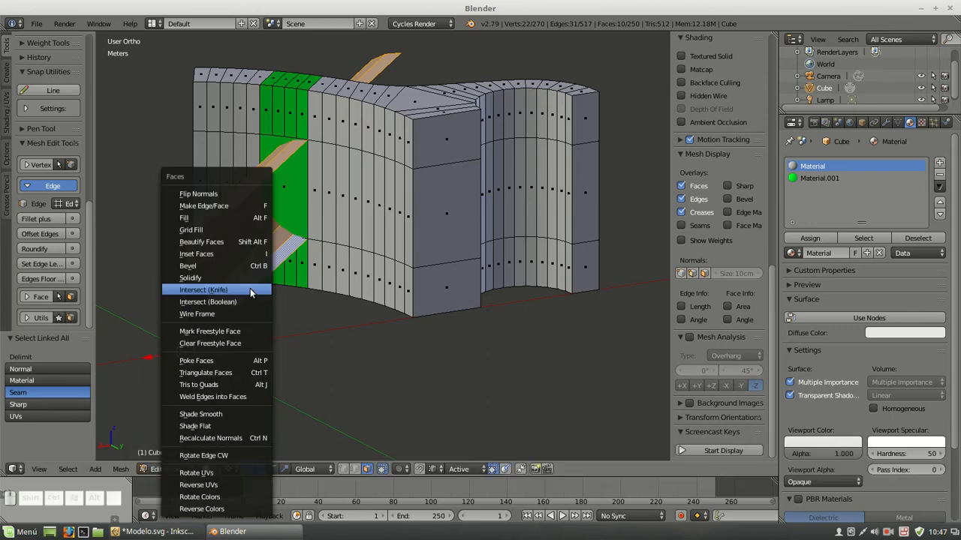
left_click(251, 290)
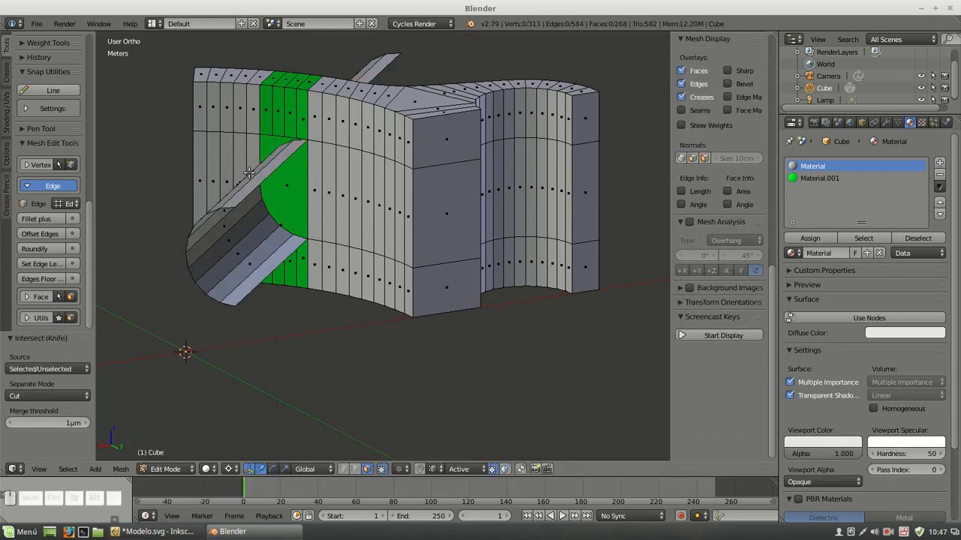
Remove the duplicate vertices left by the intersection across the whole mesh, and switch to vertex selection with nothing selected
key("a")
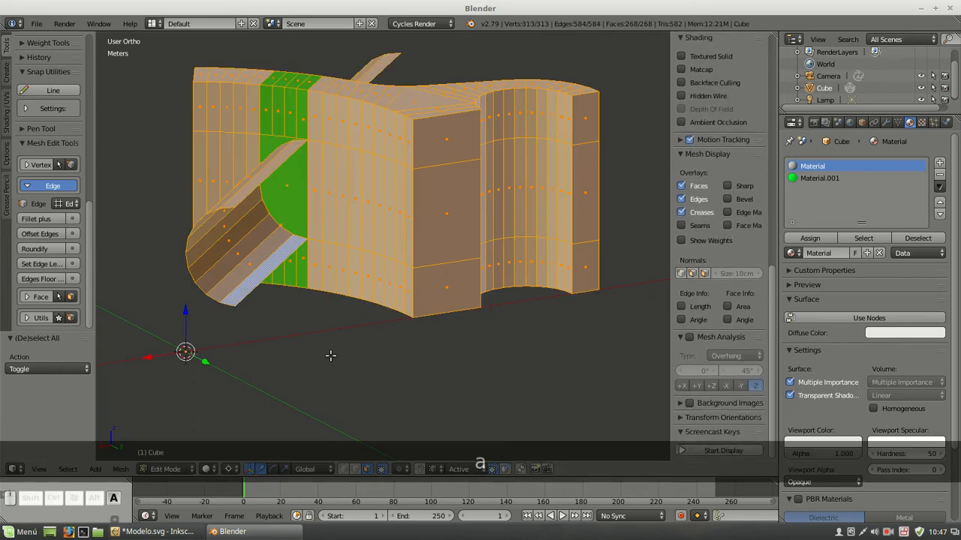
key("w")
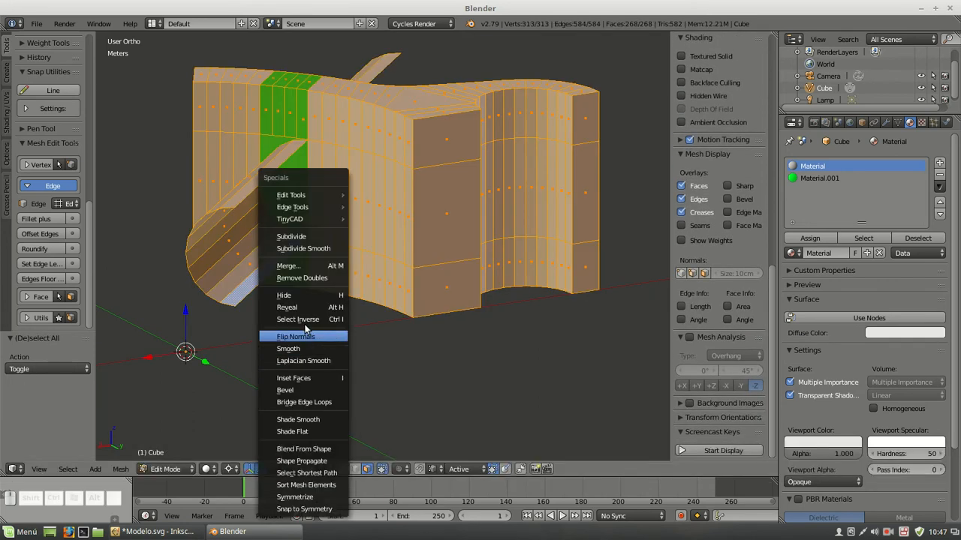
left_click(301, 278)
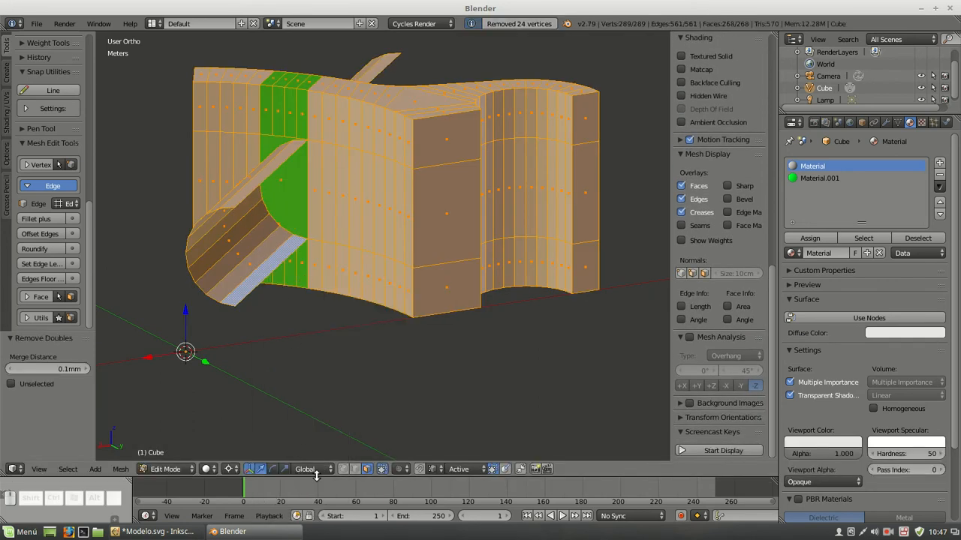
left_click(344, 468)
key("a")
Delete the end vertices of the rounded shell that sticks out of the concave inner side, working in wireframe
middle_click_drag(340, 236, 319, 265)
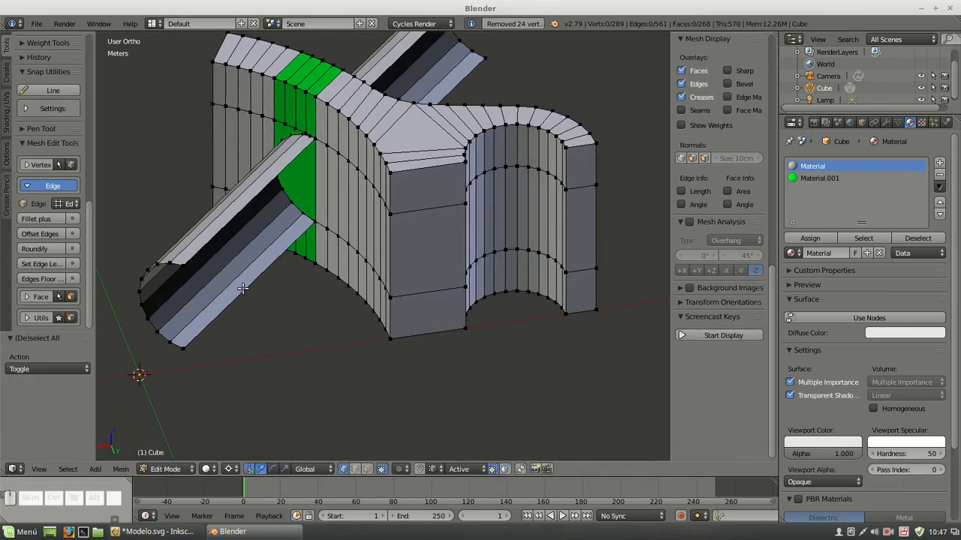
key("z")
key("c")
mouse_move(187, 281)
left_mouse_down()
mouse_move(178, 266)
mouse_move(141, 301)
mouse_move(182, 343)
left_mouse_up()
right_click(252, 327)
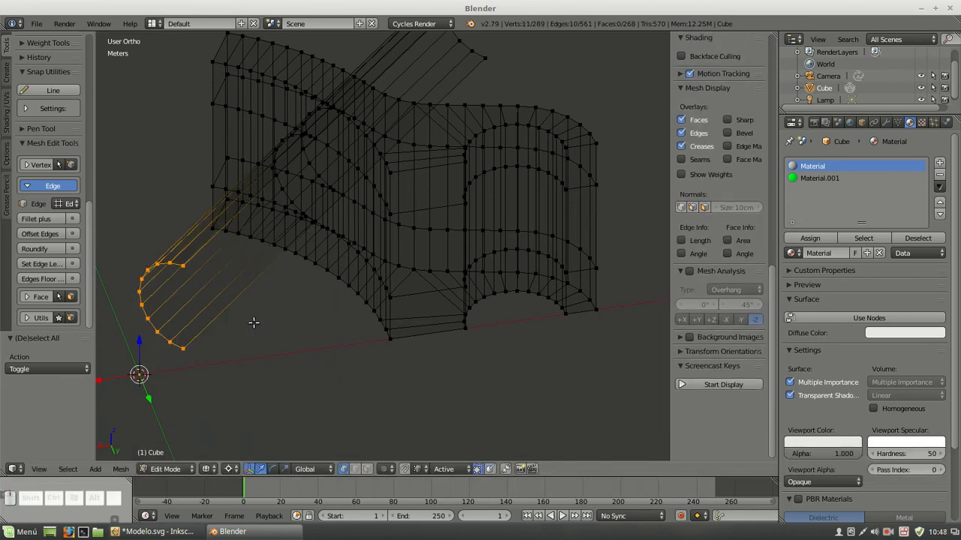
key("Delete")
left_click(237, 301)
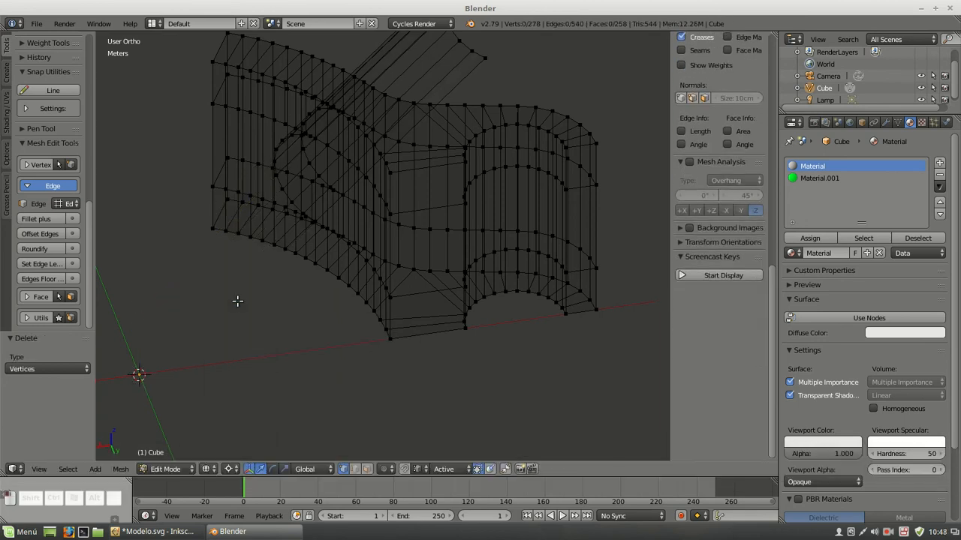
Delete the end vertices of the rounded shell that sticks out of the outer side, and return to solid shading
key("z")
mouse_move(250, 305)
middle_mouse_down()
mouse_move(446, 204)
mouse_move(483, 197)
middle_mouse_up()
middle_click_drag(466, 295, 496, 149, "shift")
key("z")
key("c")
mouse_move(429, 258)
left_mouse_down()
mouse_move(463, 274)
mouse_move(454, 322)
mouse_move(414, 328)
left_mouse_up()
key("Escape")
key("Delete")
left_click(397, 253)
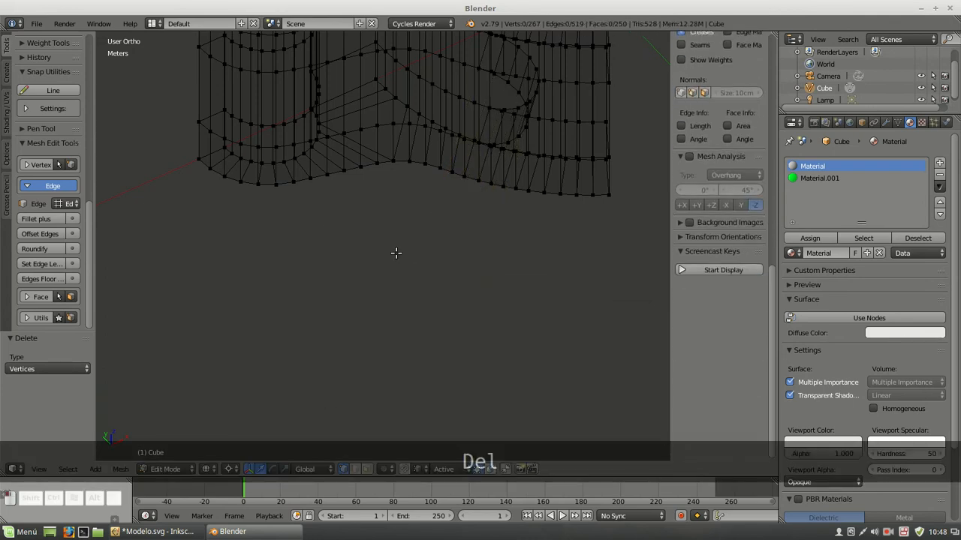
key("z")
Select the outer side's middle-band faces from the green rounded slot area to the half-hole end of the section
mouse_move(457, 248)
middle_mouse_down()
mouse_move(500, 232)
mouse_move(533, 180)
mouse_move(440, 275)
mouse_move(456, 192)
middle_mouse_up()
scroll(423, 183, "up", 3)
scroll(409, 192, "down", 1)
middle_click_drag(410, 193, 461, 224, "shift")
left_click(367, 469)
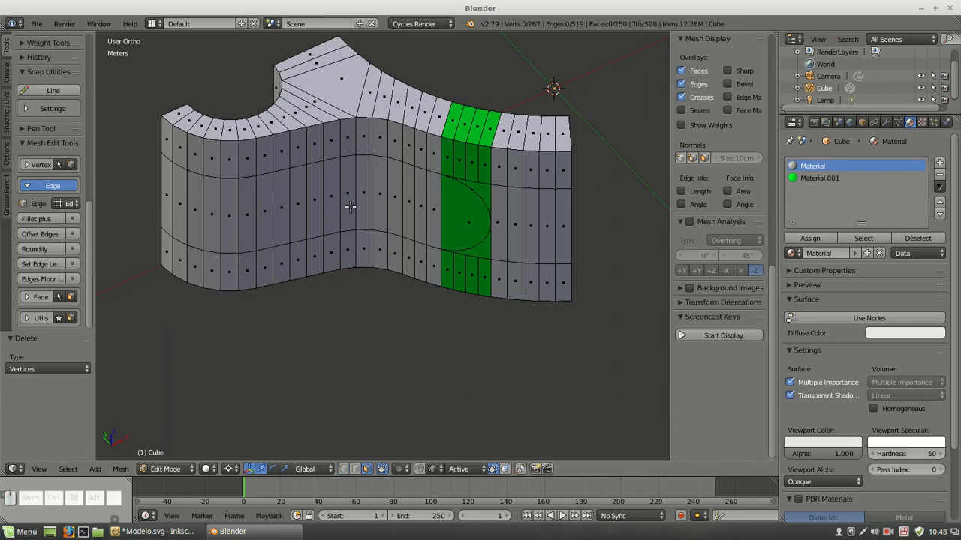
key("c")
mouse_move(453, 208)
left_mouse_down()
mouse_move(188, 199)
mouse_move(162, 187)
left_mouse_up()
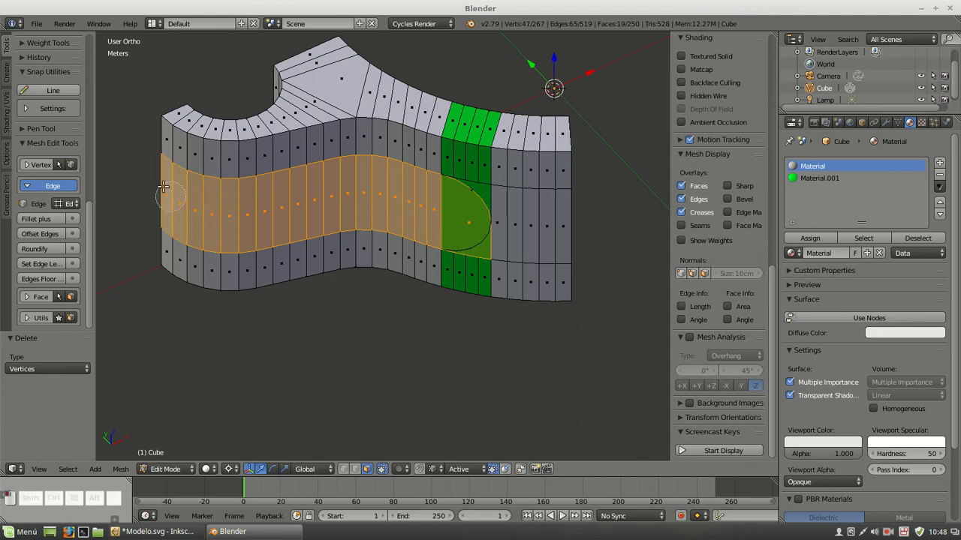
Add the middle-band faces of the flat end walls and the curved notch between them to the selection
middle_click_drag(162, 133, 420, 123)
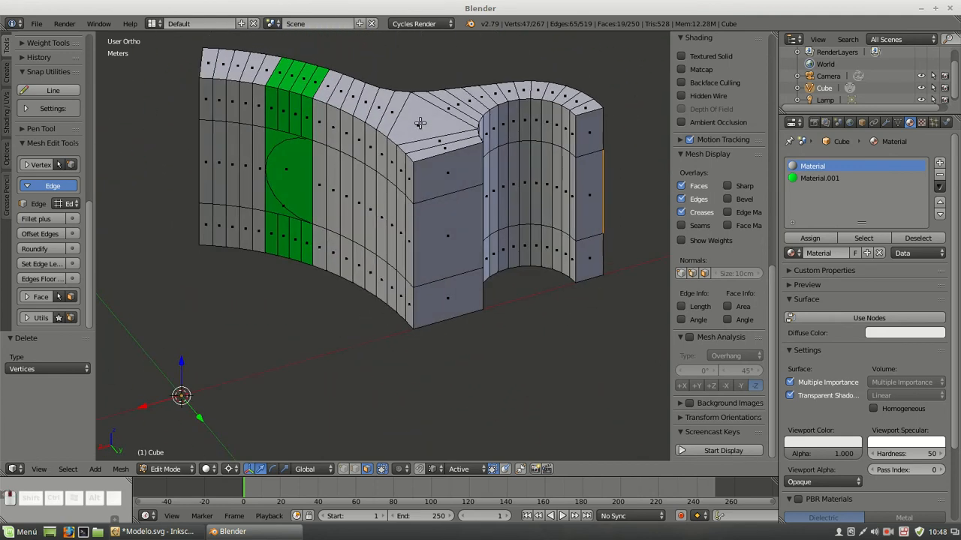
key("c")
mouse_move(443, 225)
left_mouse_down()
mouse_move(521, 178)
mouse_move(571, 195)
left_mouse_up()
key("Escape")
middle_click_drag(571, 190, 446, 245)
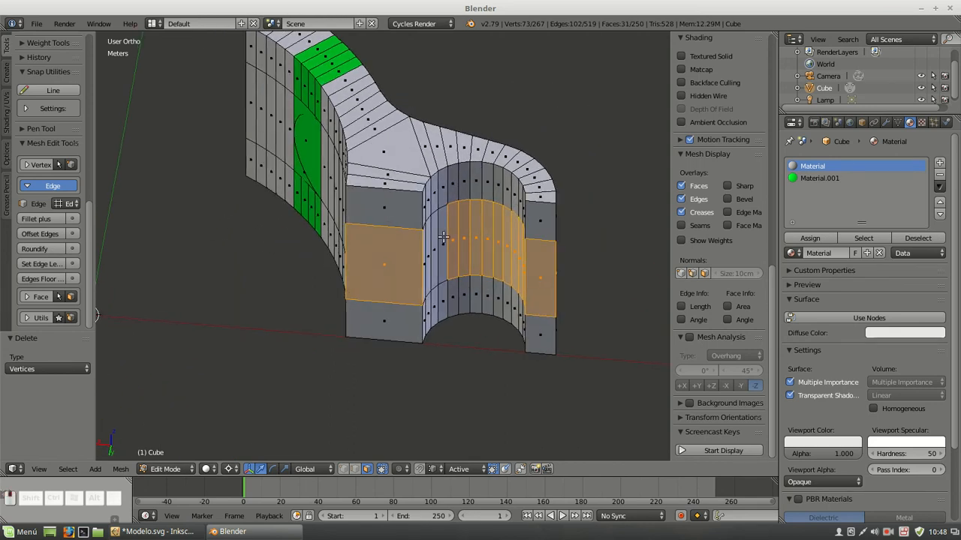
key("c")
left_click_drag(445, 246, 422, 254)
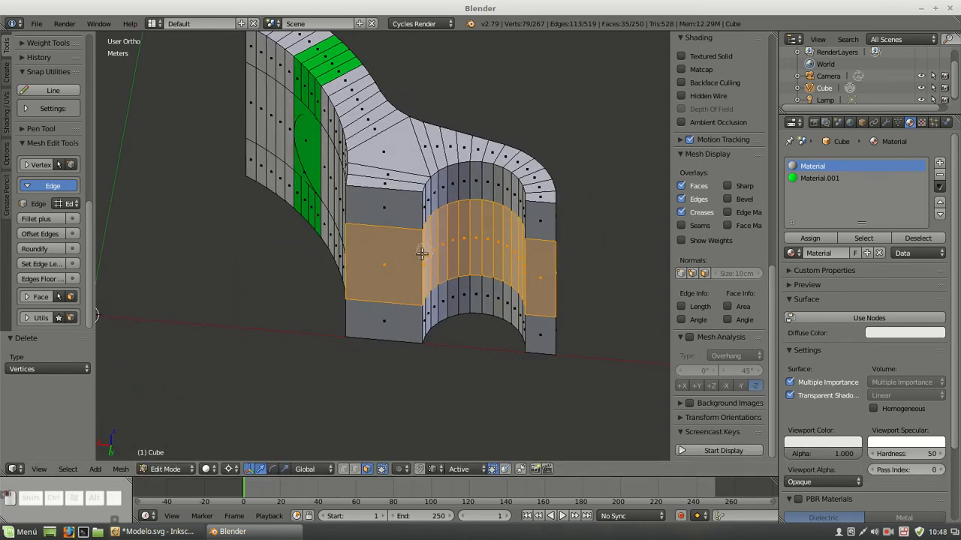
key("Escape")
Add the concave side's middle-band faces, from the green rounded slot area to the flat end wall, to the selection
middle_click_drag(320, 189, 393, 184)
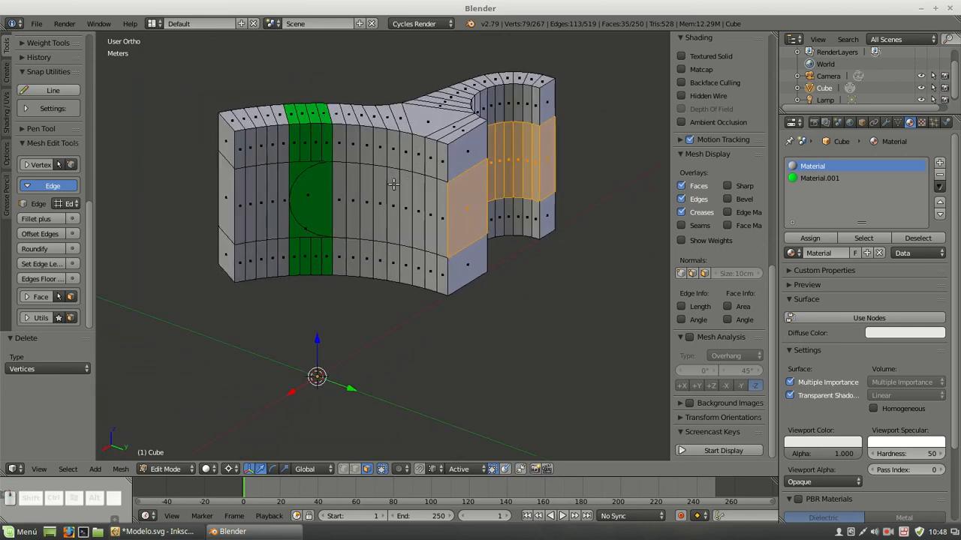
key("c")
left_click(309, 197)
left_click_drag(308, 197, 436, 214)
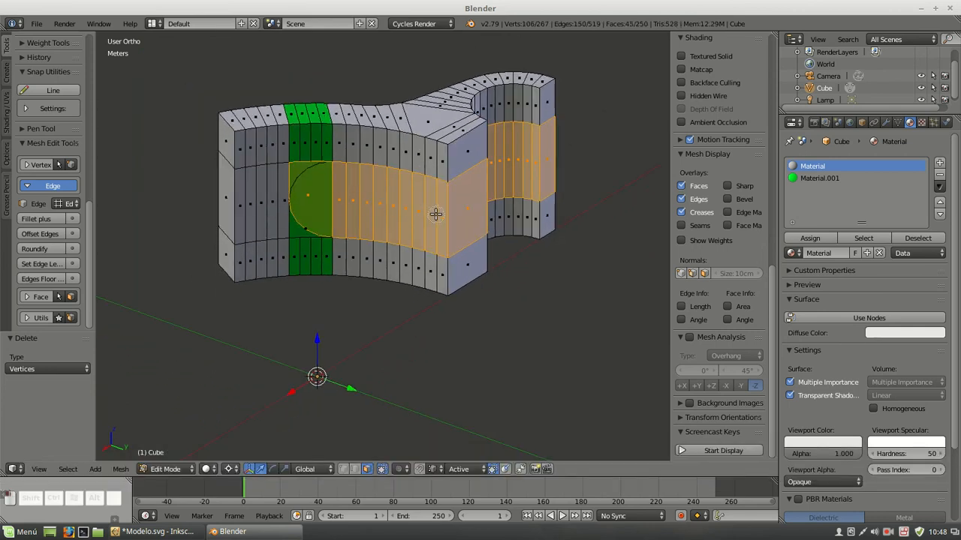
Delete the selected middle-band faces to open the round-ended slot through the section
key("Delete")
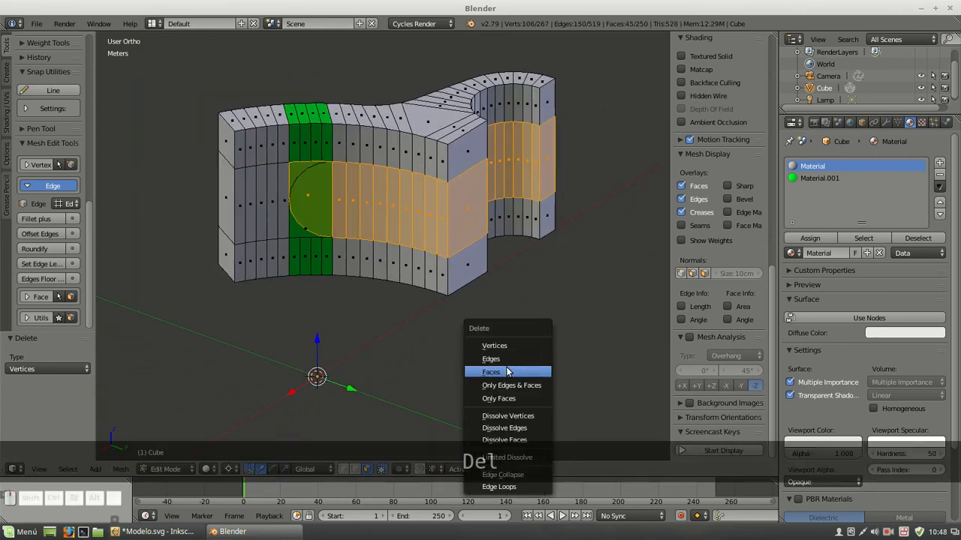
left_click(493, 368)
scroll(320, 218, "up", 4)
Connect the upper green corner's outermost vertex to the nearest middle vertex of the slot's rounded end
right_click(235, 225)
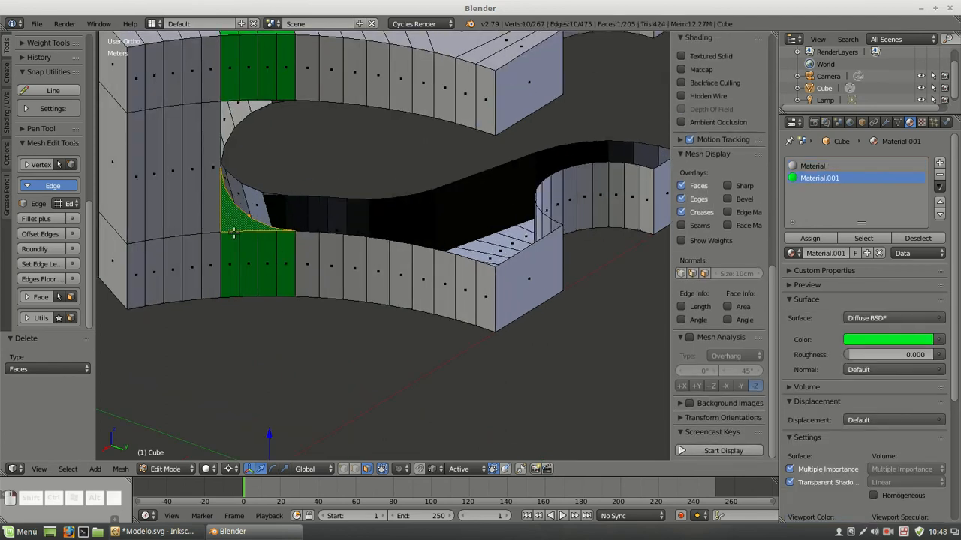
middle_click_drag(424, 182, 463, 86)
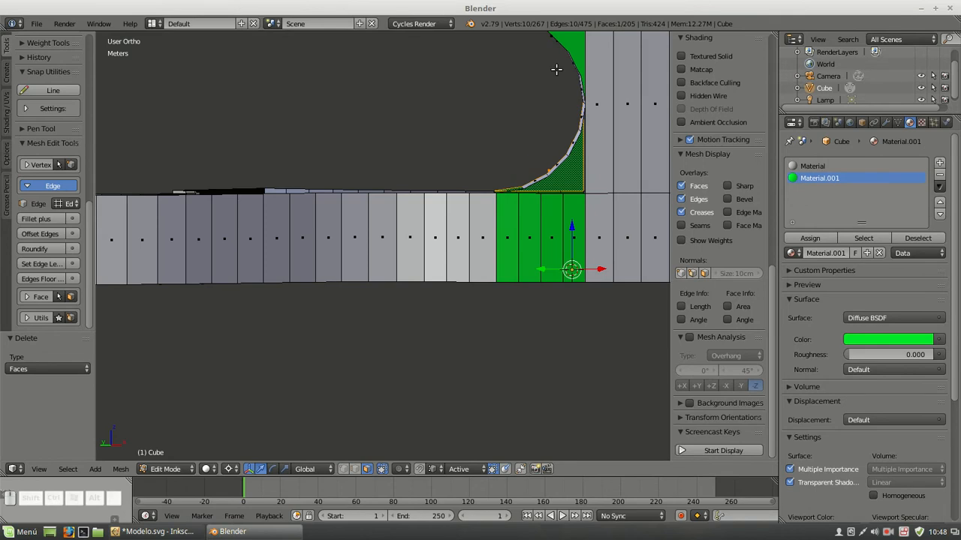
right_click(574, 46)
scroll(489, 162, "down", 3)
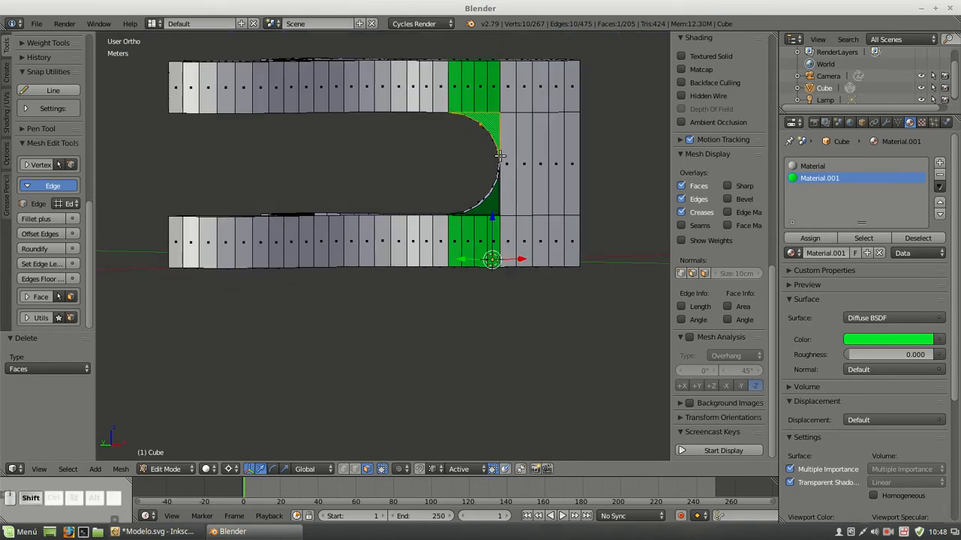
middle_click_drag(501, 157, 398, 202, "shift")
scroll(389, 184, "up", 4)
middle_click_drag(422, 148, 406, 227, "shift")
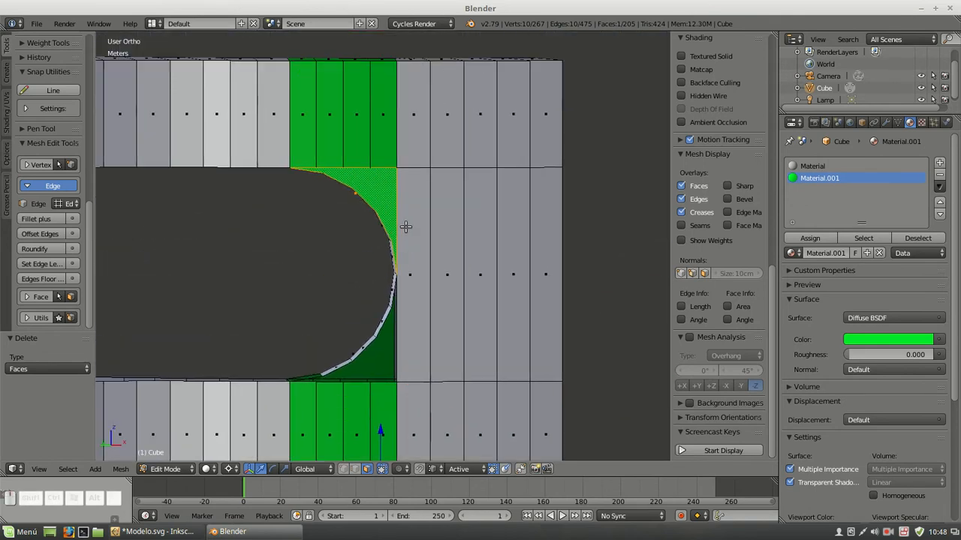
scroll(406, 228, "up", 2)
left_click(344, 469)
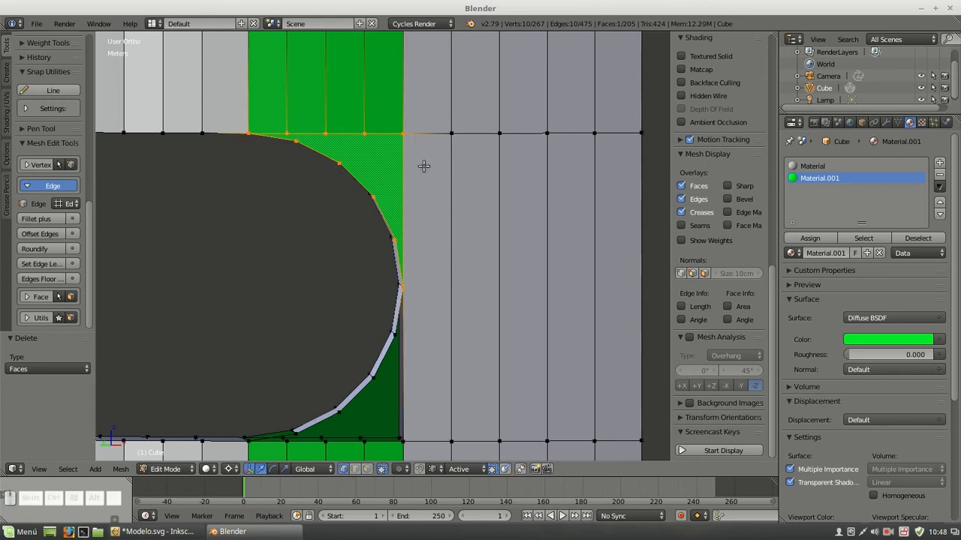
right_click(406, 134)
middle_click_drag(388, 175, 404, 169)
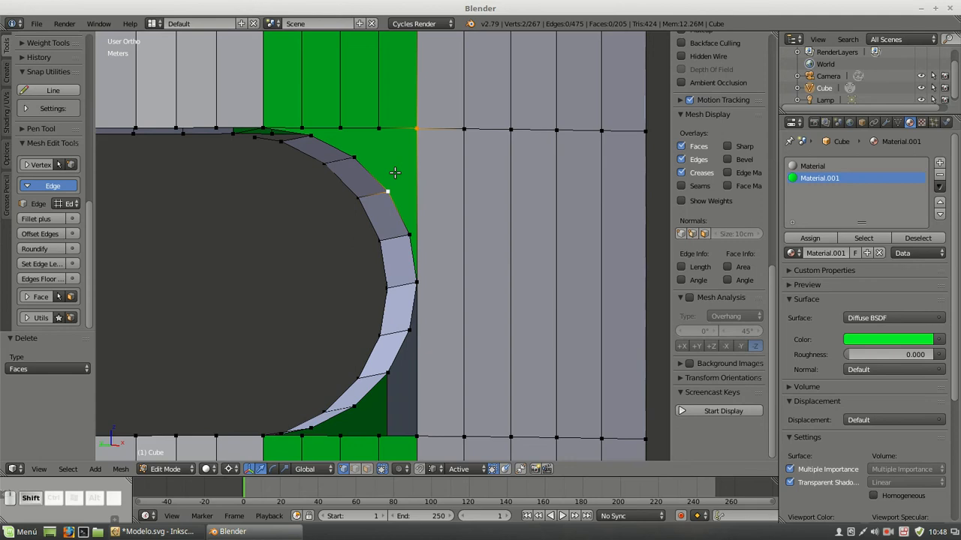
key("j")
Connect the next two upper band-edge vertices to the neighbouring arc vertices of the slot, then clear the selection
right_click(379, 127)
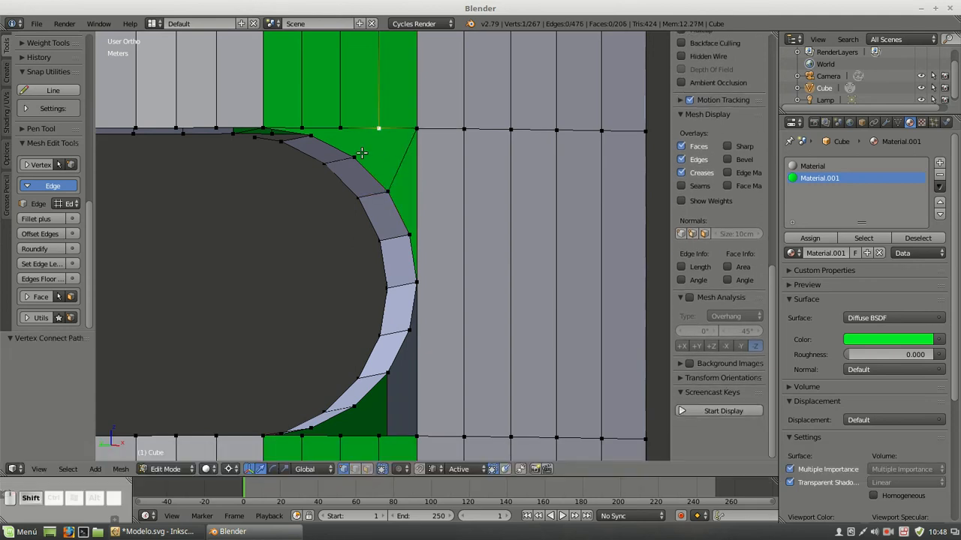
key("j")
right_click(340, 129)
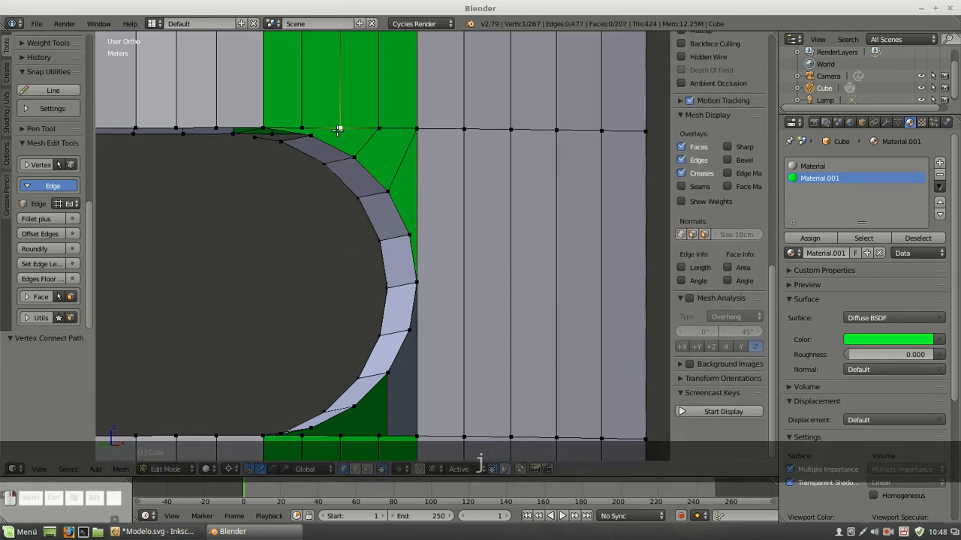
key("j")
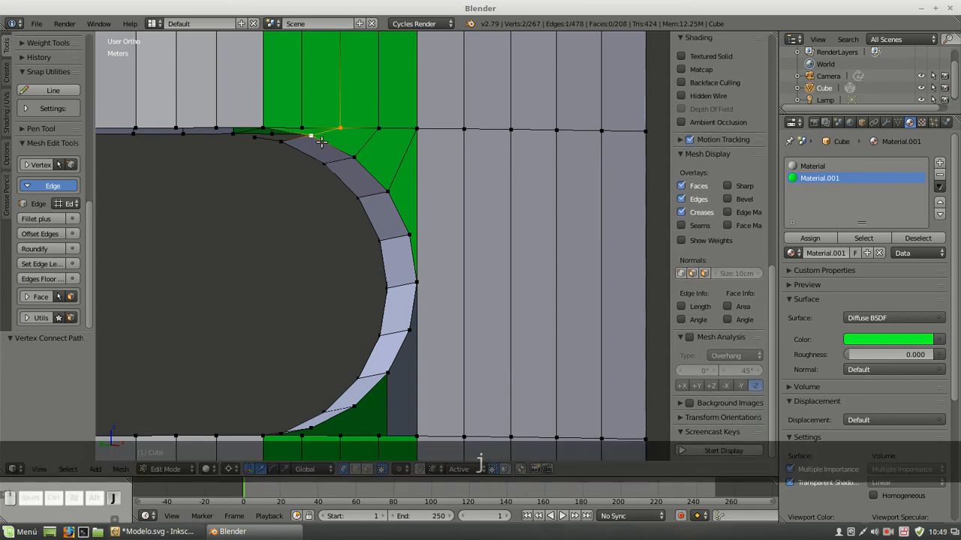
key("a")
Merge the stray vertex near the arc's upper end into the adjacent band corner vertex, using At Last
middle_click_drag(295, 155, 301, 134)
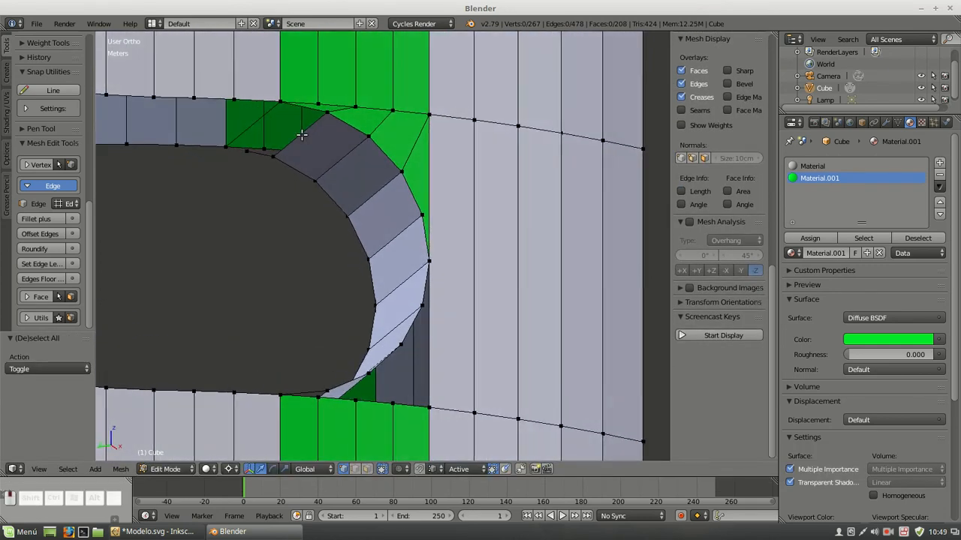
right_click(246, 153)
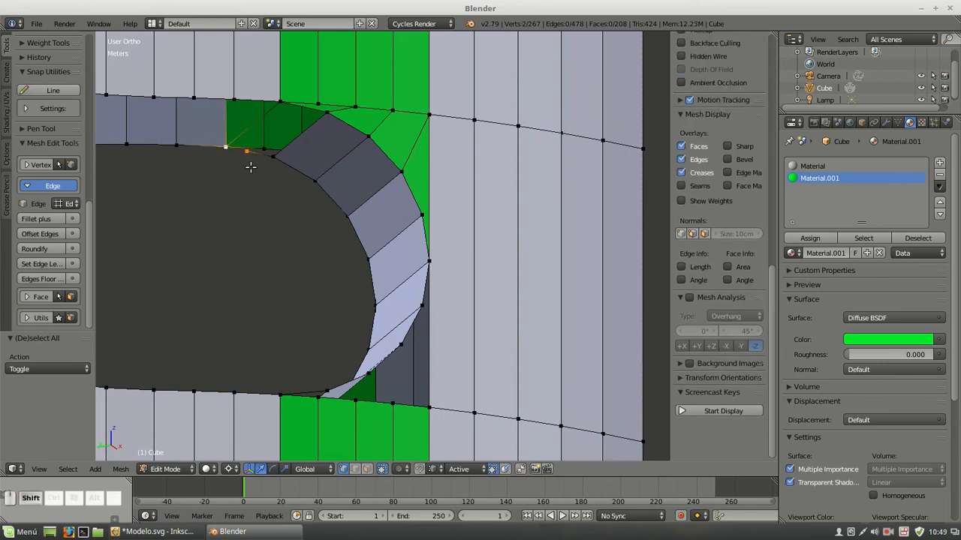
key("alt+m")
left_click(251, 164)
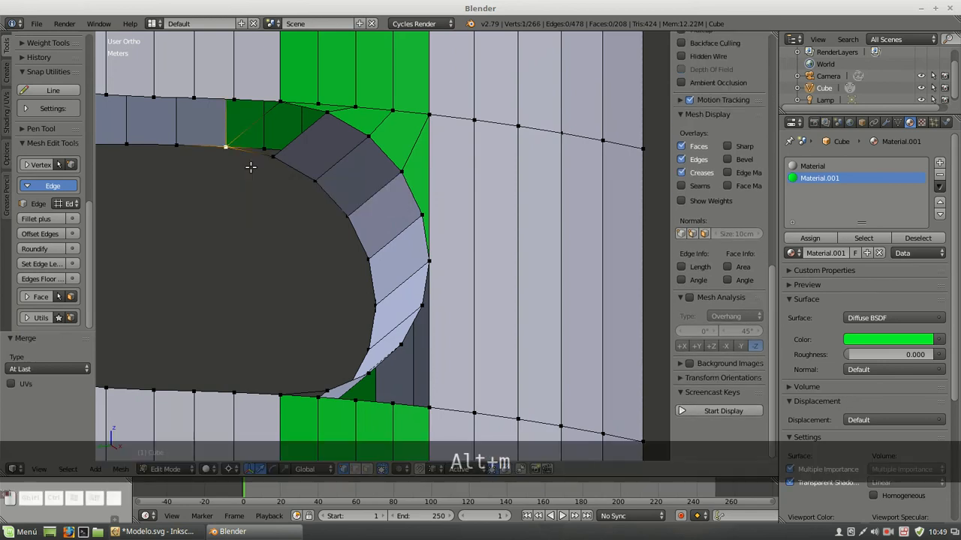
Fill a four-vertex face across the slot wall's gap at the upper end of the arc
right_click(323, 114, "shift")
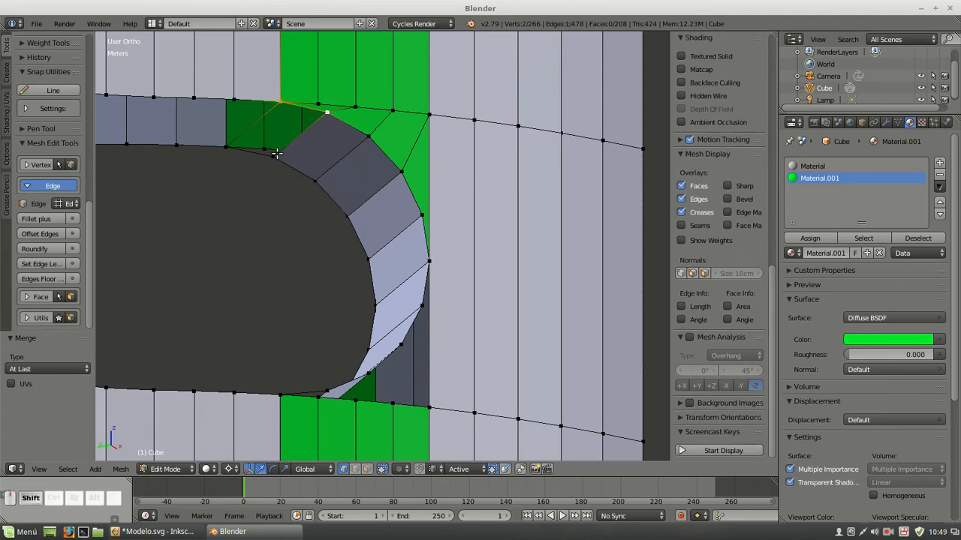
key("f")
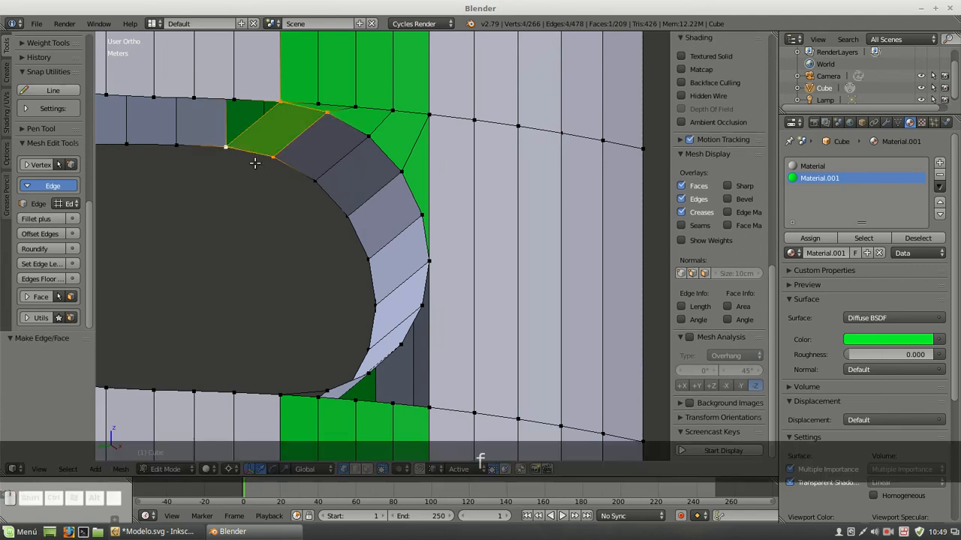
key("a")
Fill a face between the arc's lower end vertex and the first three lower band-edge vertices of the green area
middle_click_drag(255, 163, 443, 275)
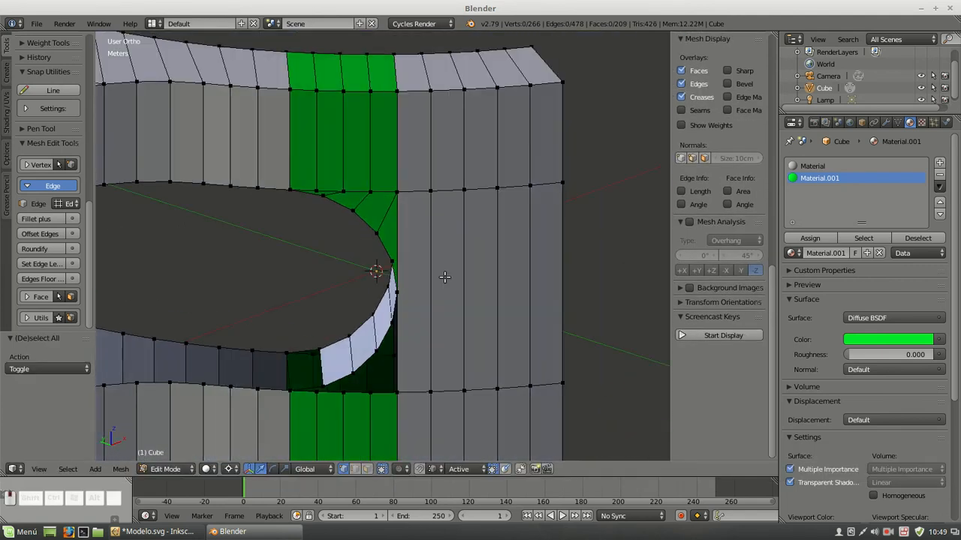
middle_click_drag(364, 350, 388, 213, "shift")
scroll(377, 249, "up", 4)
scroll(378, 249, "down", 1)
middle_click_drag(377, 249, 370, 201)
right_click(321, 245)
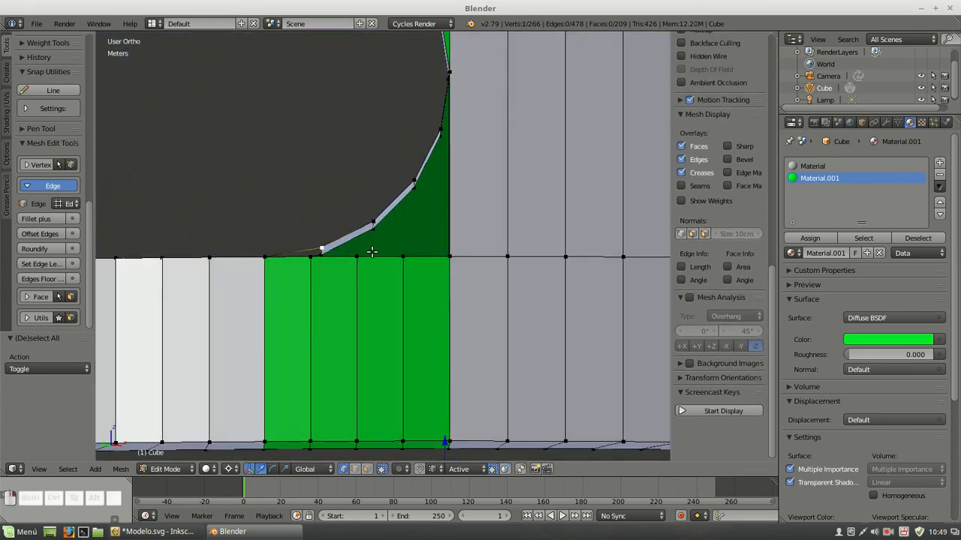
right_click(358, 258, "shift")
right_click(311, 261, "shift")
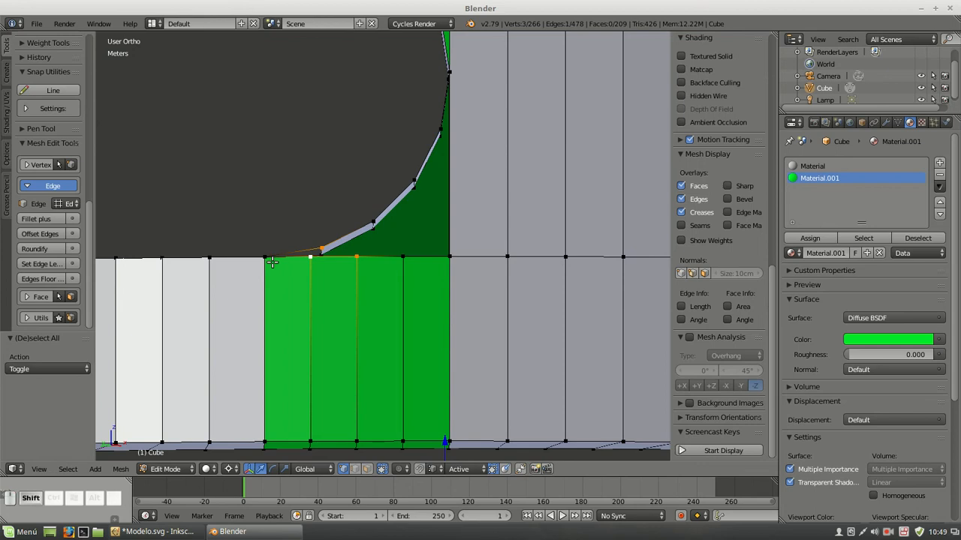
key("f")
key("a")
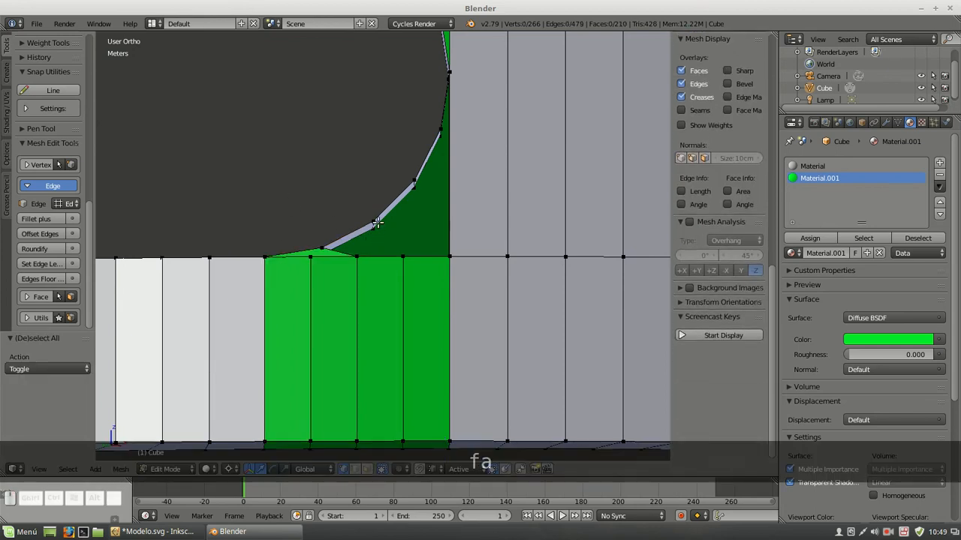
Fill the next two faces between the slot's lower arc and the green band edge, up to the corner vertex
right_click(375, 223)
right_click(403, 257, "shift")
right_click(357, 257, "shift")
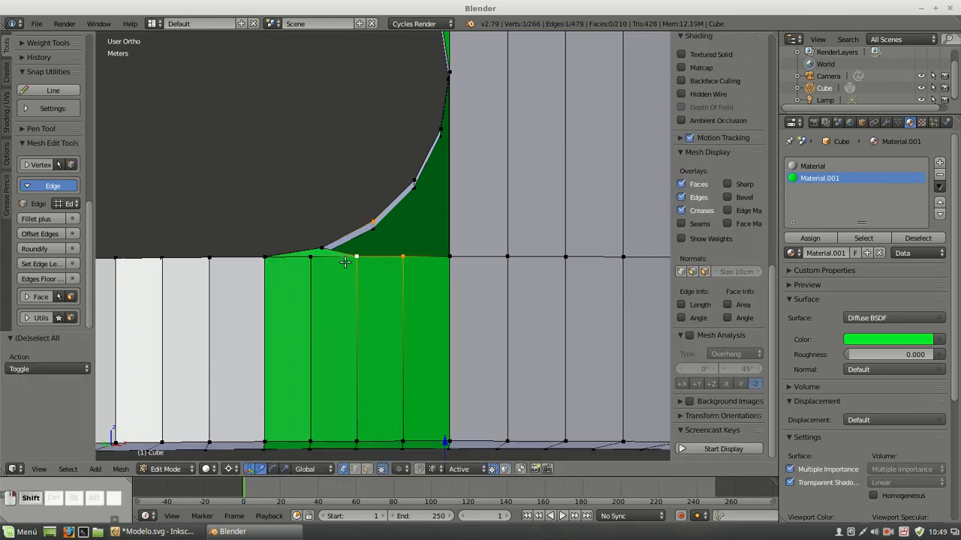
key("f")
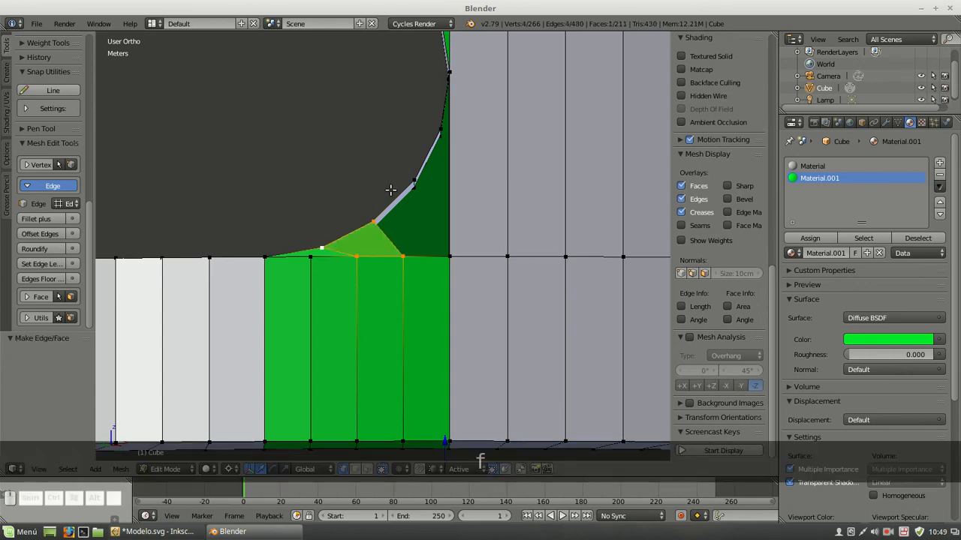
right_click(413, 182)
right_click(373, 223, "shift")
right_click(405, 254, "shift")
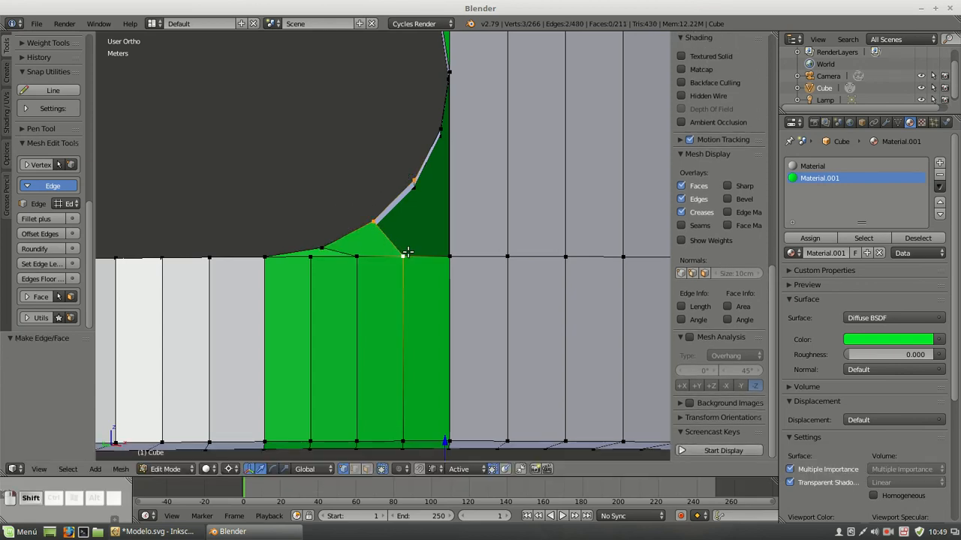
right_click(450, 256, "shift")
key("f")
Fill the last lower-corner gap between the arc and the vertical edge beside the green area
middle_click_drag(467, 93, 476, 129)
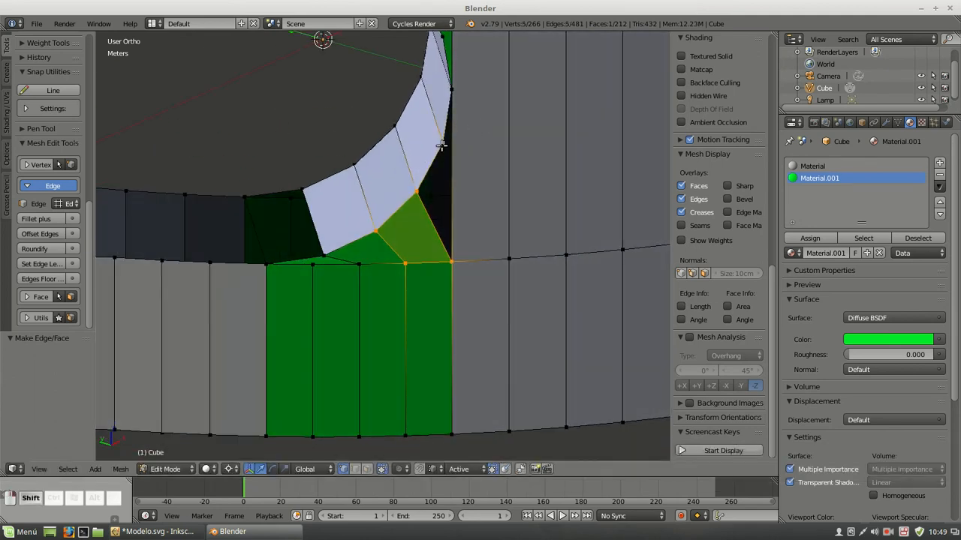
right_click(418, 189)
right_click(452, 260, "shift")
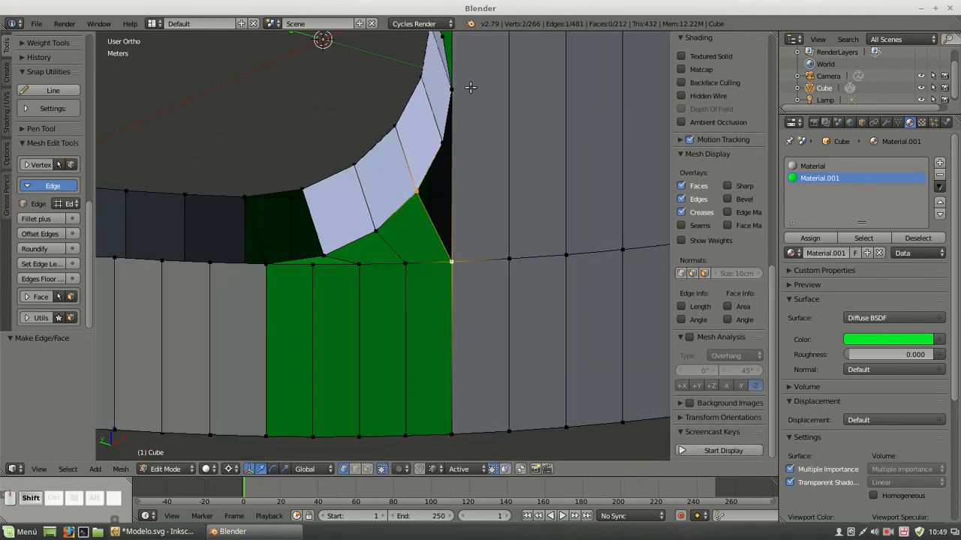
right_click(457, 87, "shift")
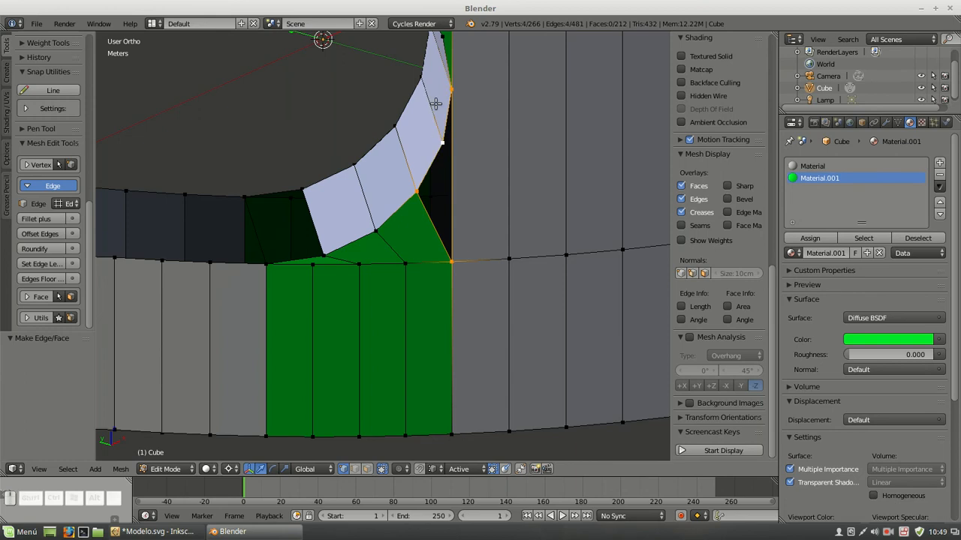
key("f")
key("a")
Fill a four-vertex face across the slot wall's gap at the lower end of the arc
right_click(301, 184)
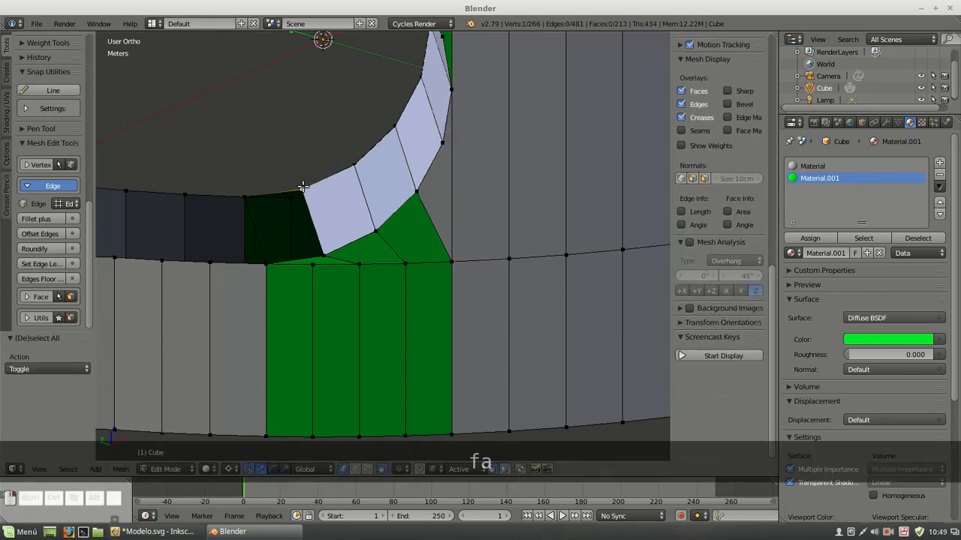
right_click(309, 259, "shift")
right_click(262, 258, "shift")
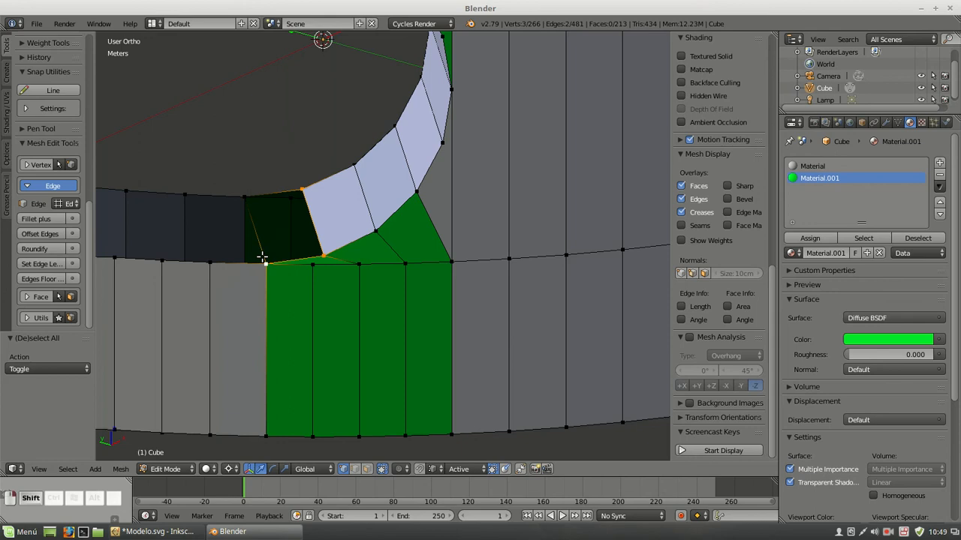
key("f")
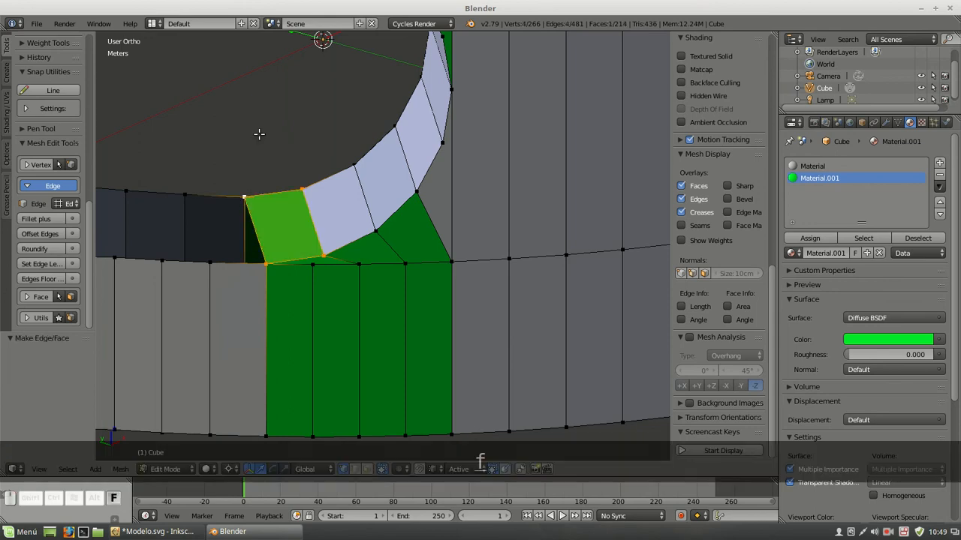
key("a")
On the section's opposite side, create an edge from the upper green corner vertex to the slot arc's middle vertex
scroll(259, 133, "down", 3)
middle_click_drag(285, 155, 427, 269)
middle_click_drag(420, 225, 457, 249)
scroll(362, 275, "up", 2)
right_click(235, 214)
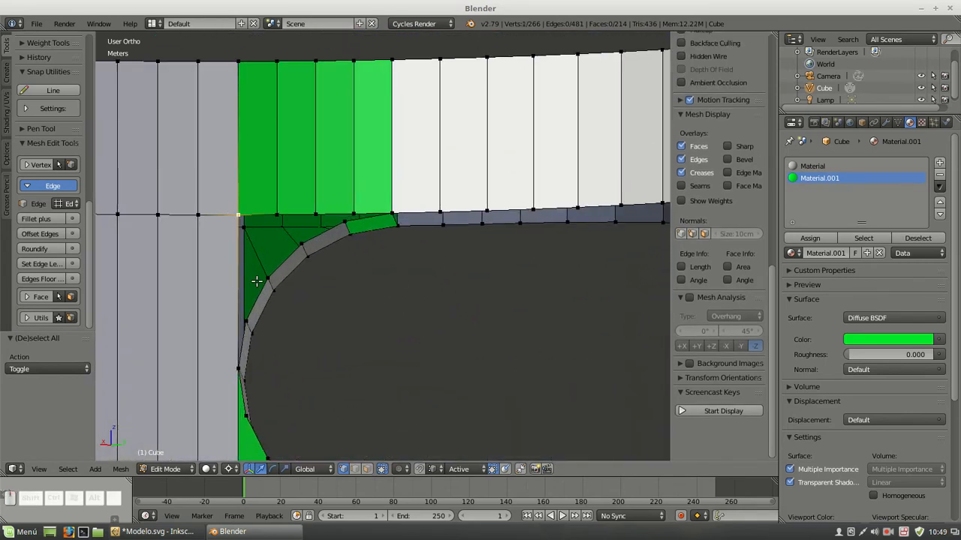
right_click(268, 277, "shift")
middle_click_drag(275, 272, 261, 274)
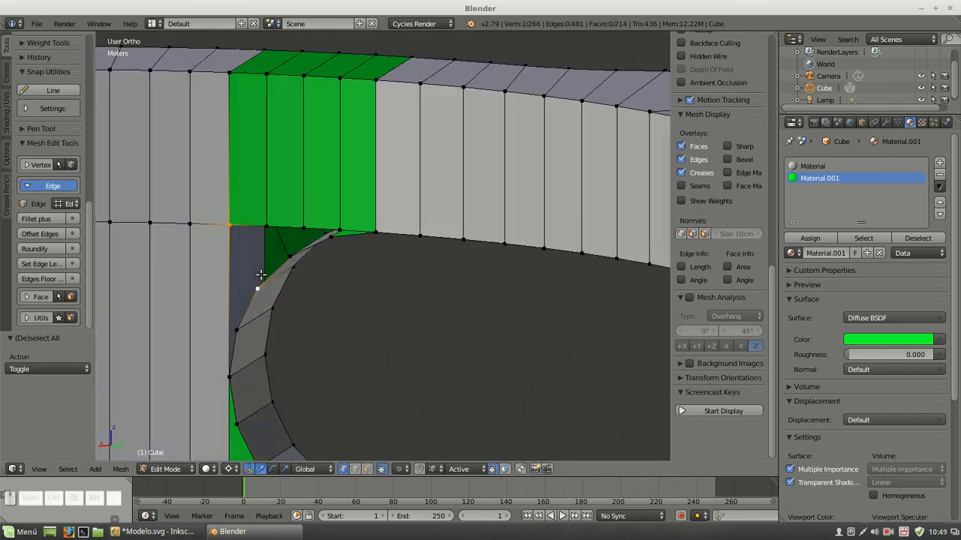
key("f")
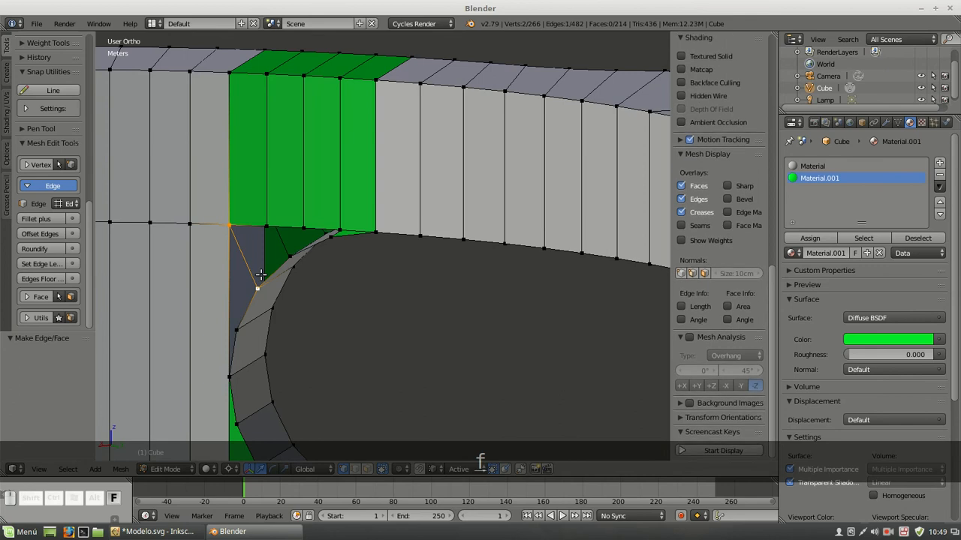
Fill the face between the new corner edge, the two adjacent arc vertices and the vertical edge
right_click(237, 330, "shift")
right_click(230, 220, "shift")
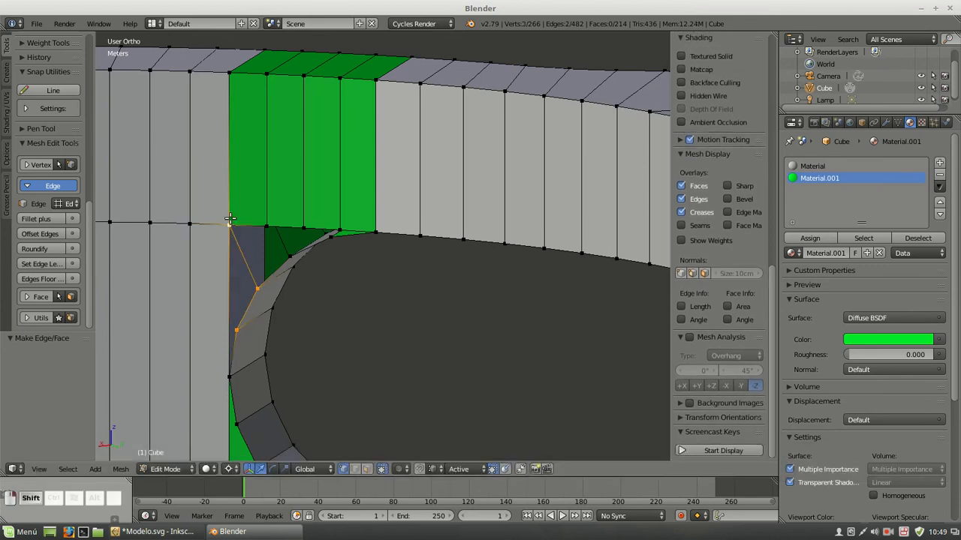
right_click(229, 375, "shift")
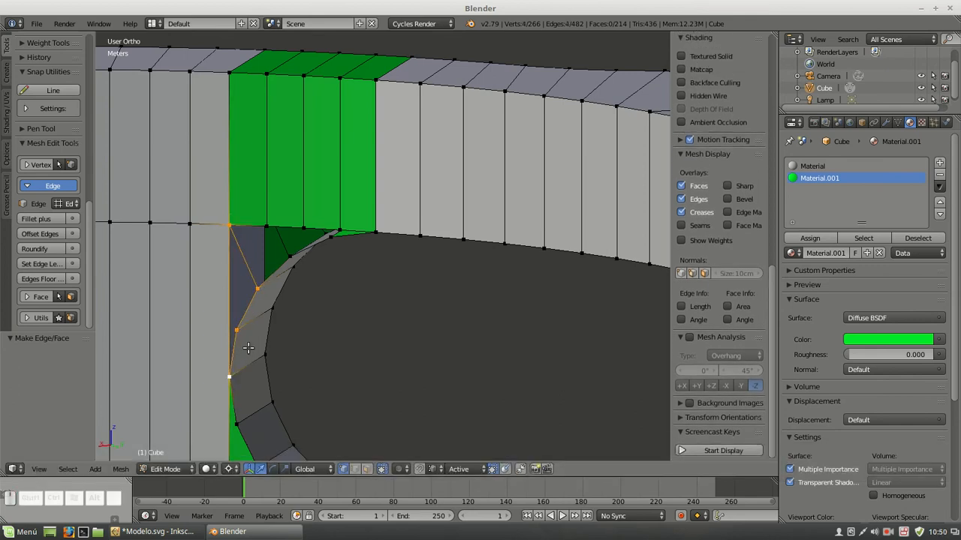
key("f")
Fill a four-vertex face between the first two lower vertices of the green area and the two neighbouring slot arc vertices
right_click(263, 224)
right_click(291, 256, "shift")
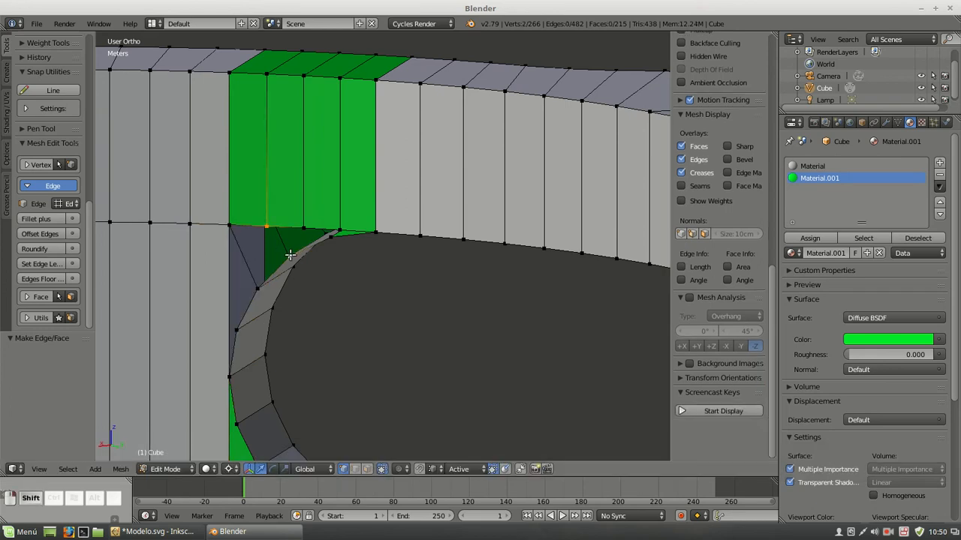
right_click(256, 278, "shift")
right_click(237, 236, "shift")
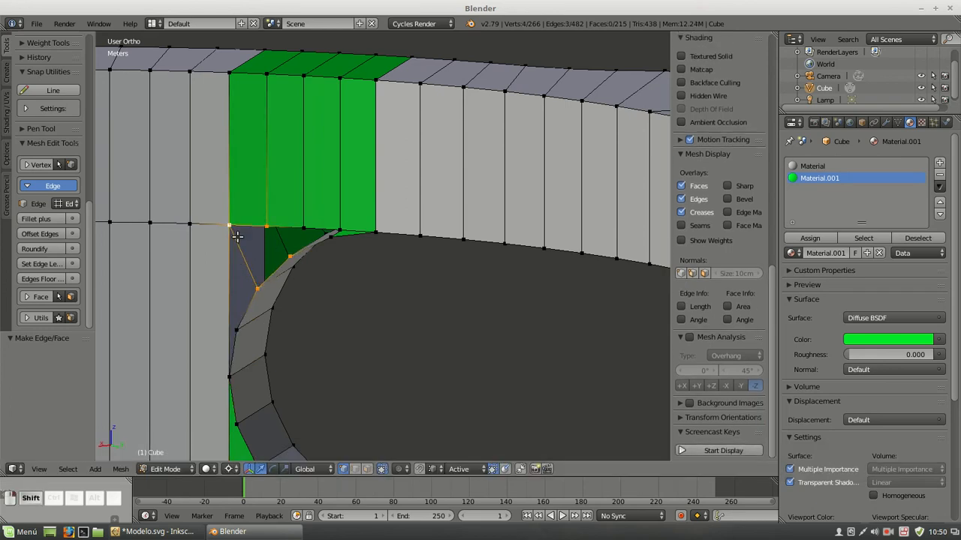
key("f")
Fill the adjacent face between the green area's second and third lower vertices and the next two arc vertices
middle_click_drag(240, 230, 336, 170)
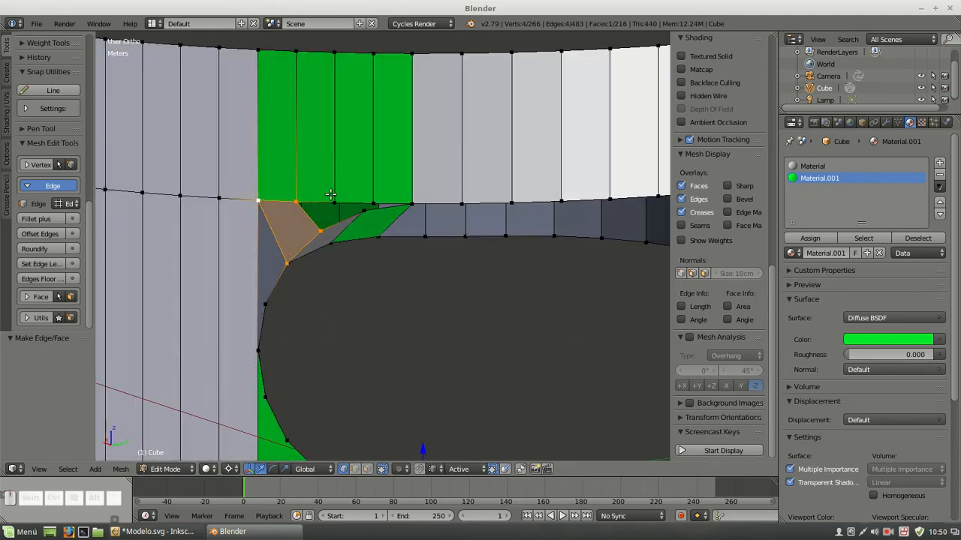
right_click(332, 200)
right_click(323, 227, "shift")
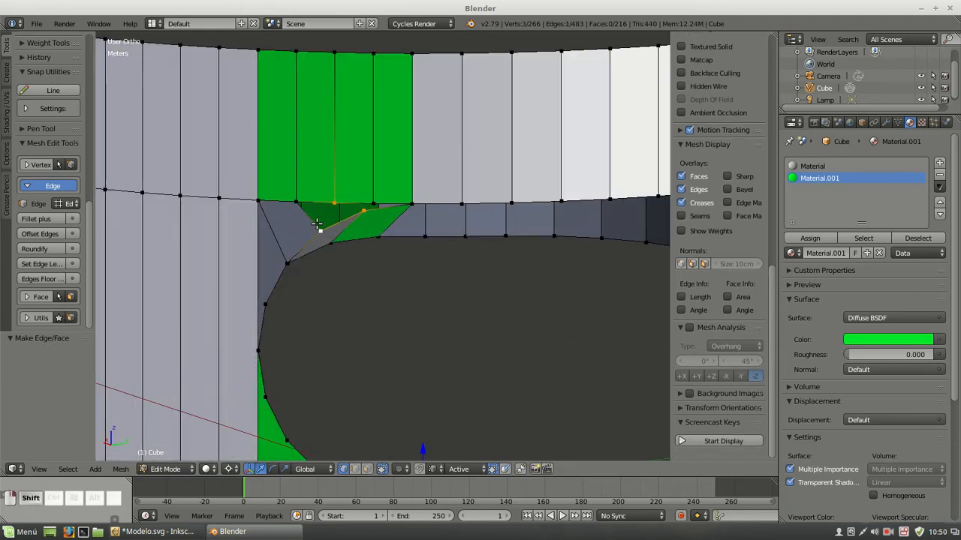
right_click(300, 188, "shift")
key("f")
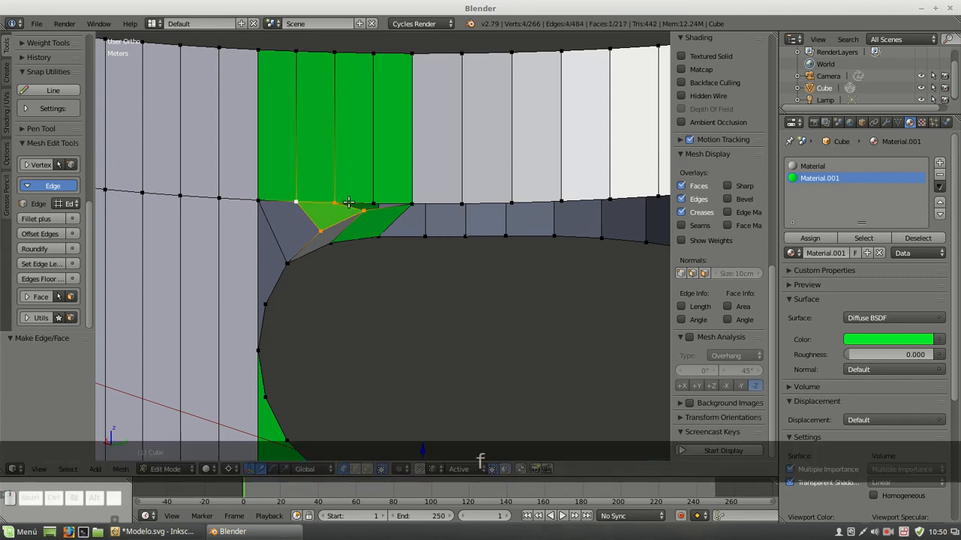
Fill the remaining narrow gap between the green area's last three lower vertices and the adjacent arc vertex
right_click(363, 207)
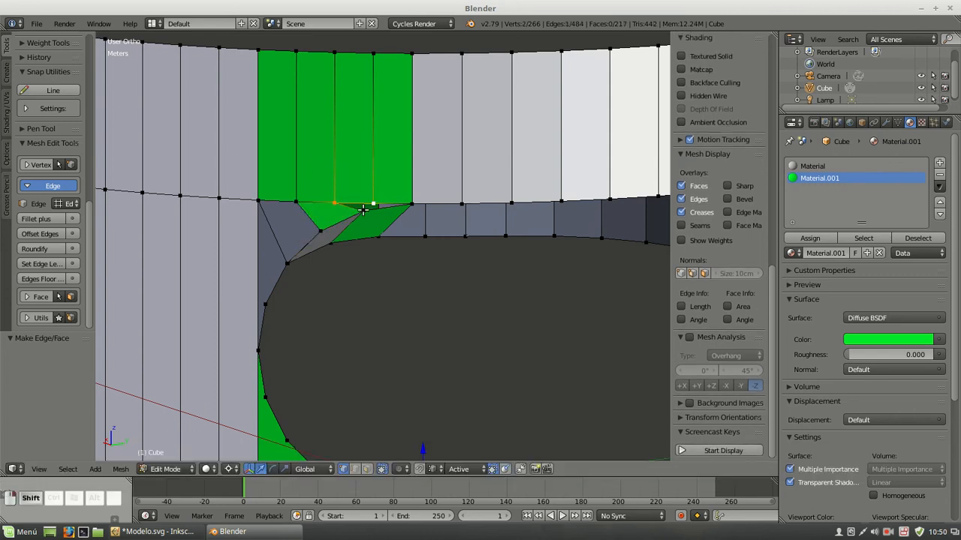
right_click(411, 204, "shift")
key("f")
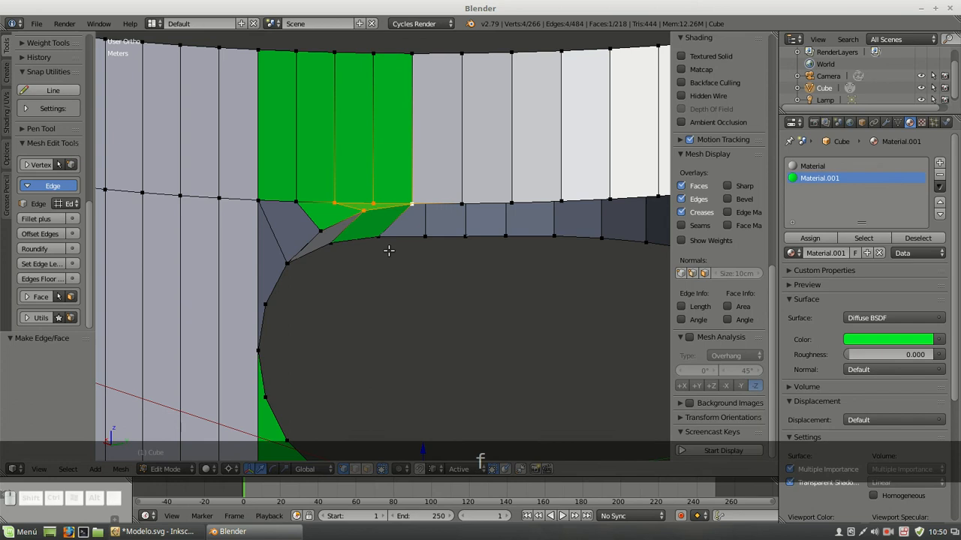
Recalculate the normals of the whole mesh to face outside, and clear the selection
key("a")
key("a")
key("ctrl+n")
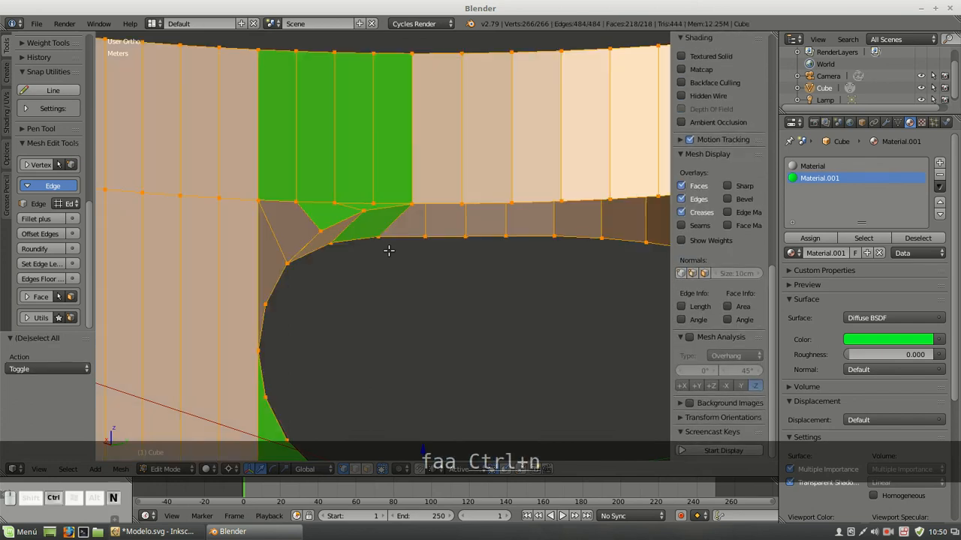
key("a")
In face select mode, select all underside faces of the section from the green strip to the far end of the curved tab
scroll(389, 251, "down", 3)
middle_click_drag(479, 251, 390, 100)
scroll(496, 161, "down", 2)
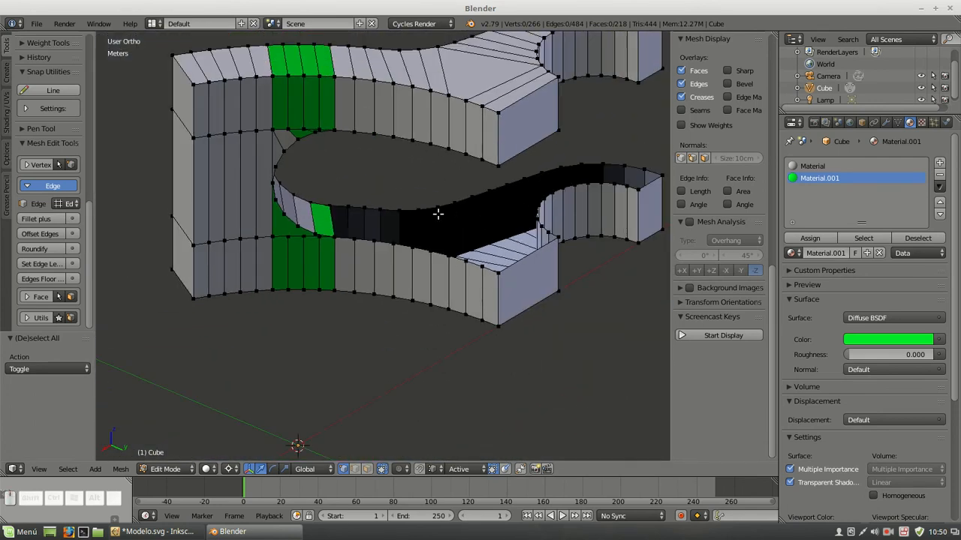
middle_click_drag(495, 226, 524, 84)
middle_click_drag(495, 299, 472, 201, "shift")
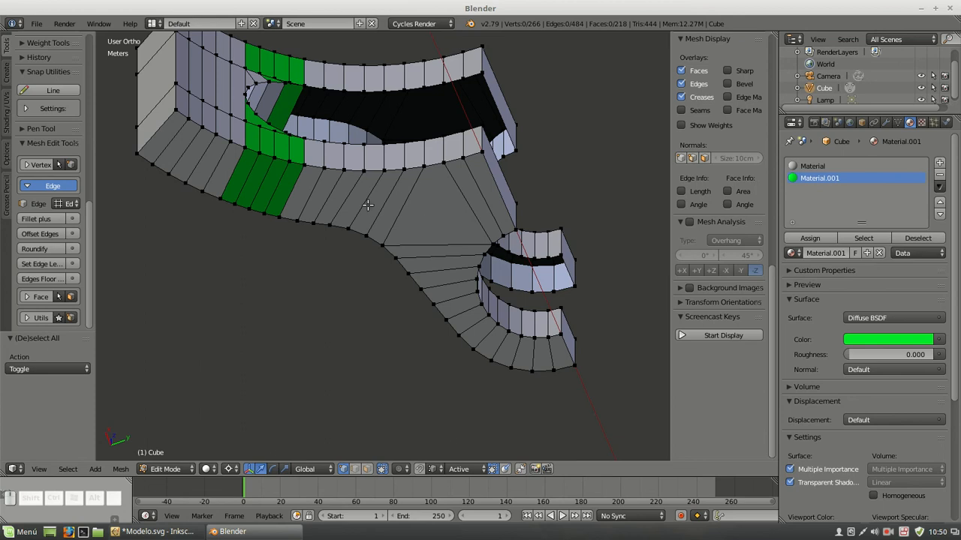
key("c")
key("ctrl+Tab")
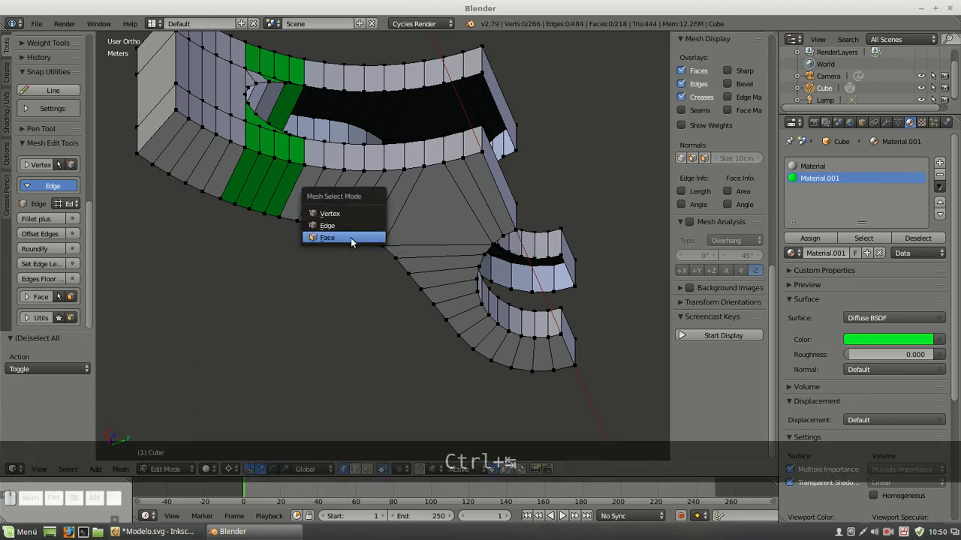
left_click(353, 239)
key("c")
mouse_move(305, 199)
left_mouse_down()
mouse_move(398, 206)
mouse_move(479, 187)
left_mouse_up()
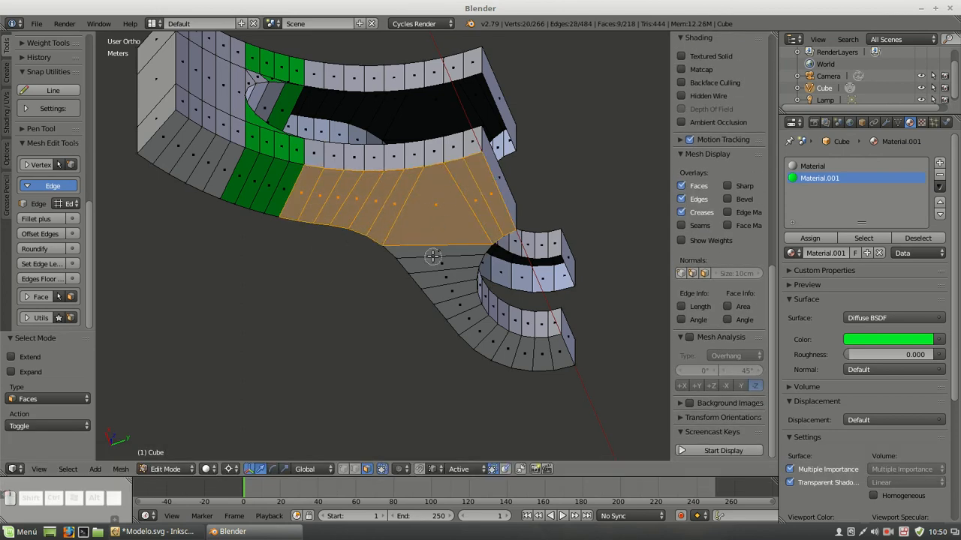
left_click_drag(433, 256, 435, 262)
mouse_move(464, 303)
left_mouse_down()
mouse_move(499, 346)
mouse_move(530, 351)
left_mouse_up()
left_click(556, 352)
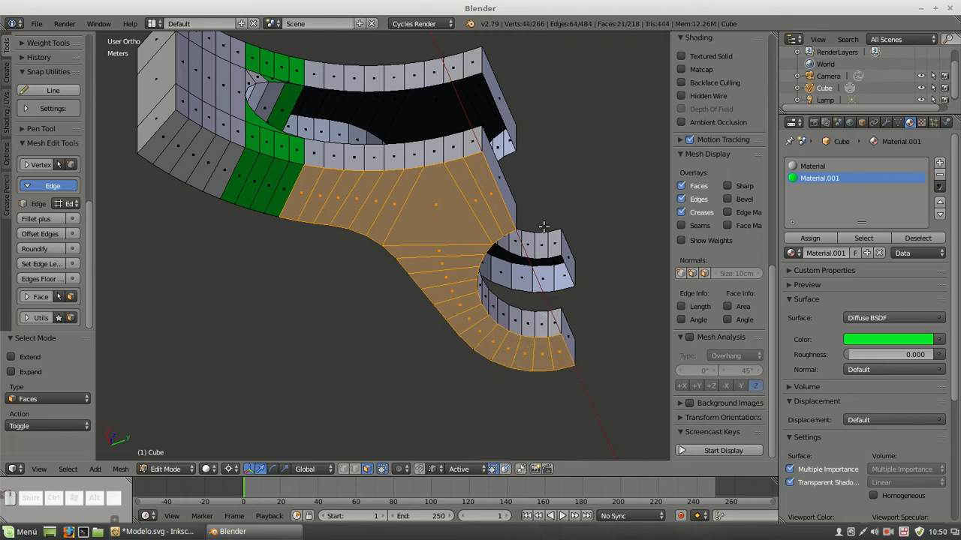
Duplicate the selected underside faces in place and move the copy along the global Z axis
middle_click_drag(403, 119, 380, 272)
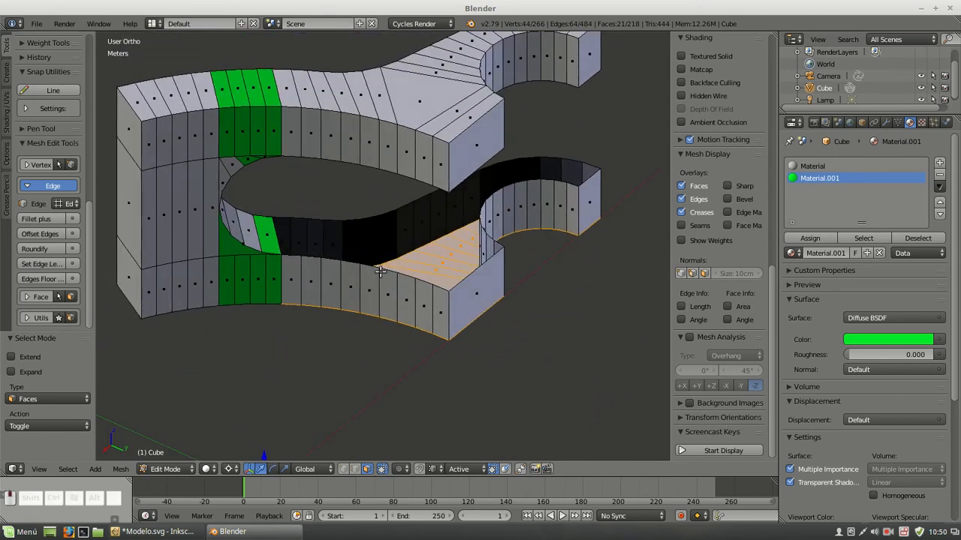
key("shift+d")
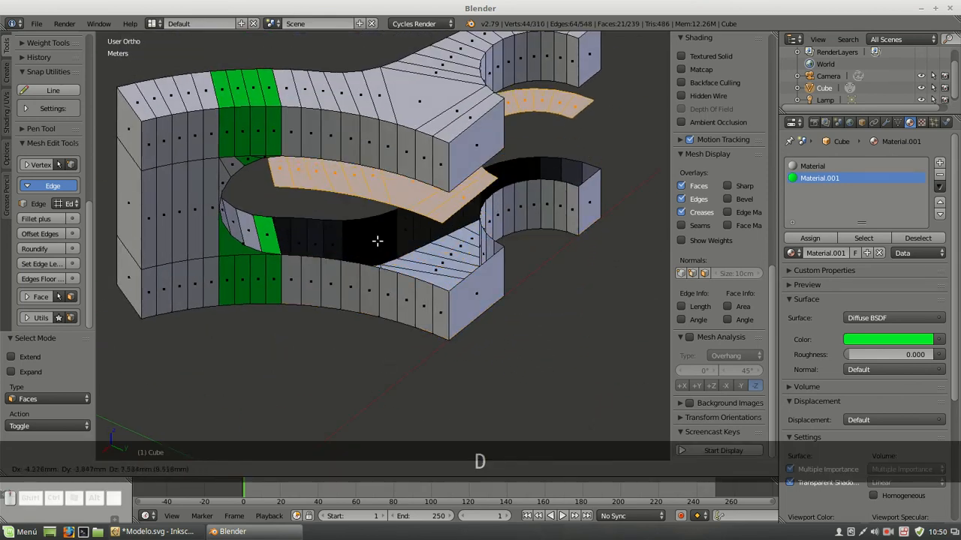
right_click(377, 240)
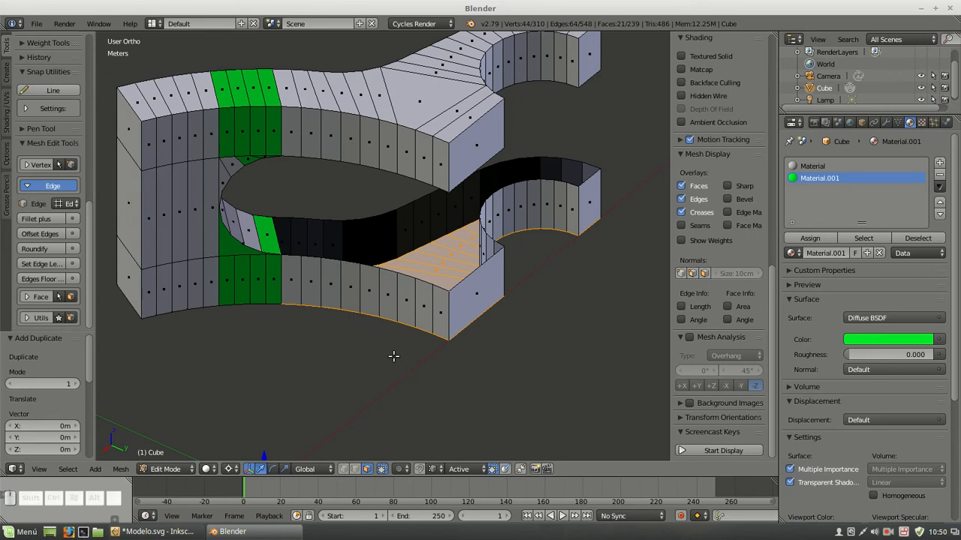
key("g")
key("z")
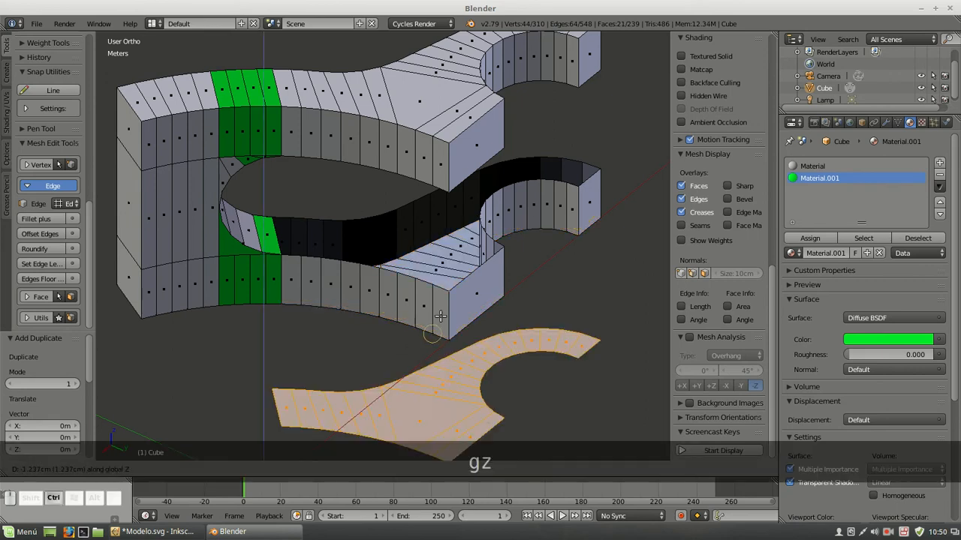
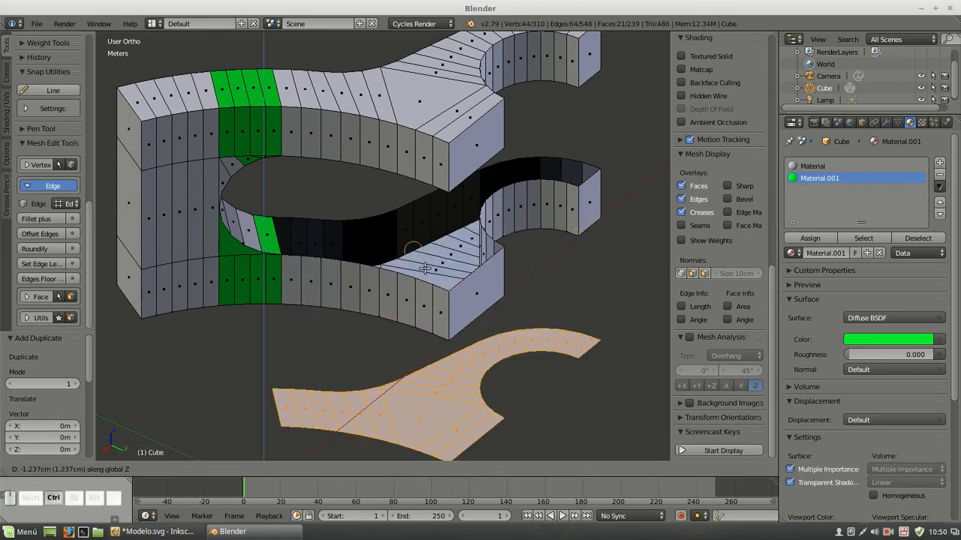
Place the duplicated faces, and in vertex select mode snap them along the global Z axis onto the lower arm's top edge
left_click(430, 409)
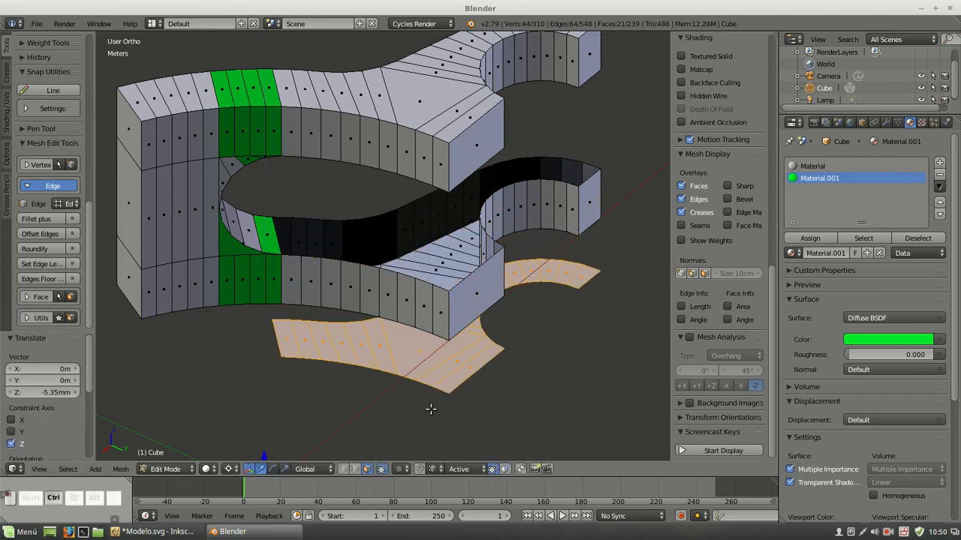
left_click(343, 470)
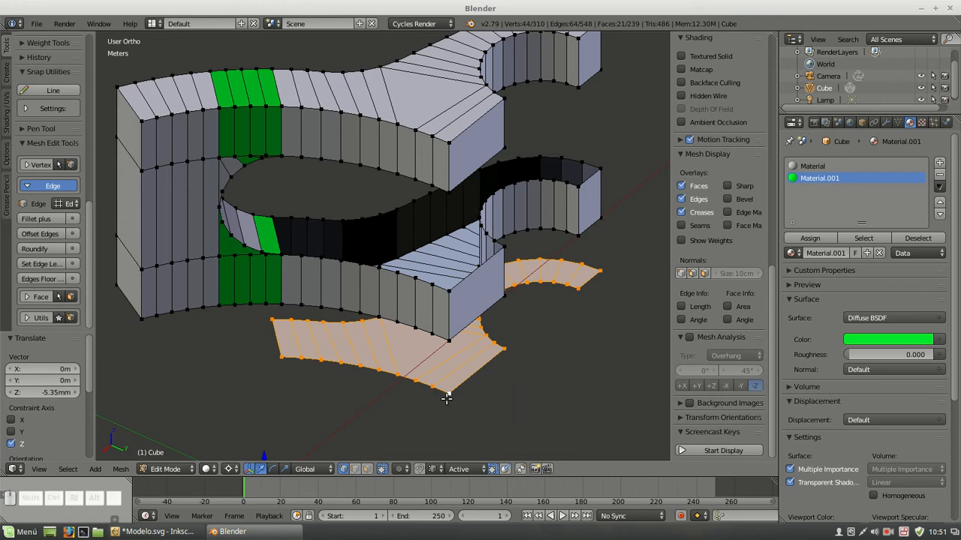
key("g")
key("z")
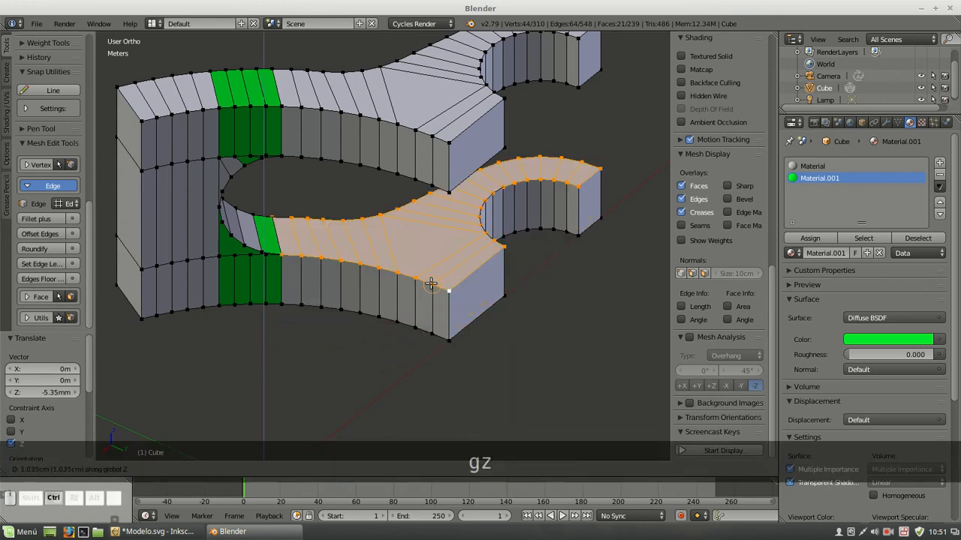
left_click(431, 284)
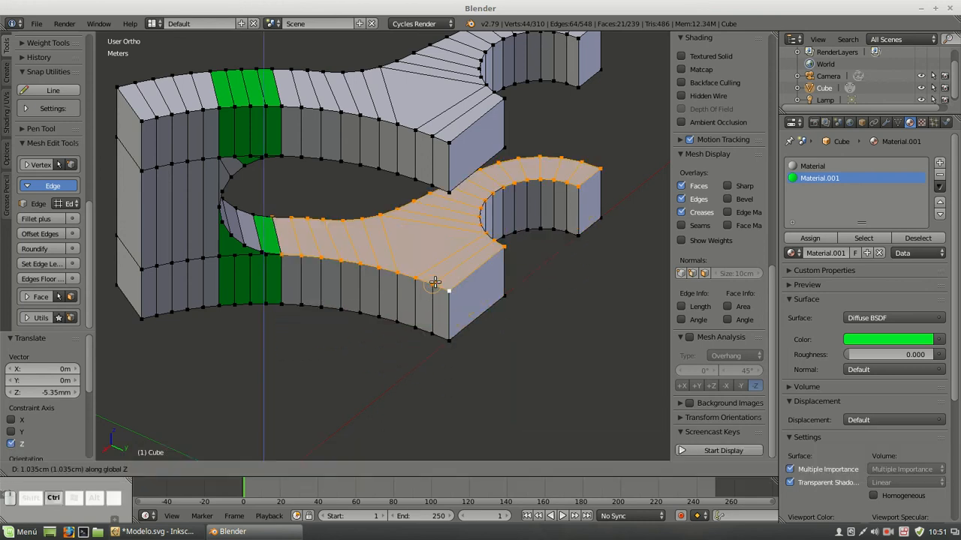
Duplicate the lower arm's top faces in place, snap the copy along global Z onto the upper arm's underside, and clear the selection
key("shift+d")
right_click(525, 329)
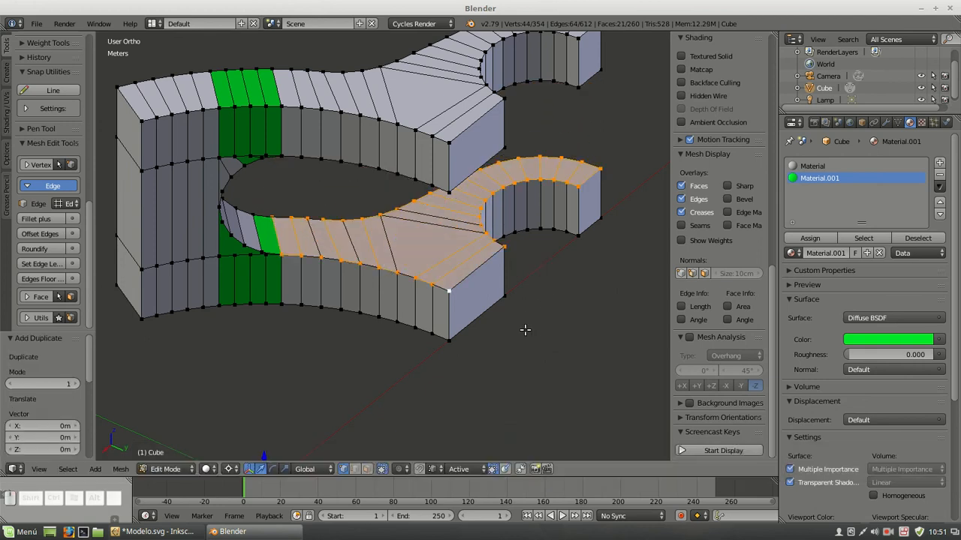
key("g")
key("z")
key("ctrl")
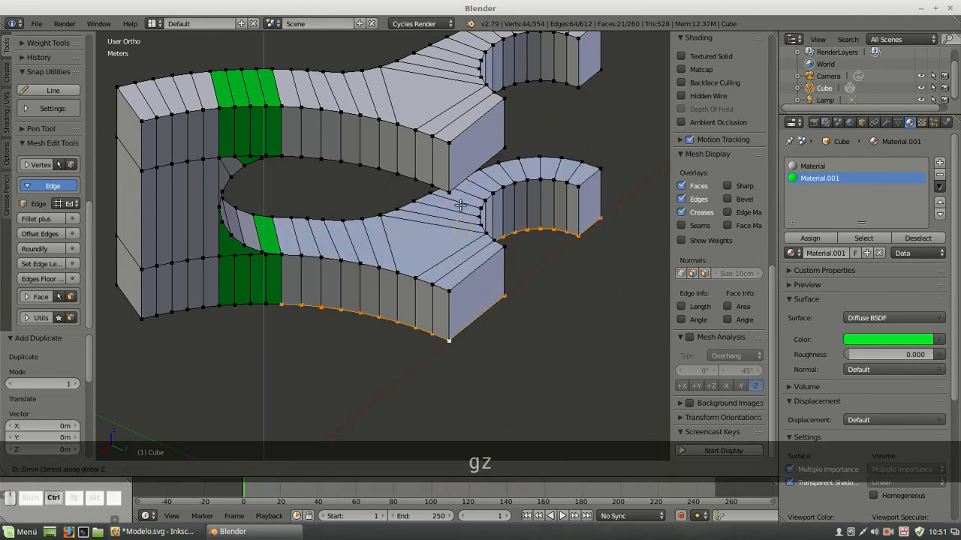
left_click(456, 187)
key("a")
scroll(532, 247, "down", 3)
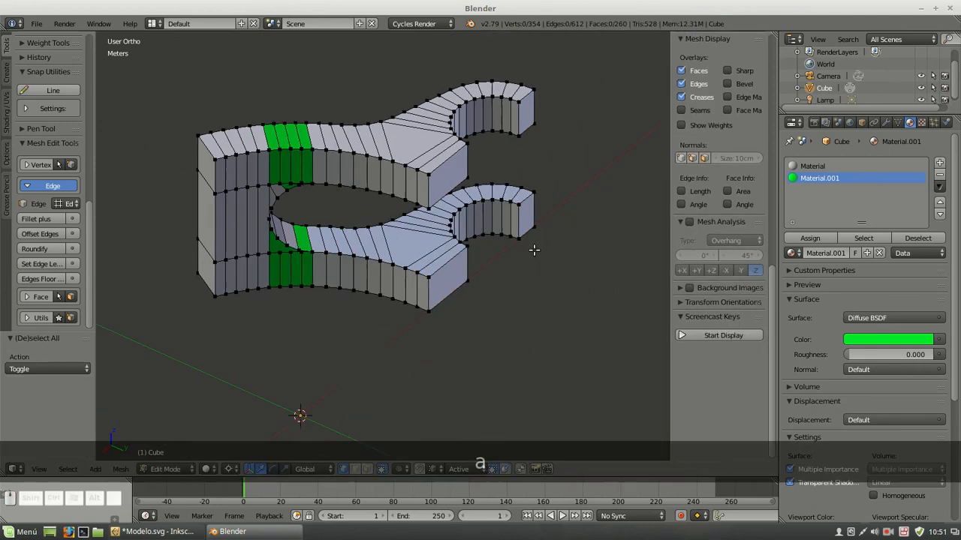
Remove the duplicate vertices from the whole mesh and clear the selection
middle_click_drag(500, 285, 528, 294)
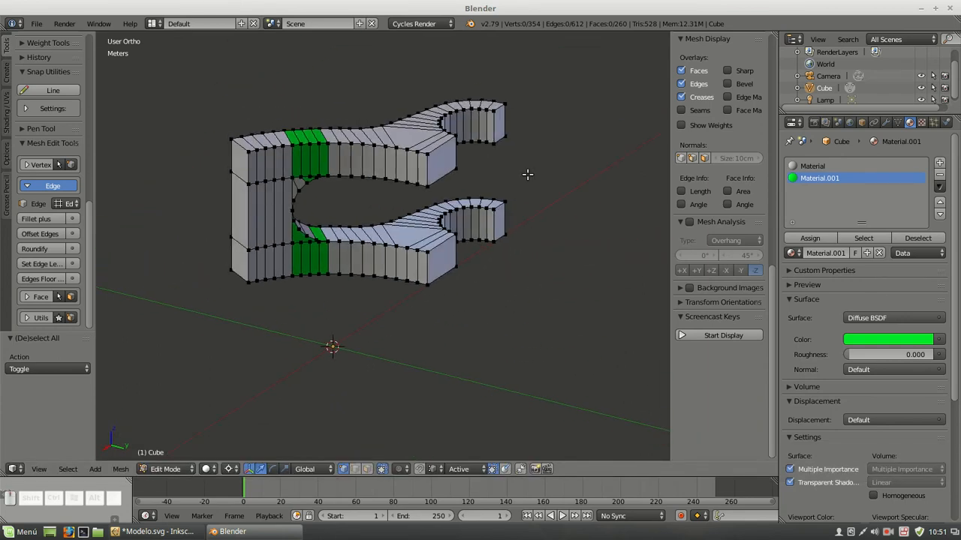
key("a")
key("w")
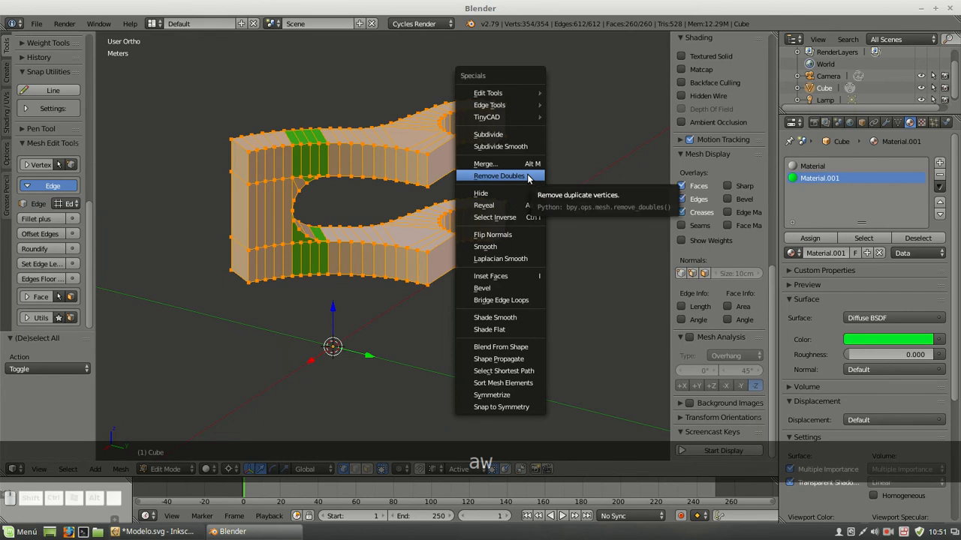
left_click(528, 174)
key("a")
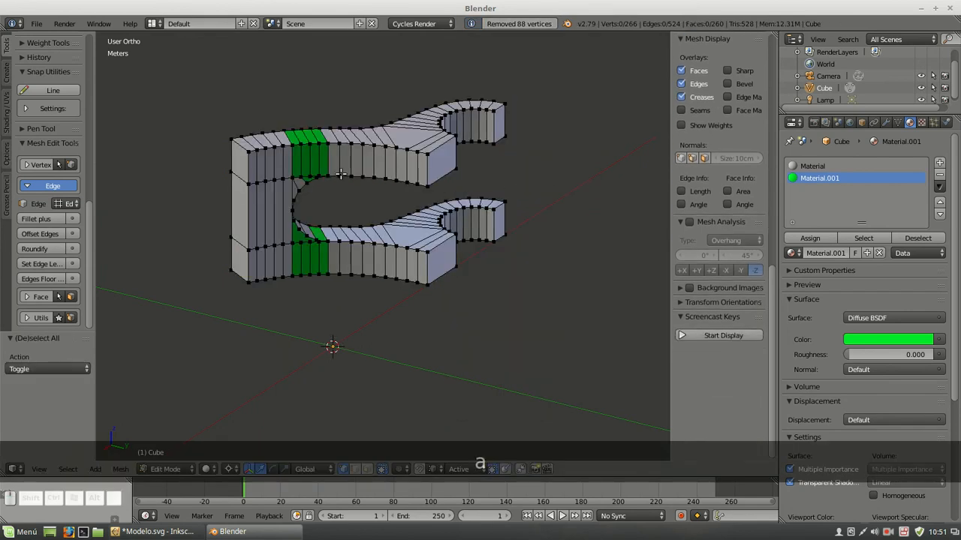
In face select mode, delete the three stacked faces closing the ring segment's end away from the tabs
scroll(341, 174, "up", 1)
key("KP_7")
scroll(402, 187, "down", 2)
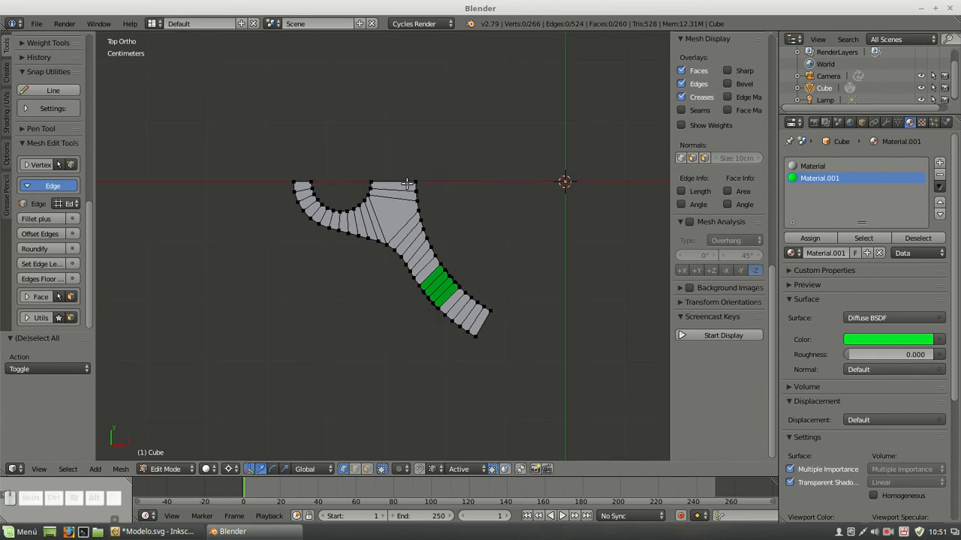
scroll(406, 183, "up", 2)
middle_click_drag(529, 350, 500, 268)
left_click(367, 470)
left_click(479, 217)
left_click(480, 270, "shift")
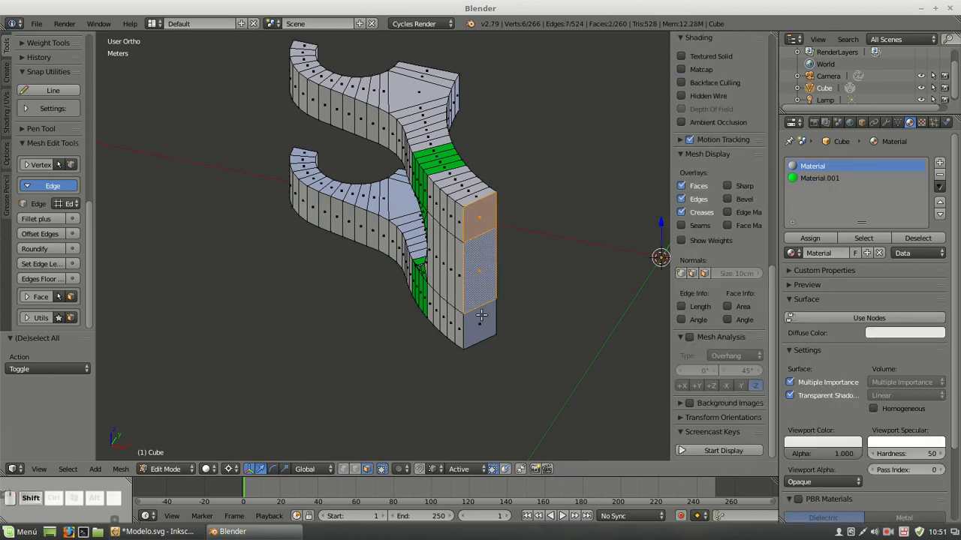
left_click(480, 315, "shift")
key("Delete")
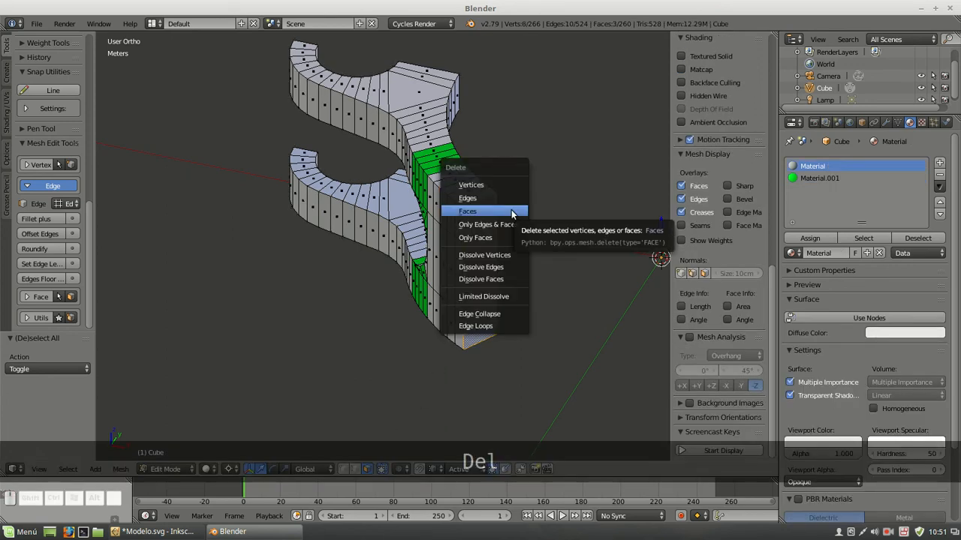
left_click(512, 210)
Delete the four flat end faces of both arms that lie on the X axis symmetry plane
mouse_move(272, 151)
middle_mouse_down()
mouse_move(547, 117)
mouse_move(341, 164)
middle_mouse_up()
left_click(354, 157)
right_click(352, 250, "shift")
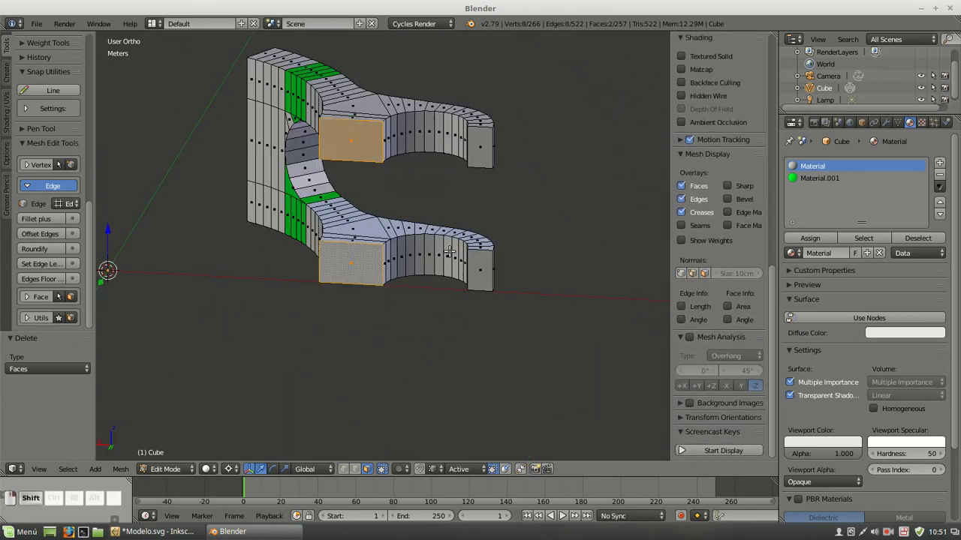
right_click(481, 259, "shift")
right_click(477, 152, "shift")
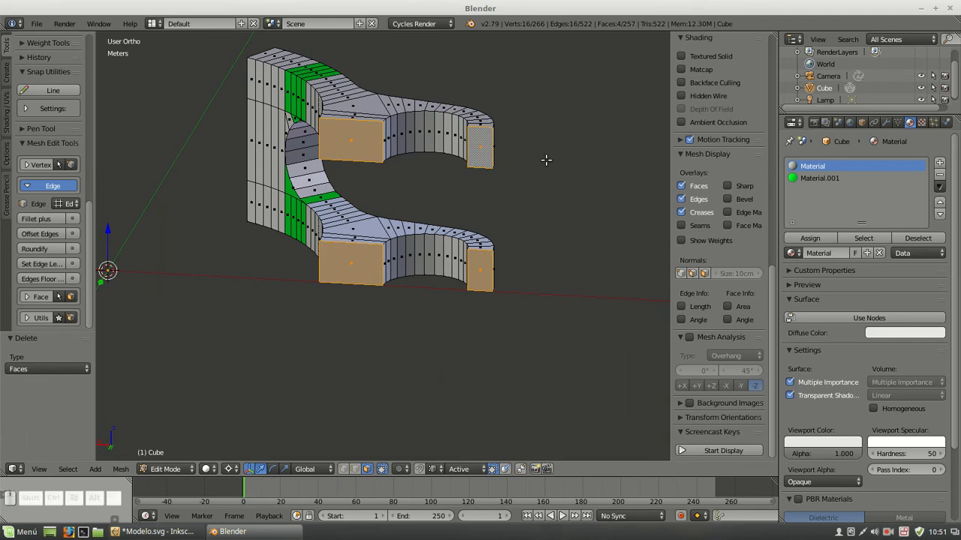
key("Delete")
left_click(546, 164)
Add a Mirror modifier across the Y axis only, with X disabled, and collapse its settings
middle_click_drag(526, 172, 448, 222)
key("KP_7")
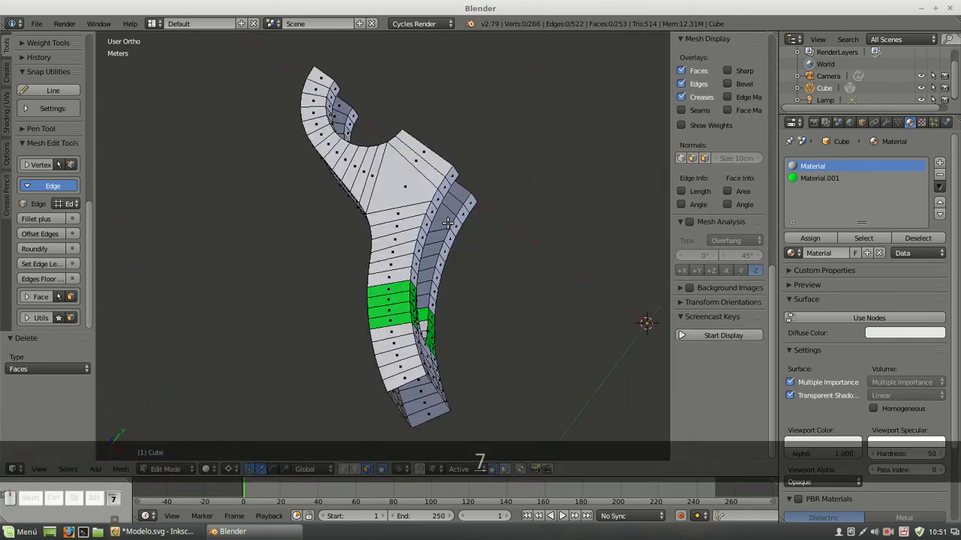
left_click(887, 123)
left_click(823, 164)
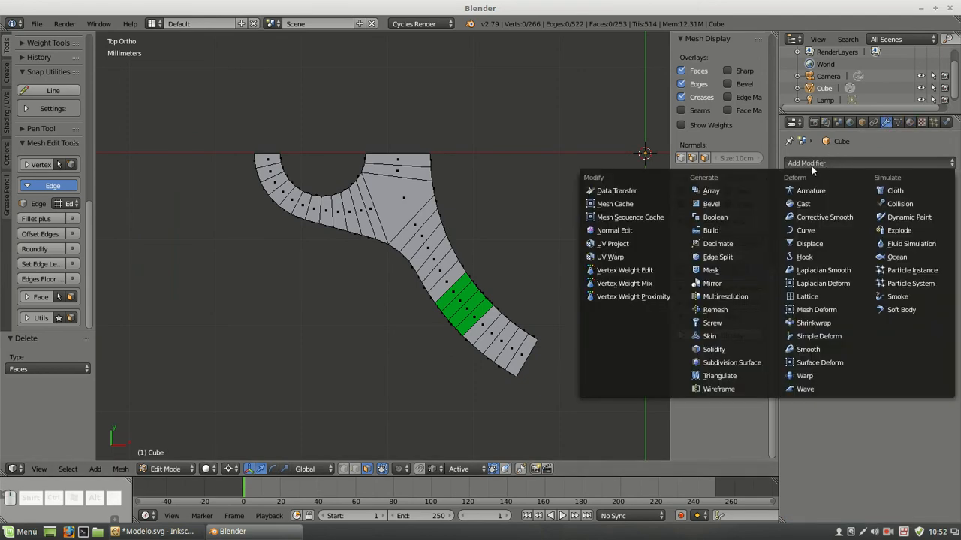
left_click(743, 282)
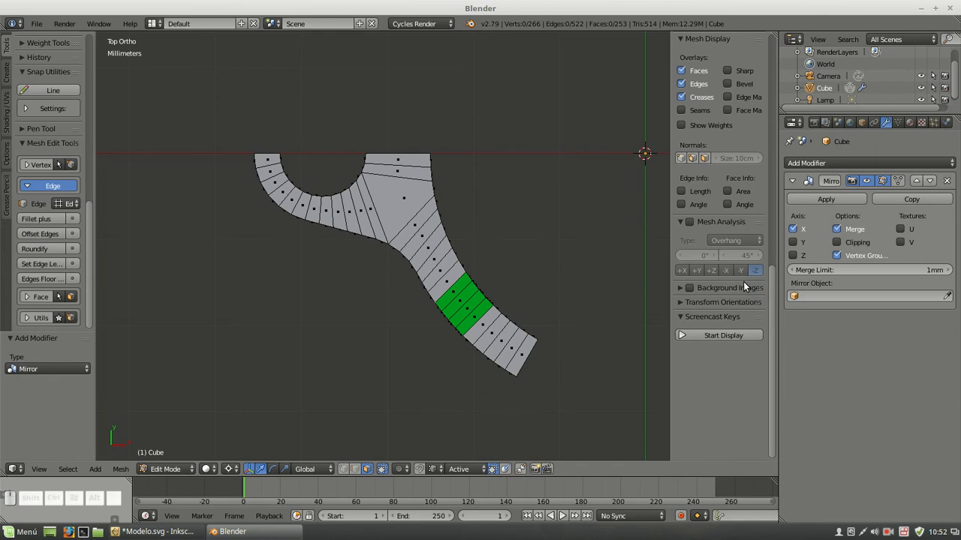
left_click(794, 242)
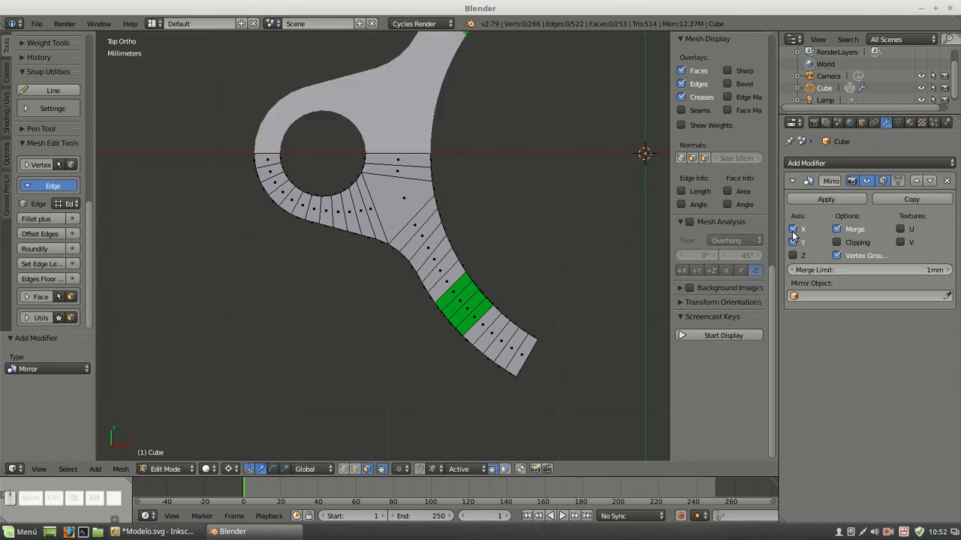
scroll(498, 203, "down", 3)
middle_click_drag(519, 162, 449, 200, "shift")
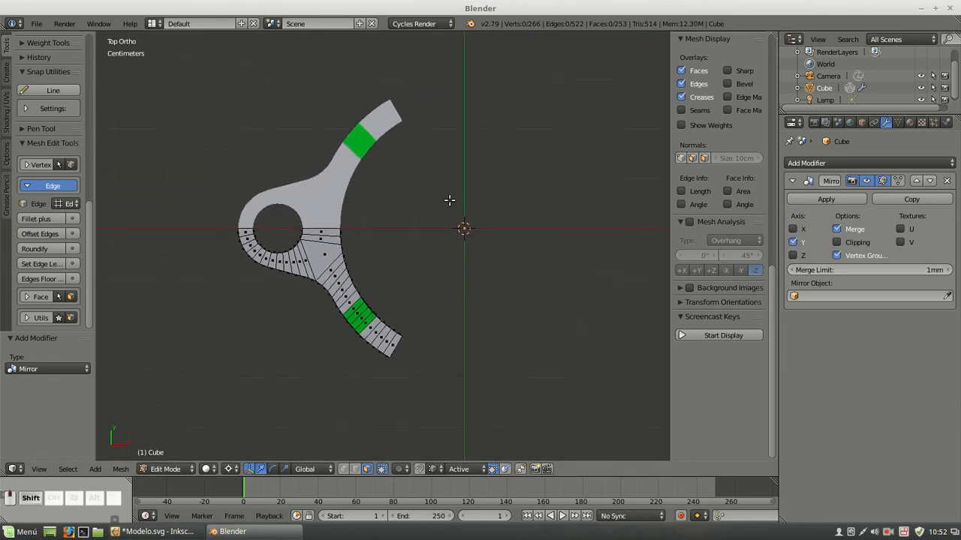
left_click(792, 181)
In edge select mode, select all sharp edges at 30° sharpness and set their bevel weight to 1
middle_click_drag(426, 274, 364, 450)
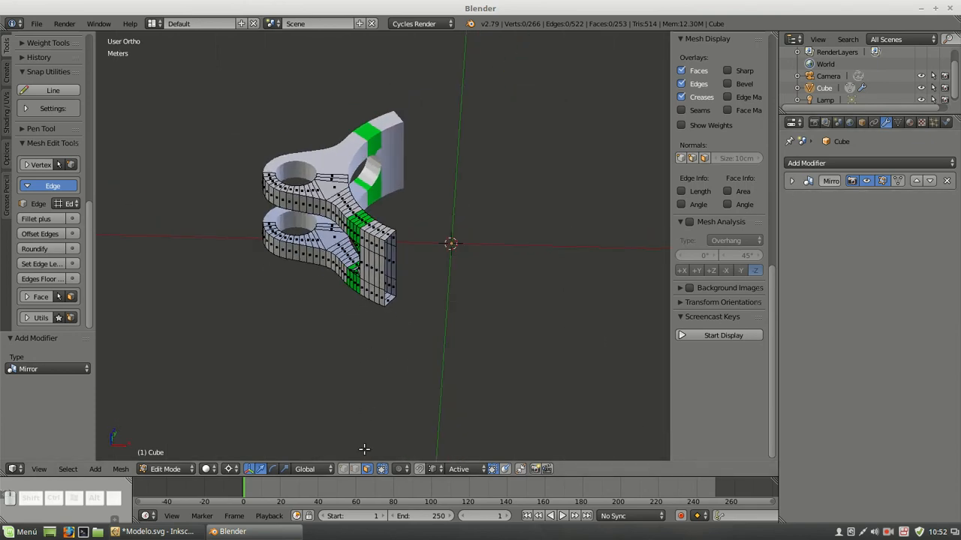
left_click(355, 469)
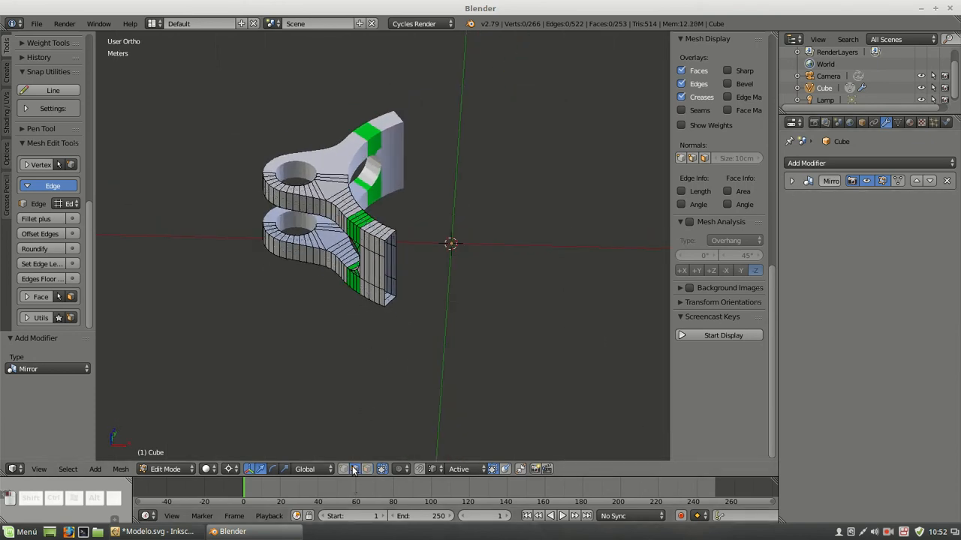
left_click(68, 469)
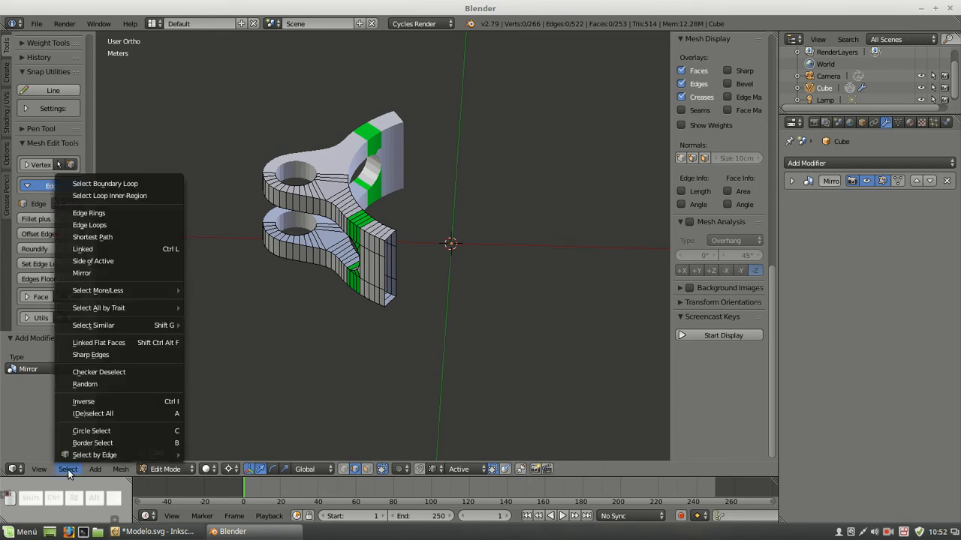
left_click(79, 354)
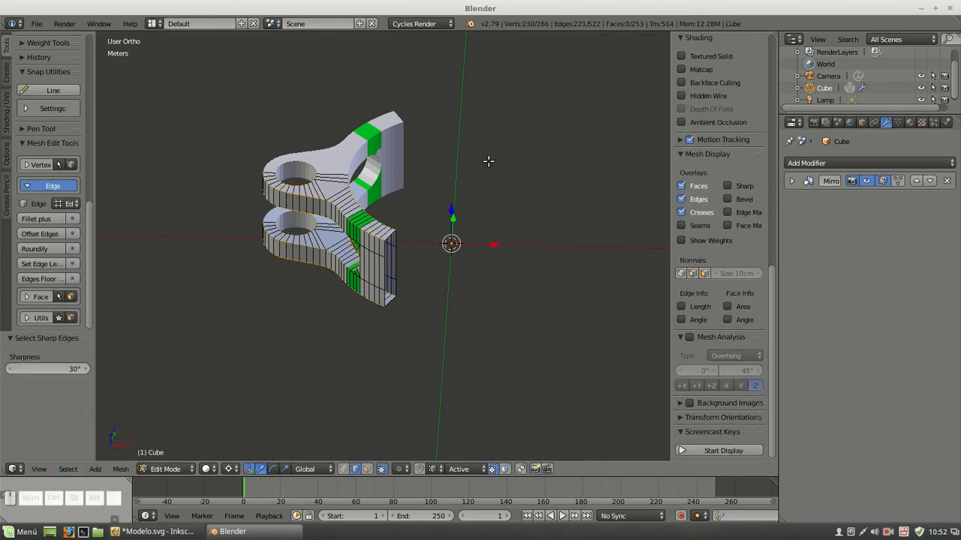
key("ctrl+e")
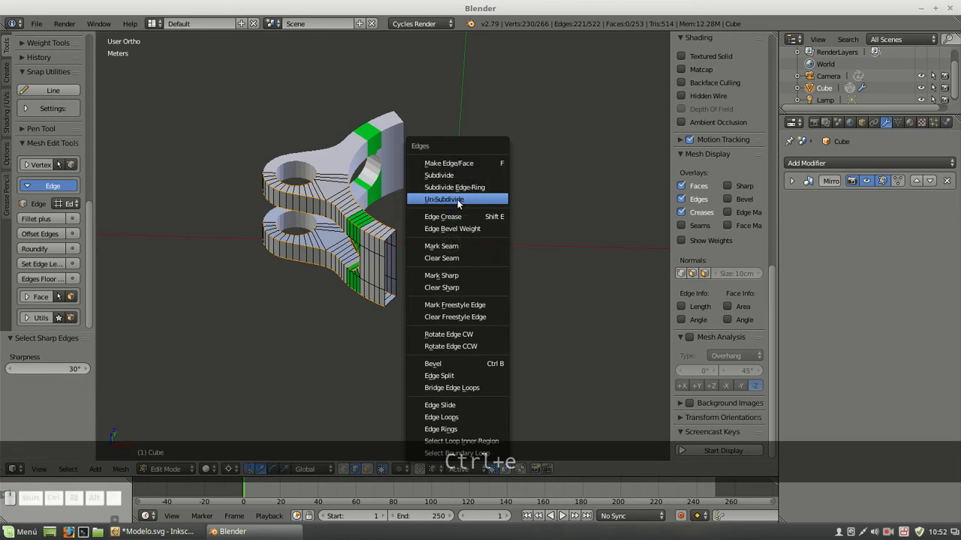
left_click(457, 228)
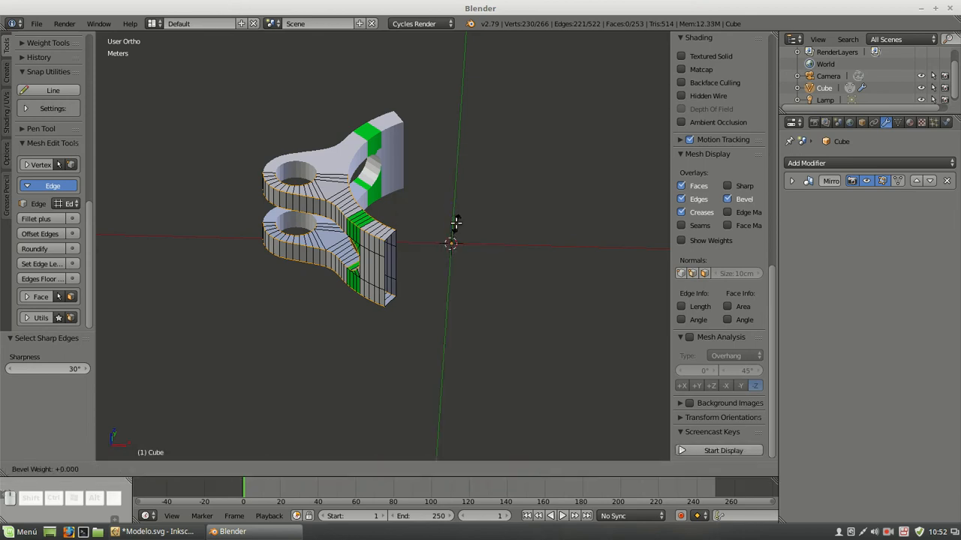
key("1")
key("Return")
scroll(319, 208, "up", 2)
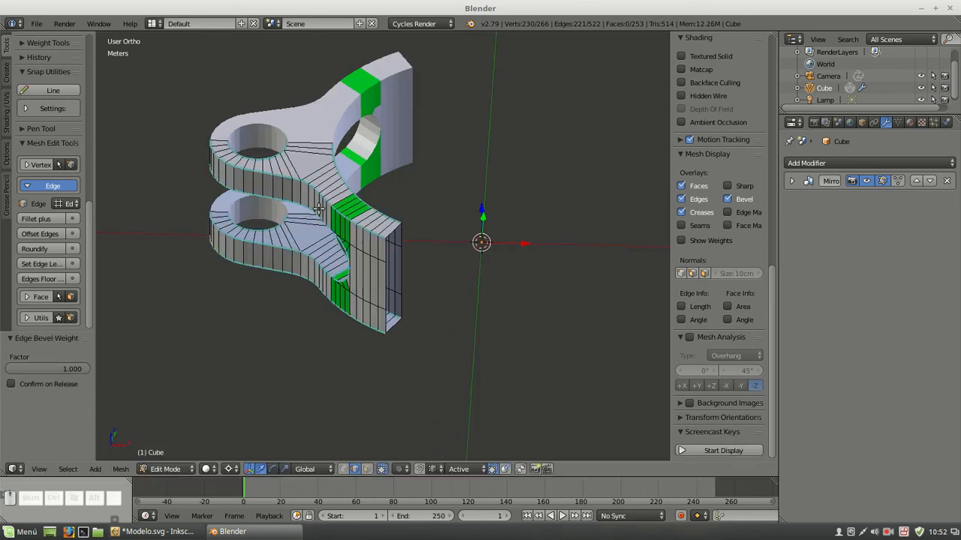
Add a Bevel modifier to the mesh with a width of 0.02 mm
middle_click_drag(321, 224, 391, 217)
scroll(392, 217, "up", 4)
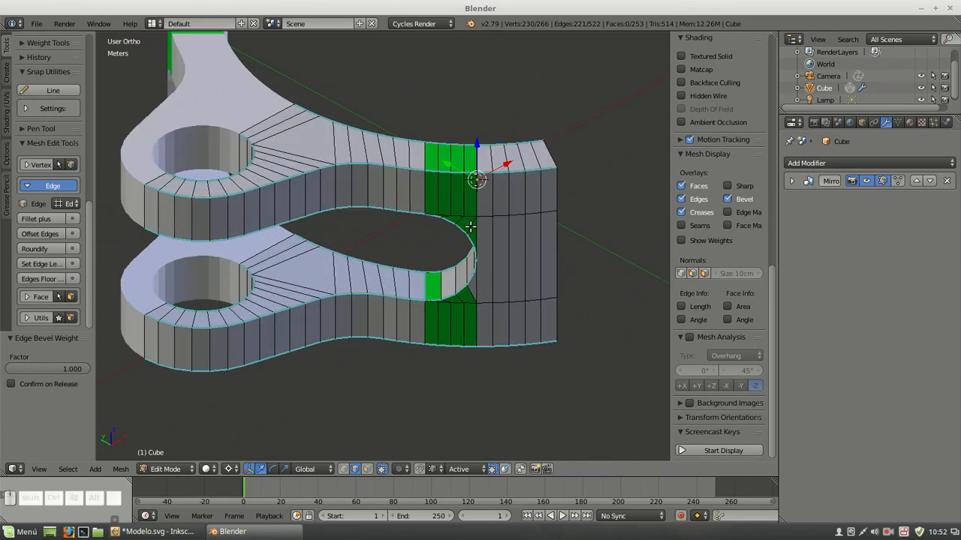
left_click(796, 163)
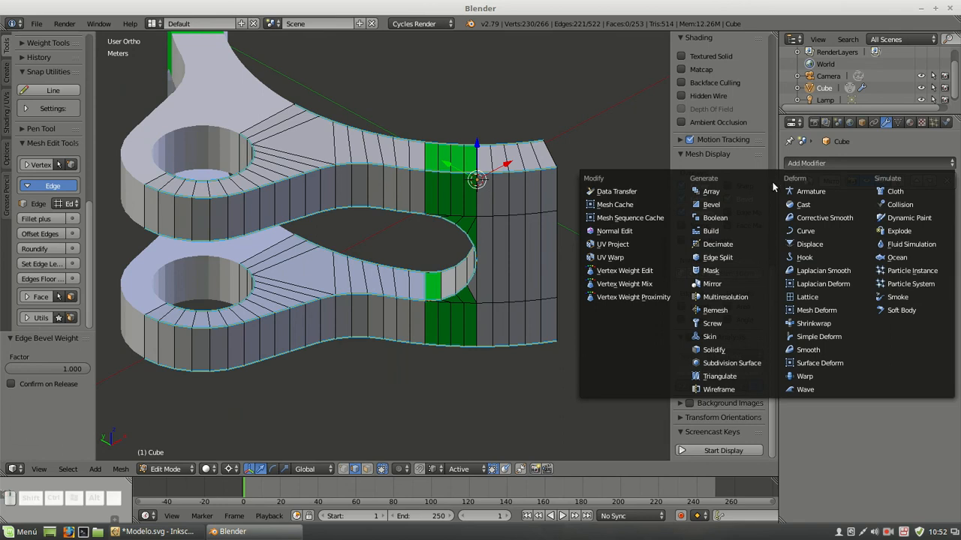
left_click(749, 211)
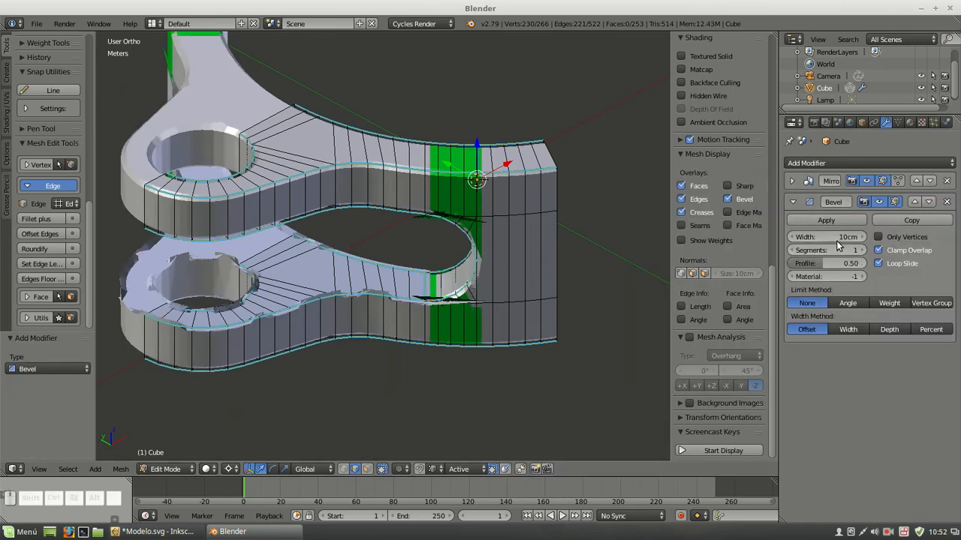
left_click(835, 237)
type("0")
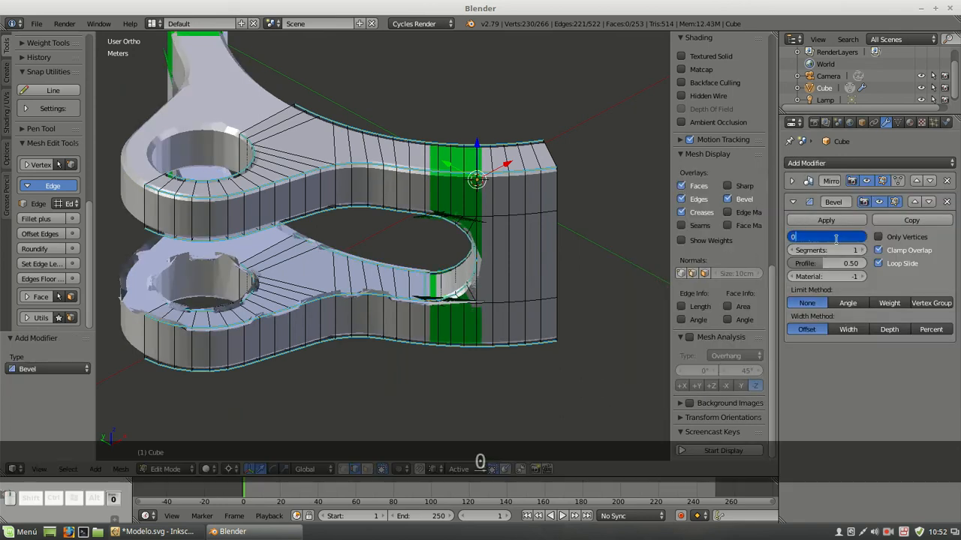
type(".02mm")
key("Return")
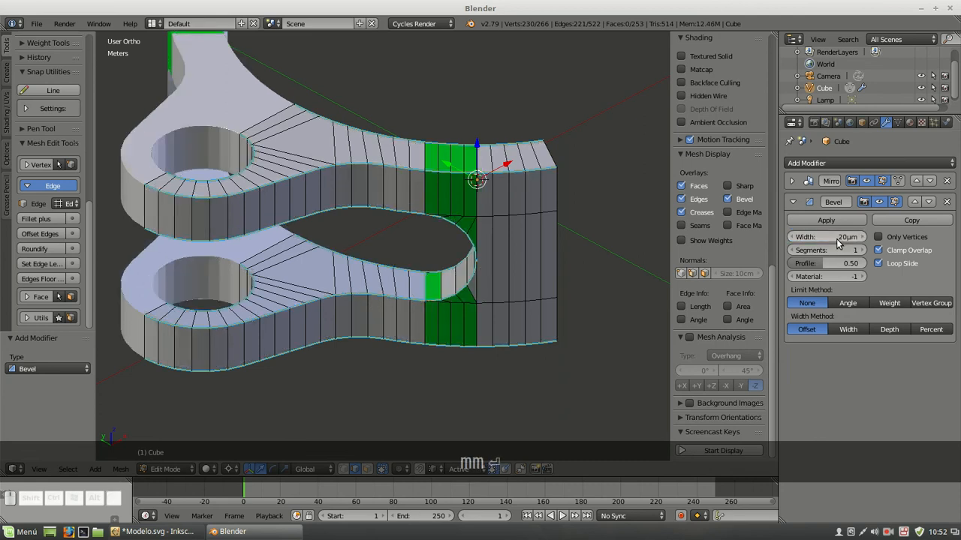
Limit the bevel by Weight with 2 segments and profile 1.00, and disable Clamp Overlap and Loop Slide
left_click(888, 304)
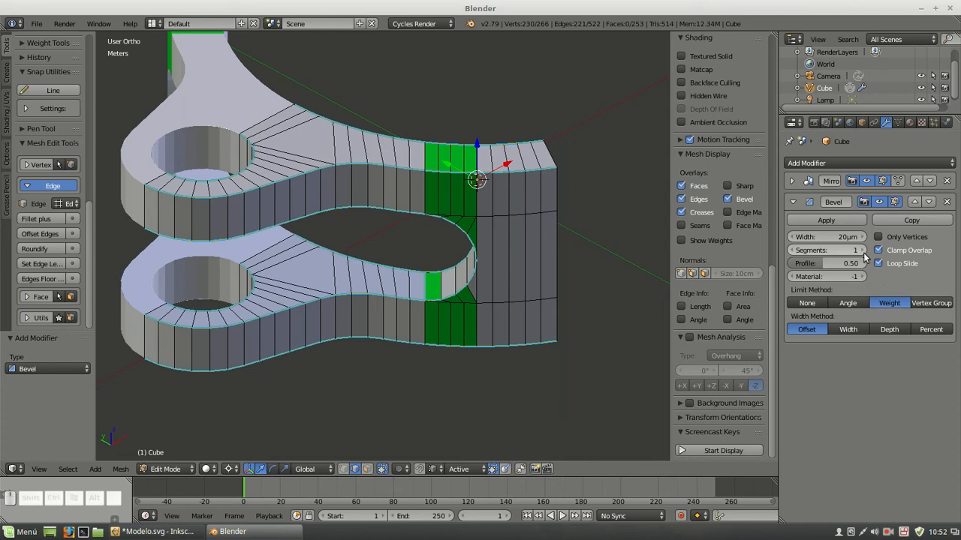
left_click(854, 251)
type("2")
key("Return")
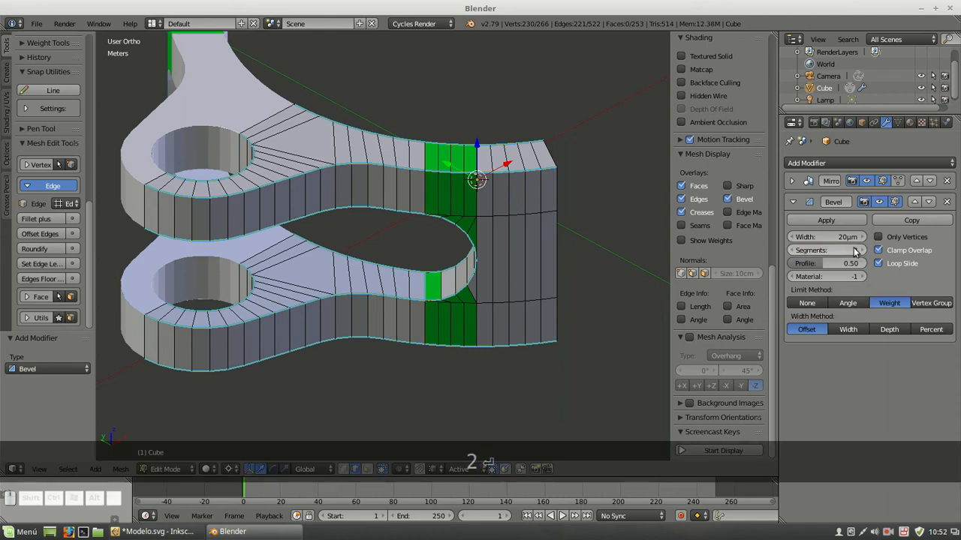
left_click_drag(819, 266, 863, 265)
left_click(878, 264)
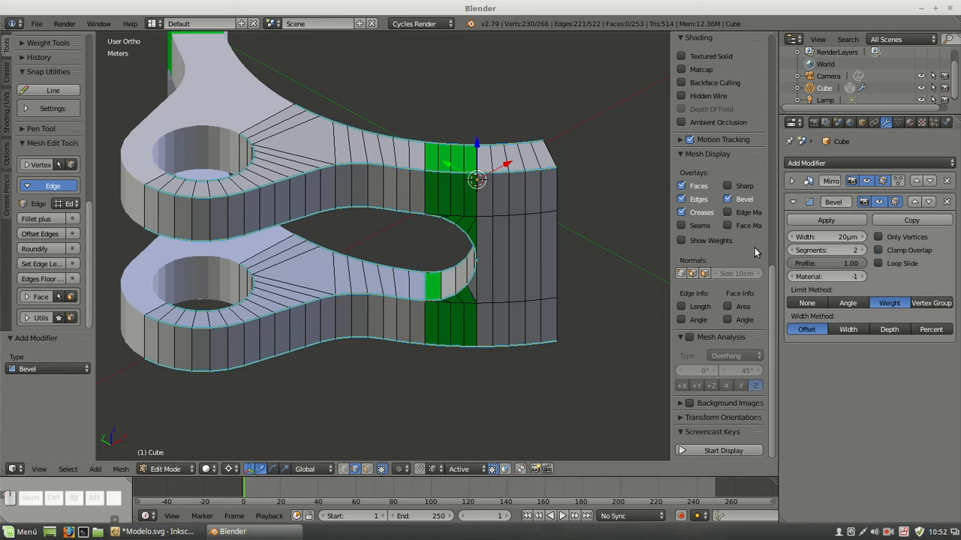
Set the Bevel modifier's width to 0.2 mm
left_click(825, 236)
type("0.2mm")
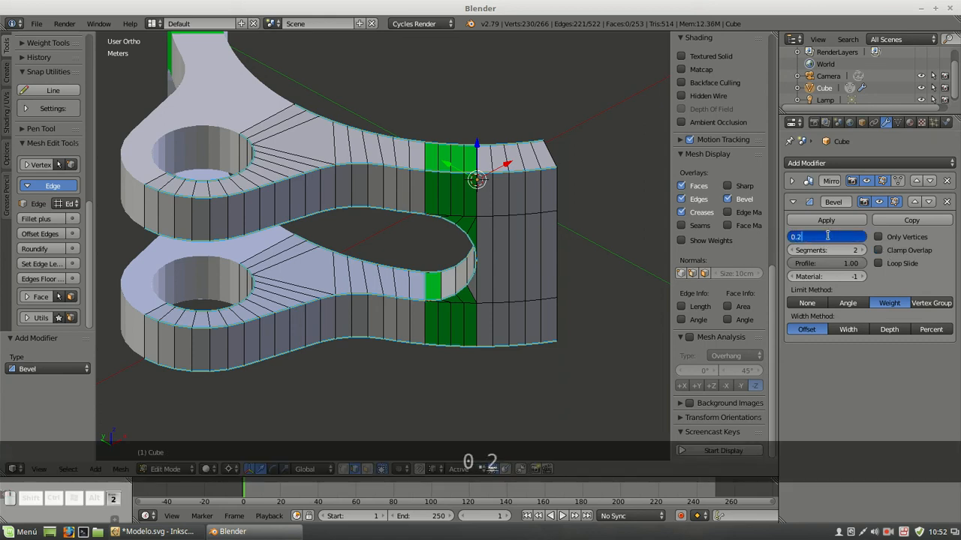
key("Return")
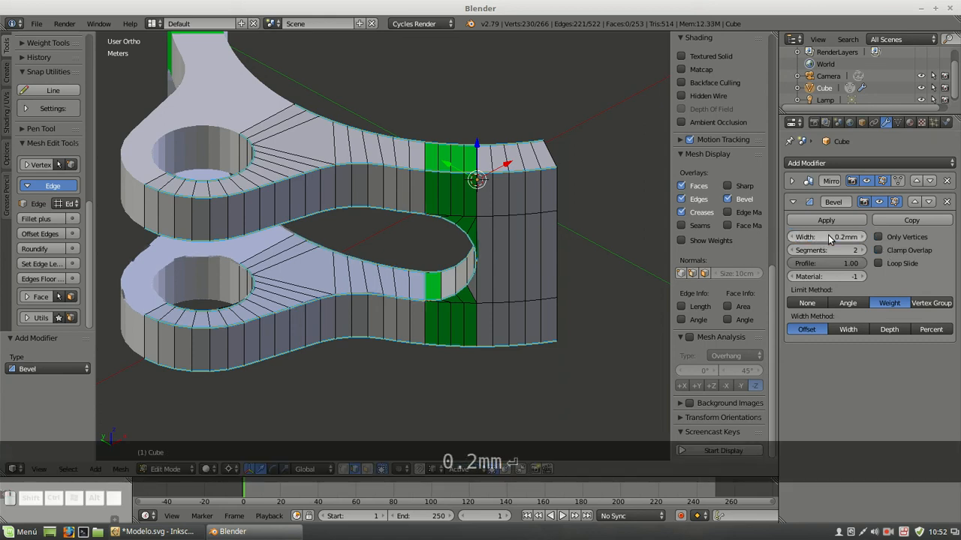
scroll(360, 117, "up", 2)
scroll(360, 116, "down", 2)
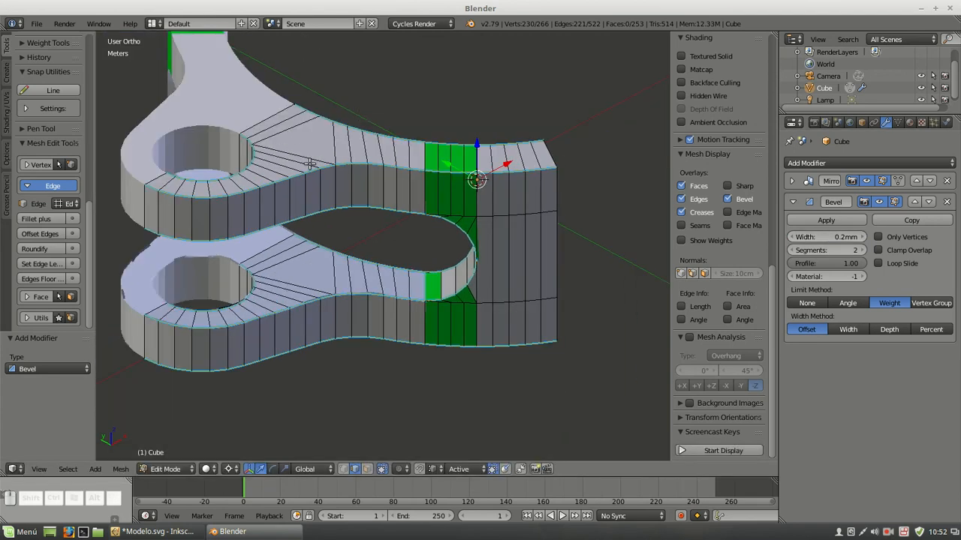
middle_click_drag(310, 164, 384, 173)
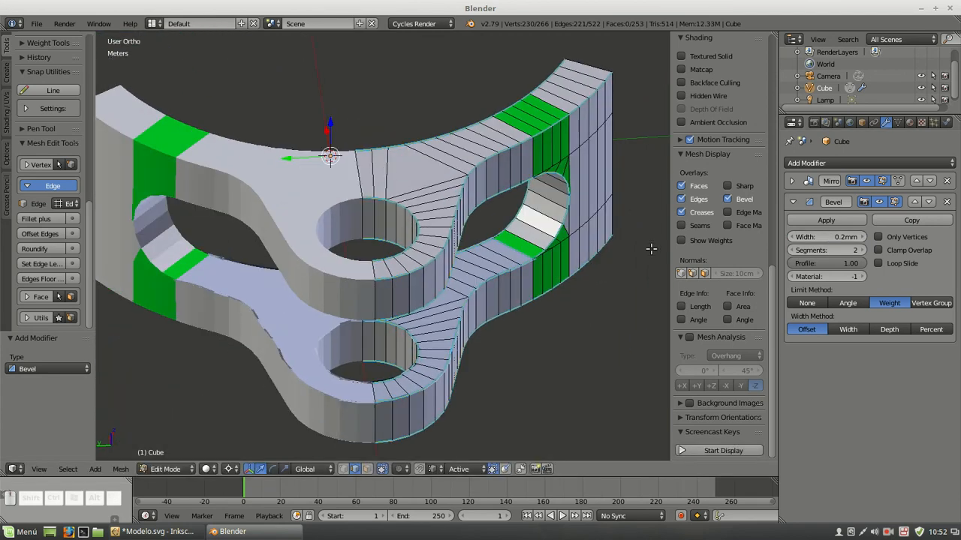
Select the whole mesh, recalculate its normals to face outward, and clear the selection
key("a")
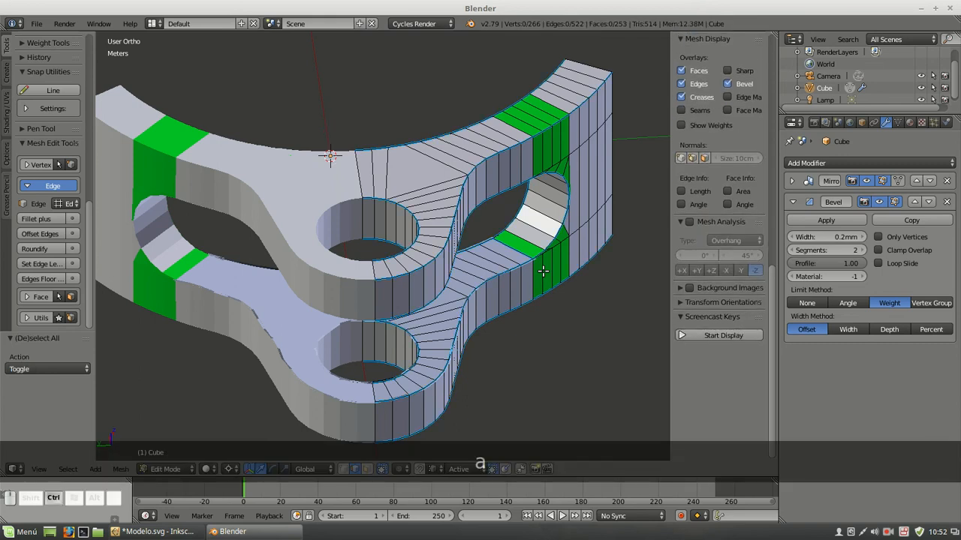
key("a")
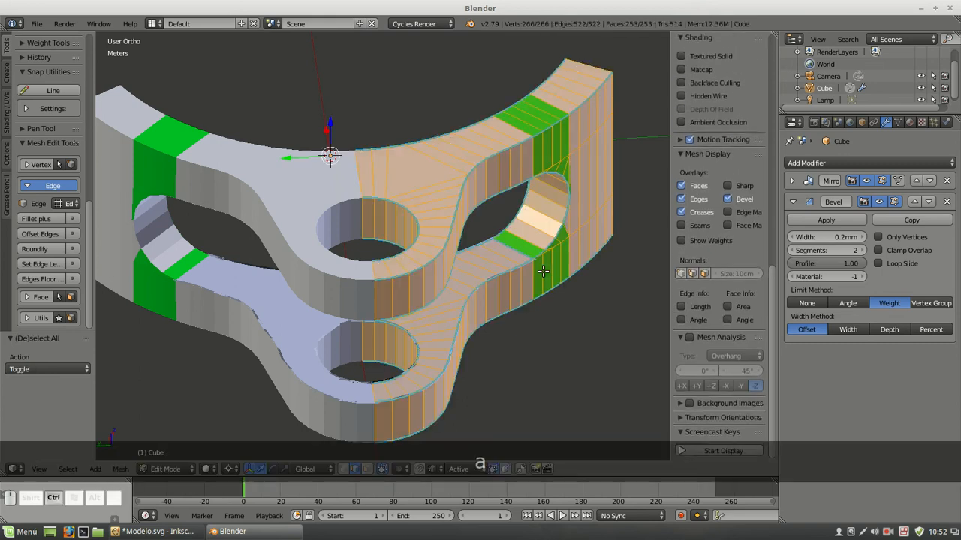
key("ctrl+n")
key("a")
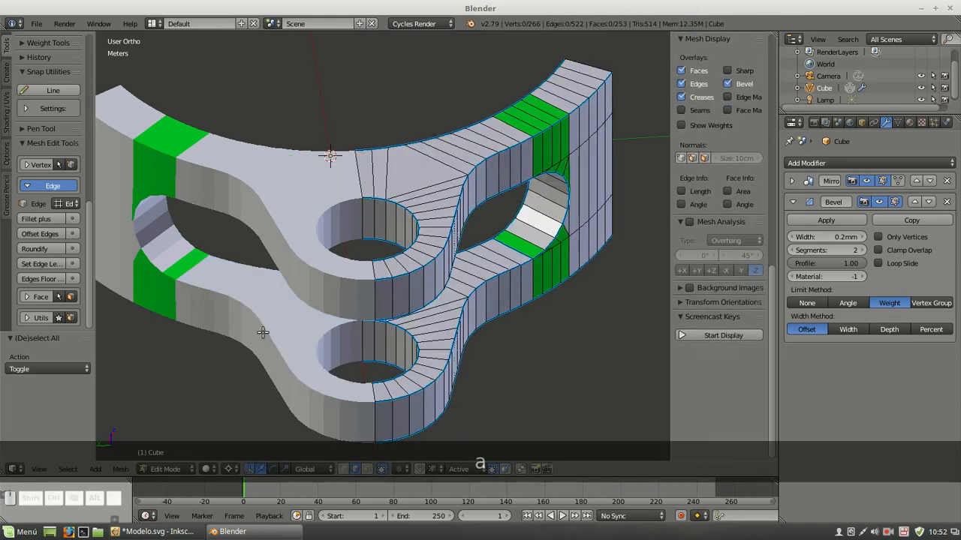
middle_click_drag(541, 266, 476, 232)
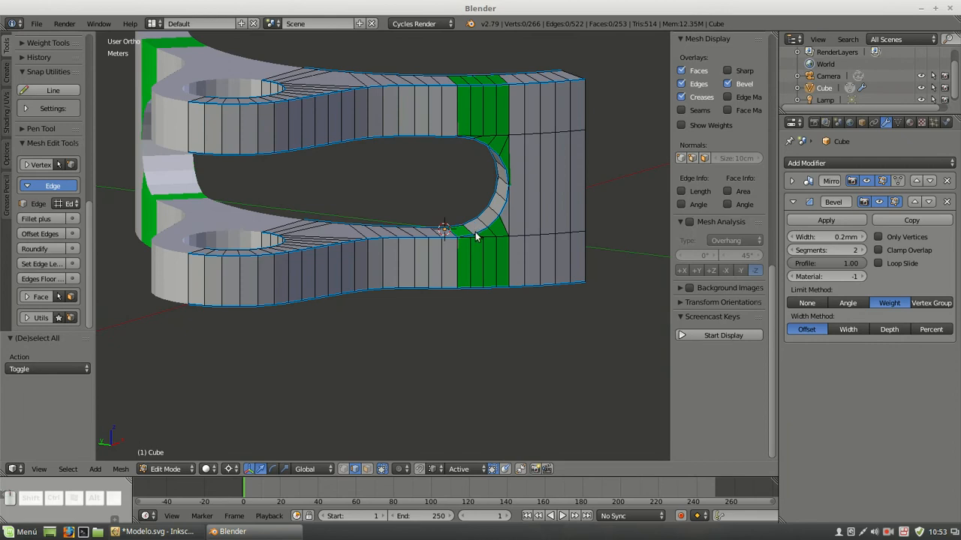
Return to Object Mode, apply smooth shading to the ring section, and collapse the Bevel modifier's settings
key("Tab")
scroll(32, 88, "up", 5)
left_click(23, 213)
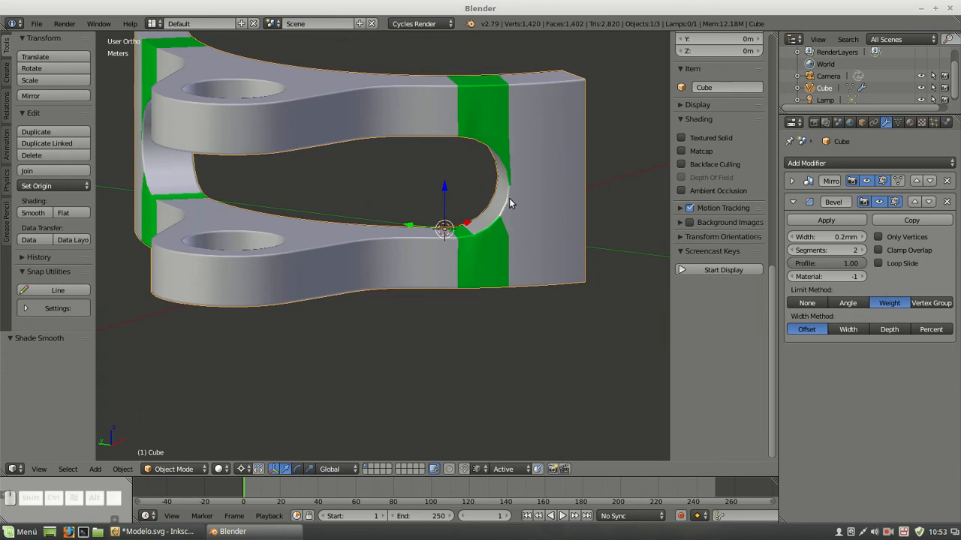
left_click(793, 202)
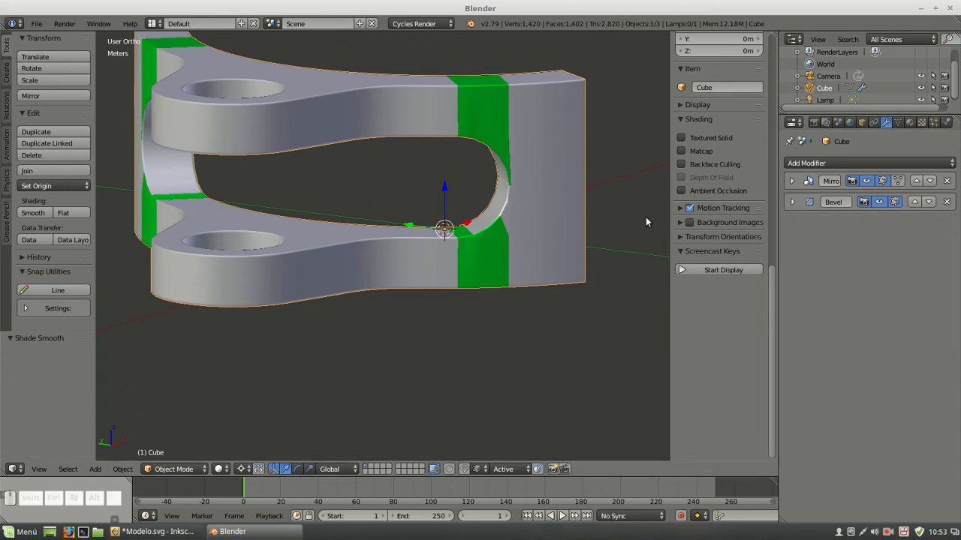
In top view, deselect everything and add a sphere-type Empty at the origin
key("KP_7")
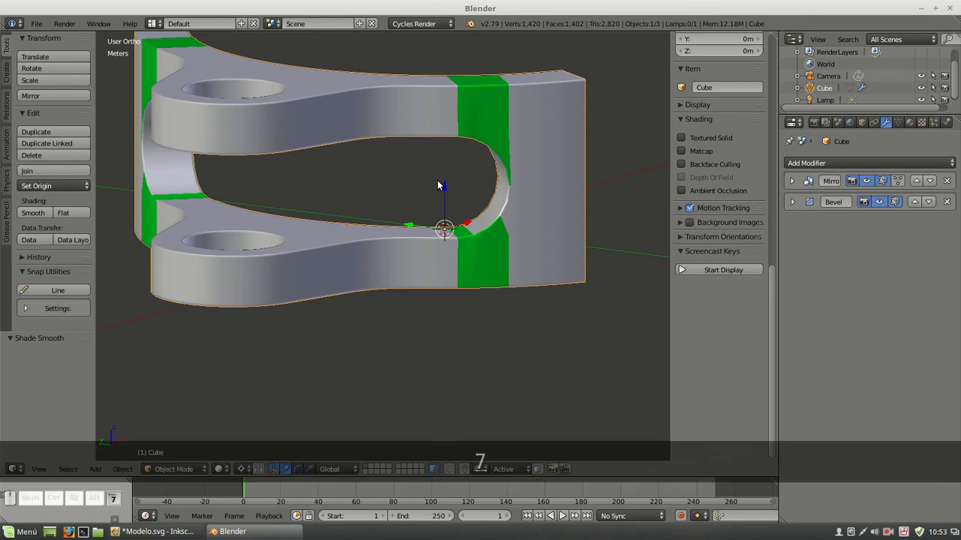
scroll(422, 192, "down", 4)
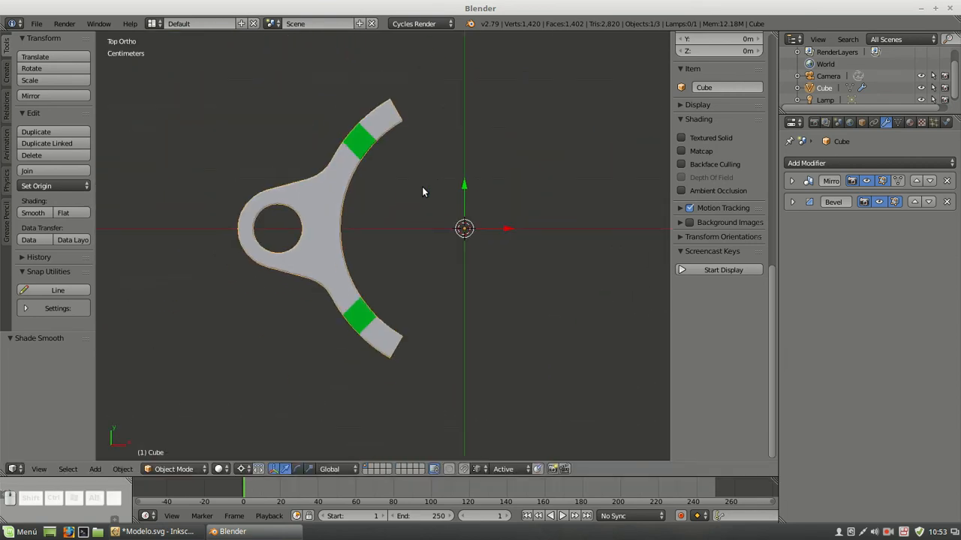
key("a")
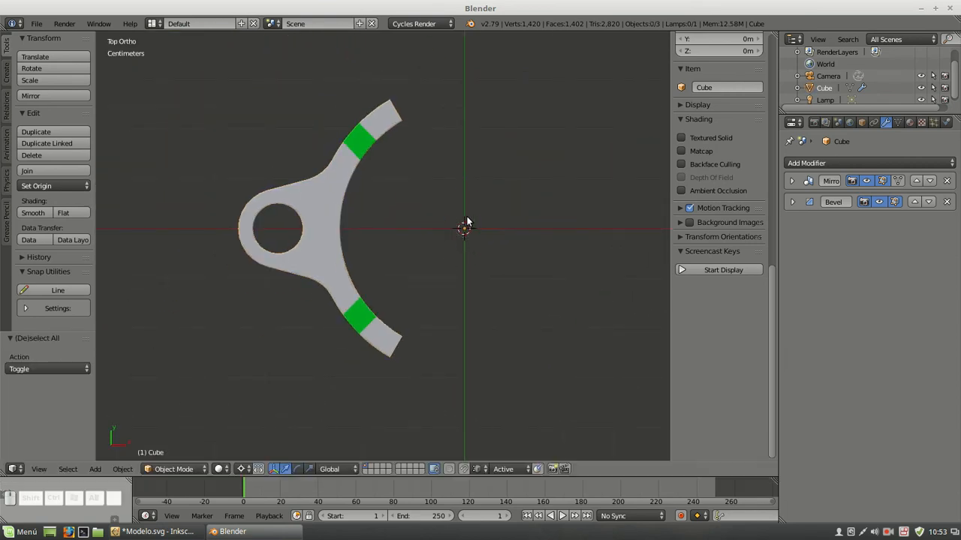
key("shift+a")
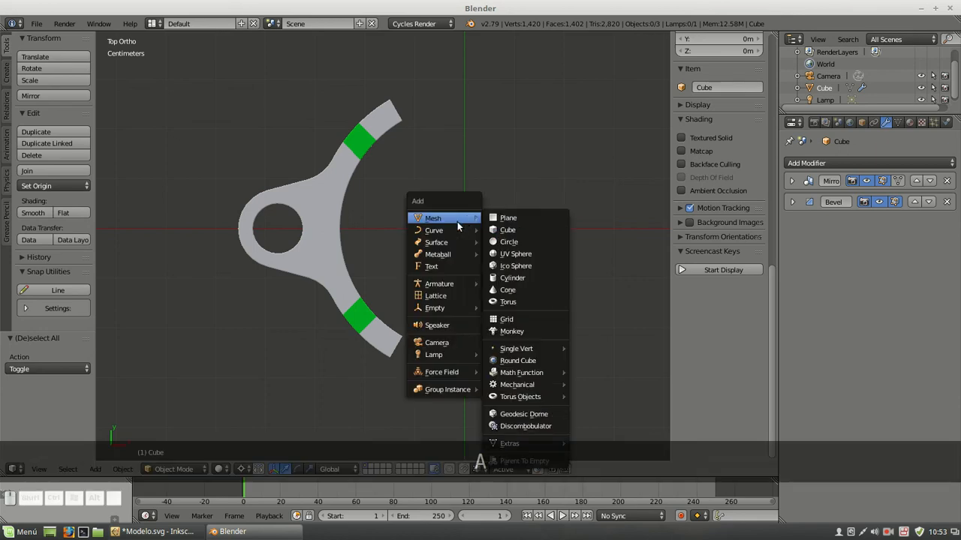
mouse_move(452, 257)
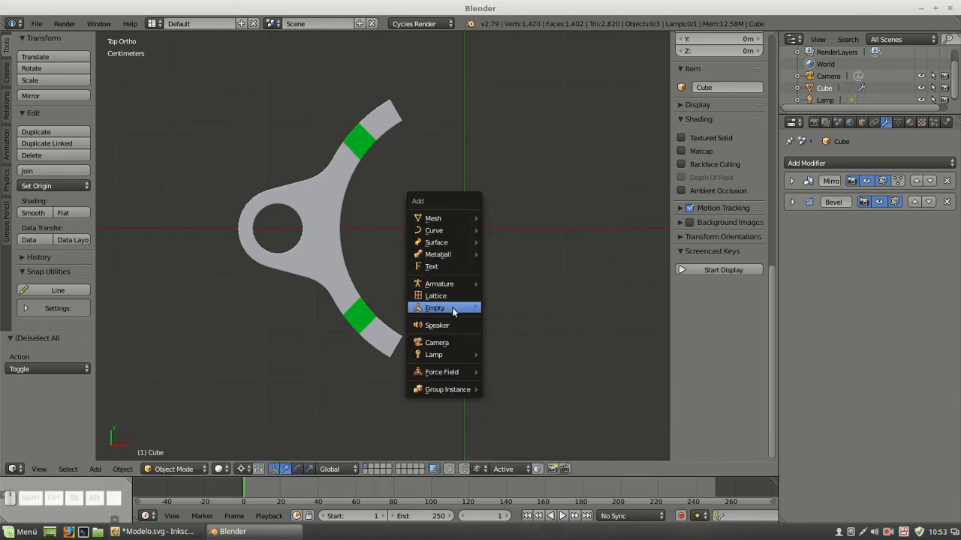
mouse_move(454, 307)
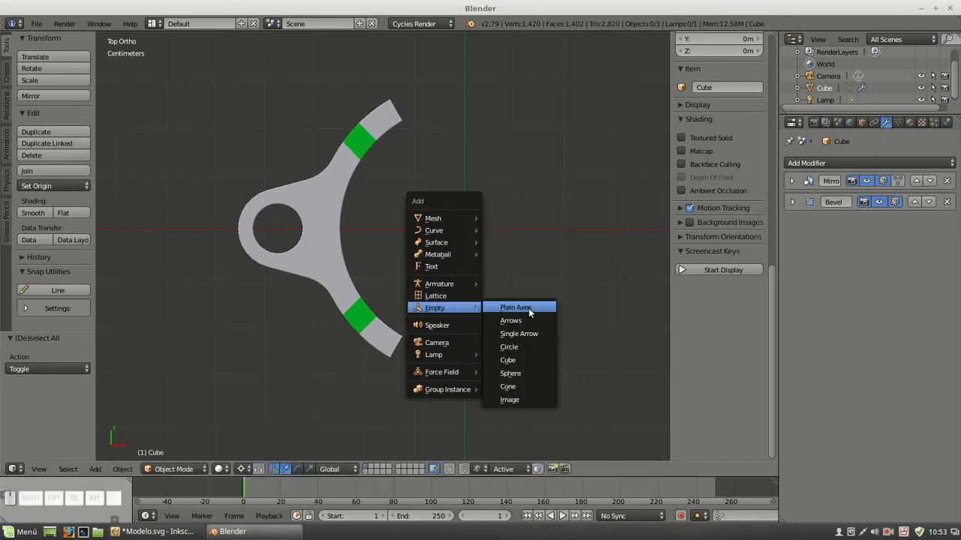
left_click(519, 371)
key("KP_Decimal")
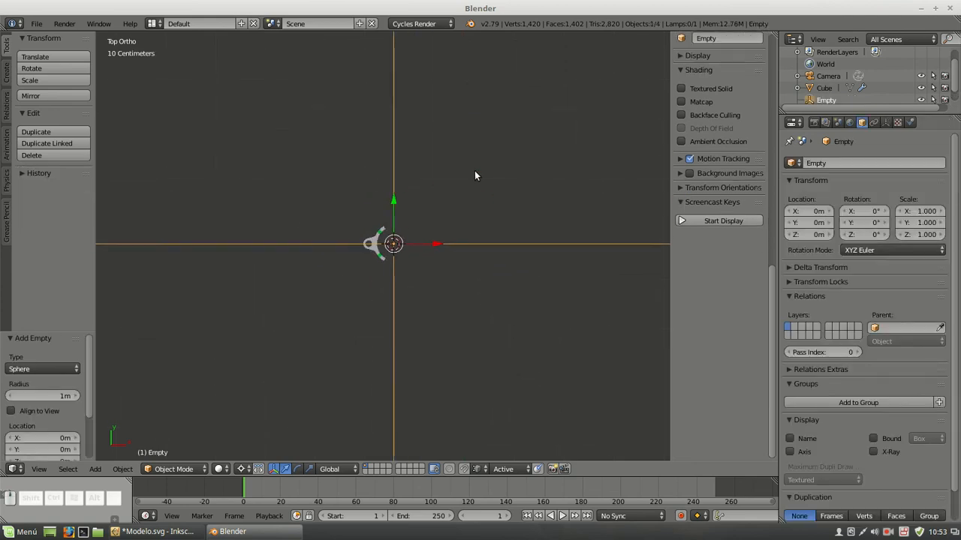
Scale the Empty down to about 0.018 so it fits inside the ring's arc, and apply its scale
key("s")
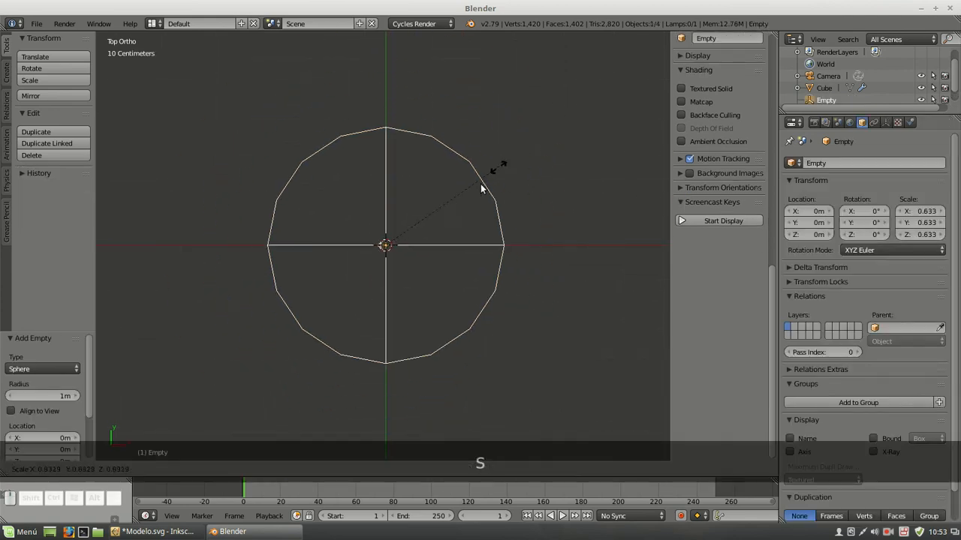
left_click(428, 242)
scroll(381, 241, "up", 10)
key("s")
left_click(411, 235)
scroll(383, 242, "up", 3)
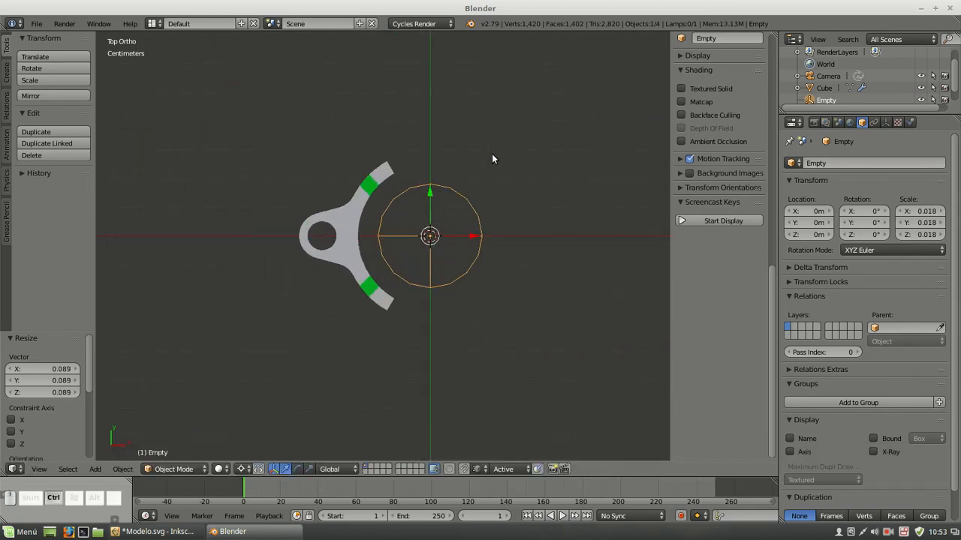
key("ctrl+a")
left_click(425, 178)
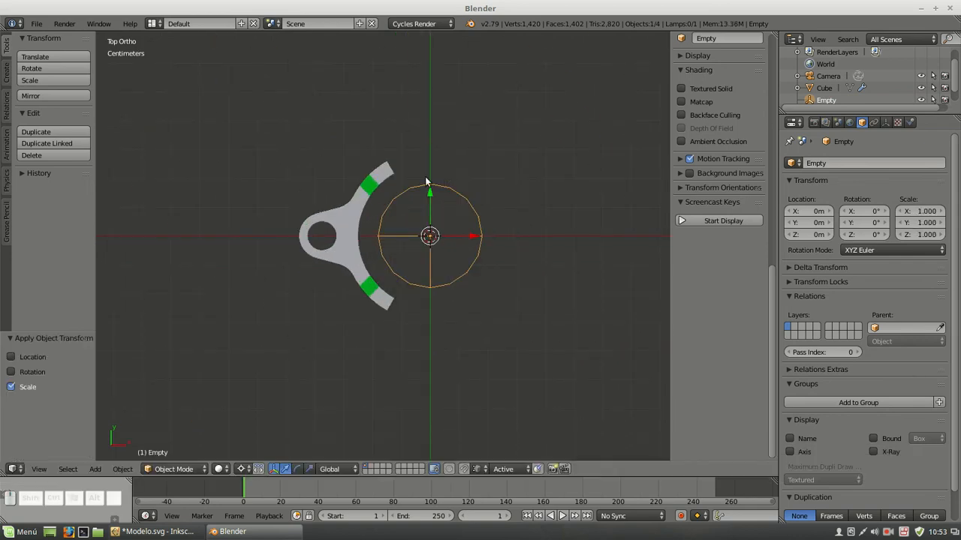
Add an Array modifier with a count of 3 to the ring section
right_click(386, 169)
left_click(863, 163)
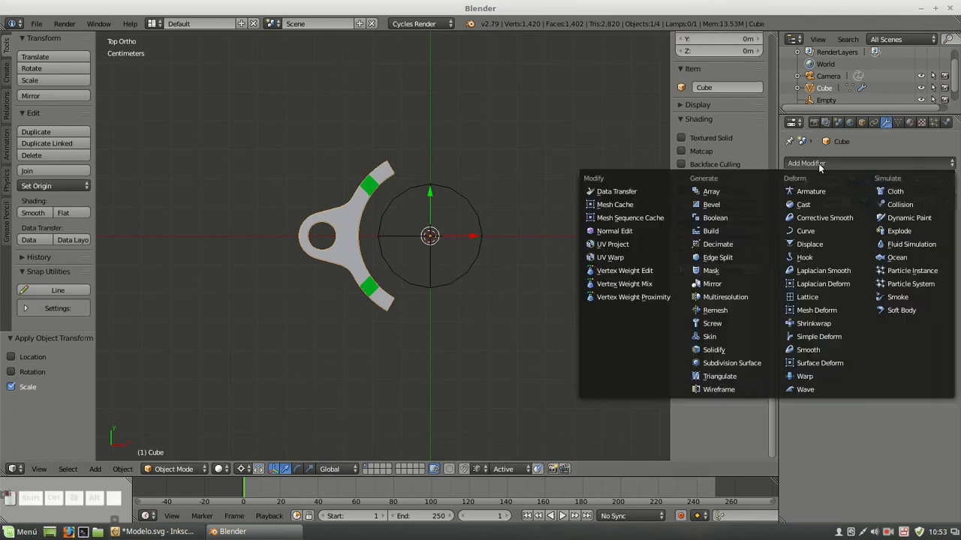
left_click(726, 195)
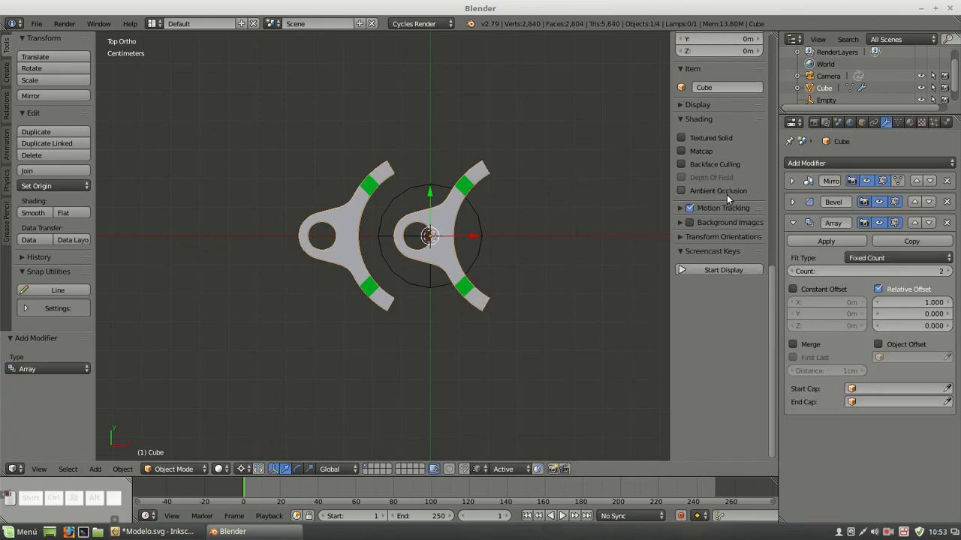
left_click(949, 271)
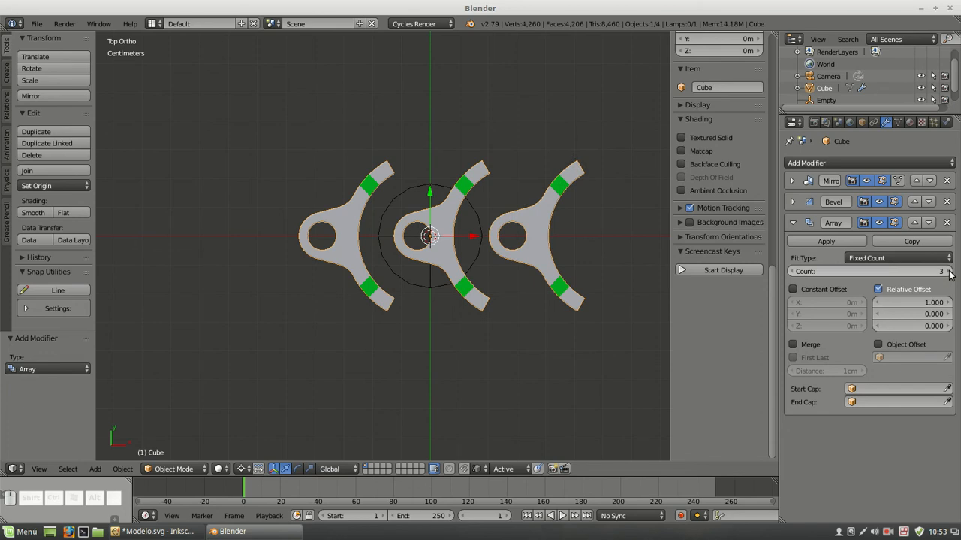
Disable the array's Relative Offset and enable Object Offset with the Empty as the offset object
left_click(879, 290)
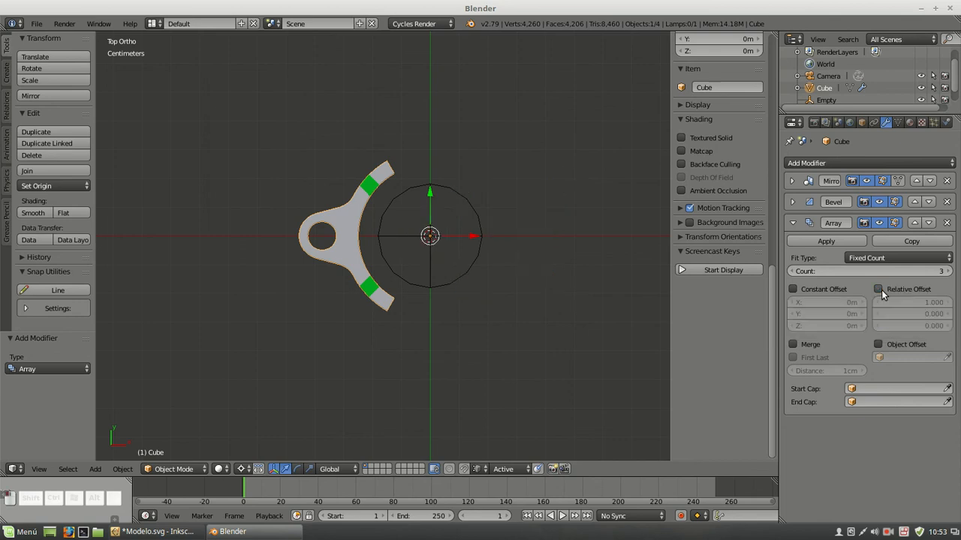
left_click(879, 345)
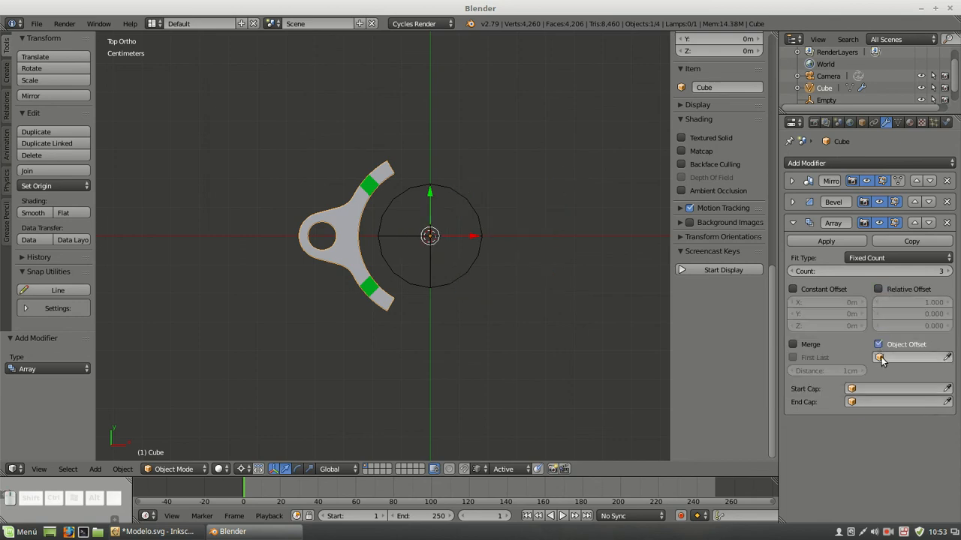
left_click(881, 358)
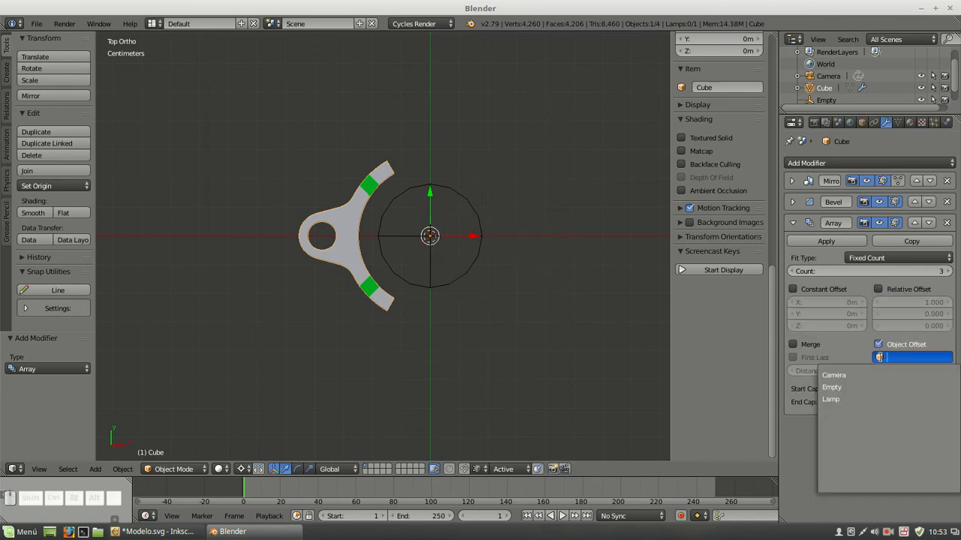
left_click(833, 387)
Enlarge the outliner area and rename the Empty to "Pivote"
right_click(471, 210)
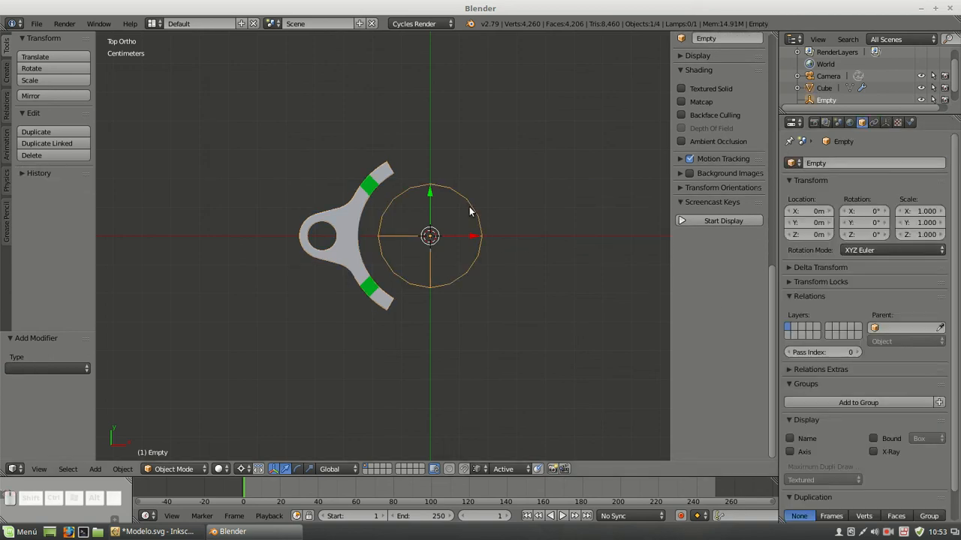
left_click_drag(841, 113, 840, 184)
double_click(826, 114)
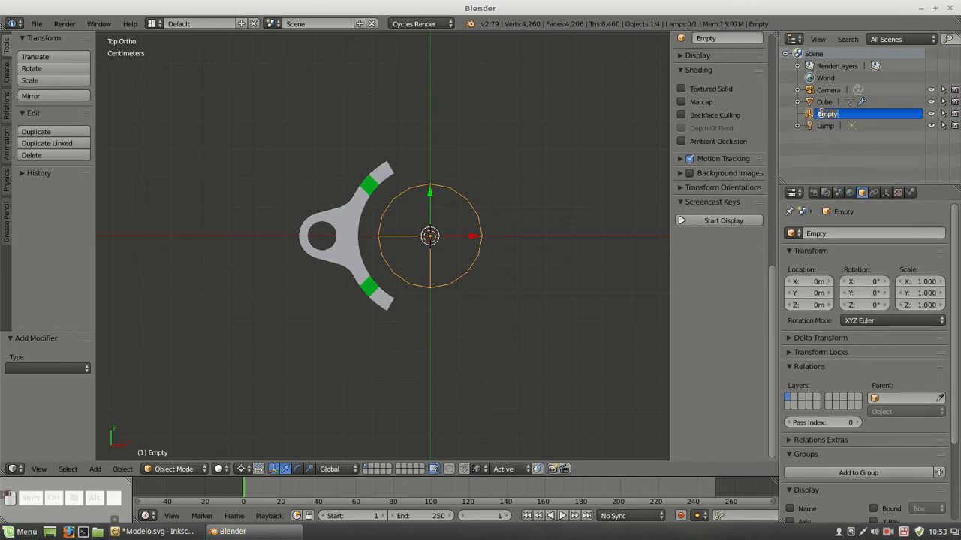
type("Pivote")
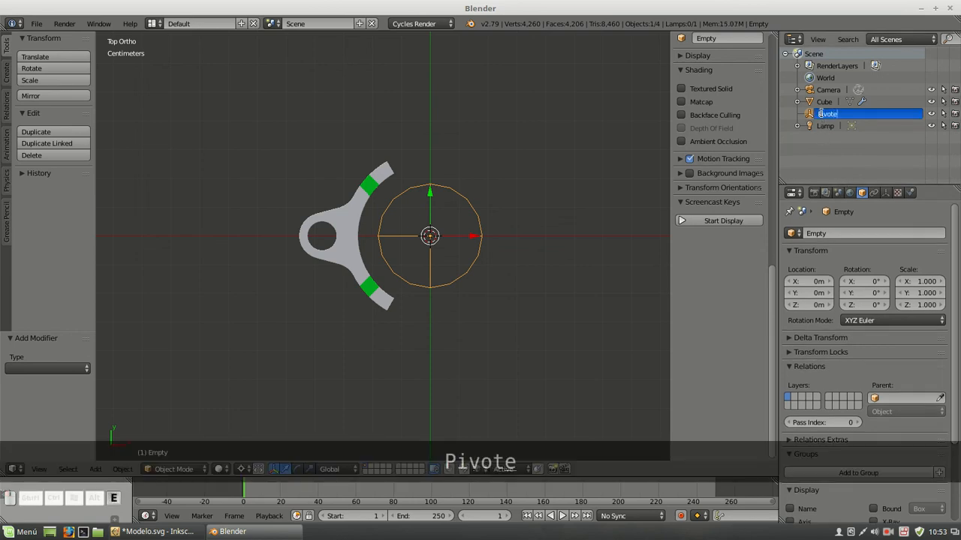
key("Return")
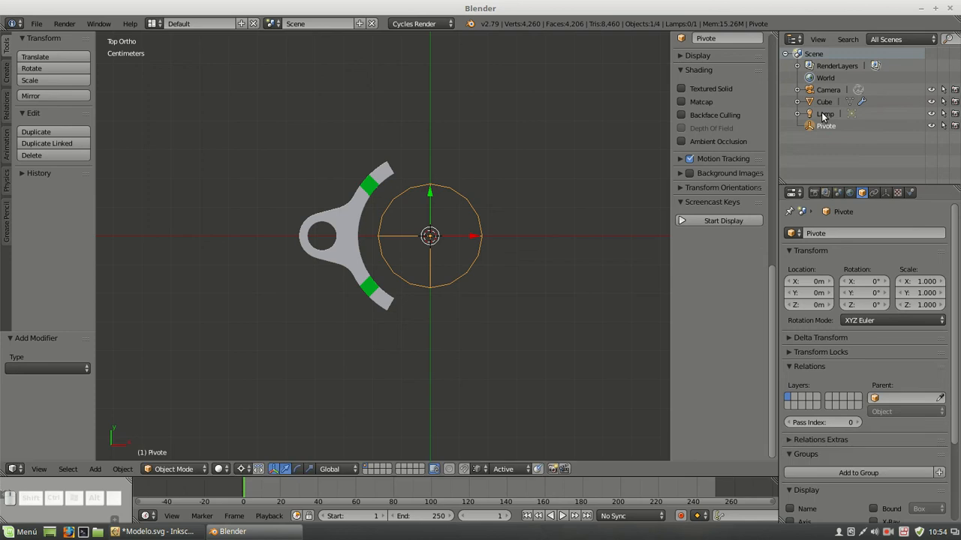
Rotate the Pivote empty to 120° about Z so the array follows a full circle
right_click(385, 172)
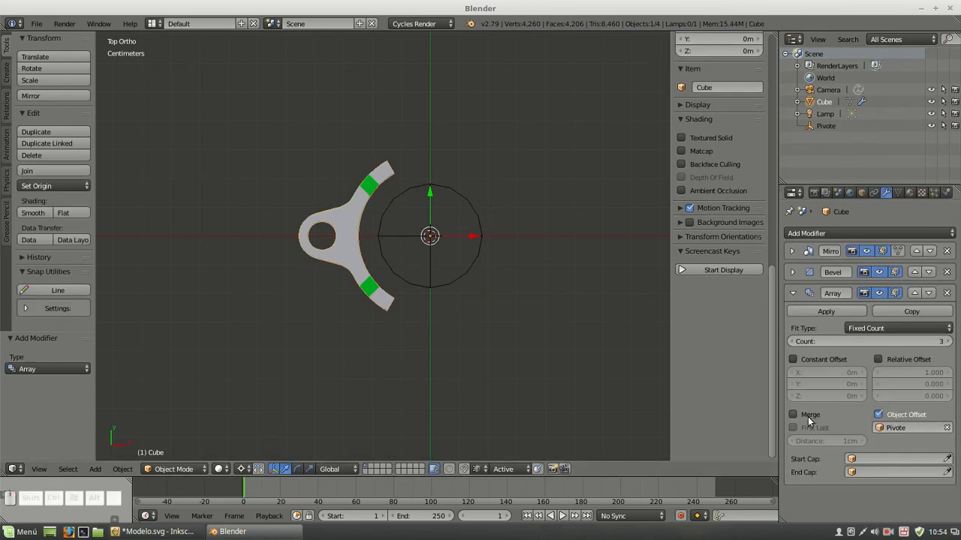
right_click(450, 199)
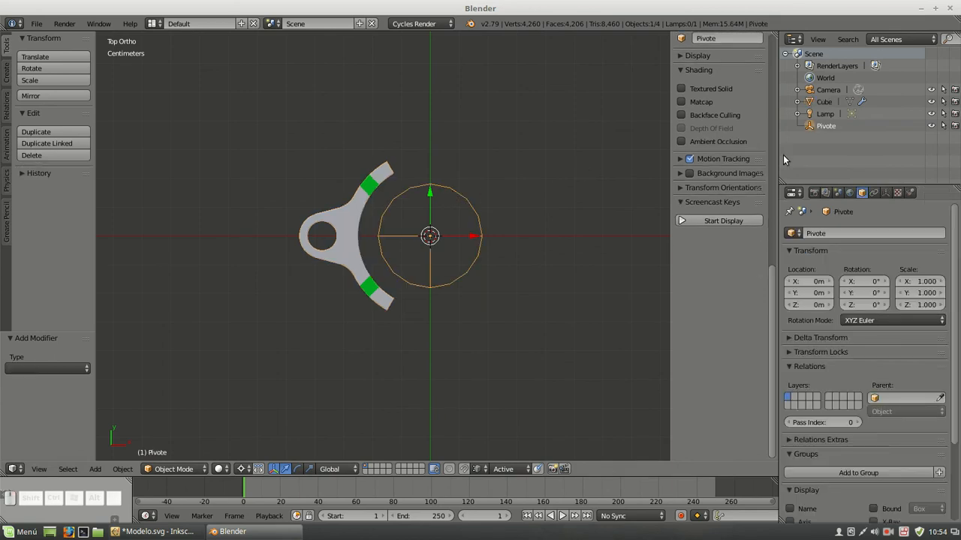
scroll(728, 139, "up", 15)
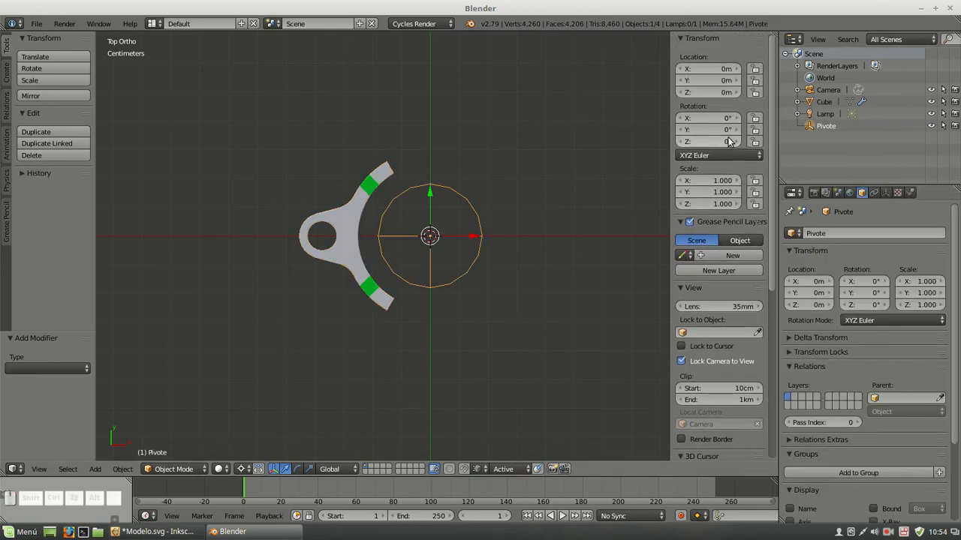
left_click(717, 140)
type("120")
key("Return")
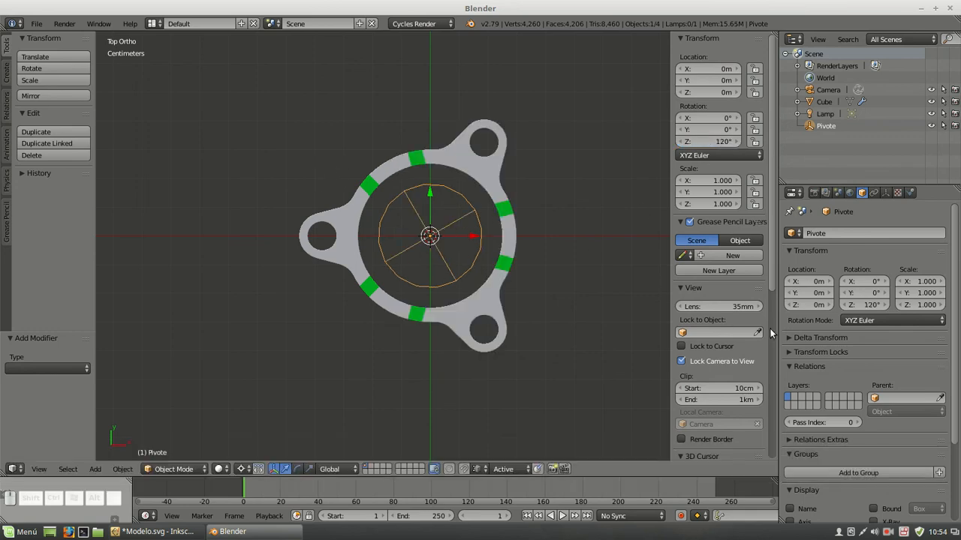
Enable Merge and First Last on the ring's Array modifier with a merge distance of 1 mm
right_click(423, 166)
middle_click_drag(493, 297, 496, 199)
scroll(445, 210, "up", 4)
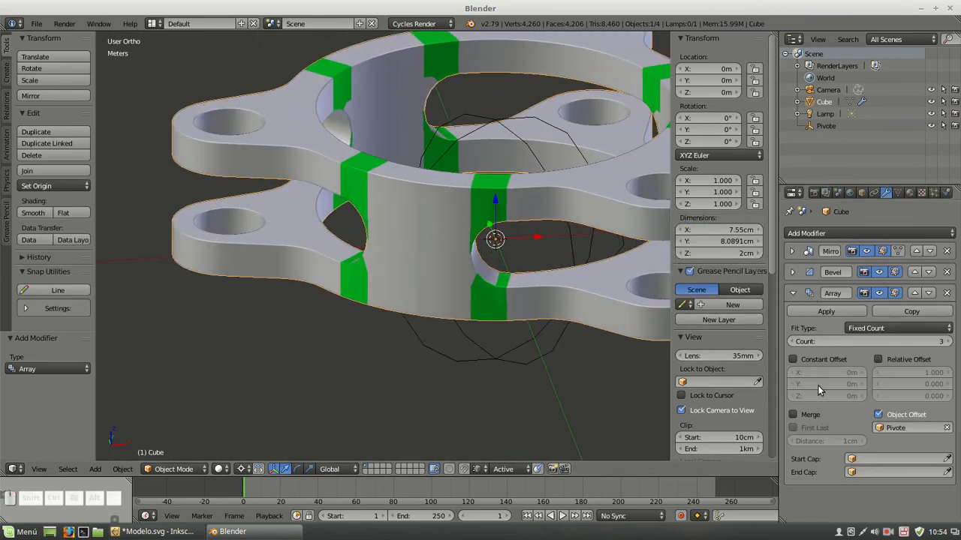
left_click(802, 415)
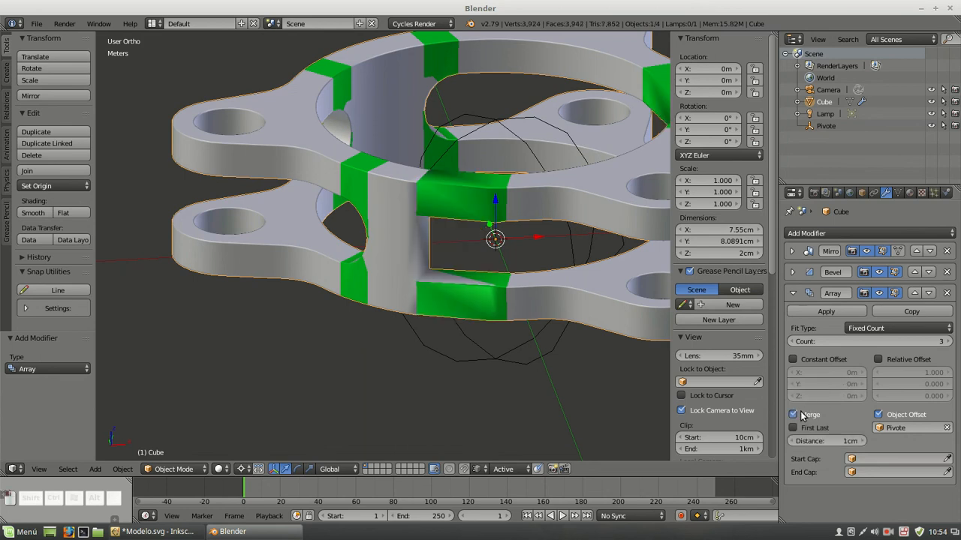
left_click(799, 431)
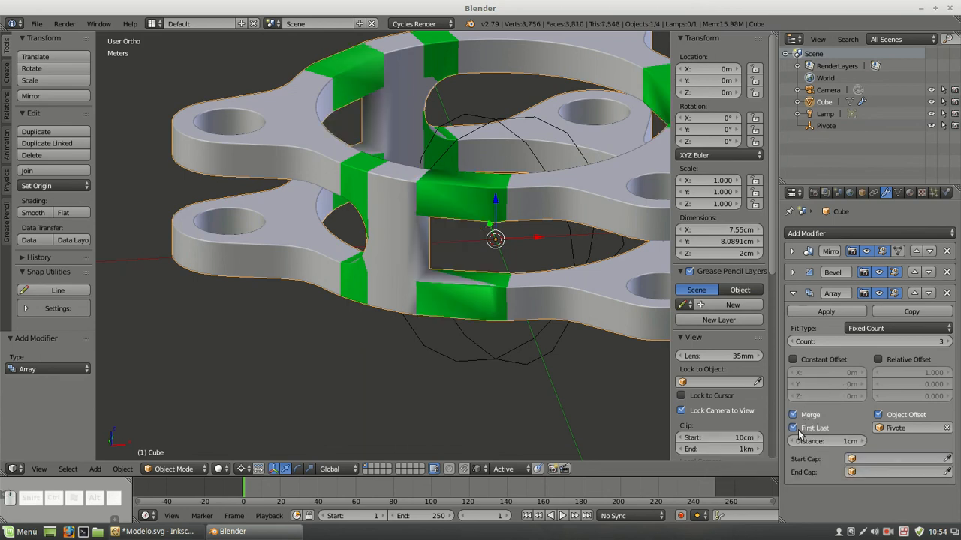
left_click(842, 442)
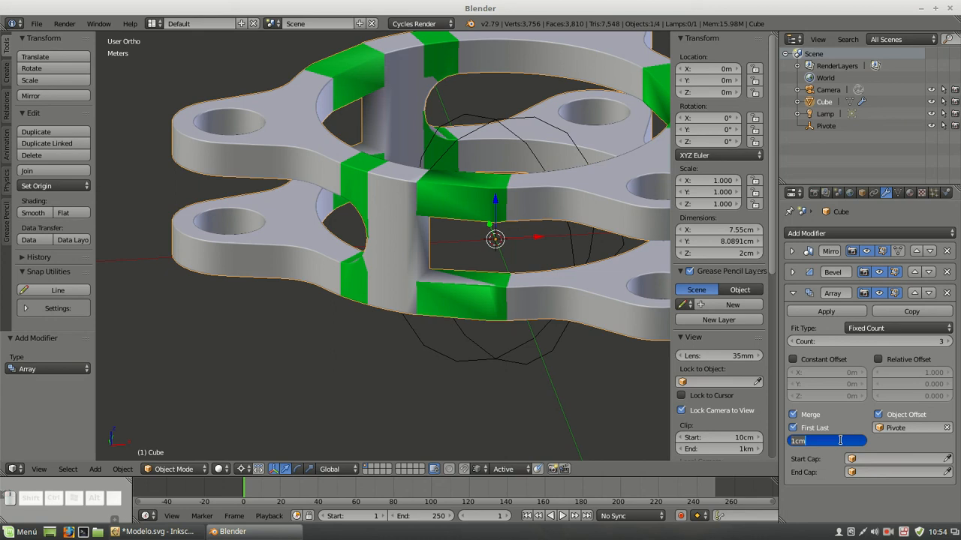
type("1mm")
key("Return")
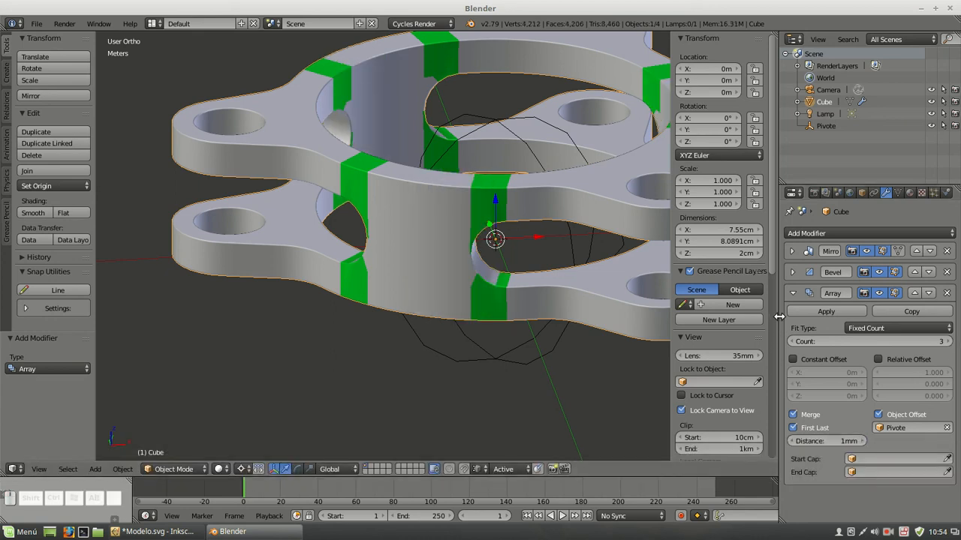
left_click(792, 293)
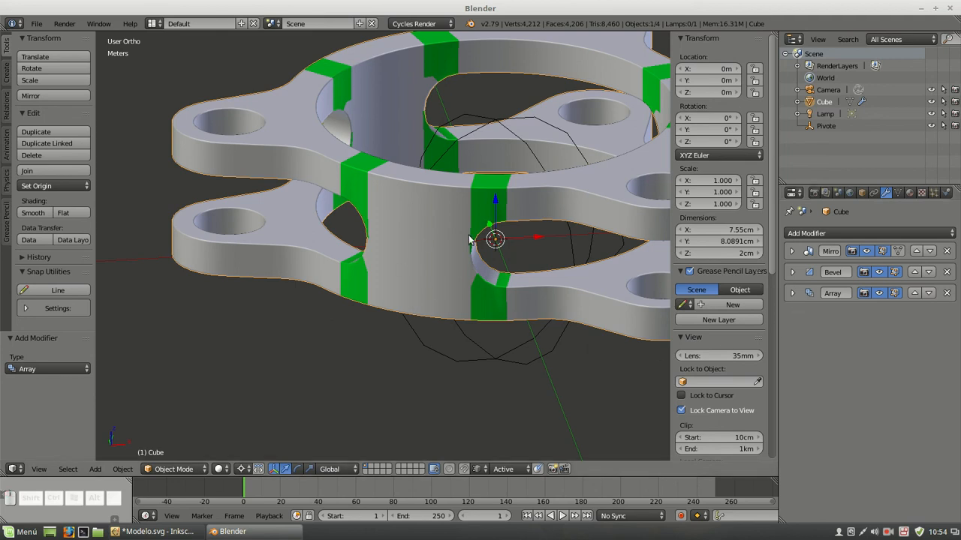
Add a Subdivision Surface modifier with 3 viewport subdivisions to the ring, then hide its effect in the viewport
key("ctrl+3")
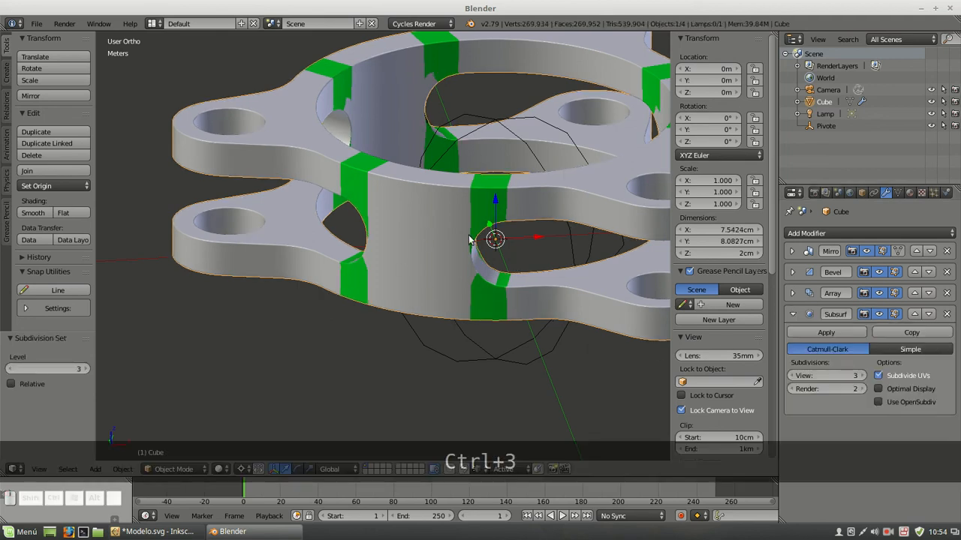
scroll(474, 201, "up", 2)
scroll(475, 200, "down", 2)
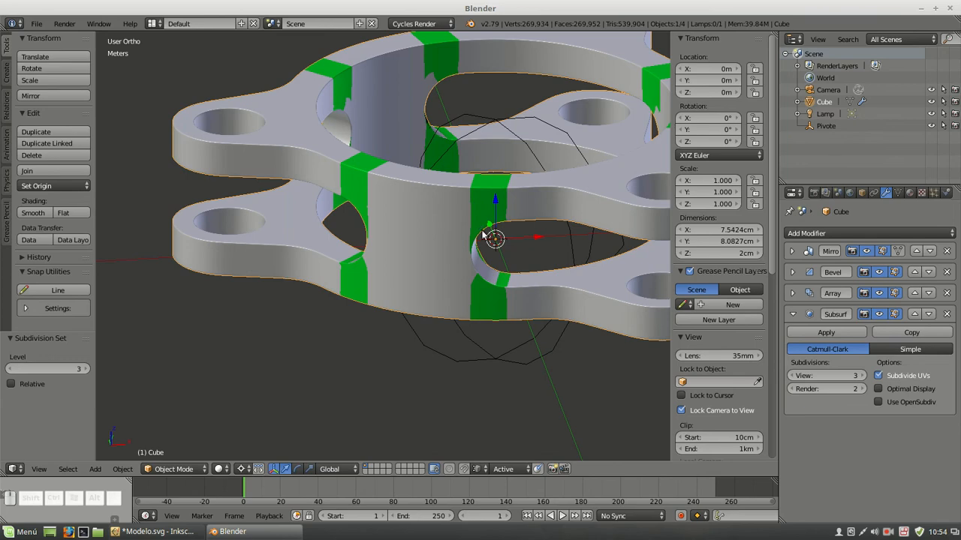
middle_click_drag(538, 268, 482, 179)
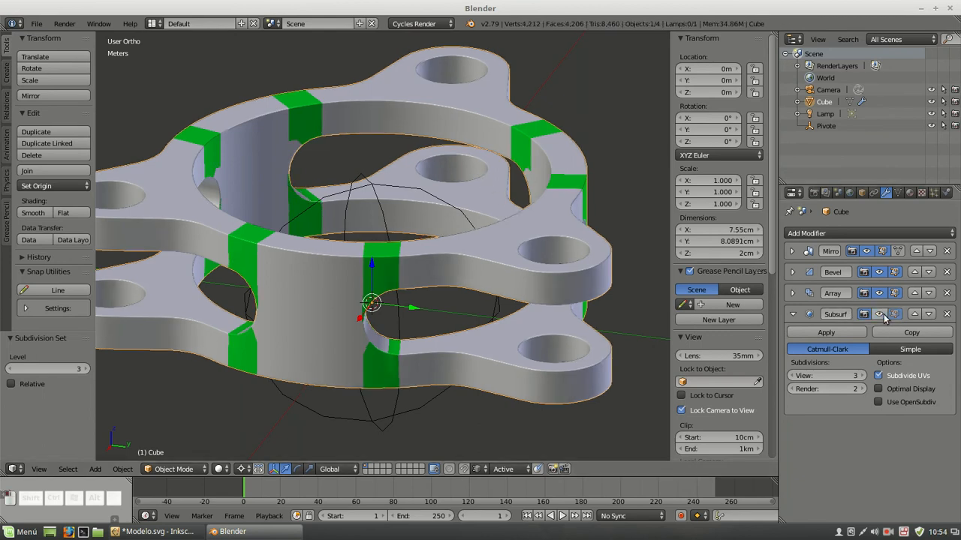
Hide the Array and Bevel modifiers in the viewport so only the plain mirrored section is displayed
left_click(879, 293)
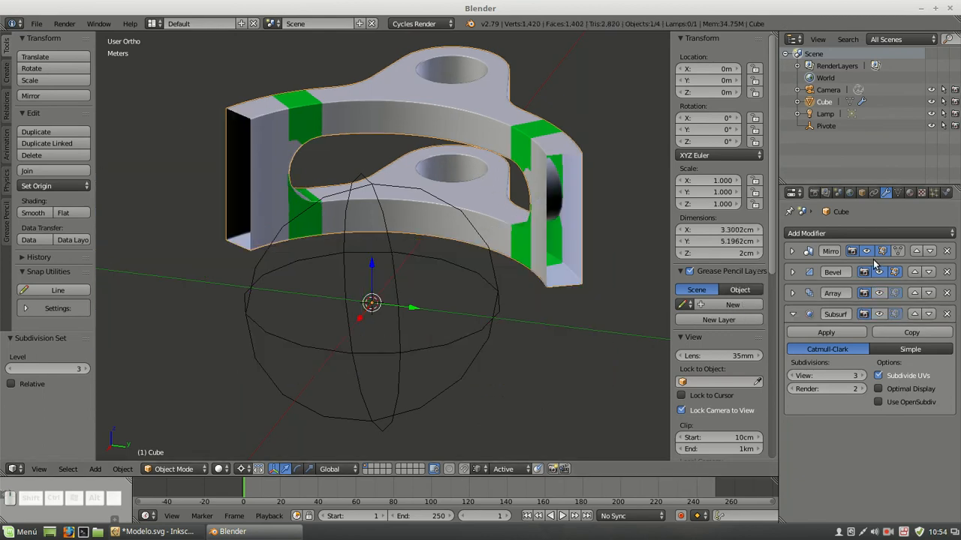
left_click(879, 272)
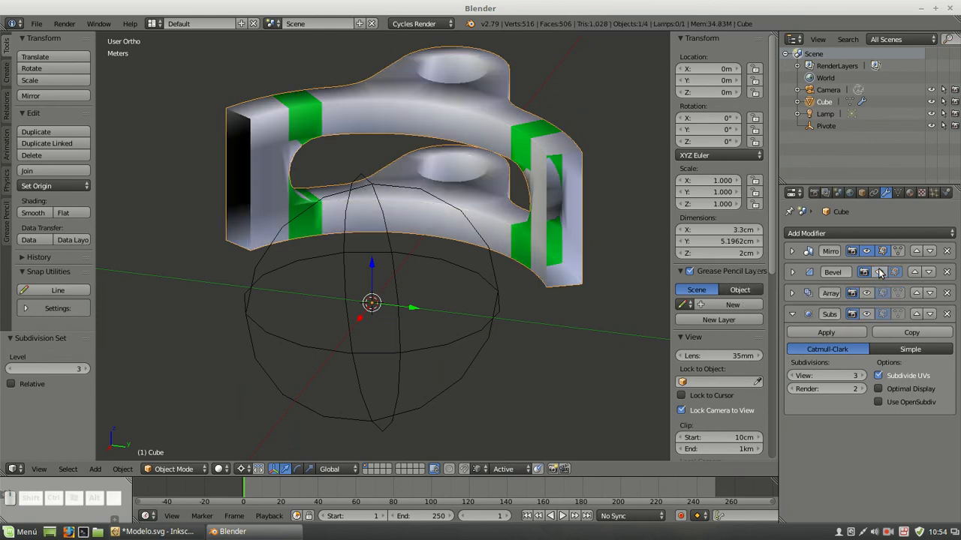
scroll(450, 147, "up", 2)
middle_click_drag(536, 129, 279, 176, "shift")
middle_click_drag(498, 180, 454, 160)
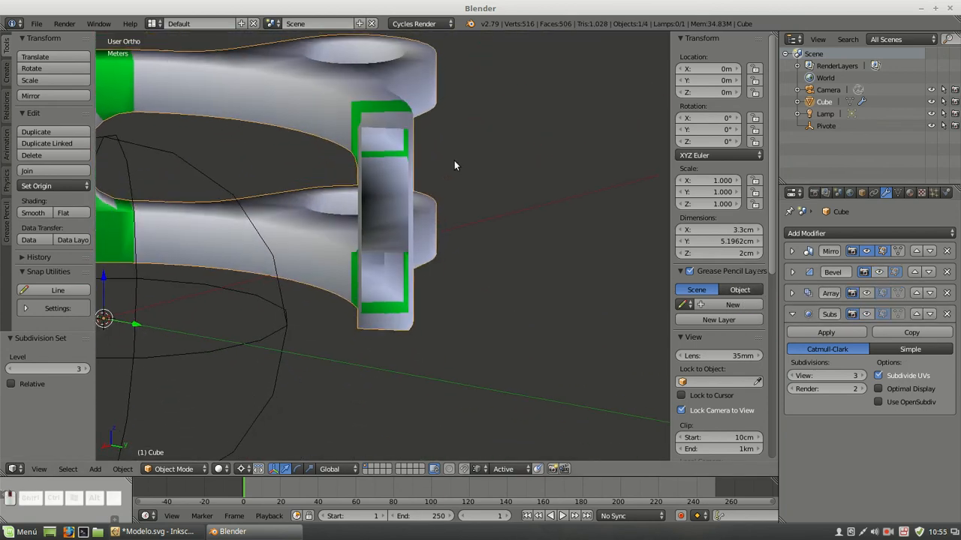
Enter Edit Mode on the section, switch to vertex selection and select a vertex on the slot's curved end
key("Tab")
left_click(866, 251)
scroll(339, 205, "down", 2)
middle_click_drag(214, 167, 453, 232, "shift")
scroll(407, 190, "up", 5)
middle_click_drag(407, 191, 488, 170)
scroll(481, 172, "down", 1)
middle_click_drag(263, 206, 169, 253, "shift")
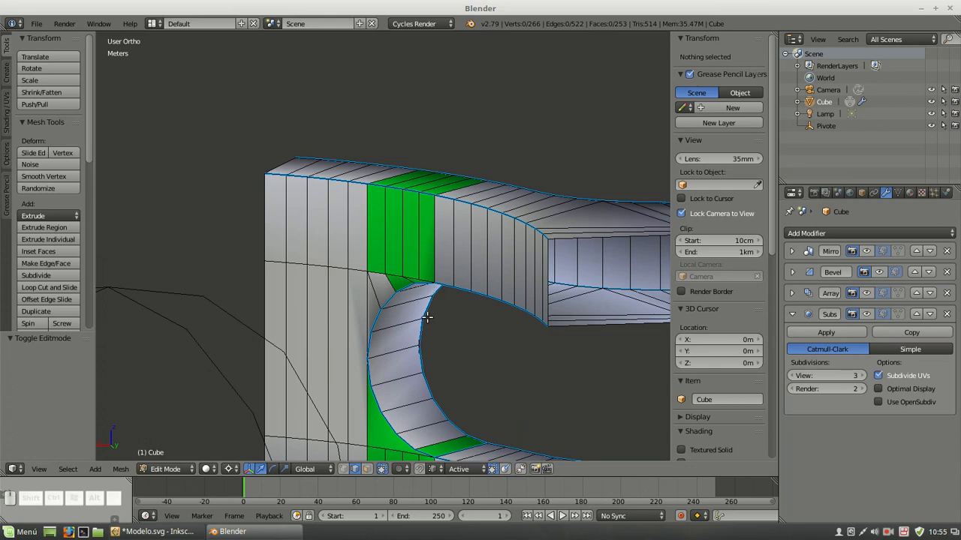
left_click(344, 469)
middle_click_drag(463, 284, 359, 324)
right_click(434, 365)
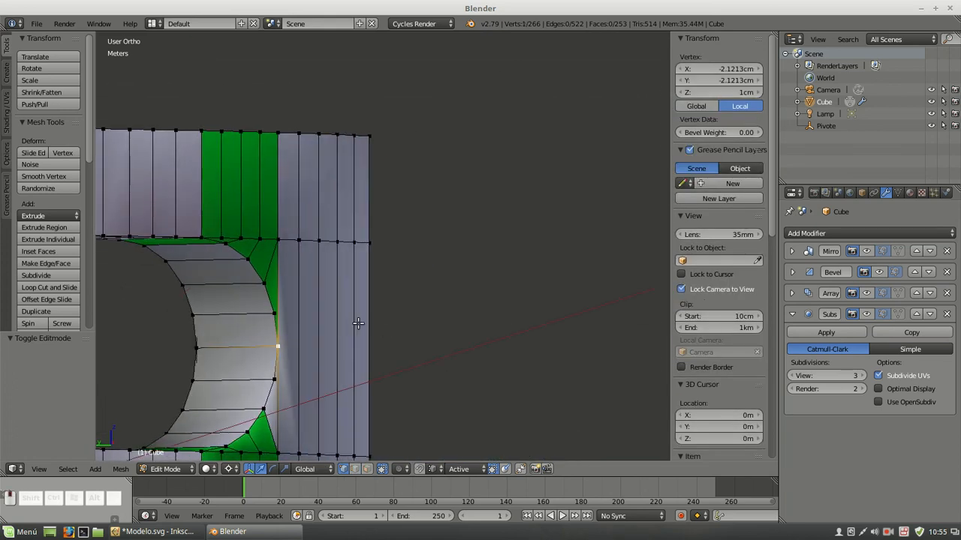
Preview the mesh around the slot with the Bevel and Array modifiers displayed in the viewport
left_click(880, 272)
middle_click_drag(222, 218, 392, 189)
scroll(408, 192, "up", 3)
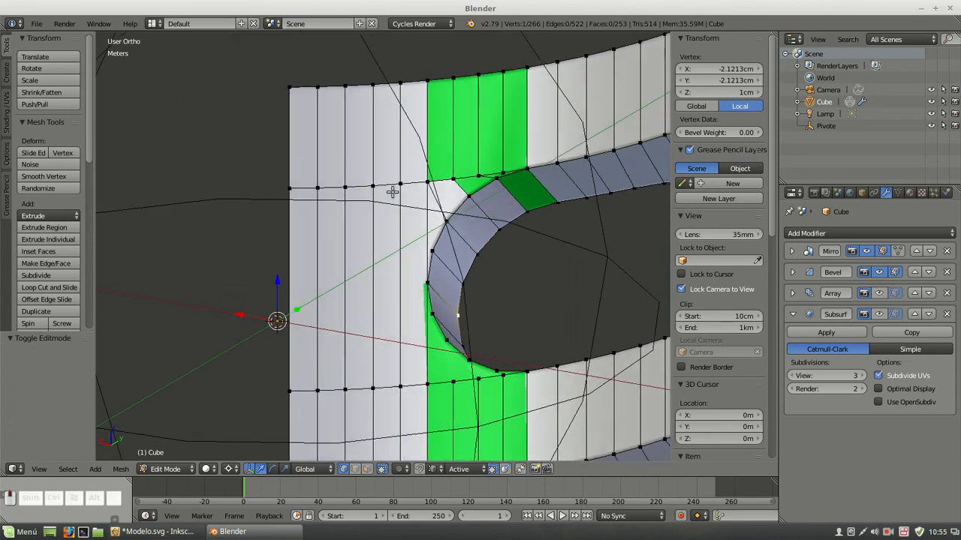
left_click(877, 291)
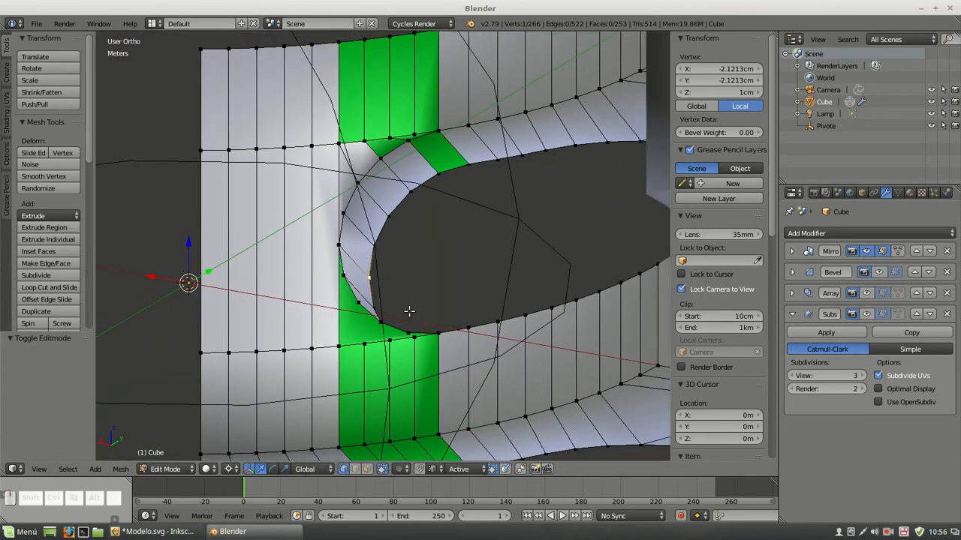
scroll(409, 311, "up", 4)
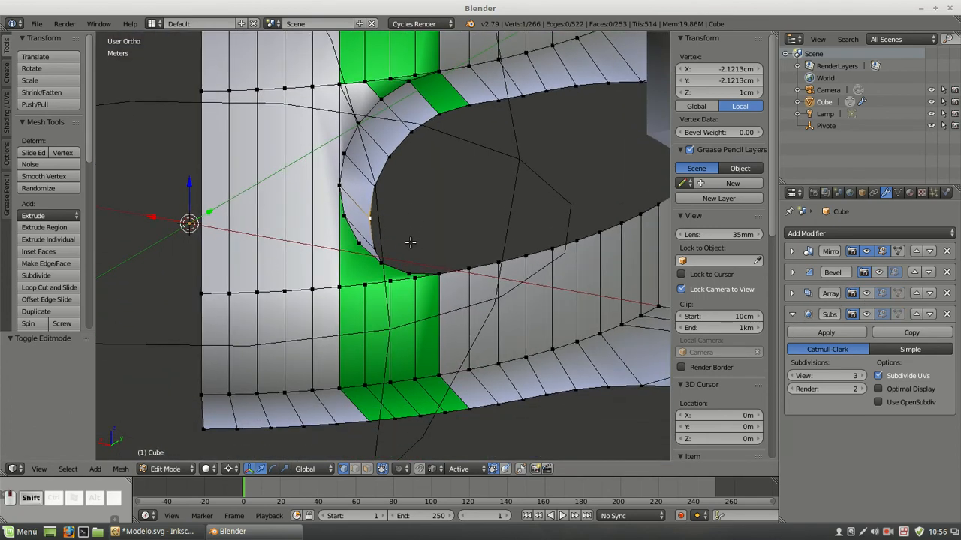
Connect three vertex pairs between the slot's lower curved corner and the horizontal edge row below it, then clear the selection
left_click(330, 240)
left_click(294, 330, "shift")
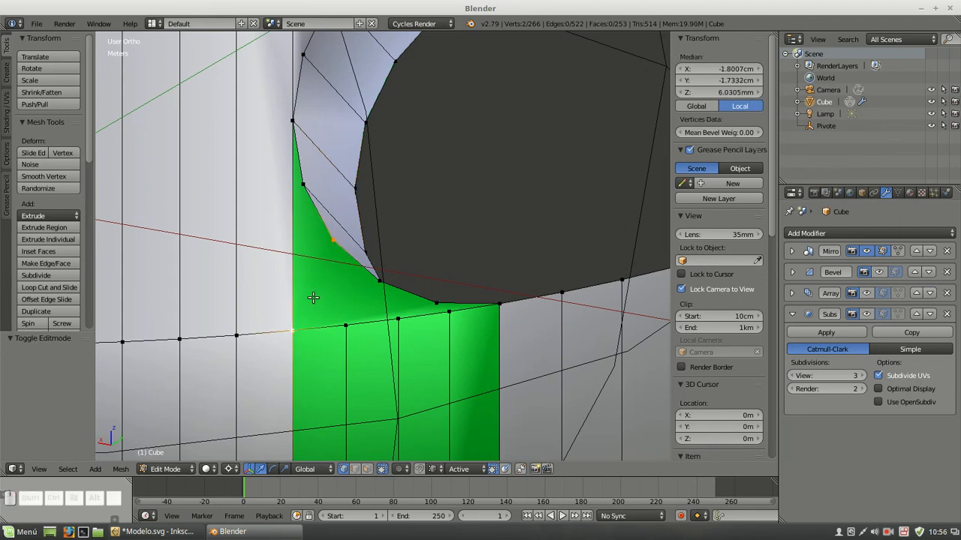
key("j")
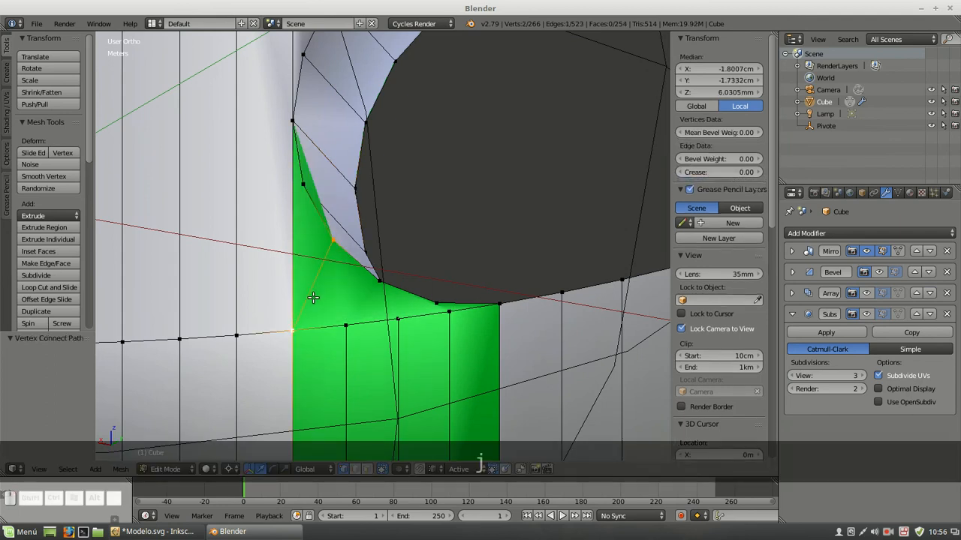
left_click(376, 277)
left_click(351, 317, "shift")
key("j")
left_click(398, 320)
left_click(431, 305, "shift")
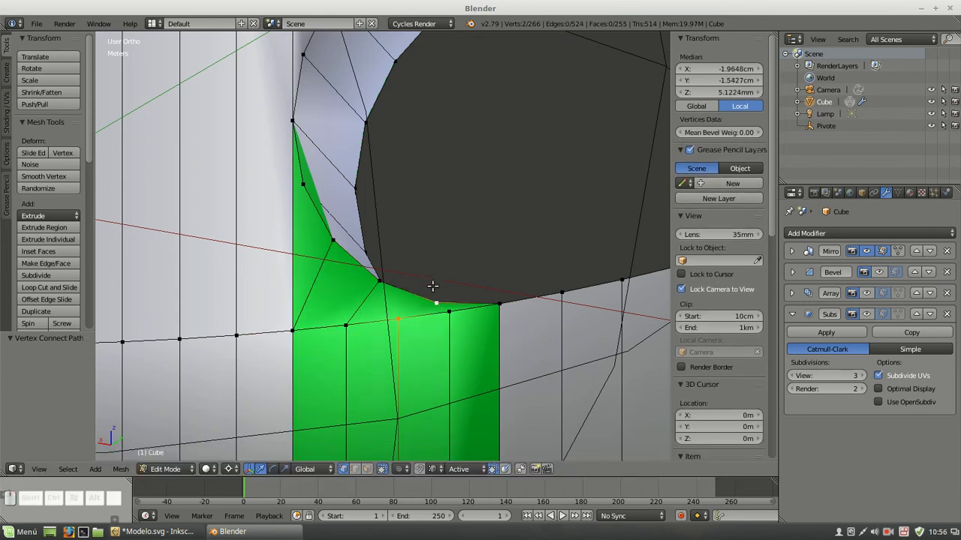
key("j")
middle_click_drag(390, 254, 480, 222)
key("a")
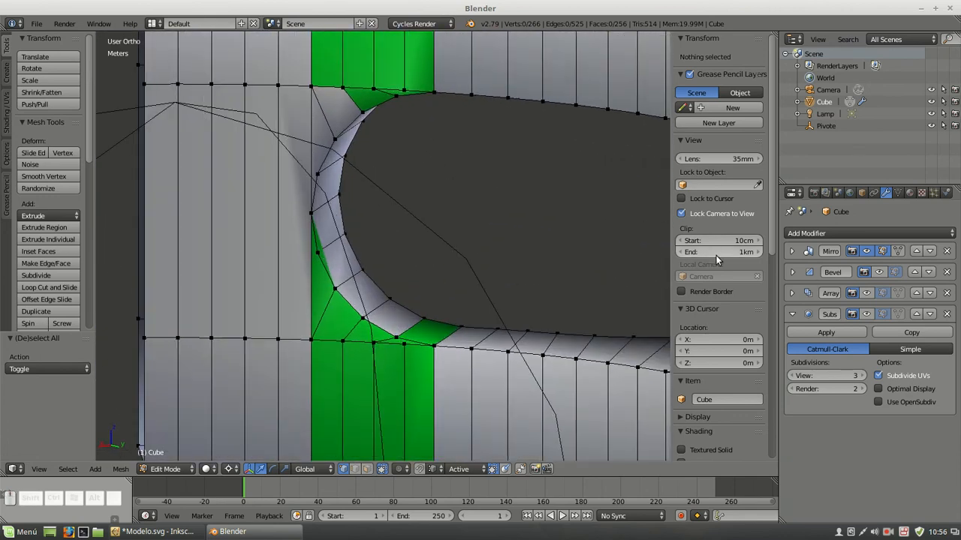
Show the Bevel, Array and Subsurf modifiers in the viewport and return to Object Mode to check the slot corners
left_click(879, 271)
left_click(879, 293)
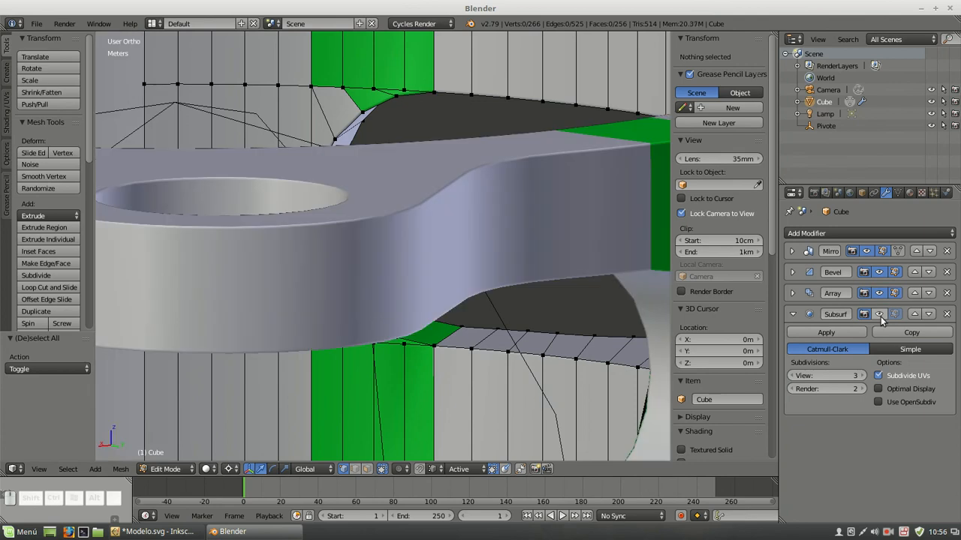
left_click(879, 314)
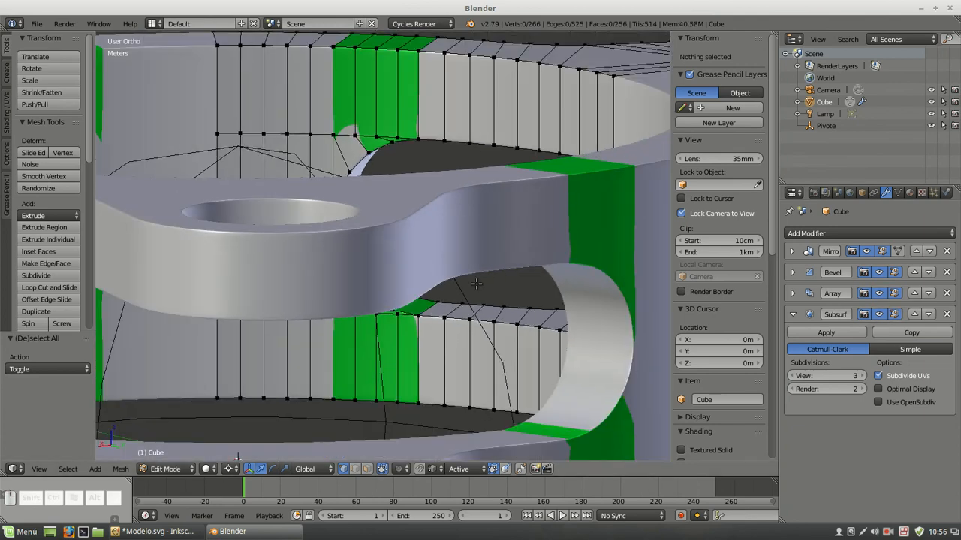
key("Tab")
middle_click_drag(476, 282, 438, 226)
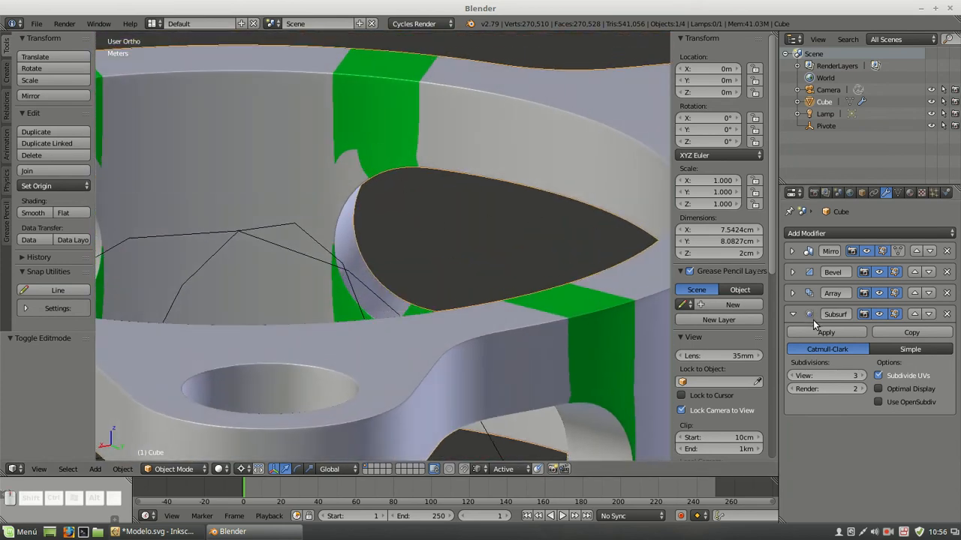
Hide the Subsurf modifier in the viewport and, in Edit Mode with face selection, select the uncoloured faces at the slot's upper corner
left_click(881, 314)
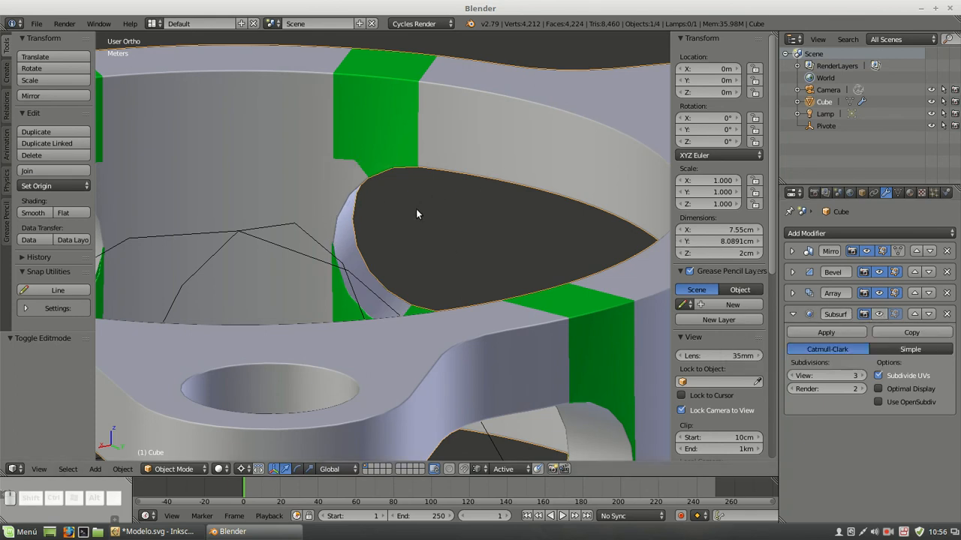
key("Tab")
middle_click_drag(486, 213, 370, 256)
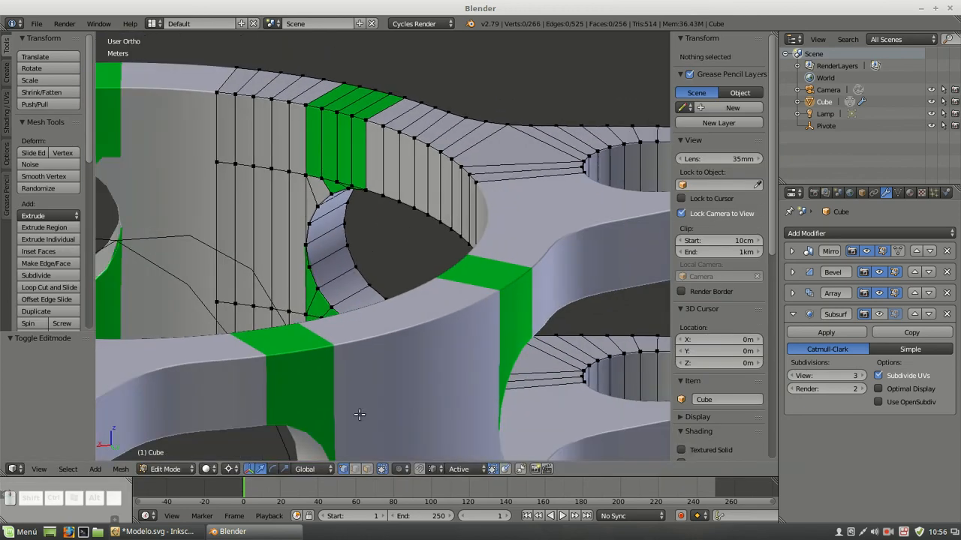
left_click(367, 469)
right_click(317, 195)
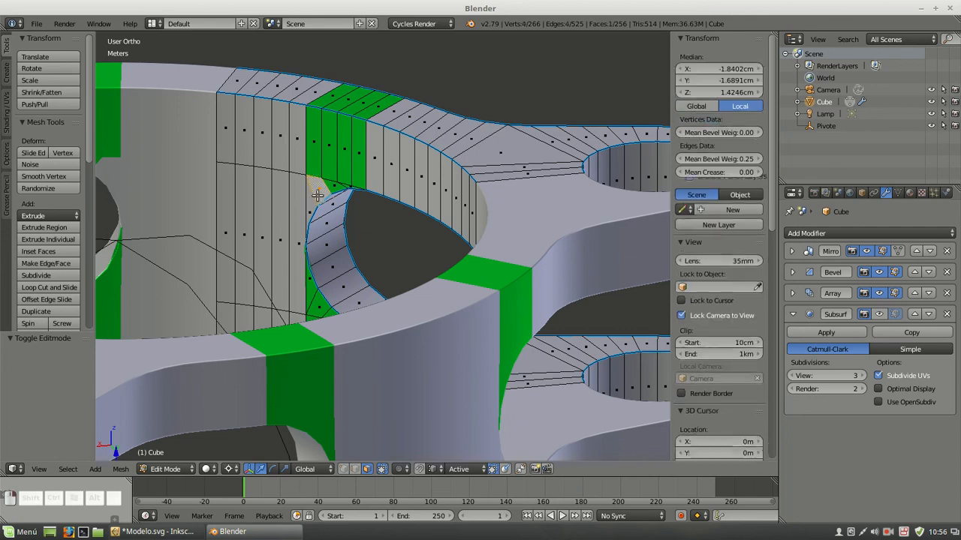
right_click(327, 219, "shift")
right_click(327, 229, "shift")
middle_click_drag(328, 239, 388, 284)
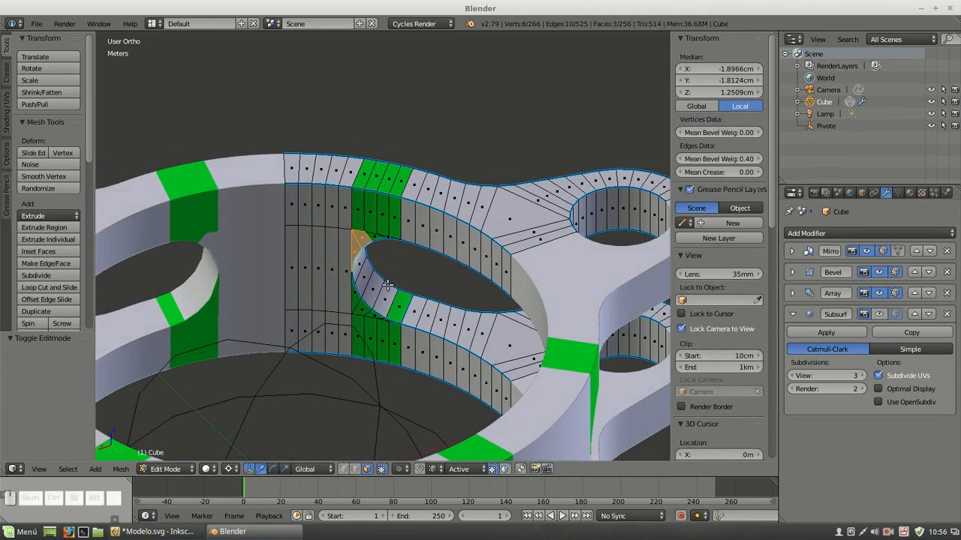
Add the remaining inner faces of the slot's curved end to the selection with Circle Select
key("c")
left_click_drag(387, 299, 360, 259)
right_click(359, 259)
mouse_move(453, 278)
middle_mouse_down()
mouse_move(419, 225)
mouse_move(363, 211)
middle_mouse_up()
scroll(333, 190, "up", 2)
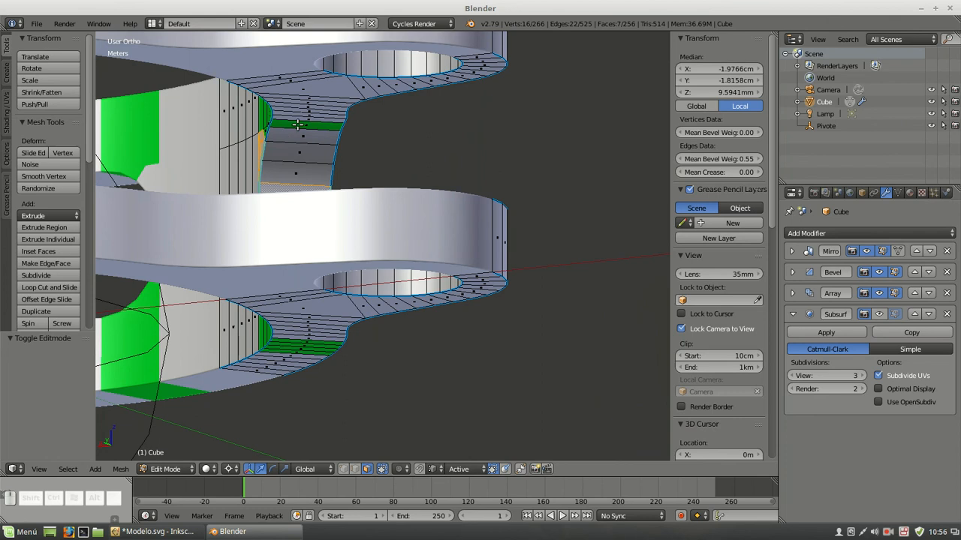
key("c")
left_click_drag(299, 132, 295, 174)
right_click(294, 174)
middle_click_drag(320, 152, 461, 157)
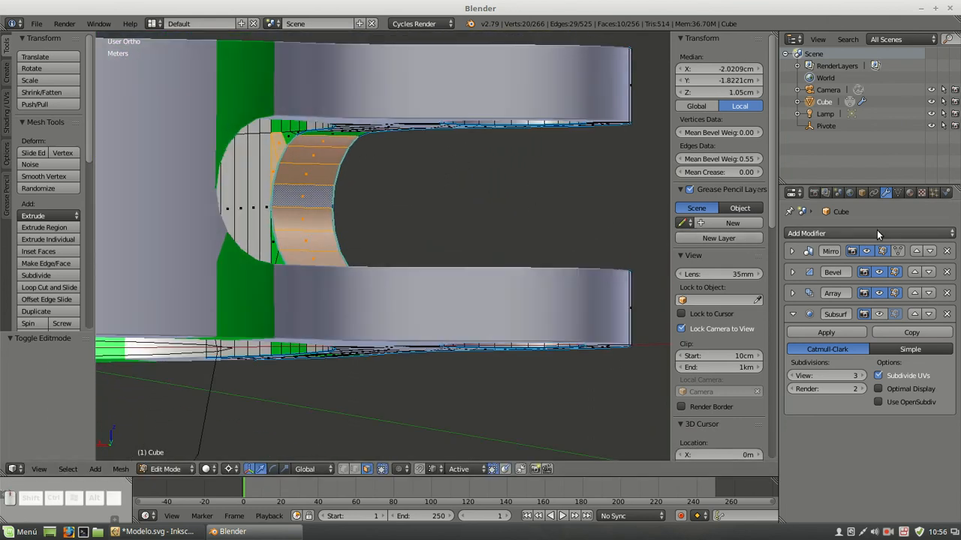
Assign the green Material.001 to the selected slot faces and clear the selection
left_click(909, 193)
left_click(819, 249)
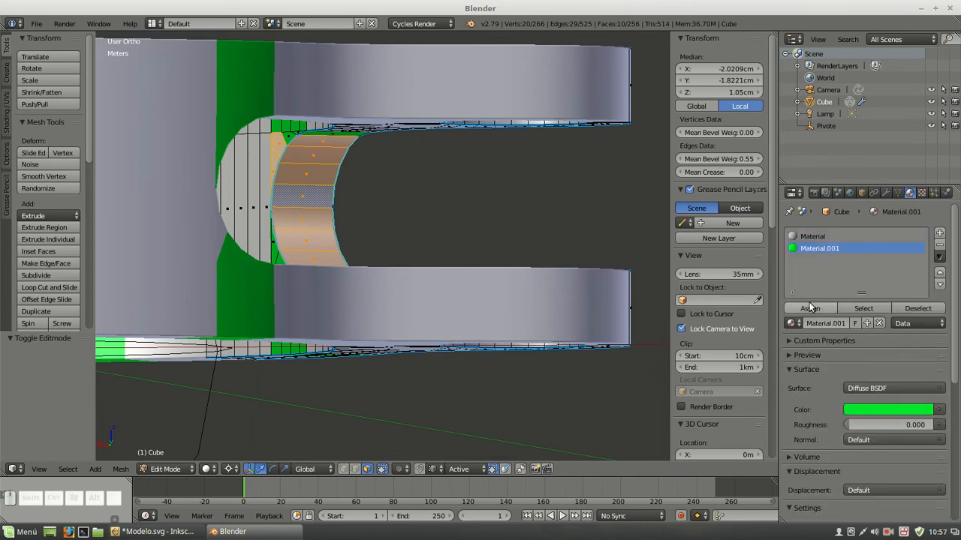
left_click(810, 308)
key("a")
middle_click_drag(383, 170, 405, 208)
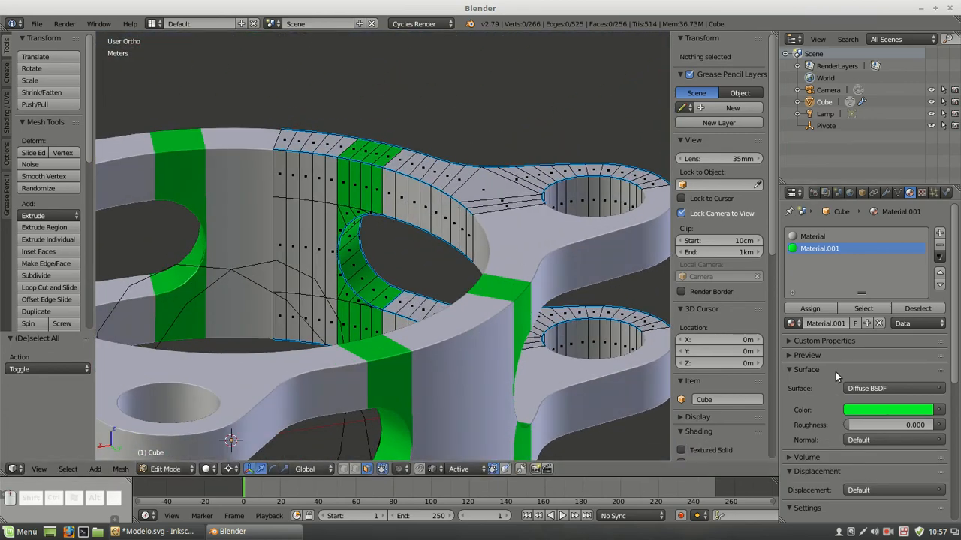
Show the Subsurf modifier in the viewport again and return to Object Mode
left_click(797, 369)
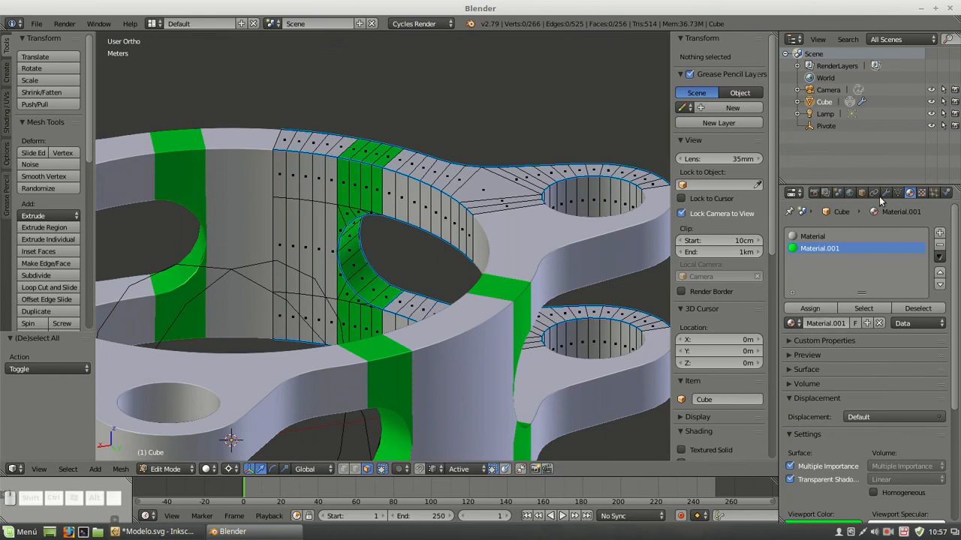
left_click(887, 194)
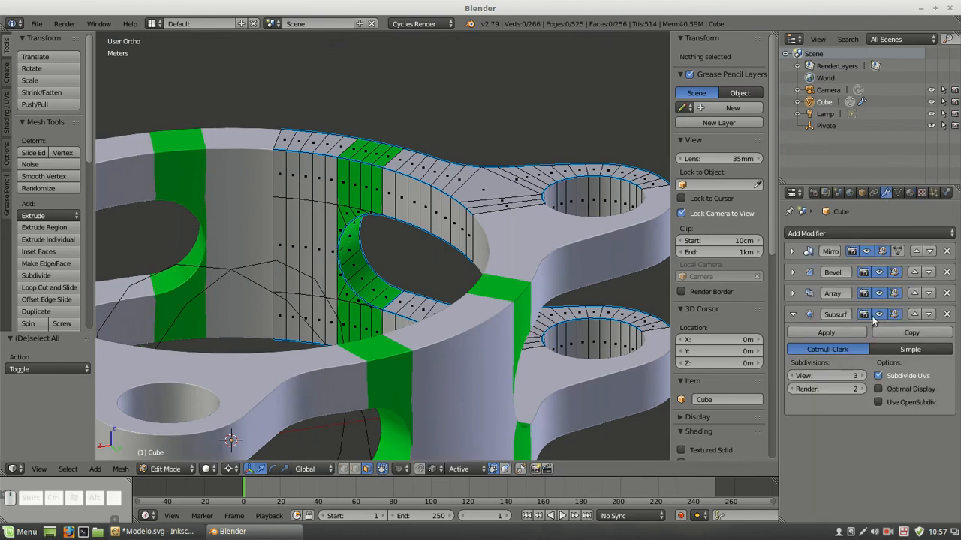
key("Tab")
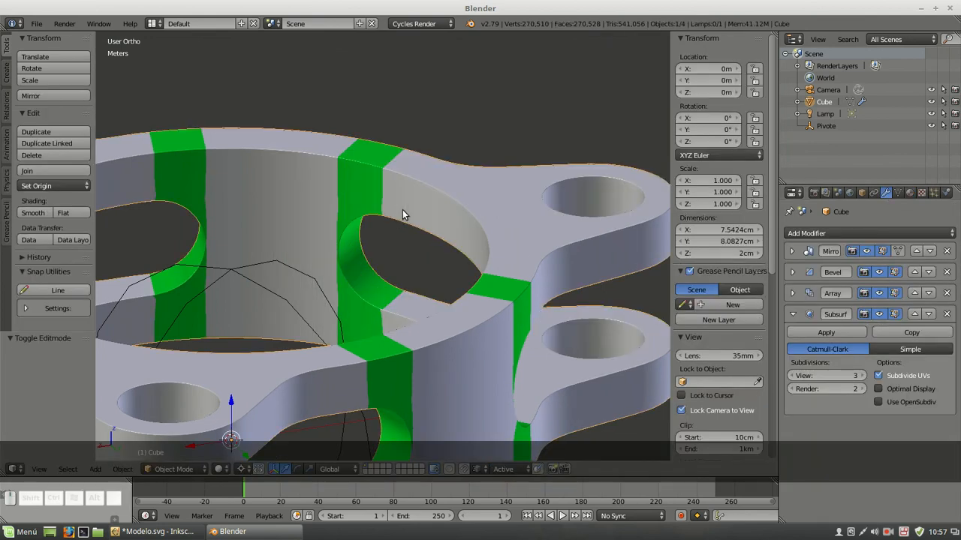
Assign the green Material.001 to the uncoloured face at the slot's lower corner in Edit Mode, clear the selection and return to Object Mode
scroll(402, 210, "down", 3)
middle_click_drag(474, 284, 105, 245)
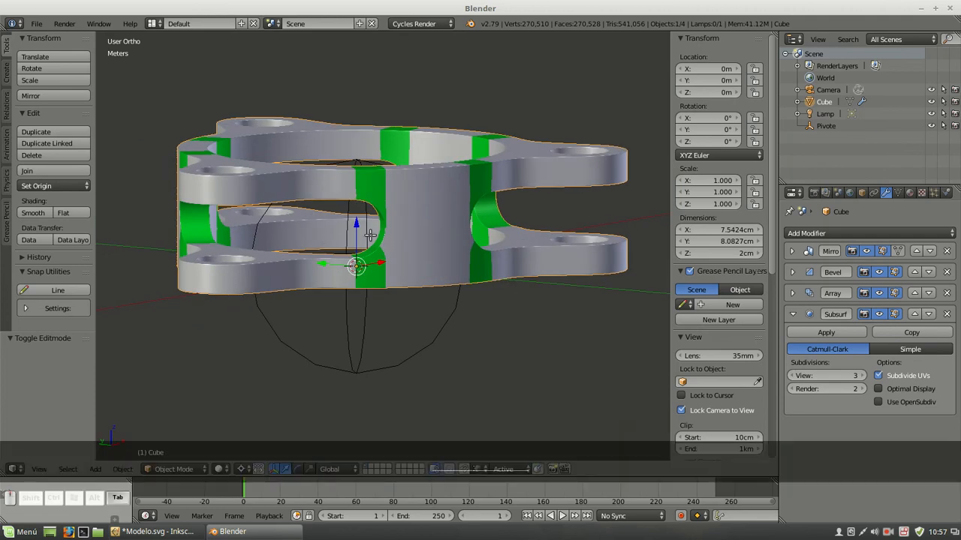
key("Tab")
scroll(383, 248, "up", 3)
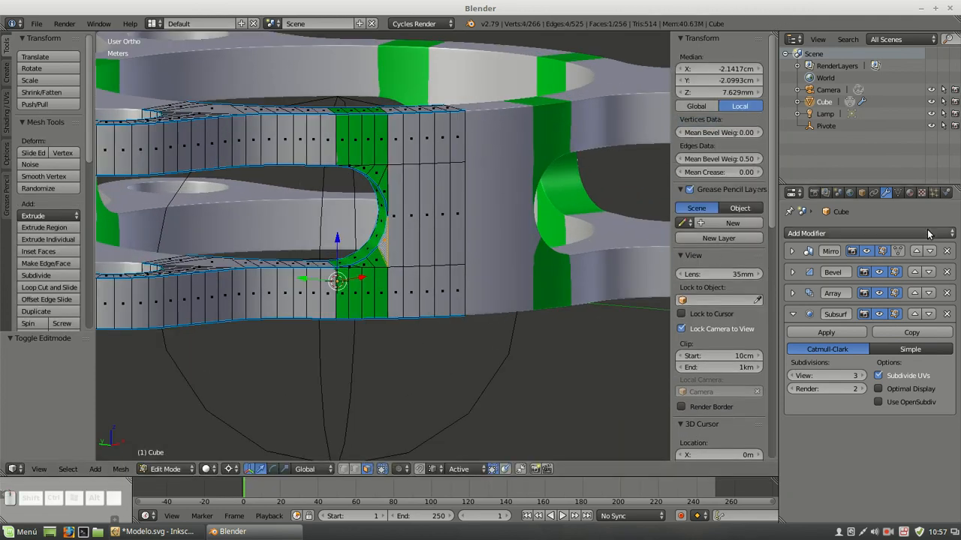
left_click(909, 193)
left_click(834, 249)
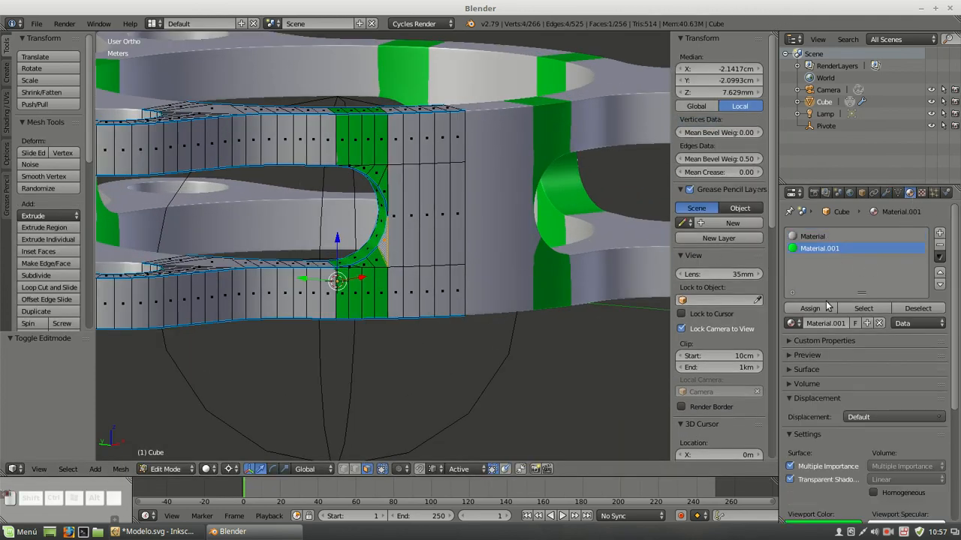
left_click(822, 308)
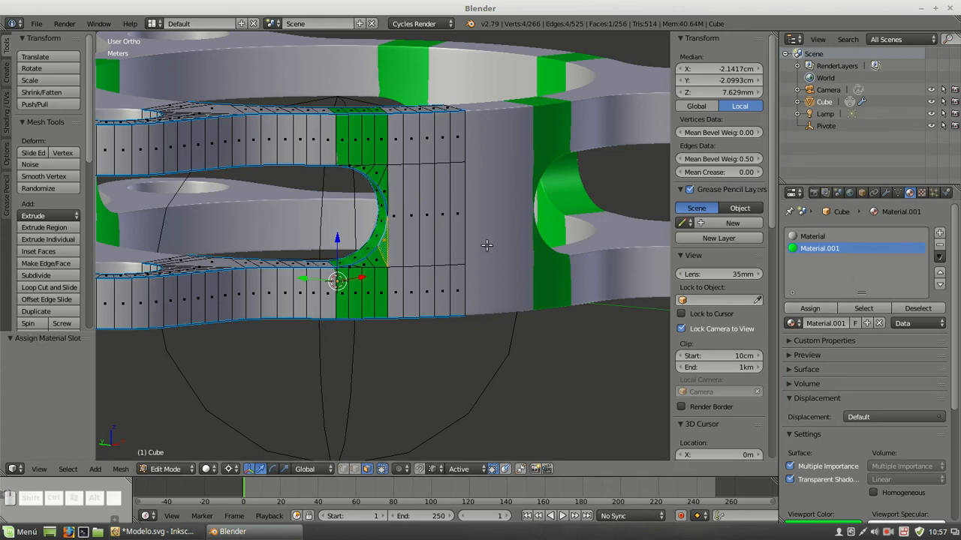
key("a")
key("Tab")
Examine the green slot-end bands and surrounding surfaces of the ring from several angles
middle_click_drag(354, 167, 518, 214)
scroll(422, 244, "down", 2)
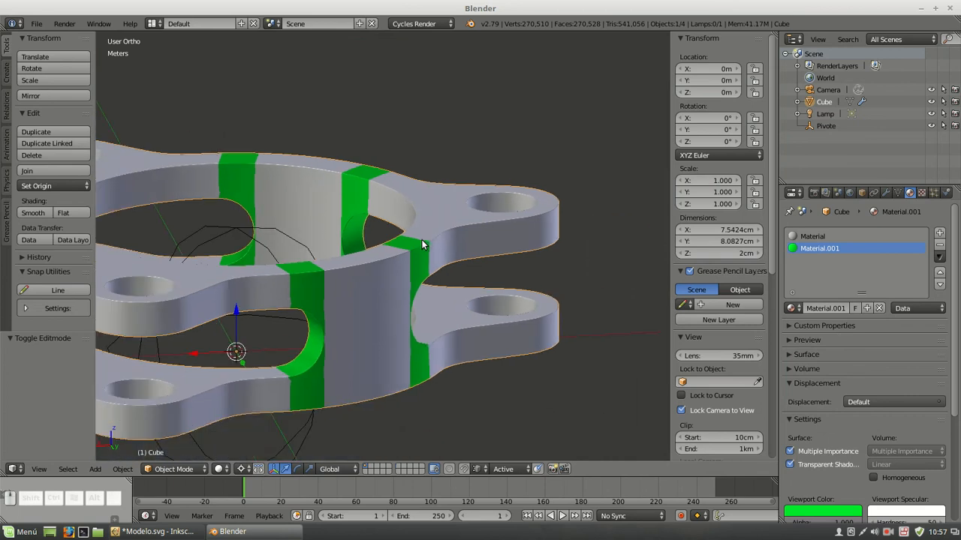
scroll(335, 264, "down", 2)
middle_click_drag(360, 259, 422, 157)
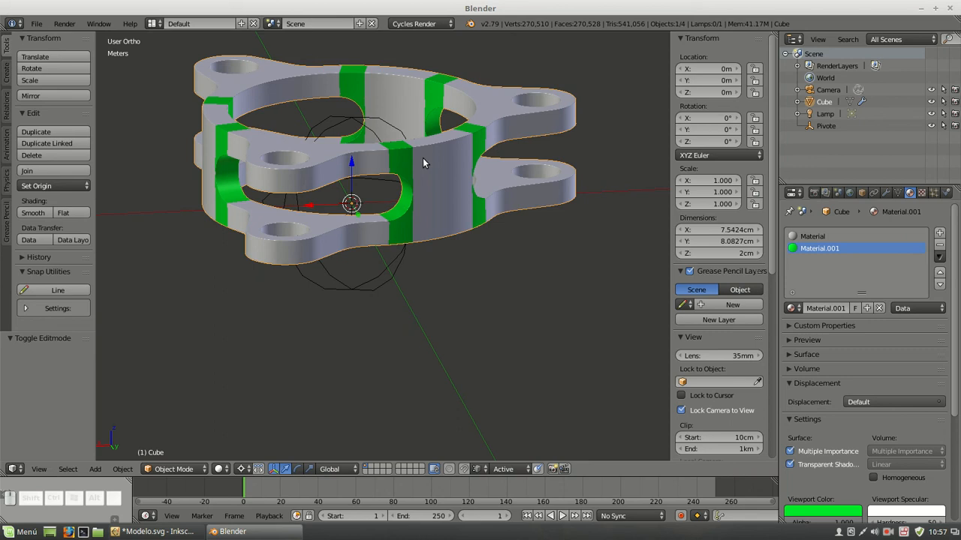
middle_click_drag(526, 166, 478, 183)
scroll(380, 160, "up", 2)
middle_click_drag(380, 162, 425, 194)
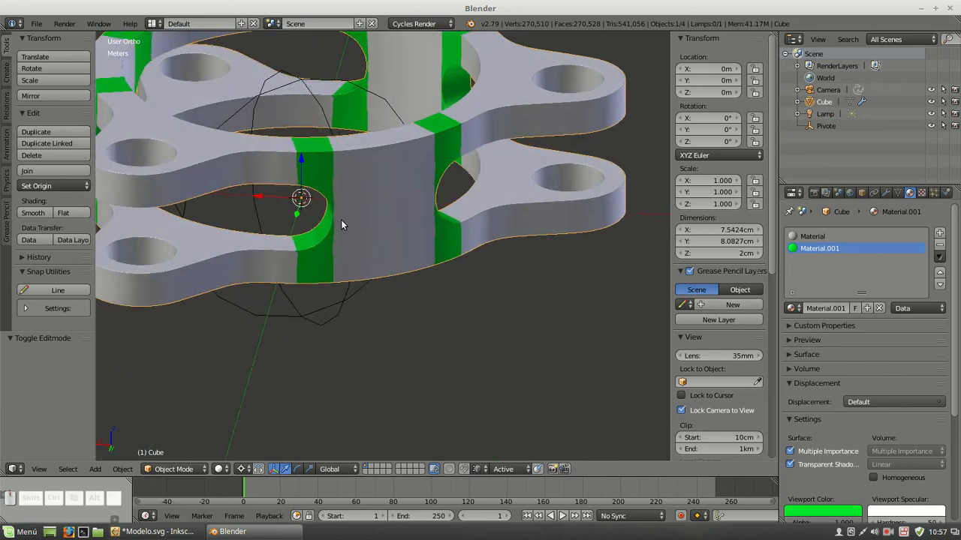
scroll(341, 225, "up", 2)
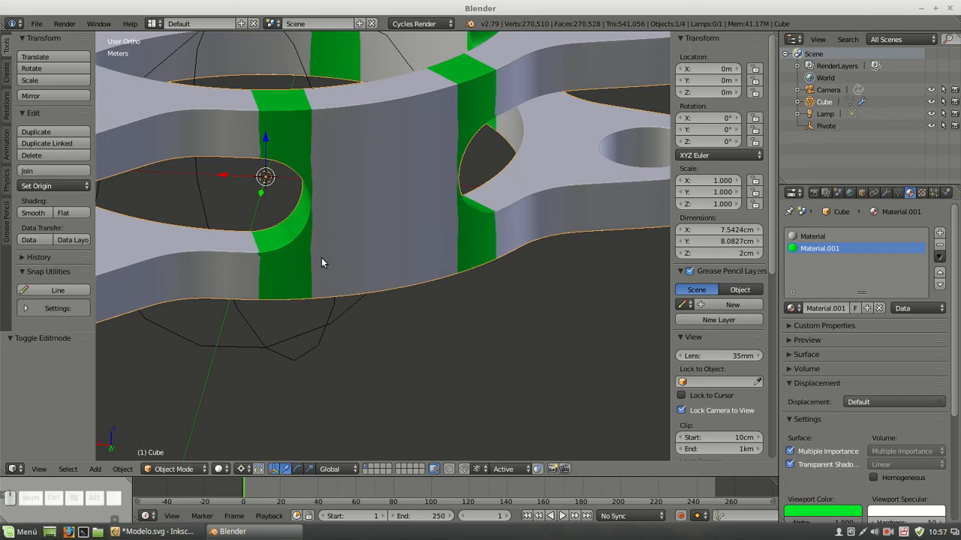
Switch to the camera view and reposition the locked camera so the whole three-tab ring sits inside the frame
key("KP_0")
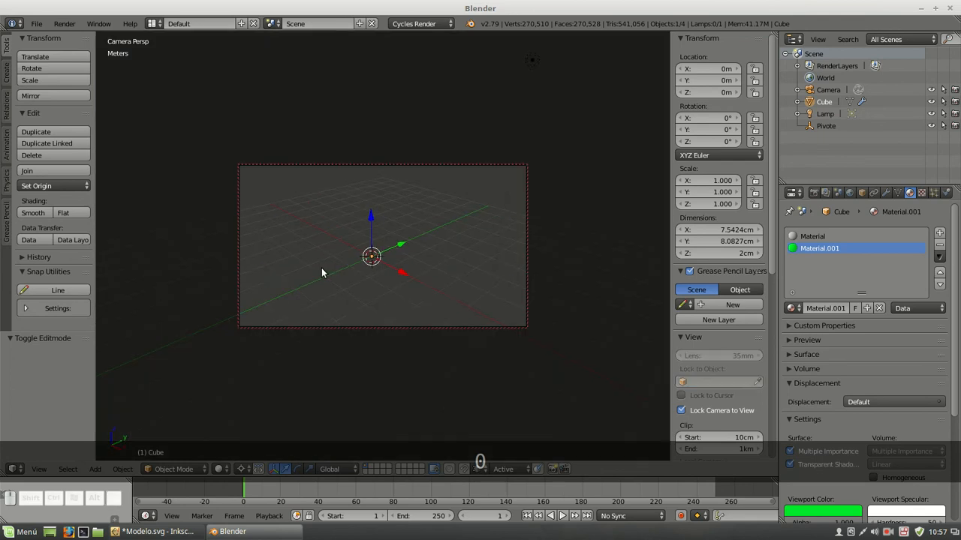
scroll(338, 268, "up", 10)
middle_click_drag(338, 268, 383, 170, "shift")
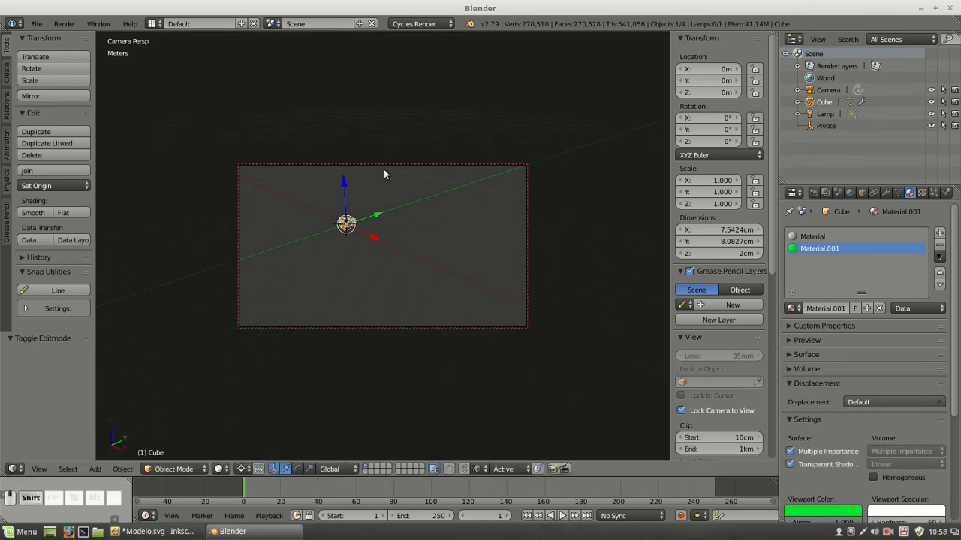
scroll(349, 256, "up", 5)
middle_click_drag(360, 250, 446, 286, "shift")
scroll(321, 247, "up", 5)
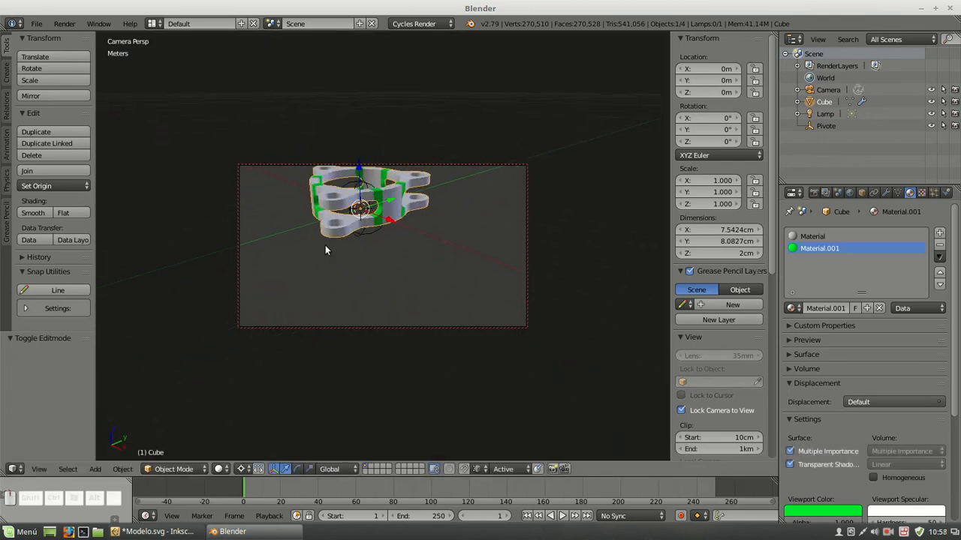
middle_click_drag(360, 209, 346, 279, "shift")
scroll(364, 244, "up", 2)
middle_click_drag(379, 247, 400, 204, "shift")
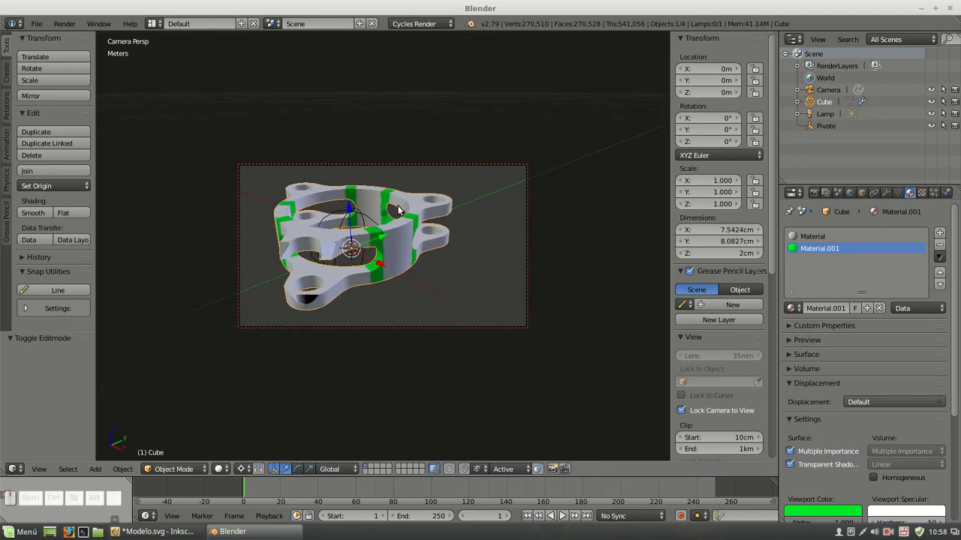
scroll(398, 206, "down", 1)
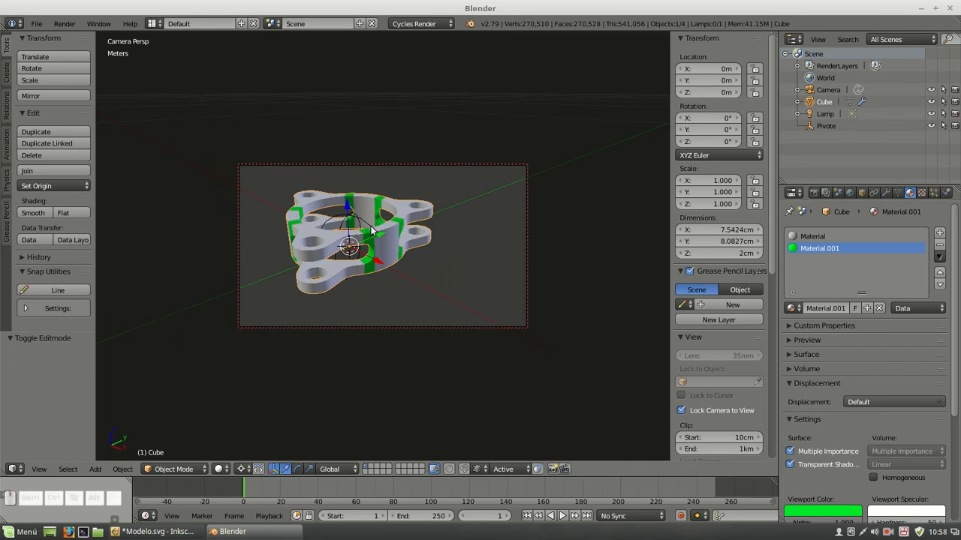
Remove the green Material.001 slot from the ring and deselect all objects
left_click(939, 248)
key("a")
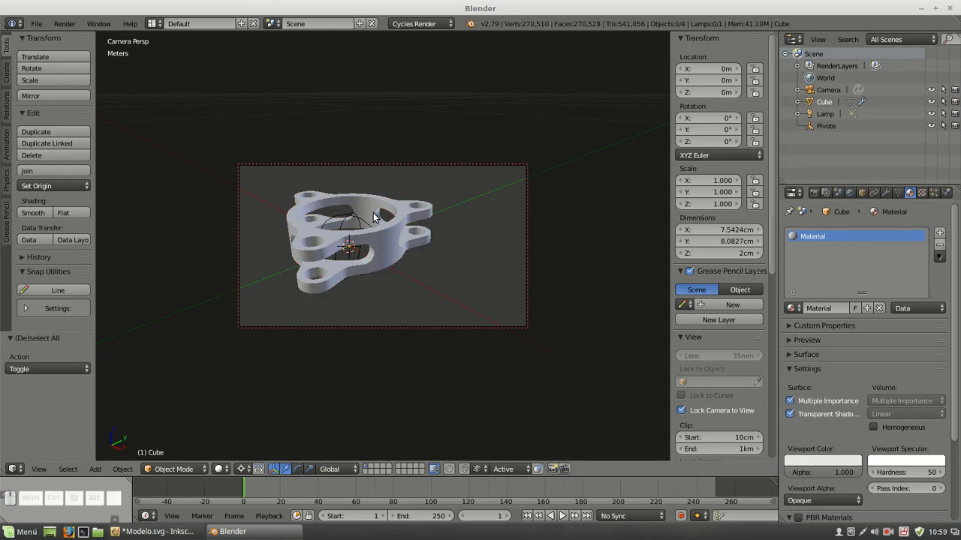